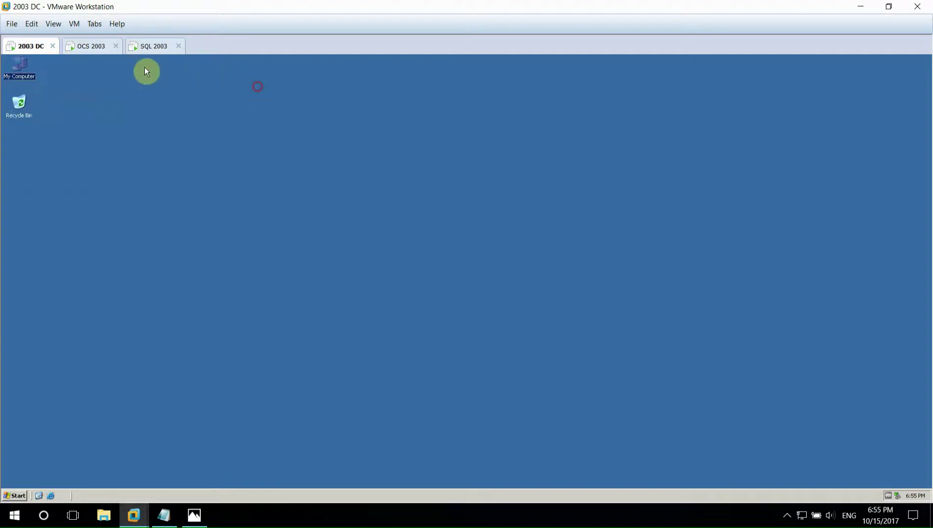
- Switch between the OCS 2003 and 2003 DC virtual machines and glance at the DC's Start menu
{"action": "left_click", "coordinate": [106, 47]}
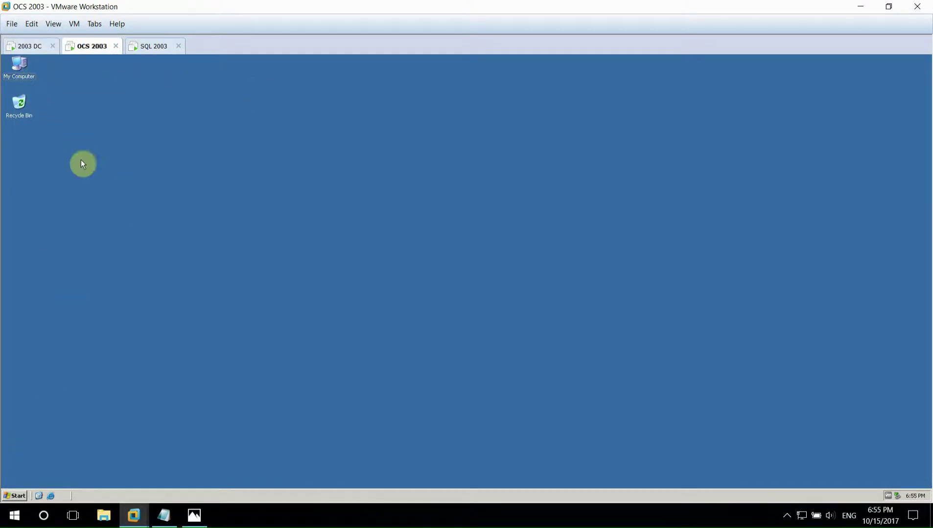
{"action": "left_click", "coordinate": [32, 46]}
{"action": "right_click", "coordinate": [12, 72]}
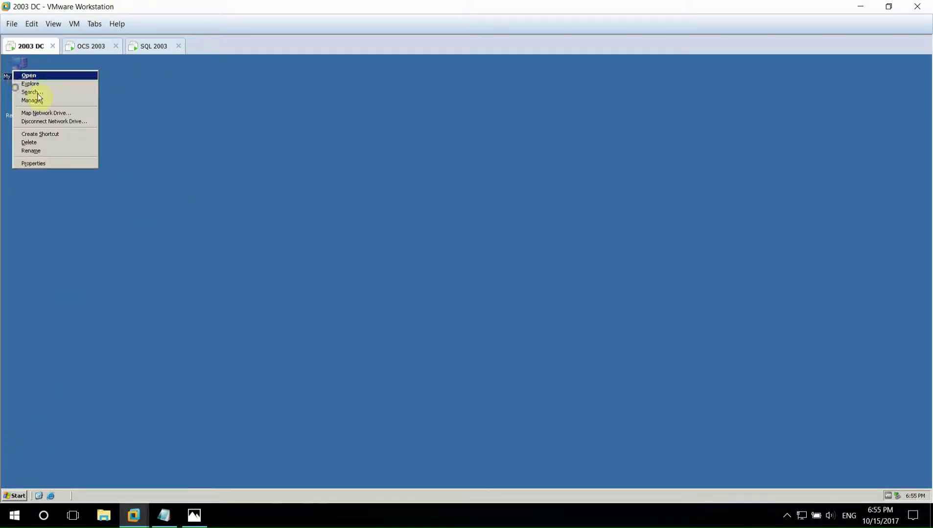
{"action": "left_click", "coordinate": [9, 472]}
{"action": "left_click", "coordinate": [14, 496]}
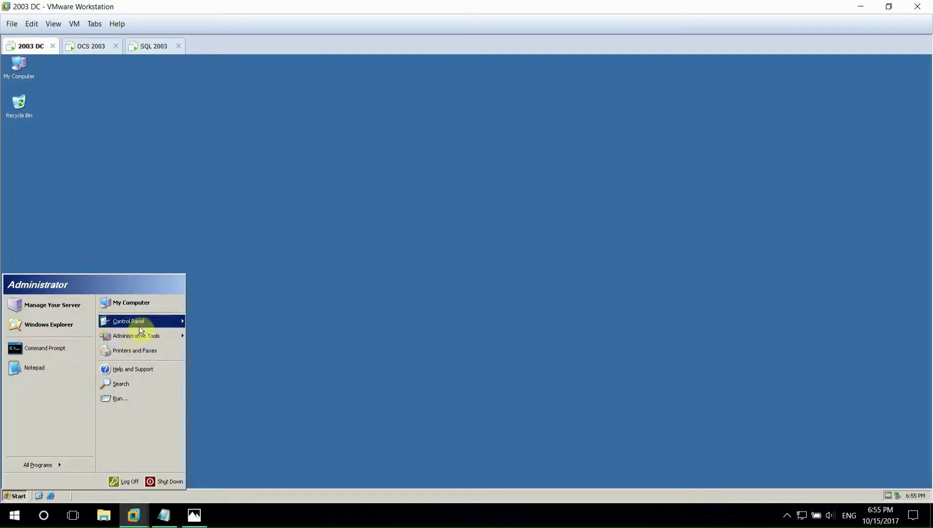
{"action": "mouse_move", "coordinate": [139, 337]}
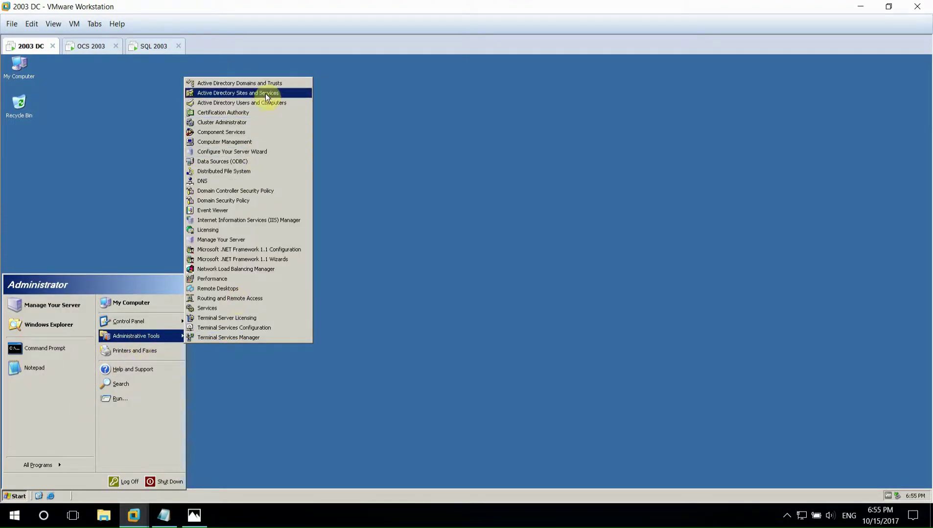
{"action": "left_click", "coordinate": [333, 126]}
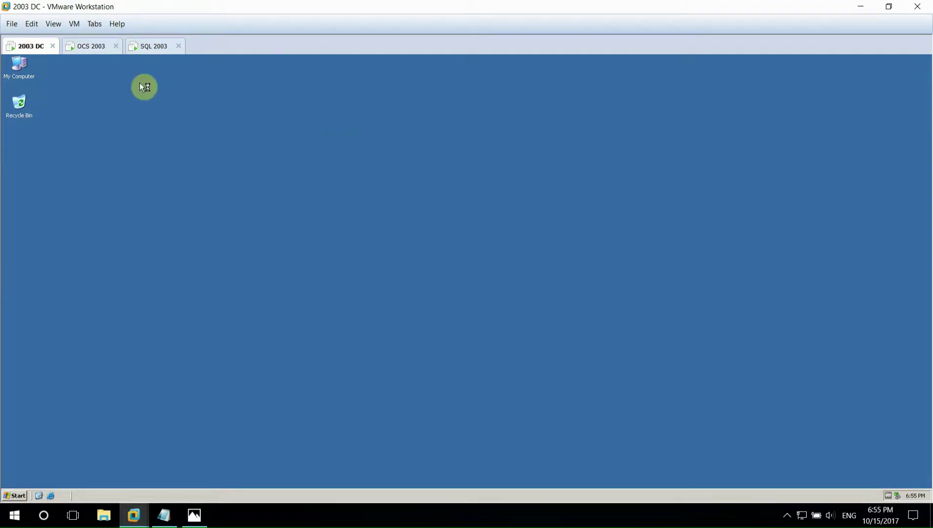
- Check the OCS machine's computer name and its oktot.com domain membership in System Properties
{"action": "left_click", "coordinate": [98, 49]}
{"action": "right_click", "coordinate": [20, 67]}
{"action": "left_click", "coordinate": [58, 165]}
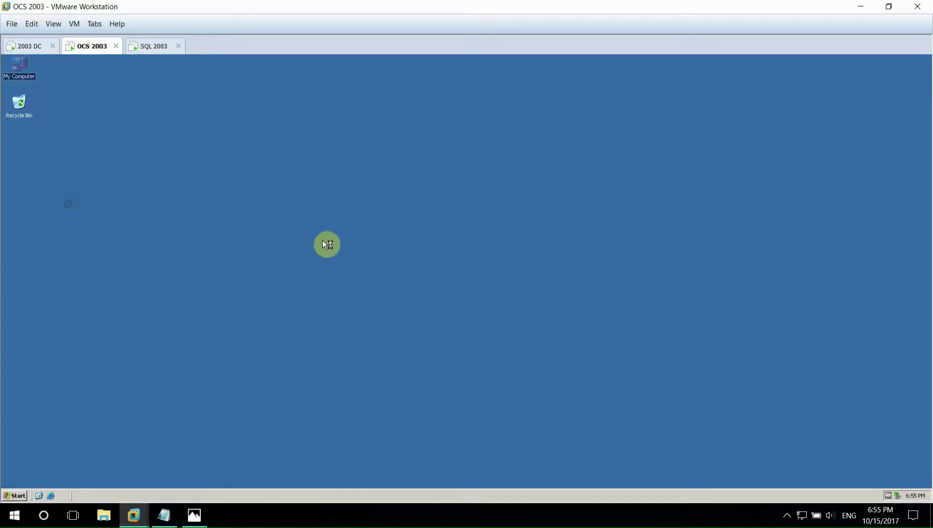
{"action": "left_click", "coordinate": [165, 147]}
{"action": "left_click", "coordinate": [230, 244]}
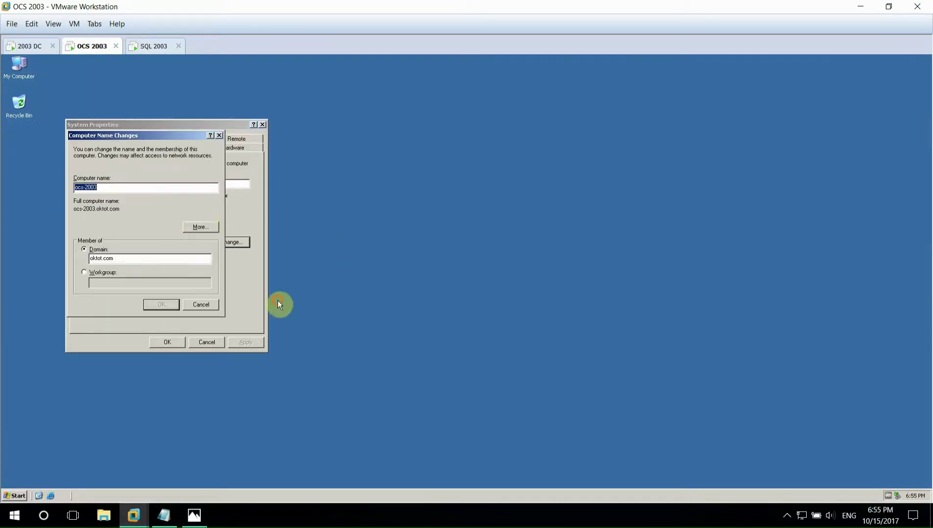
{"action": "double_click", "coordinate": [129, 258]}
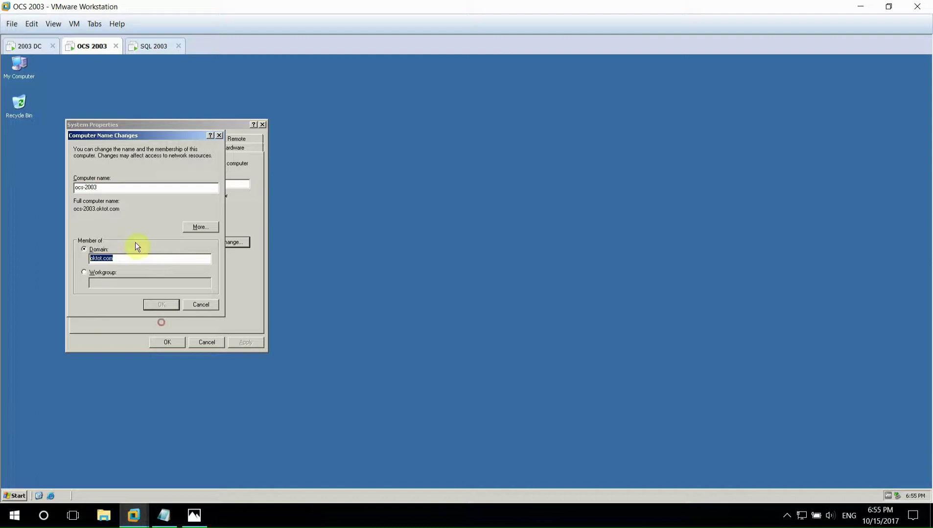
{"action": "left_click", "coordinate": [219, 135]}
{"action": "left_click", "coordinate": [263, 124]}
- Check the SQL machine's computer name and domain settings in System Properties
{"action": "left_click", "coordinate": [159, 47]}
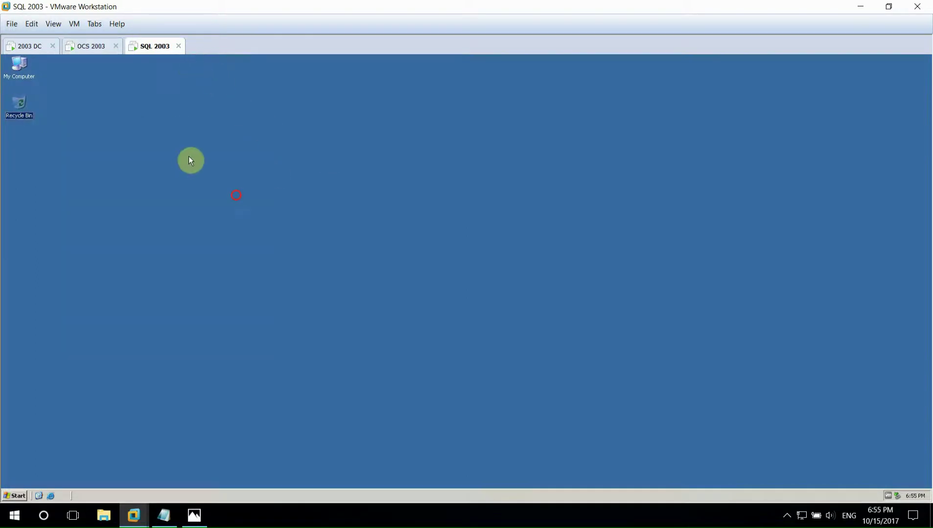
{"action": "right_click", "coordinate": [23, 77]}
{"action": "left_click", "coordinate": [53, 169]}
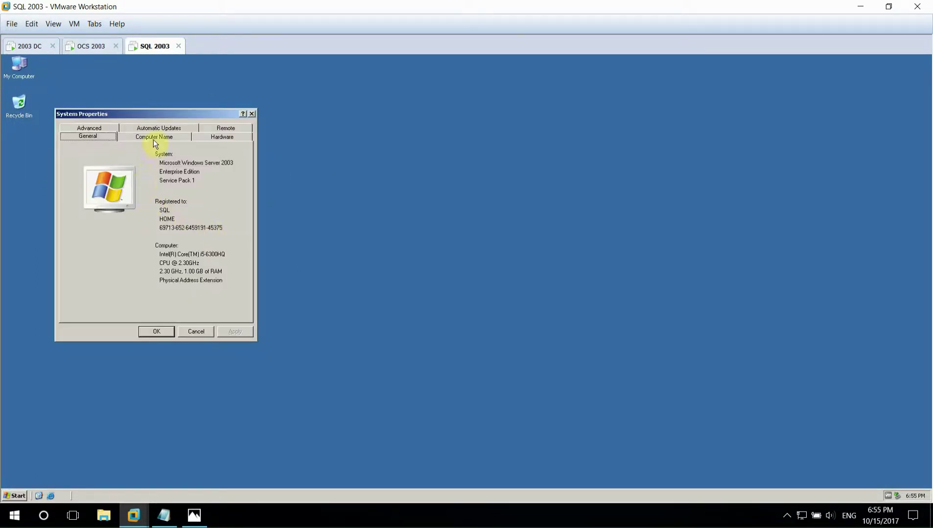
{"action": "left_click", "coordinate": [153, 139]}
{"action": "left_click", "coordinate": [207, 226]}
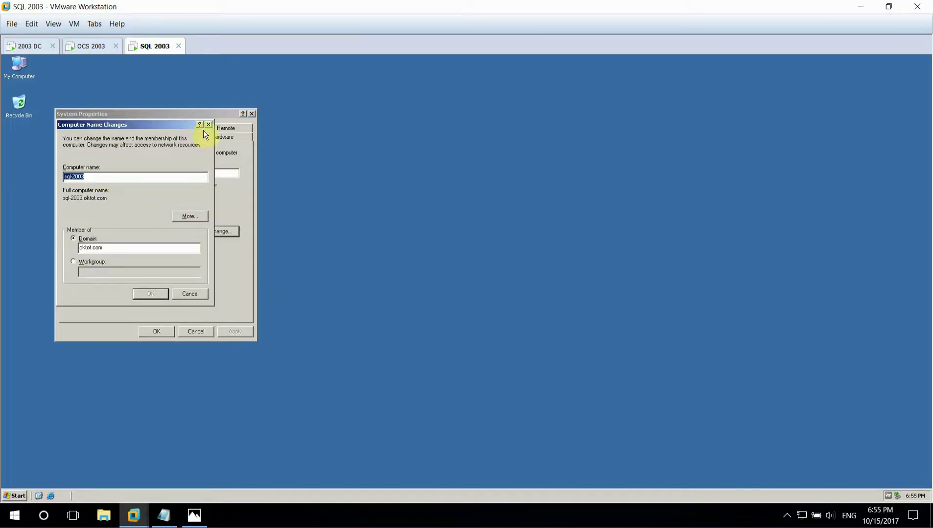
{"action": "left_click", "coordinate": [208, 125]}
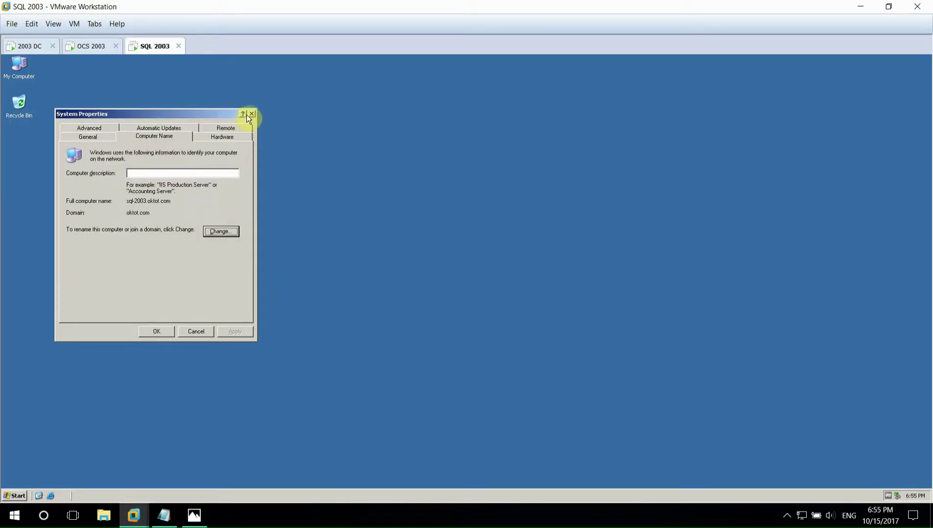
{"action": "left_click", "coordinate": [252, 113]}
- On the DC, view the oktot.com domain contents in Active Directory Users and Computers, then close it
{"action": "left_click", "coordinate": [29, 47]}
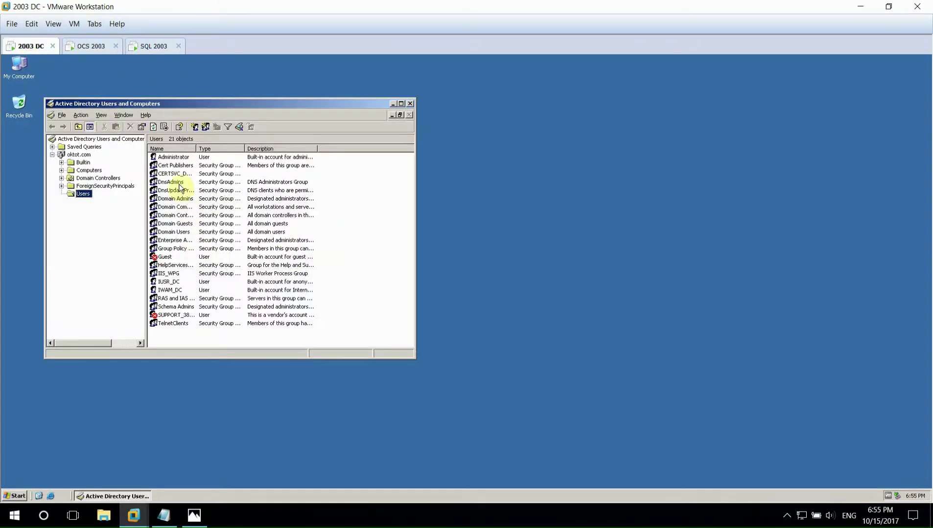
{"action": "left_click", "coordinate": [77, 156]}
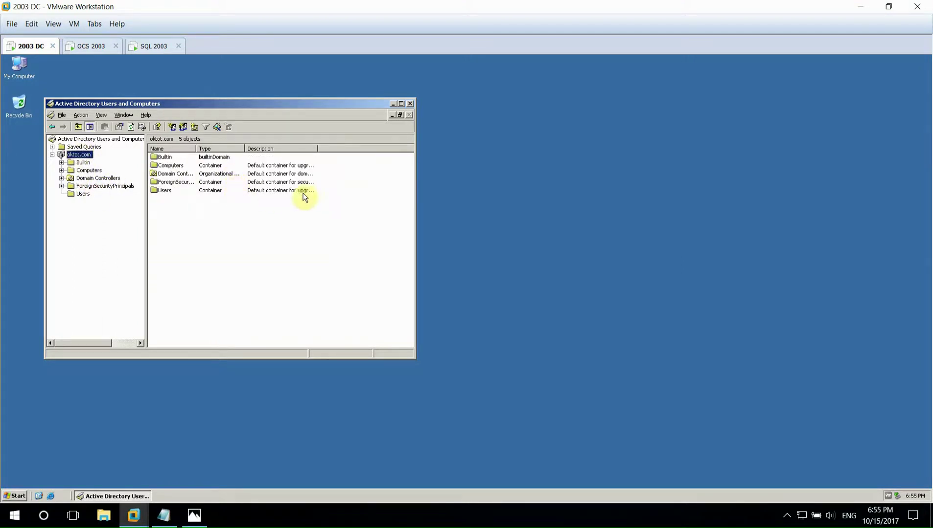
{"action": "left_click", "coordinate": [409, 104]}
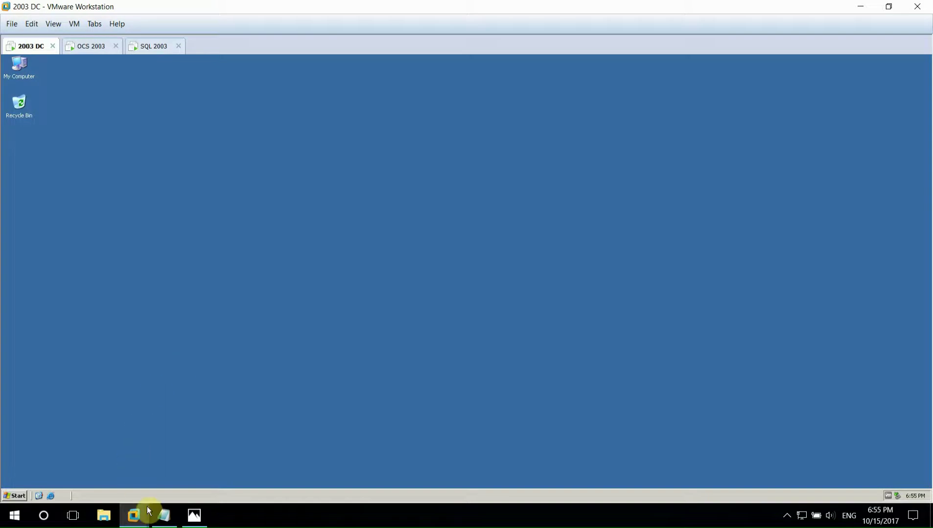
- Review the Lab-OCS notes' Triển khai OCS 2007 steps for raising domain and forest functional levels
{"action": "left_click", "coordinate": [164, 515]}
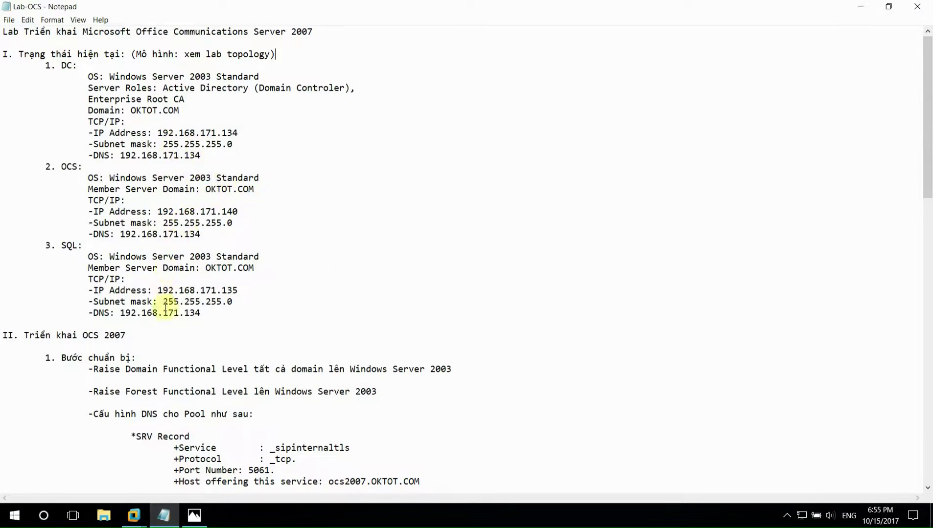
{"action": "scroll", "coordinate": [88, 372], "scroll_direction": "down", "scroll_amount": 1}
{"action": "left_click_drag", "start_coordinate": [35, 298], "coordinate": [125, 303]}
{"action": "left_click_drag", "start_coordinate": [89, 336], "coordinate": [452, 333]}
{"action": "left_click_drag", "start_coordinate": [69, 358], "coordinate": [385, 358]}
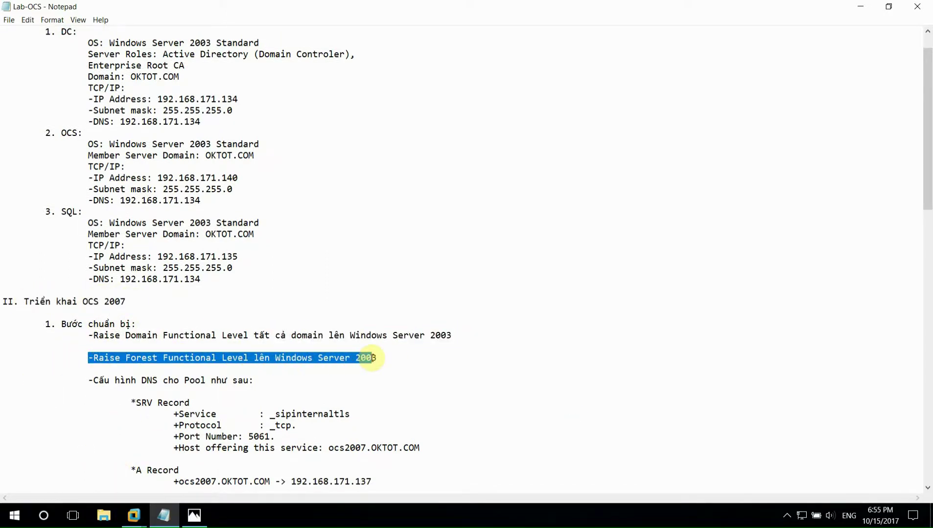
{"action": "left_click", "coordinate": [134, 516]}
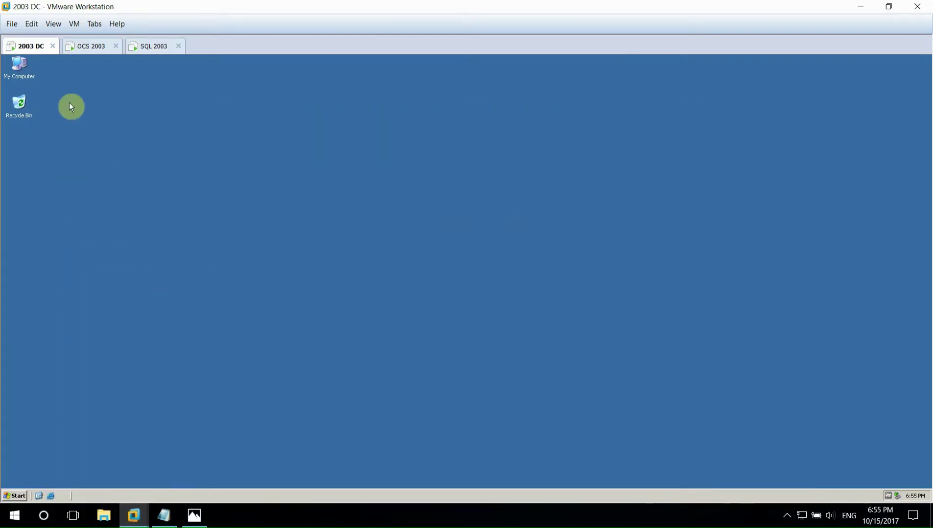
- In Active Directory Domains and Trusts, raise oktot.com's domain functional level to Windows Server 2003
{"action": "left_click", "coordinate": [14, 495]}
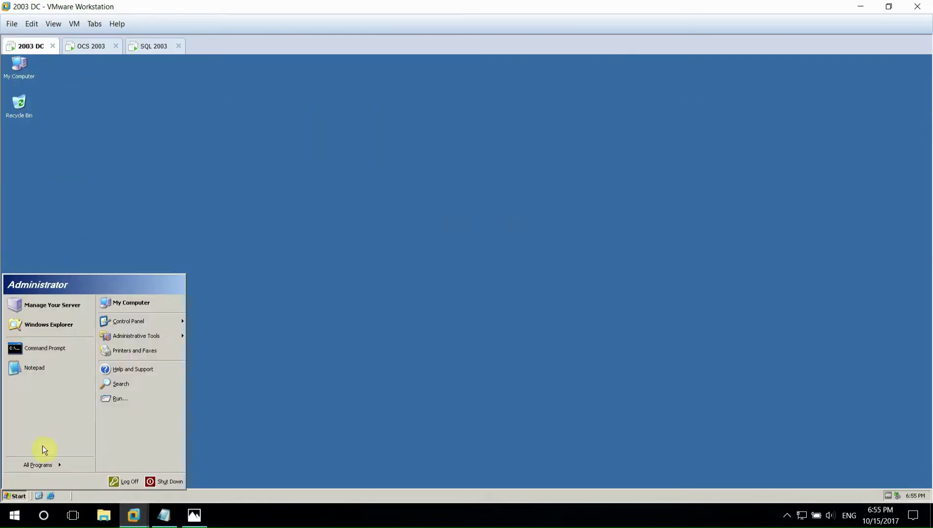
{"action": "mouse_move", "coordinate": [143, 323]}
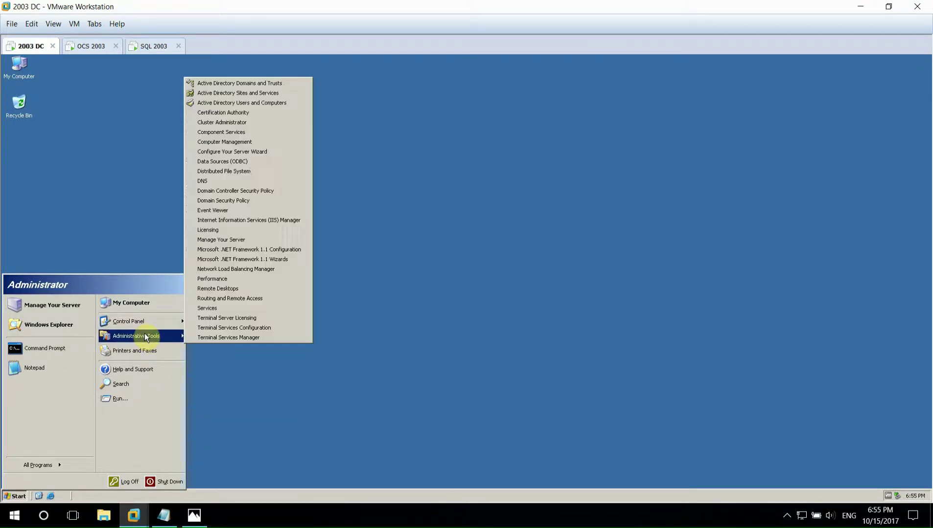
{"action": "left_click", "coordinate": [252, 83]}
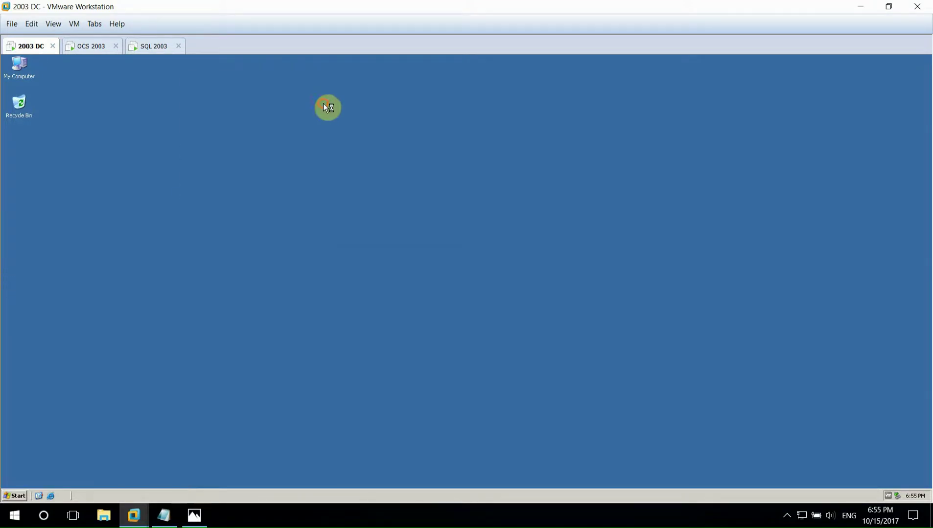
{"action": "right_click", "coordinate": [97, 147]}
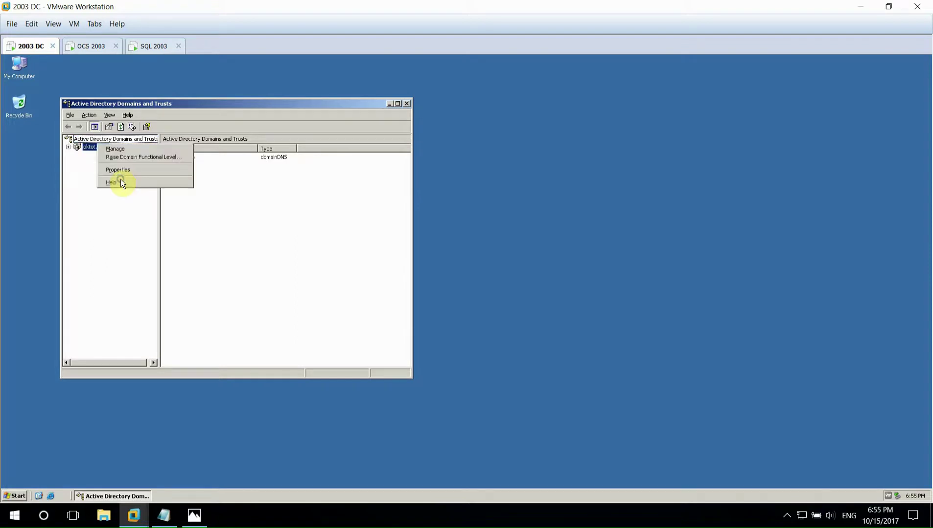
{"action": "left_click", "coordinate": [113, 154]}
{"action": "left_click", "coordinate": [340, 244]}
{"action": "left_click", "coordinate": [222, 260]}
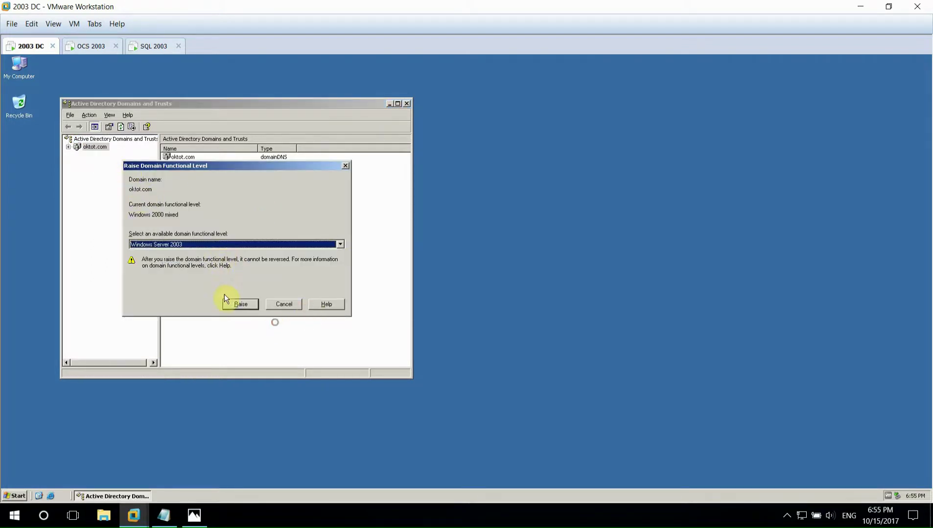
{"action": "left_click", "coordinate": [240, 304]}
{"action": "left_click", "coordinate": [209, 253]}
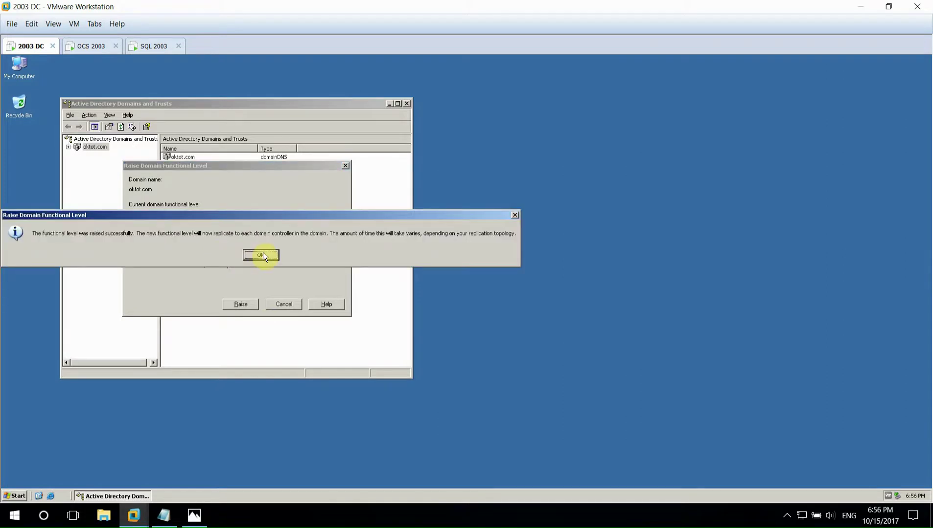
{"action": "left_click", "coordinate": [263, 253]}
- Raise the forest functional level from the Domains and Trusts root and confirm
{"action": "right_click", "coordinate": [104, 137]}
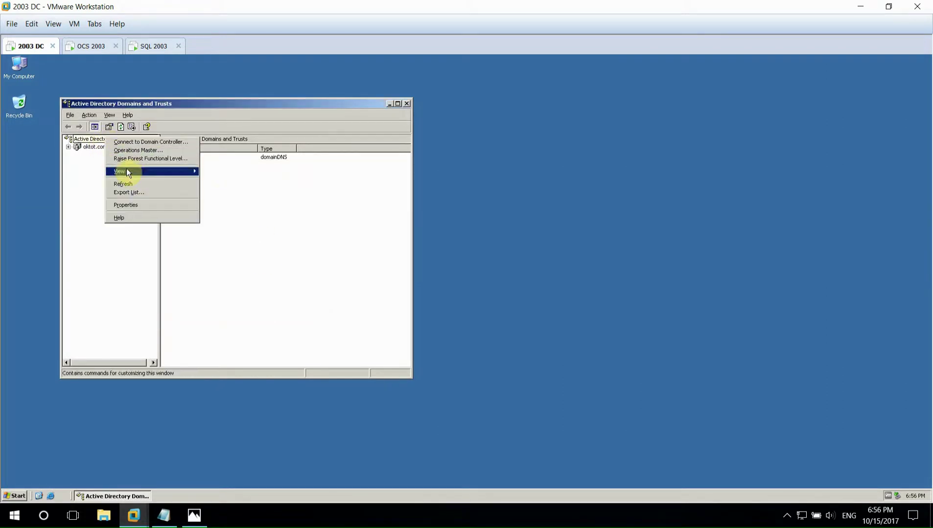
{"action": "left_click", "coordinate": [147, 160]}
{"action": "left_click", "coordinate": [240, 304]}
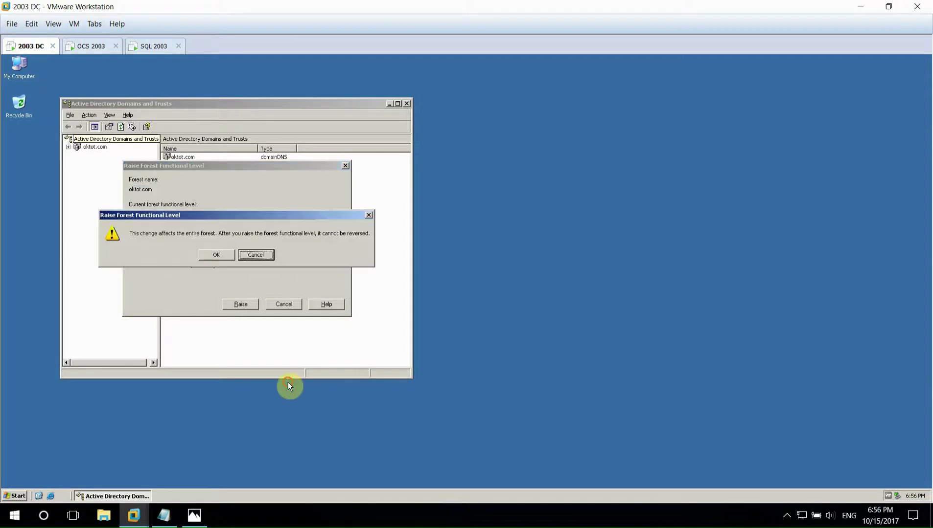
{"action": "left_click", "coordinate": [210, 255]}
{"action": "left_click", "coordinate": [265, 254]}
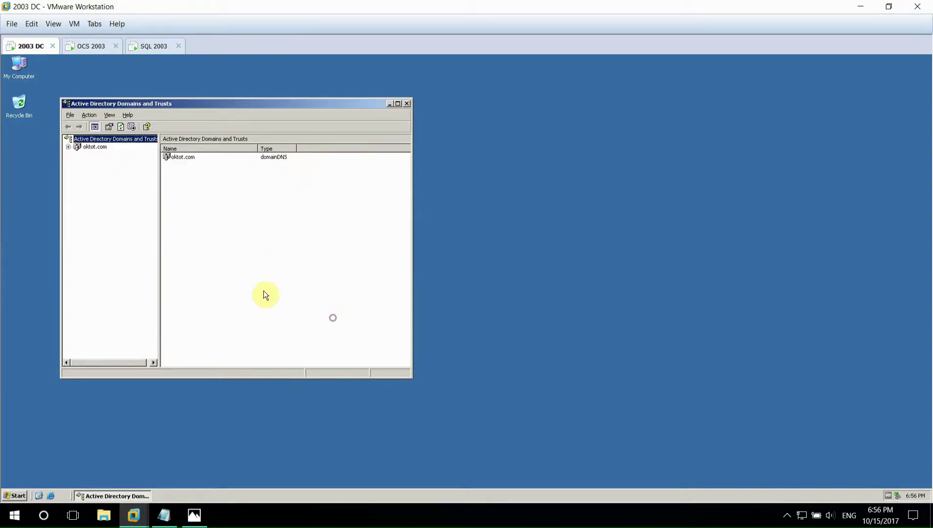
- Close Domains and Trusts, read the SRV and ocs2007 A record lines in Lab-OCS, then minimize the notes
{"action": "left_click", "coordinate": [407, 104]}
{"action": "left_click", "coordinate": [163, 514]}
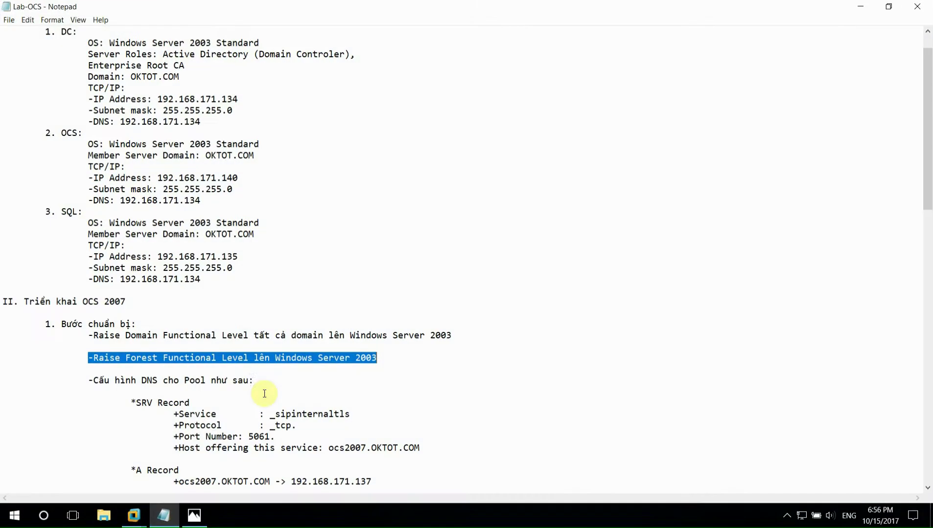
{"action": "left_click_drag", "start_coordinate": [89, 380], "coordinate": [262, 380]}
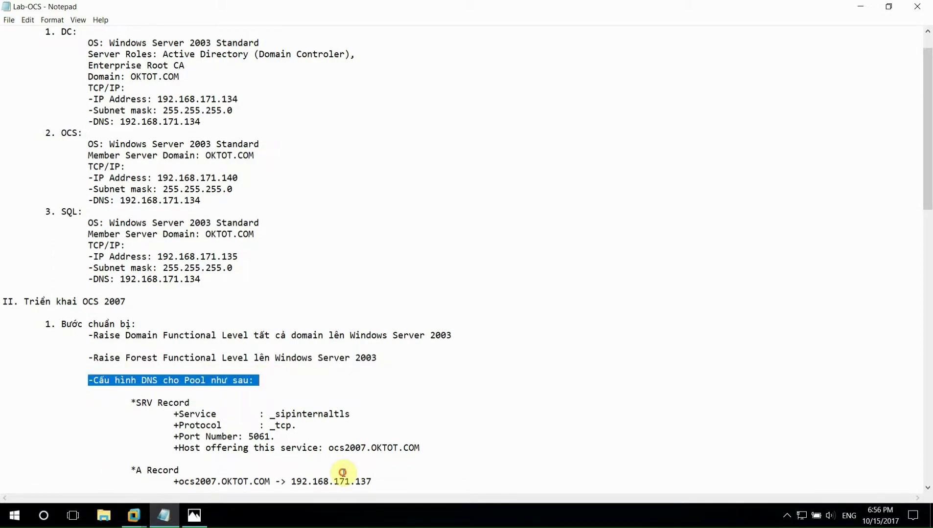
{"action": "scroll", "coordinate": [254, 381], "scroll_direction": "down", "scroll_amount": 1}
{"action": "left_click_drag", "start_coordinate": [132, 371], "coordinate": [420, 415]}
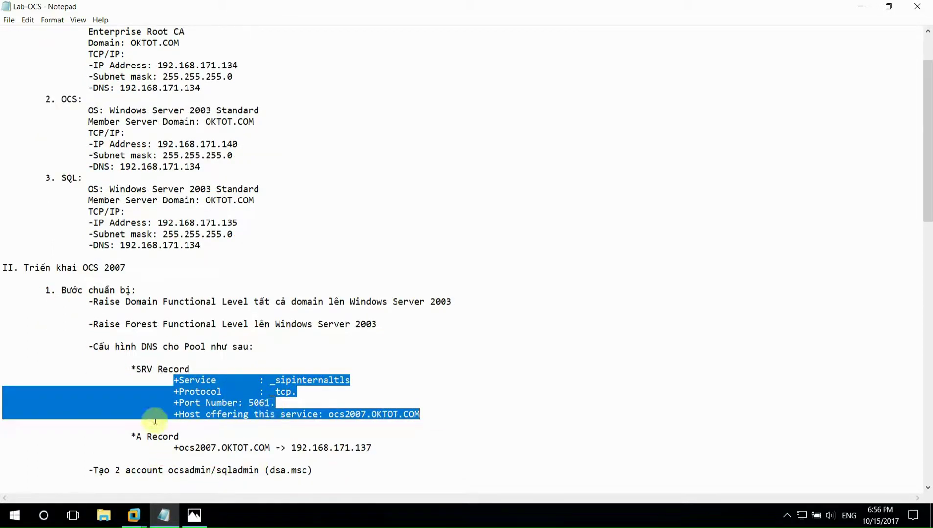
{"action": "left_click_drag", "start_coordinate": [131, 437], "coordinate": [385, 449]}
{"action": "left_click", "coordinate": [164, 515]}
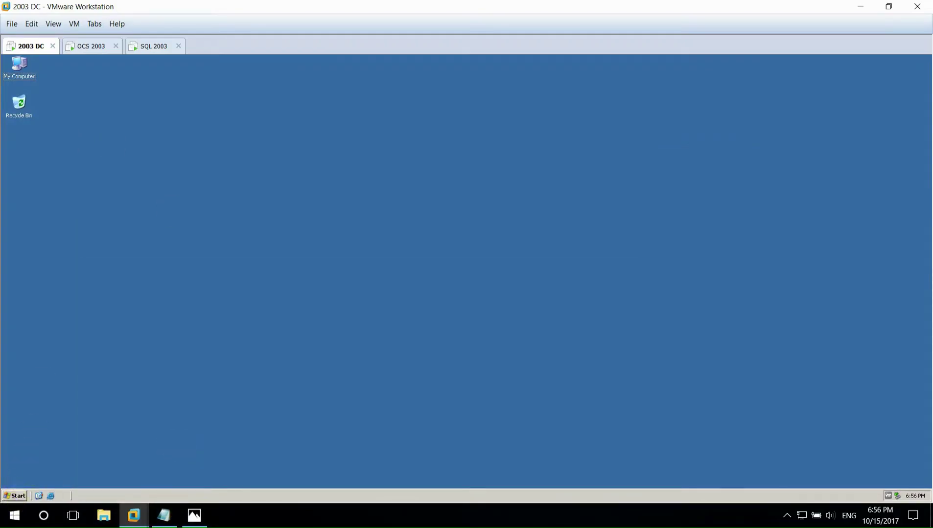
- Launch the DNS console from Administrative Tools and expand the DC server to Reverse Lookup Zones
{"action": "left_click", "coordinate": [15, 496]}
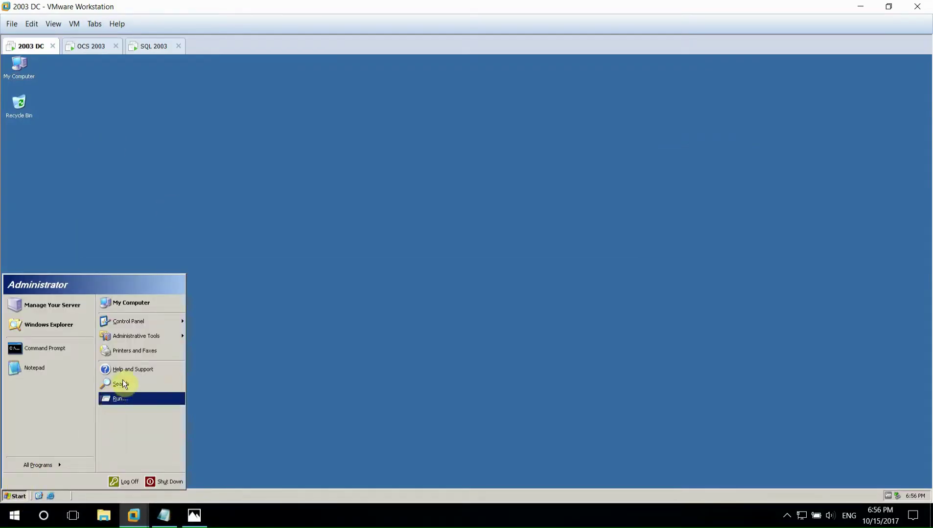
{"action": "mouse_move", "coordinate": [171, 339]}
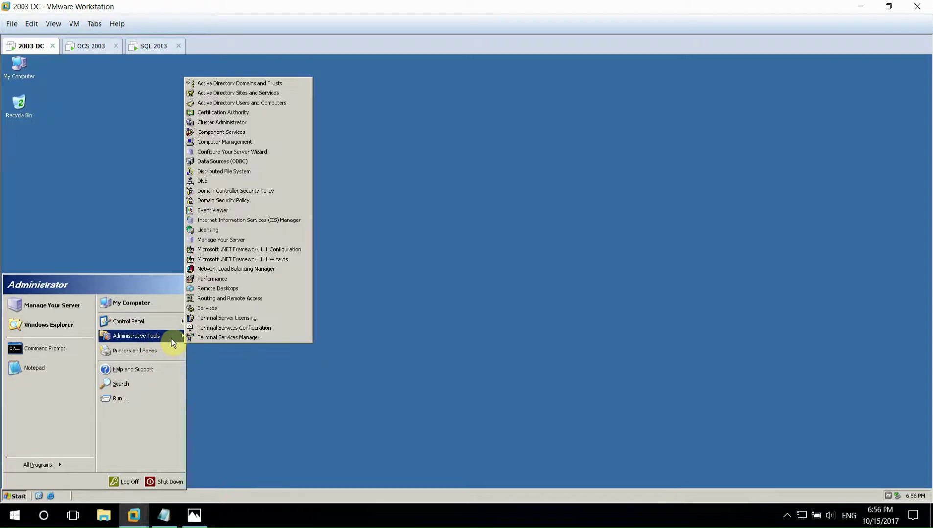
{"action": "left_click", "coordinate": [311, 205]}
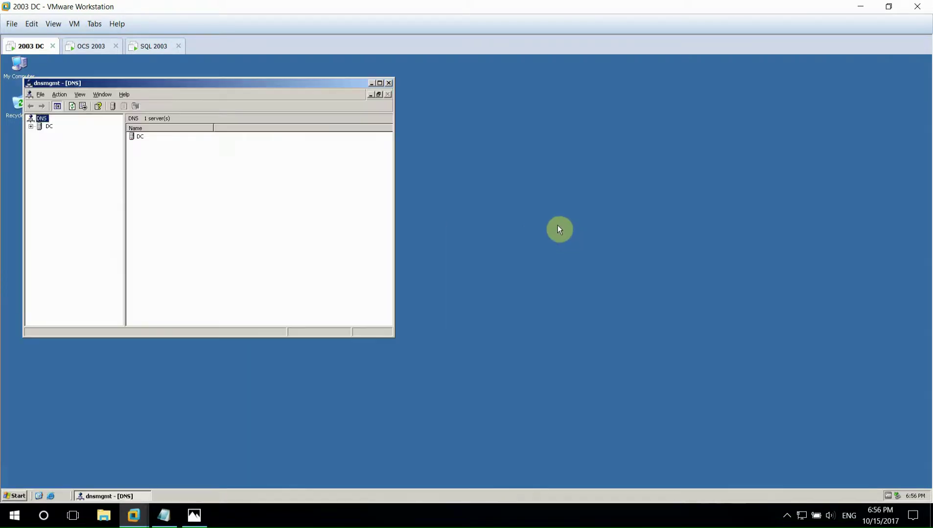
{"action": "left_click_drag", "start_coordinate": [248, 84], "coordinate": [491, 148]}
{"action": "double_click", "coordinate": [284, 191]}
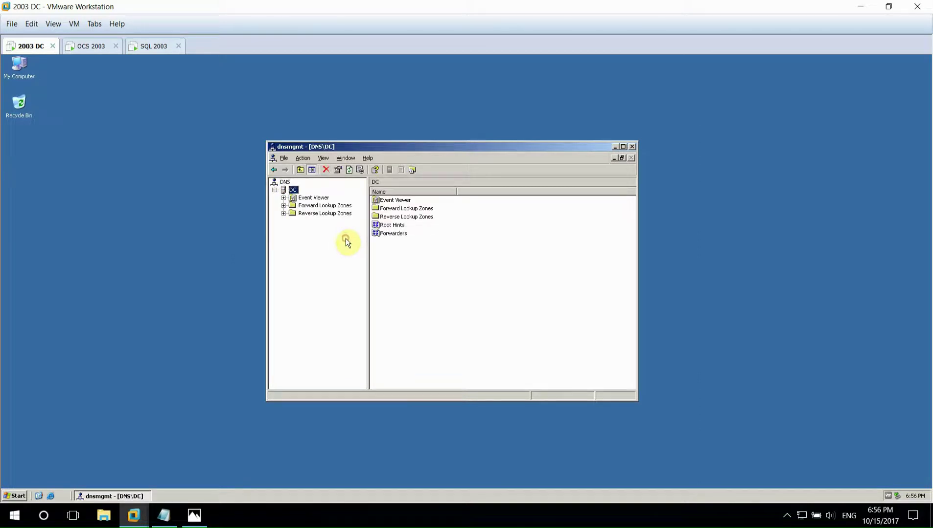
{"action": "left_click_drag", "start_coordinate": [318, 213], "coordinate": [368, 269]}
- Create an AD-integrated primary reverse zone for 192.168.171, allowing nonsecure and secure dynamic updates
{"action": "key", "text": "shift+F10"}
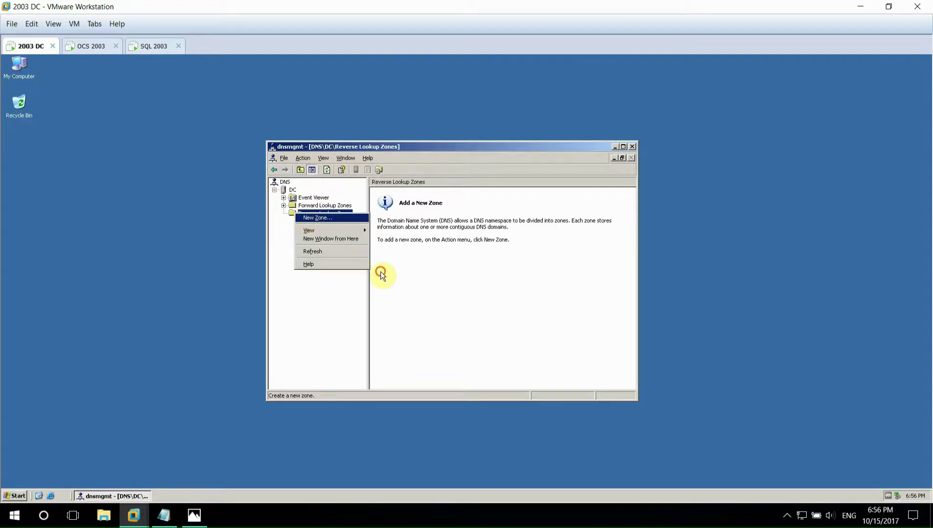
{"action": "key", "text": "Return"}
{"action": "left_click", "coordinate": [410, 325]}
{"action": "left_click", "coordinate": [415, 325]}
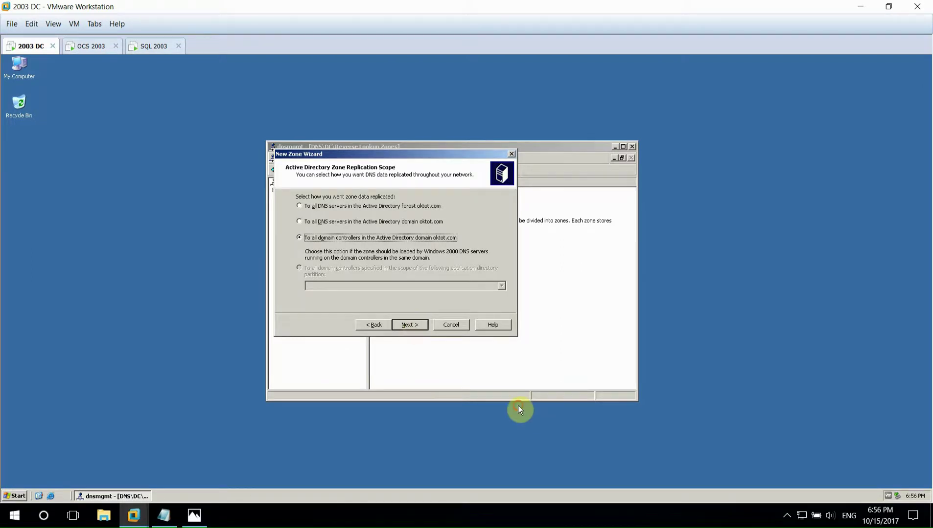
{"action": "left_click", "coordinate": [414, 325]}
{"action": "left_click", "coordinate": [307, 216]}
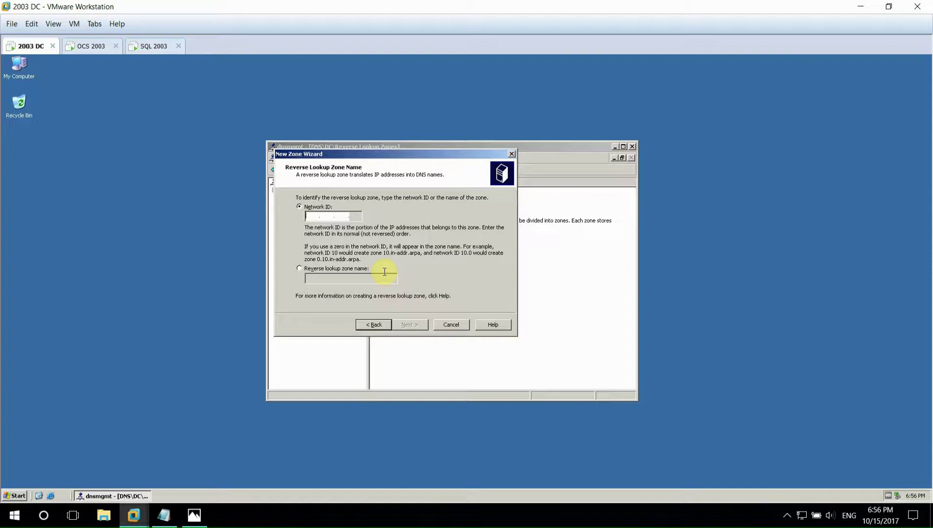
{"action": "type", "text": "92"}
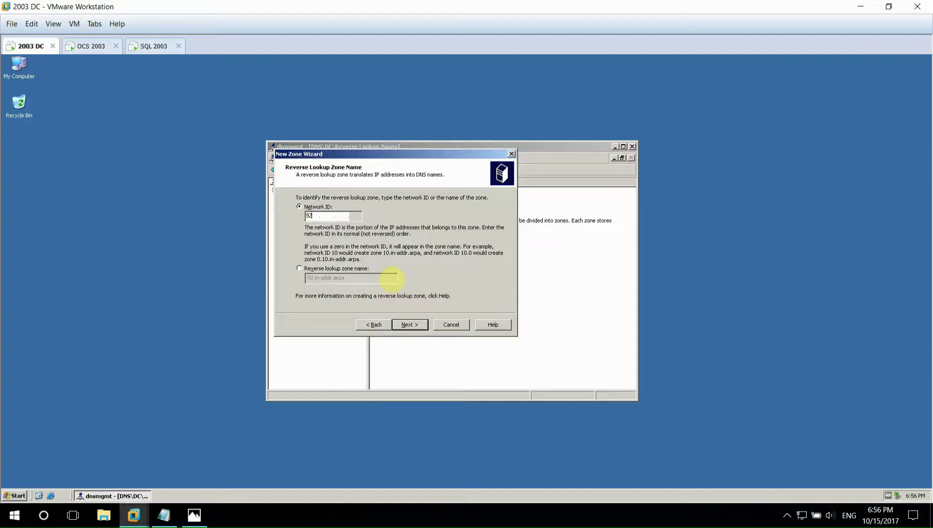
{"action": "key", "text": "BackSpace"}
{"action": "key", "text": "BackSpace"}
{"action": "type", "text": "1"}
{"action": "key", "text": "Return"}
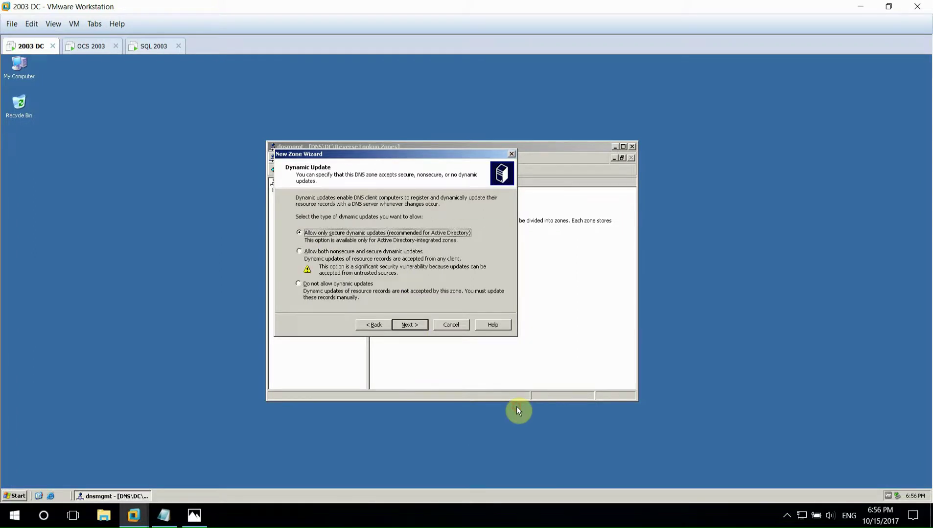
{"action": "key", "text": "Down"}
{"action": "key", "text": "Return"}
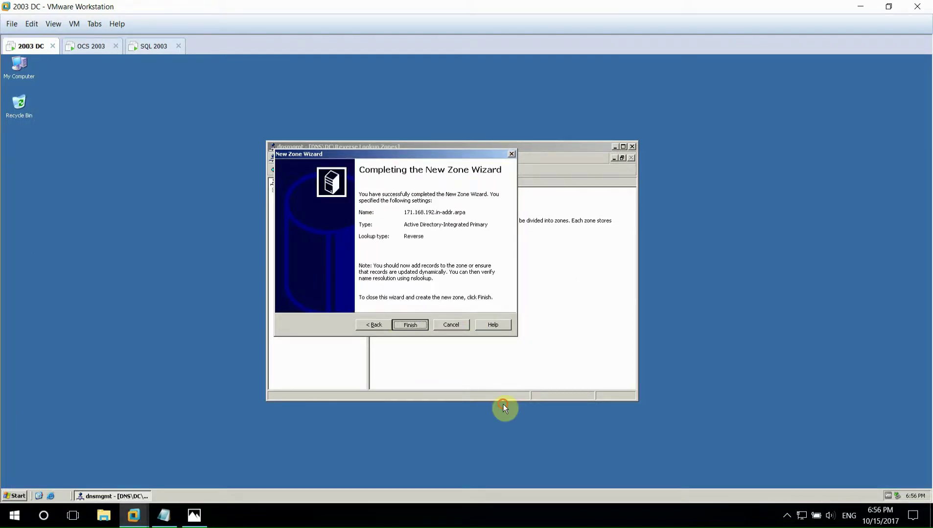
{"action": "key", "text": "Return"}
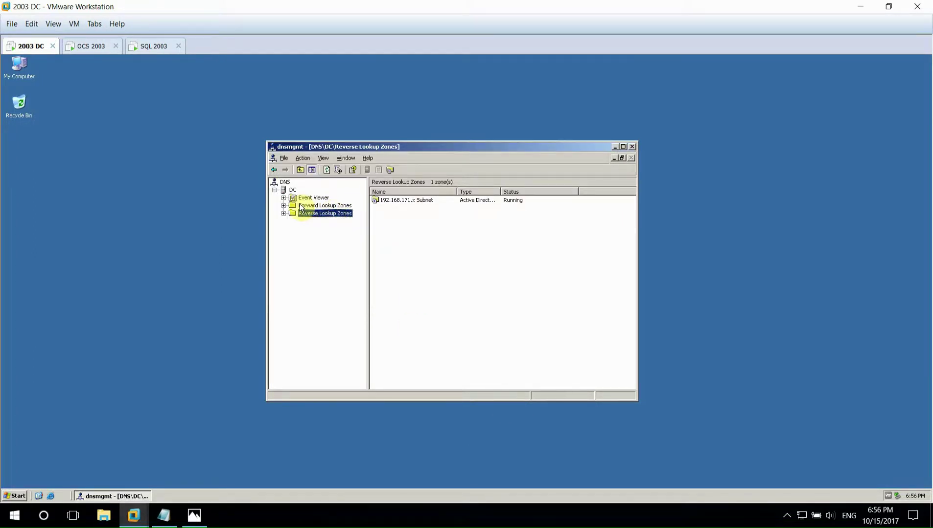
- Expand Forward Lookup Zones and open oktot.com to show its 11 records
{"action": "double_click", "coordinate": [302, 206]}
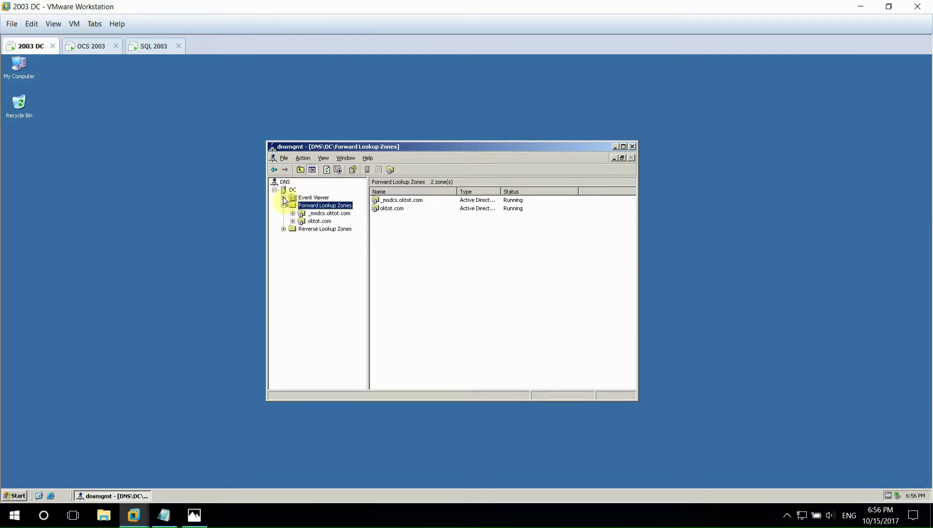
{"action": "double_click", "coordinate": [319, 222]}
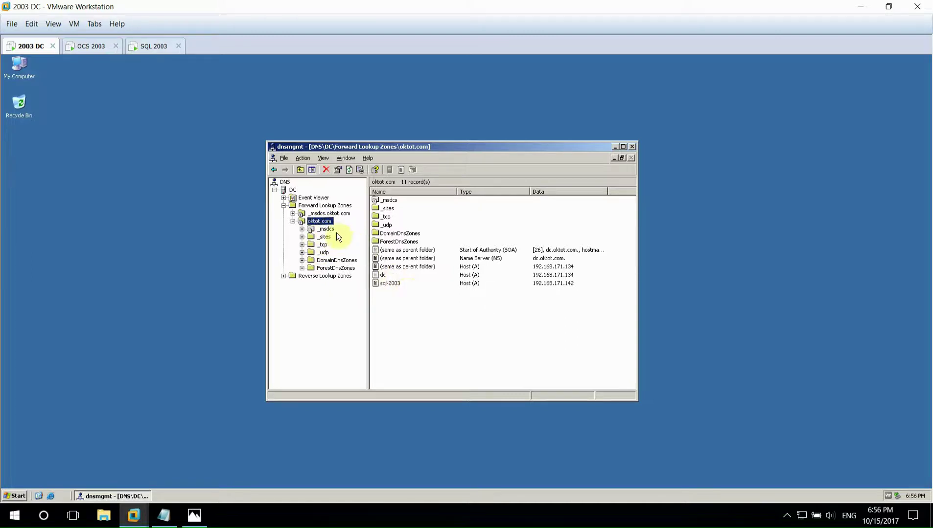
- Start a new Service Location (SRV) record in the oktot.com _tcp folder
{"action": "left_click", "coordinate": [322, 244]}
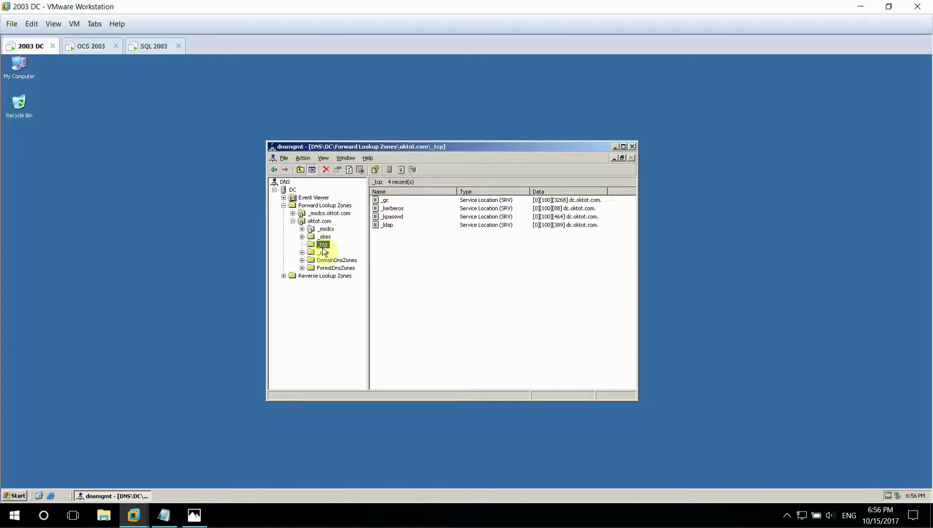
{"action": "right_click", "coordinate": [322, 244]}
{"action": "left_click", "coordinate": [348, 292]}
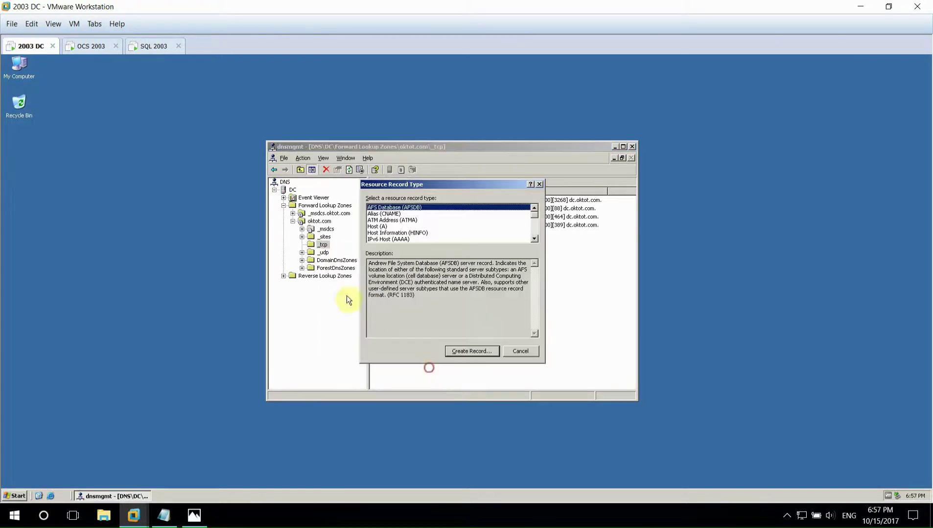
{"action": "scroll", "coordinate": [422, 237], "scroll_direction": "down", "scroll_amount": 4}
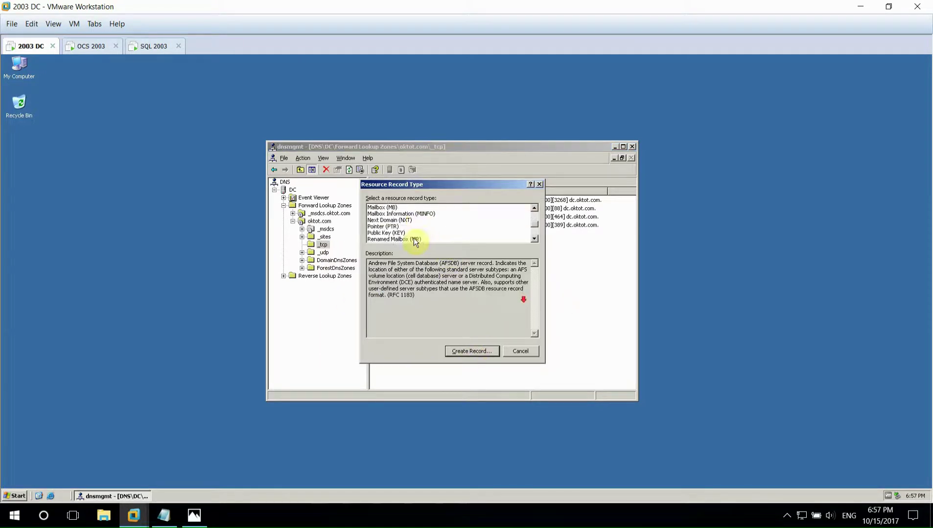
{"action": "left_click", "coordinate": [420, 240]}
{"action": "left_click", "coordinate": [470, 351]}
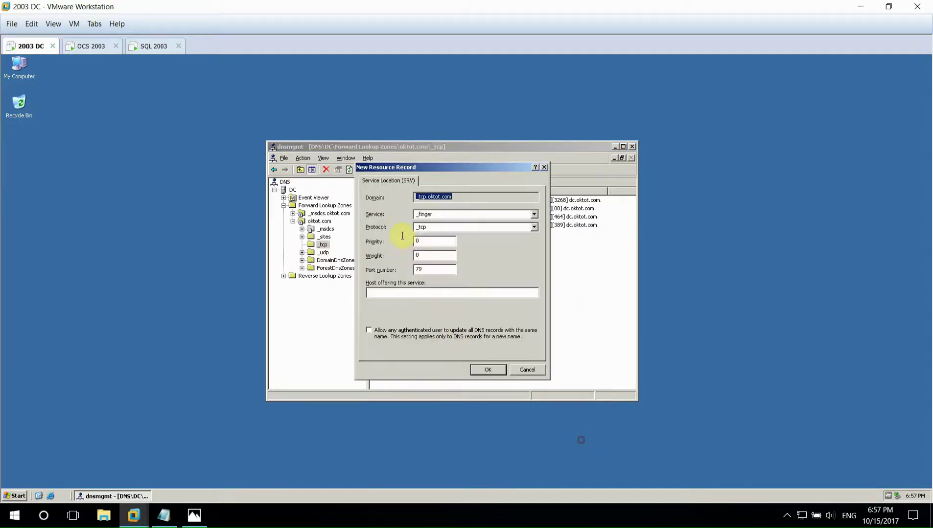
- Copy _sipinternaltls from the Lab-OCS notes into the Service field and set the port to 5061
{"action": "left_click", "coordinate": [163, 515]}
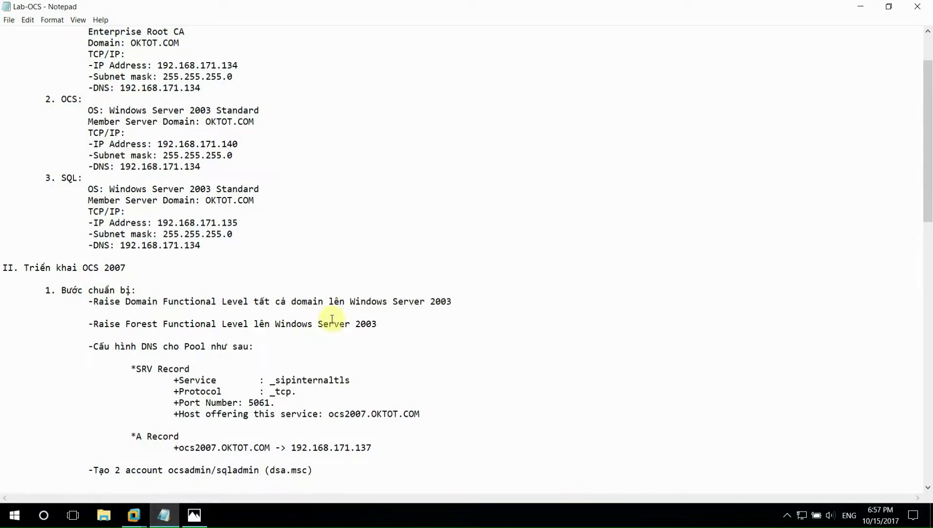
{"action": "scroll", "coordinate": [274, 323], "scroll_direction": "down", "scroll_amount": 2}
{"action": "left_click_drag", "start_coordinate": [270, 311], "coordinate": [350, 314]}
{"action": "right_click", "coordinate": [424, 390]}
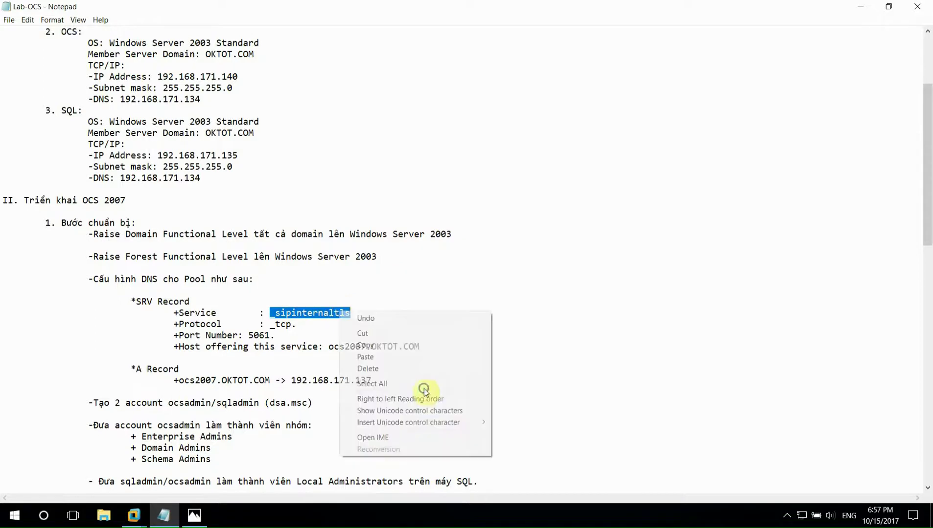
{"action": "left_click", "coordinate": [364, 346]}
{"action": "key", "text": "alt+Tab"}
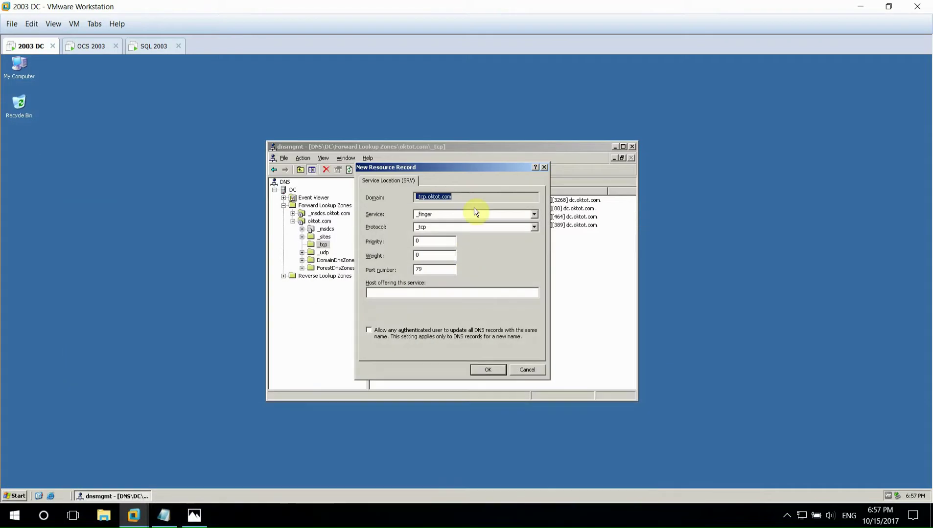
{"action": "key", "text": "Tab"}
{"action": "right_click", "coordinate": [437, 216]}
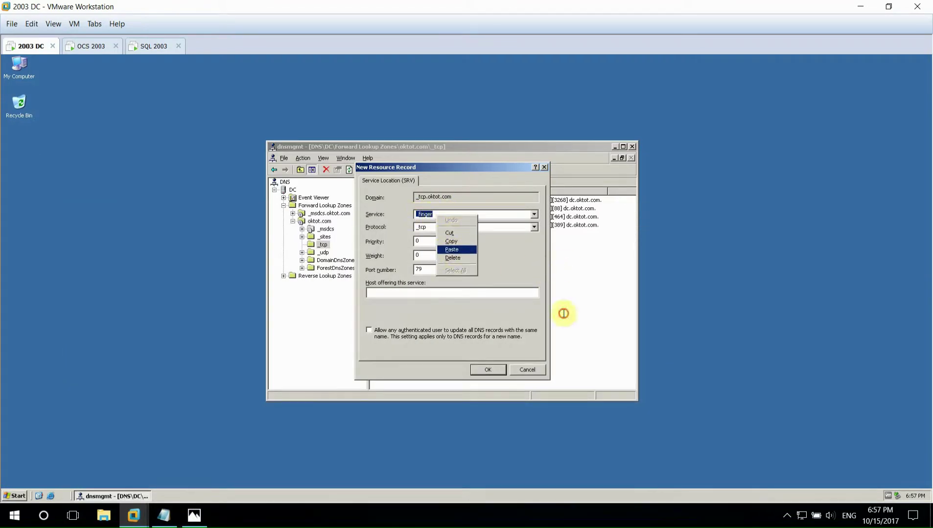
{"action": "left_click", "coordinate": [452, 249]}
{"action": "double_click", "coordinate": [422, 269]}
{"action": "type", "text": "506"}
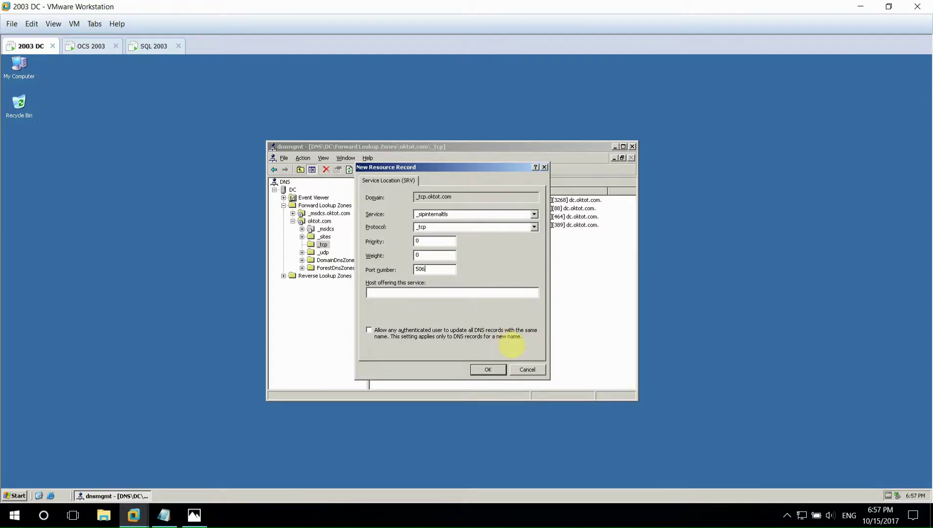
{"action": "type", "text": "1"}
- Paste host ocs2007.OKTOT.COM from the notes, add the SRV record, and select it
{"action": "left_click", "coordinate": [194, 515]}
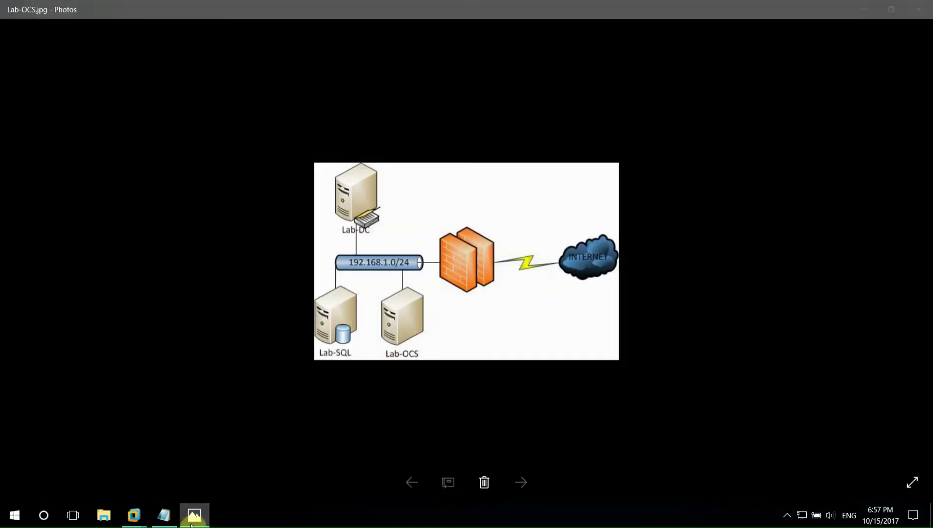
{"action": "left_click", "coordinate": [191, 524]}
{"action": "left_click", "coordinate": [164, 515]}
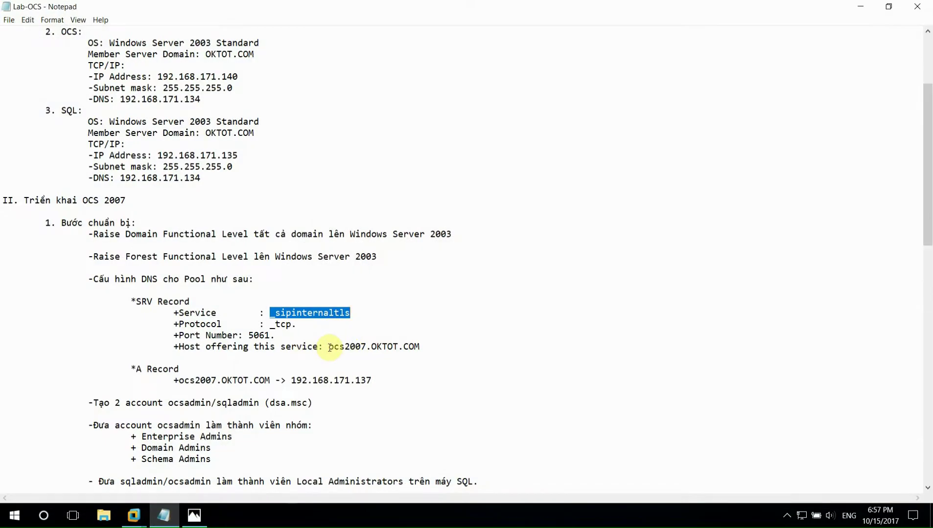
{"action": "left_click_drag", "start_coordinate": [330, 347], "coordinate": [418, 349]}
{"action": "left_click", "coordinate": [164, 515]}
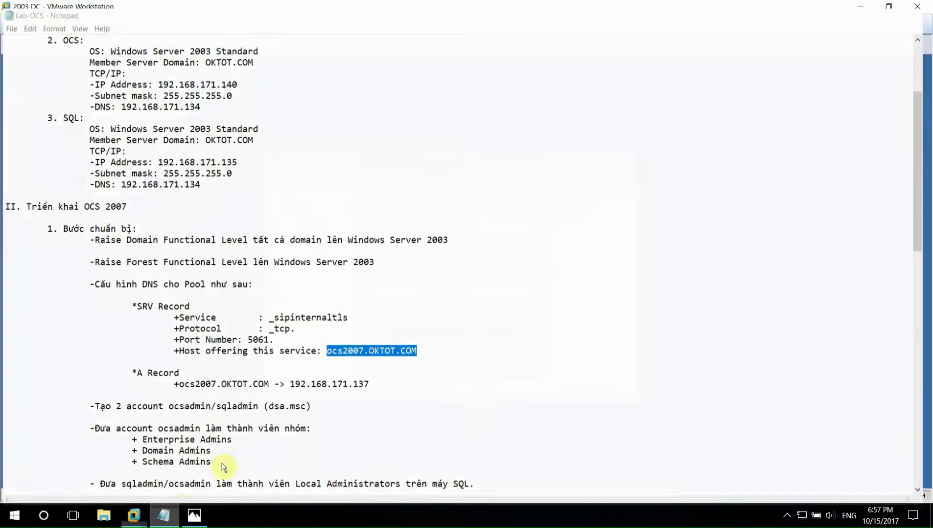
{"action": "left_click", "coordinate": [441, 293]}
{"action": "key", "text": "ctrl+v"}
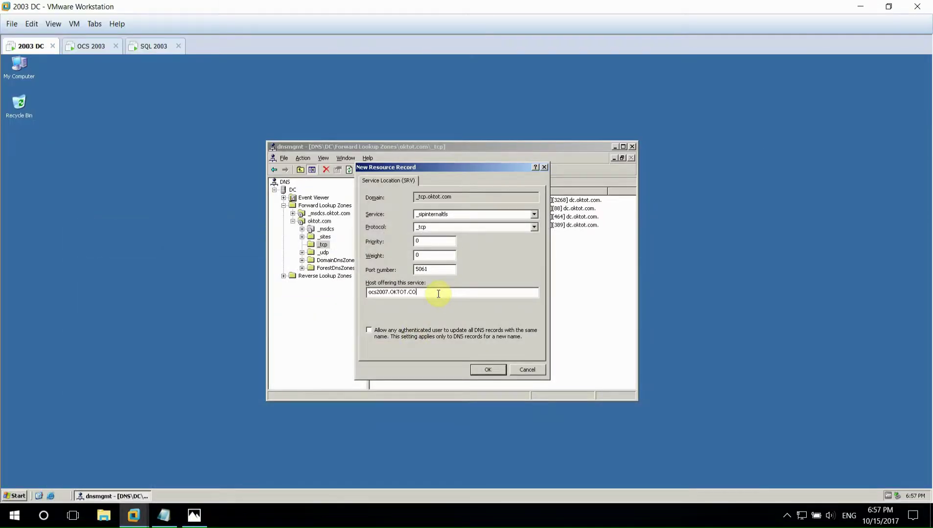
{"action": "left_click", "coordinate": [488, 370]}
{"action": "left_click", "coordinate": [509, 350]}
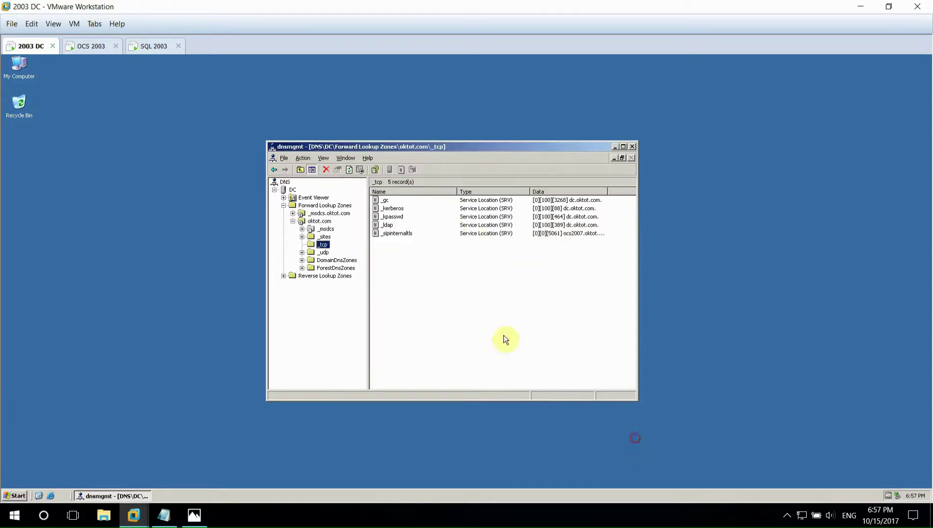
{"action": "left_click", "coordinate": [399, 234]}
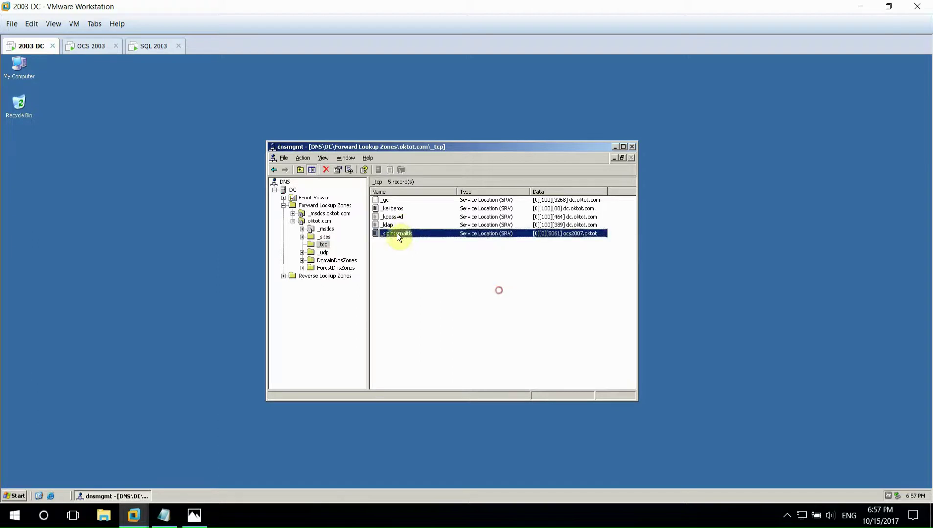
- Begin a new host (A) record ocs2007 in oktot.com, checking the lab notes for its details
{"action": "left_click", "coordinate": [323, 222]}
{"action": "right_click", "coordinate": [334, 223]}
{"action": "left_click", "coordinate": [352, 246]}
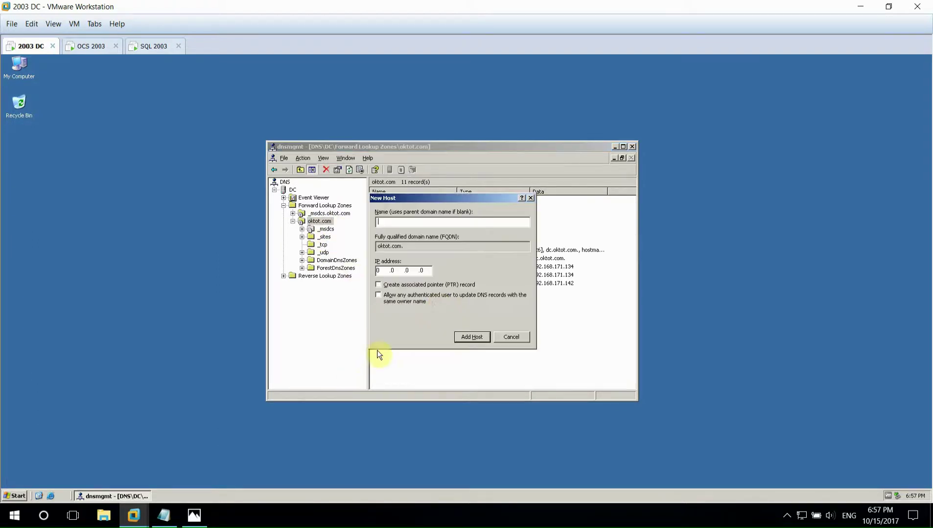
{"action": "left_click", "coordinate": [194, 515]}
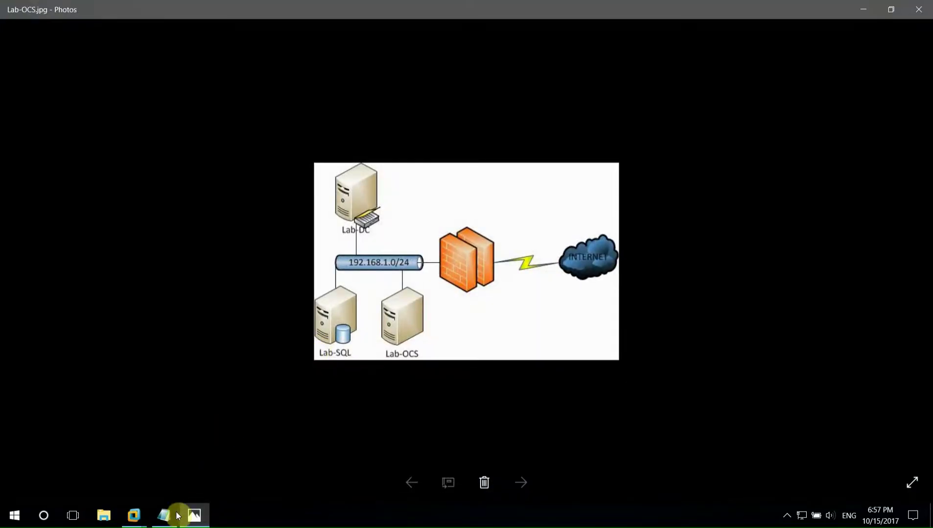
{"action": "left_click", "coordinate": [192, 515]}
{"action": "left_click", "coordinate": [164, 515]}
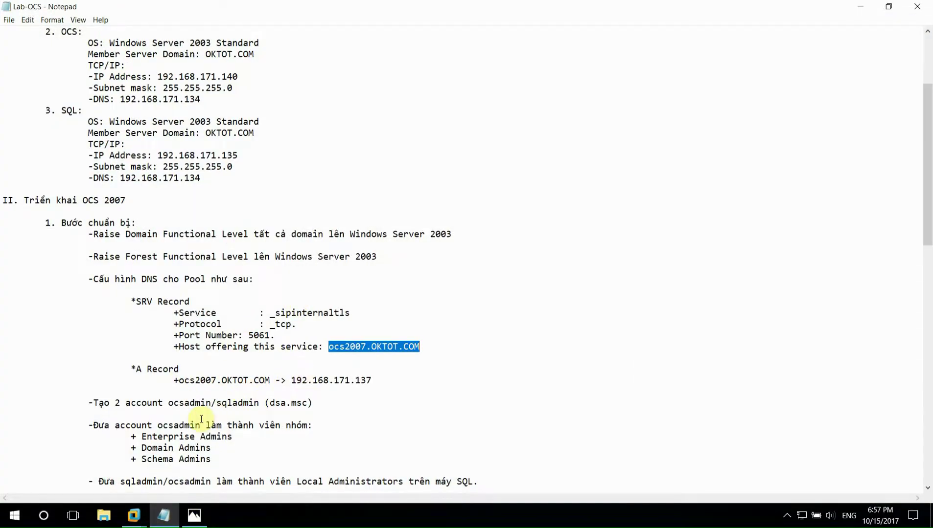
{"action": "left_click", "coordinate": [165, 514]}
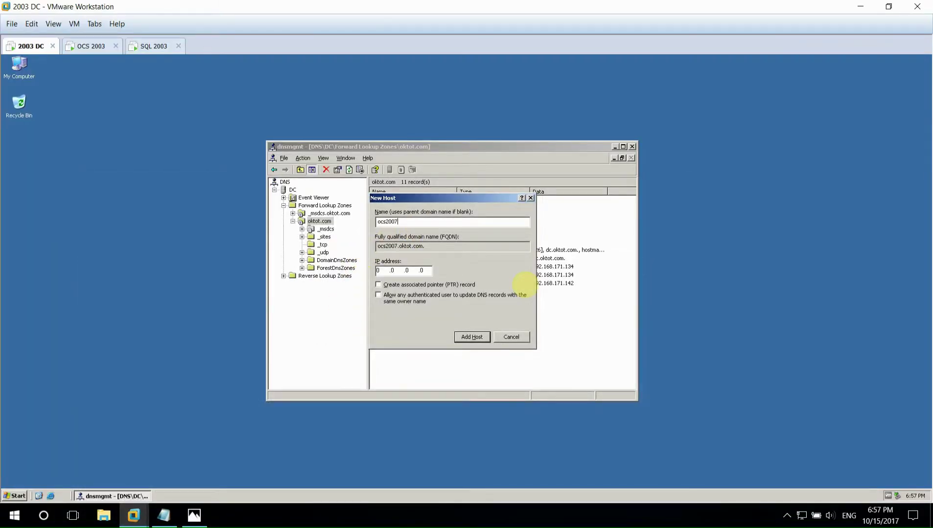
{"action": "left_click", "coordinate": [379, 270]}
{"action": "type", "text": "192 .168 .171"}
- On the OCS 2003 machine, run ipconfig in a command prompt to check its IP address
{"action": "left_click", "coordinate": [81, 46]}
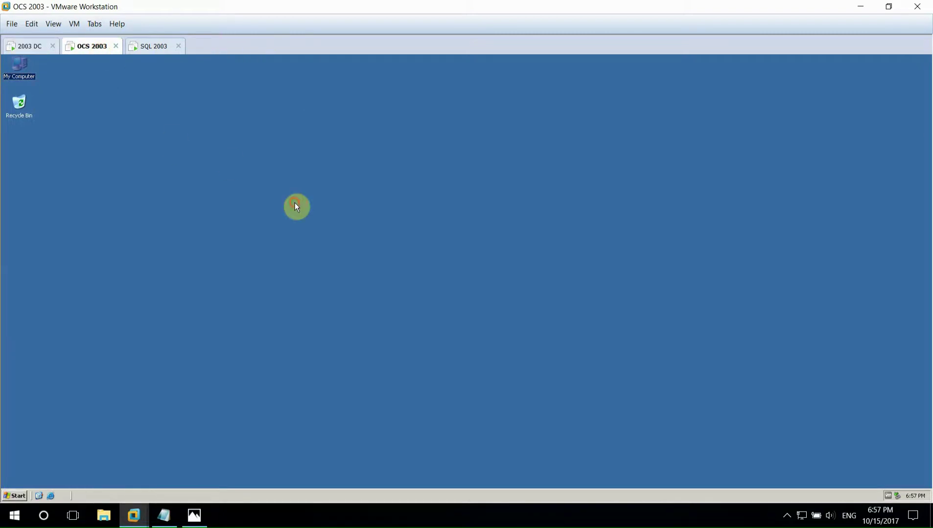
{"action": "key", "text": "super+r"}
{"action": "type", "text": "vmd"}
{"action": "key", "text": "Return"}
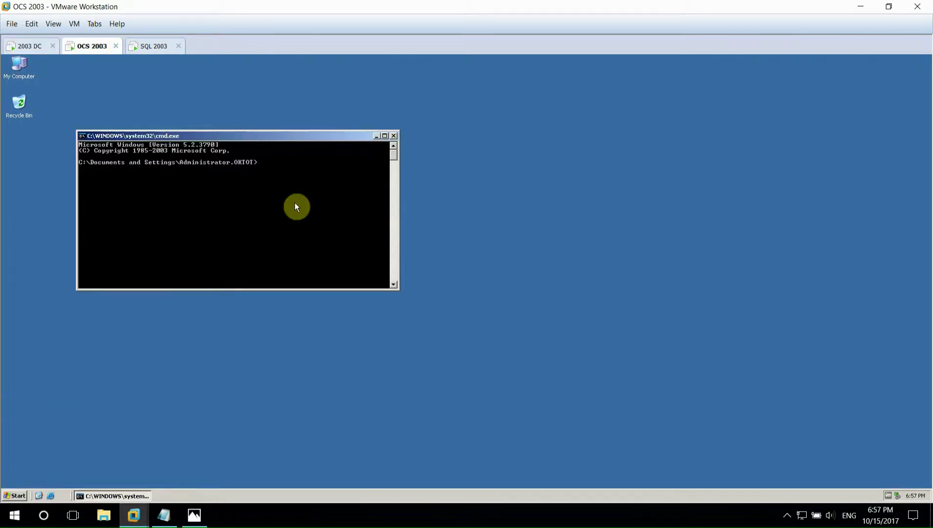
{"action": "type", "text": "ipconfig"}
{"action": "key", "text": "Return"}
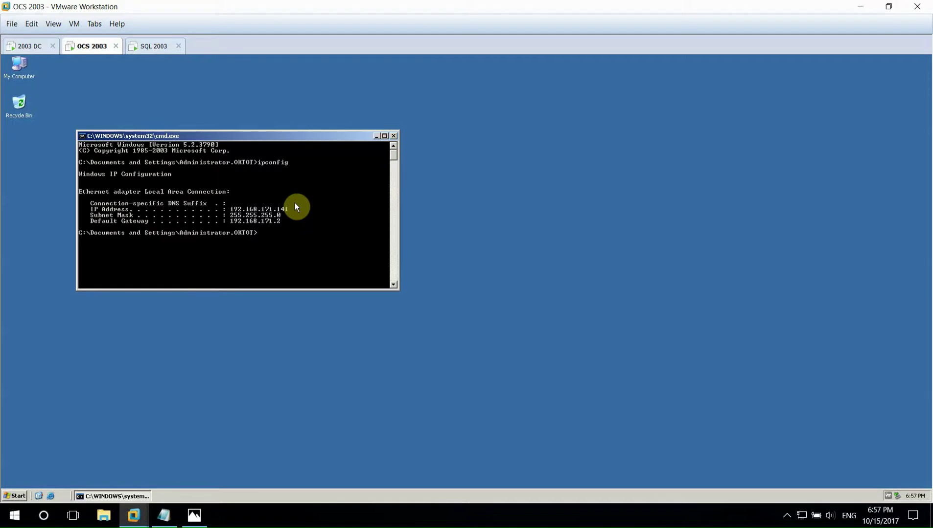
- Add host ocs2007 at 192.168.171.141 with a matching PTR record on the DC
{"action": "left_click", "coordinate": [29, 47]}
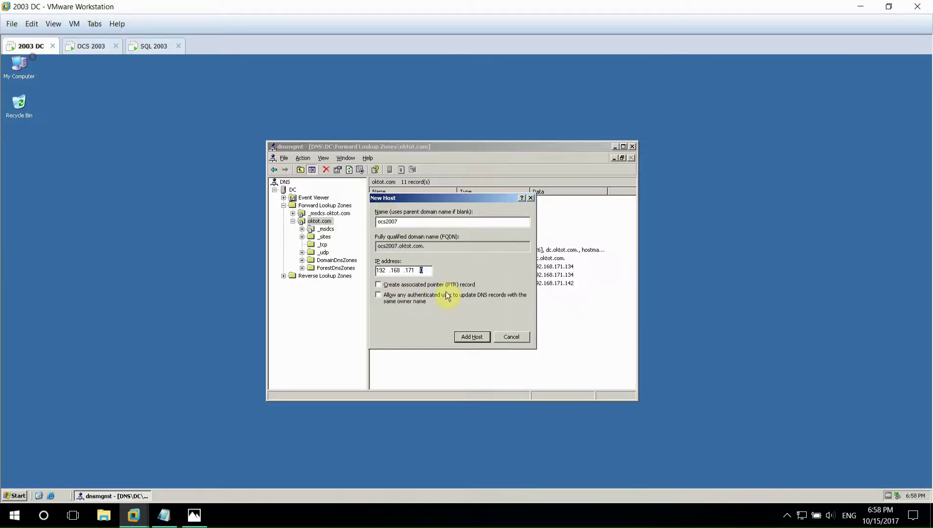
{"action": "left_click", "coordinate": [377, 284]}
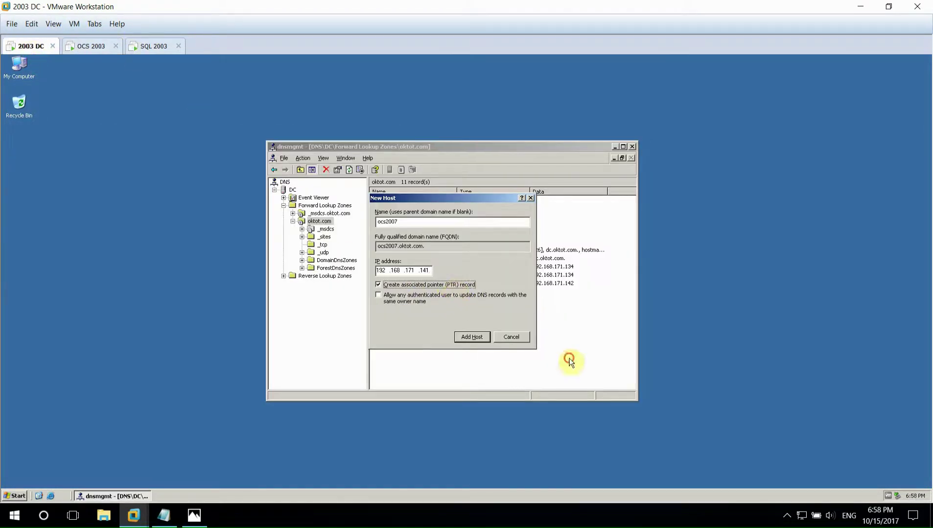
{"action": "key", "text": "Return"}
{"action": "key", "text": "Return"}
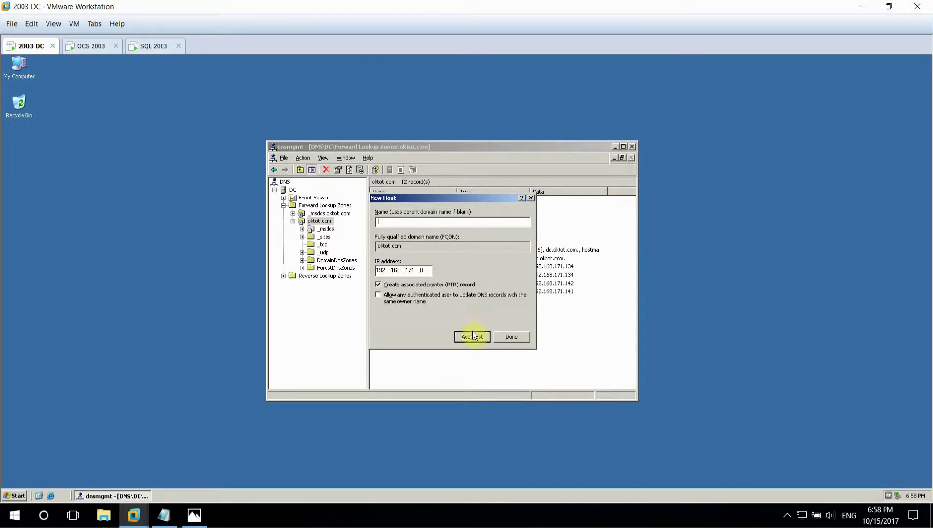
{"action": "left_click", "coordinate": [511, 336]}
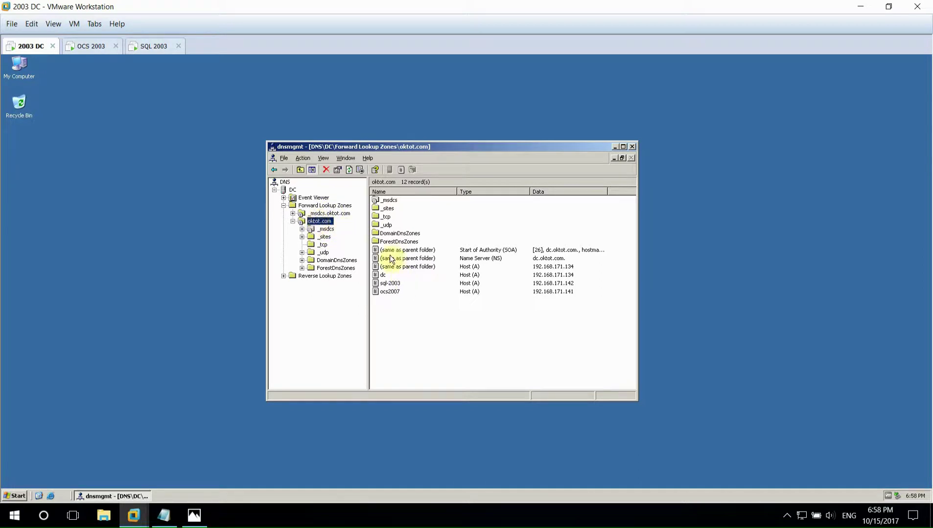
- Refresh oktot.com to confirm the ocs2007 record, close the DNS console, and bring up the lab notes
{"action": "right_click", "coordinate": [415, 325]}
{"action": "left_click", "coordinate": [429, 414]}
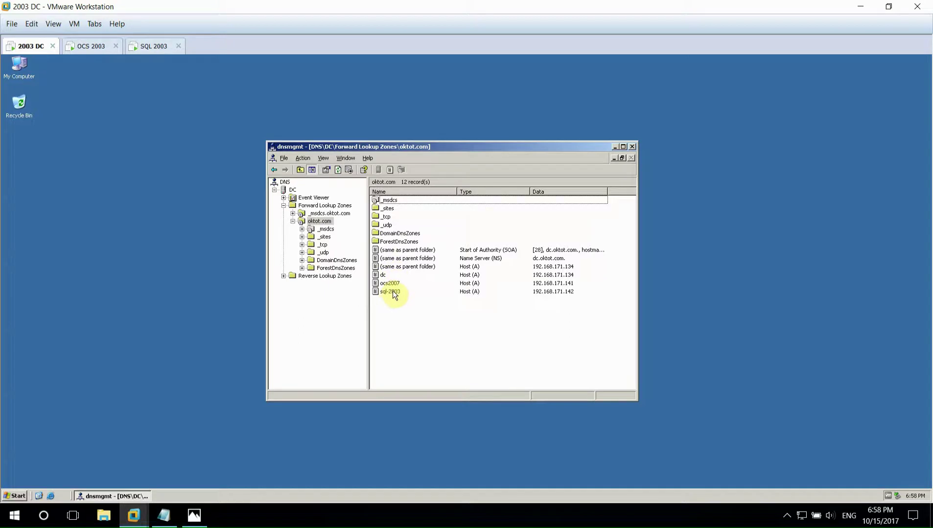
{"action": "left_click", "coordinate": [392, 275]}
{"action": "left_click", "coordinate": [395, 284]}
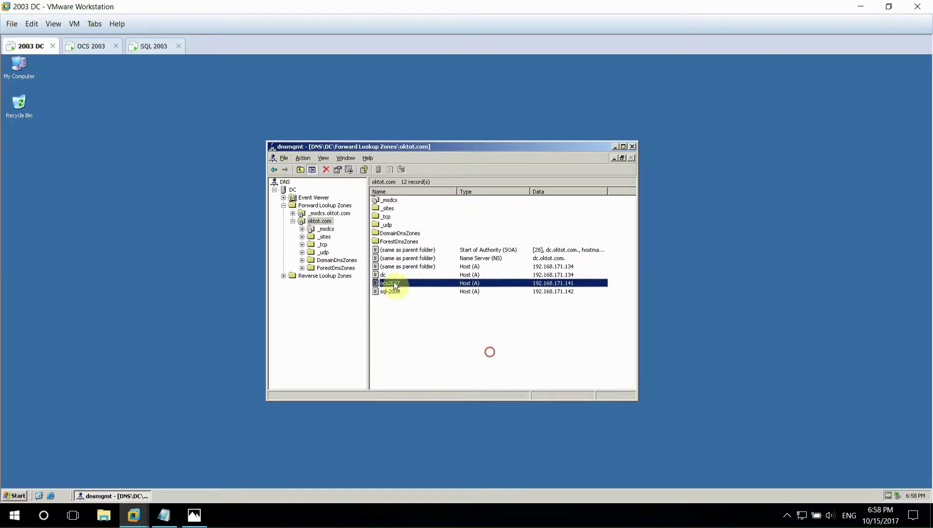
{"action": "left_click", "coordinate": [631, 146]}
{"action": "left_click", "coordinate": [172, 517]}
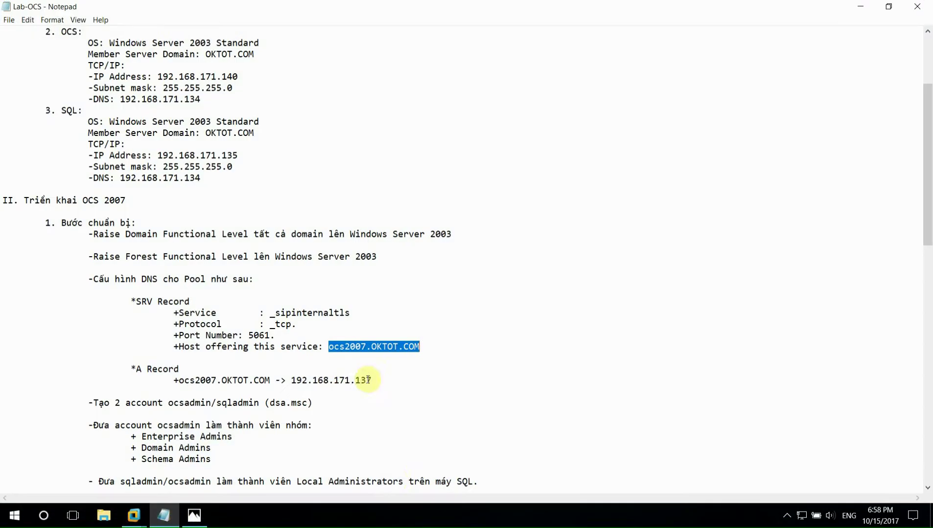
- Launch Active Directory Users and Computers with dsa.msc and open the oktot.com Users container
{"action": "scroll", "coordinate": [342, 382], "scroll_direction": "down", "scroll_amount": 2}
{"action": "left_click_drag", "start_coordinate": [93, 335], "coordinate": [326, 335]}
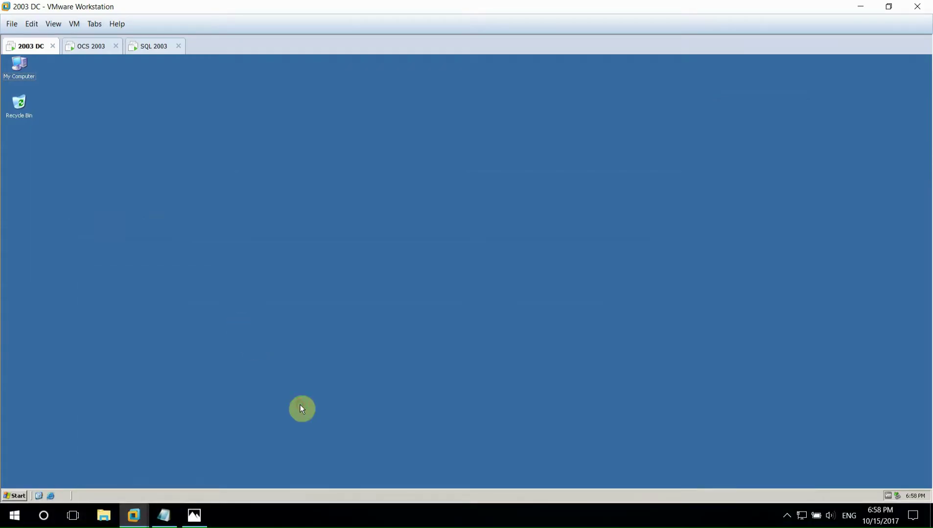
{"action": "key", "text": "super+r"}
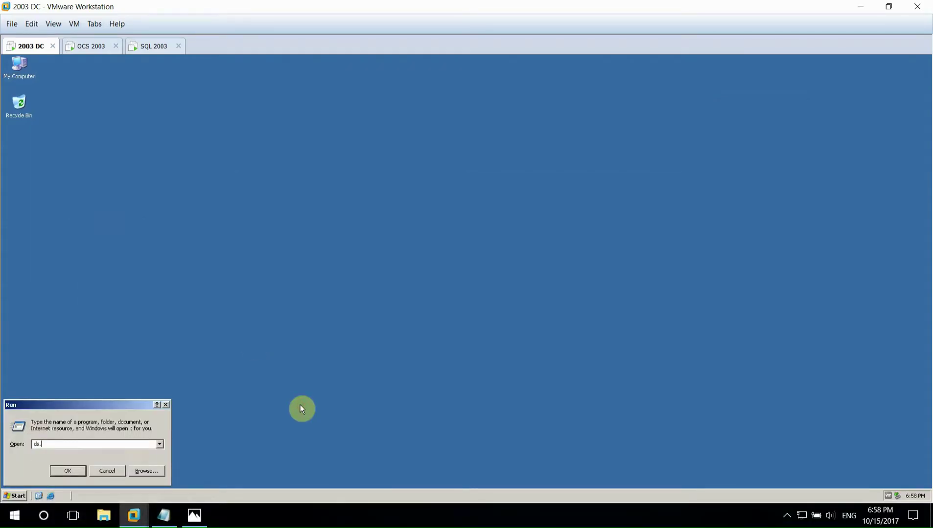
{"action": "type", "text": "dsa.msc"}
{"action": "key", "text": "Return"}
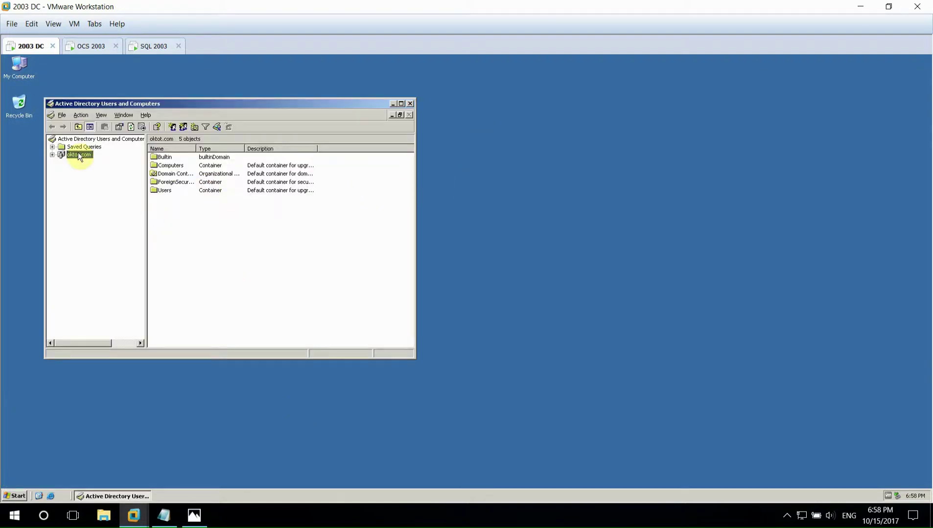
{"action": "left_click", "coordinate": [51, 155]}
{"action": "key", "text": "End"}
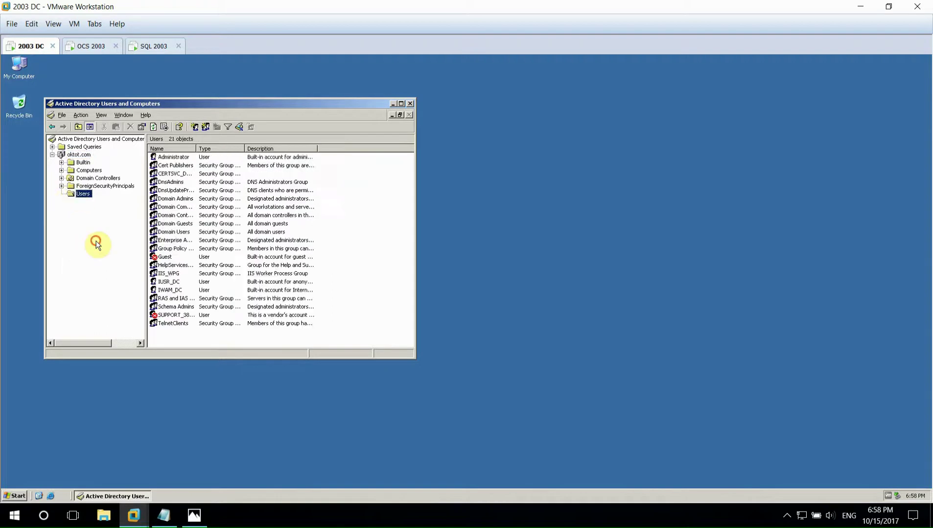
- Start a new user in Users with the logon name ocsadmin
{"action": "right_click", "coordinate": [363, 250]}
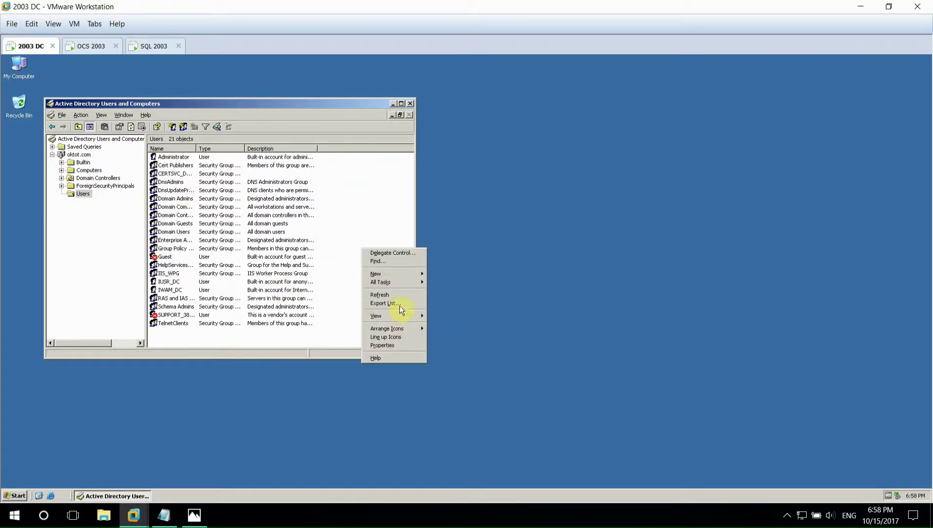
{"action": "mouse_move", "coordinate": [416, 272]}
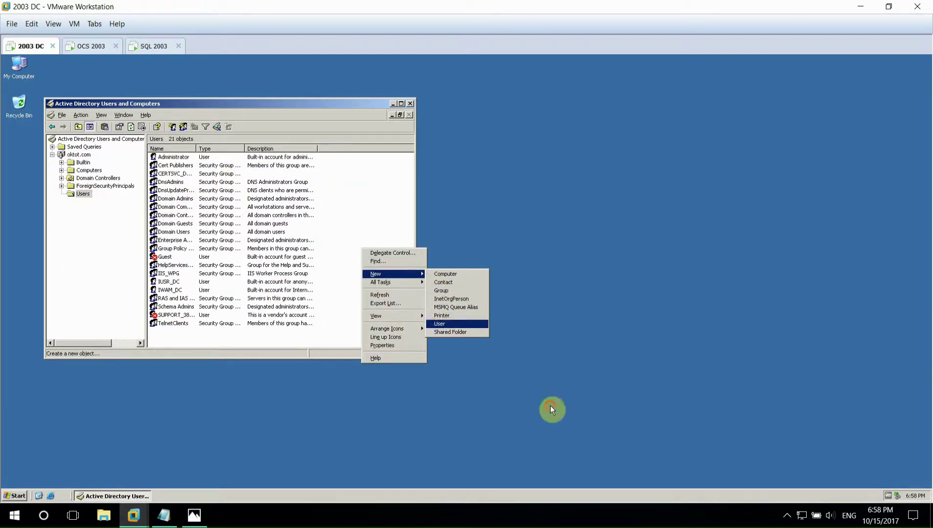
{"action": "left_click", "coordinate": [439, 324]}
{"action": "type", "text": "ocsadmin"}
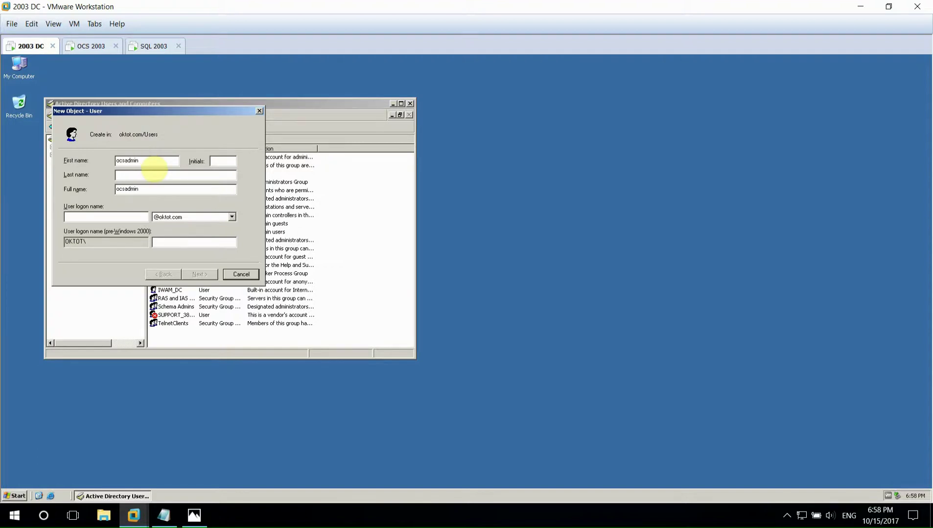
{"action": "left_click", "coordinate": [119, 217]}
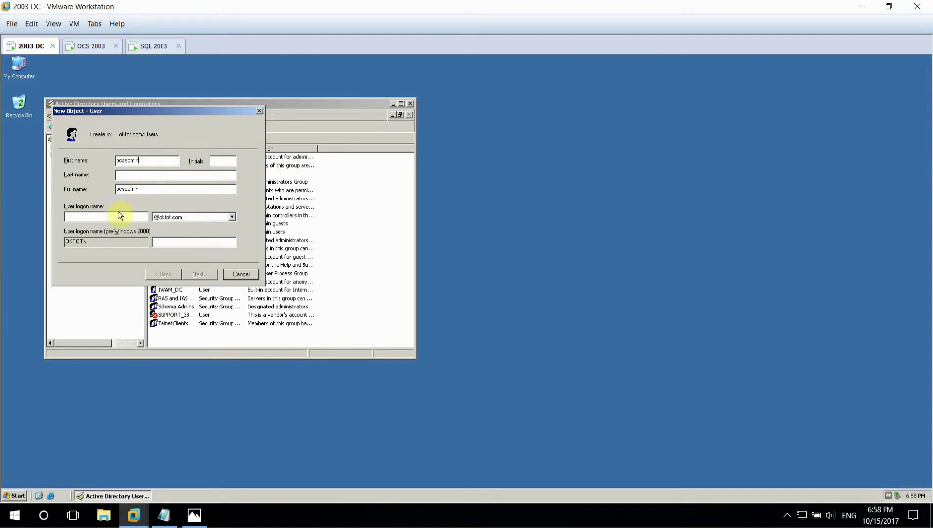
{"action": "type", "text": "ocs"}
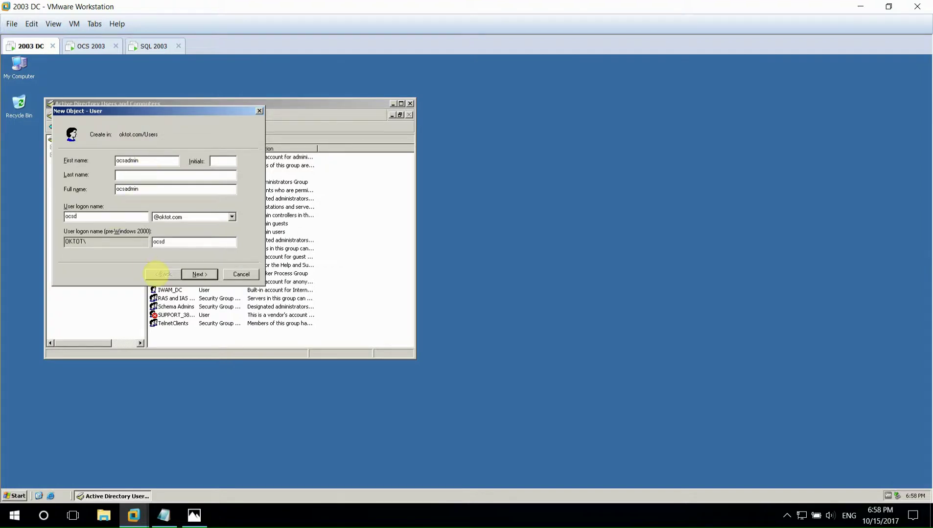
{"action": "type", "text": "admin"}
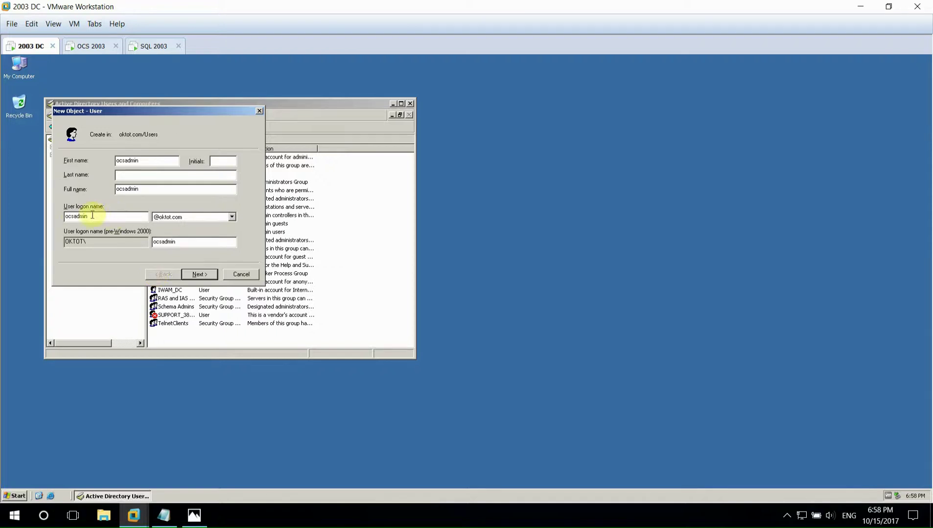
{"action": "left_click", "coordinate": [186, 274]}
- Set ocsadmin's password as unchangeable and never-expiring, then finish creating the user
{"action": "type", "text": "P@s"}
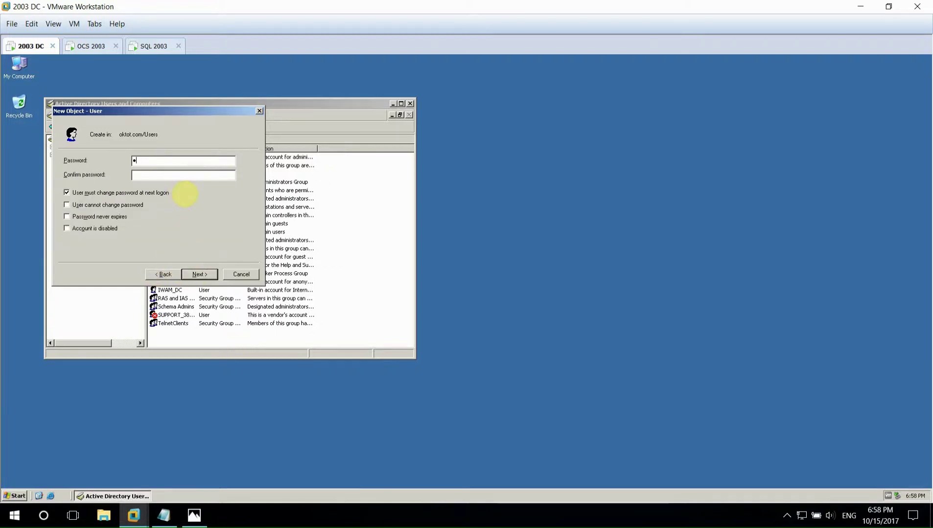
{"action": "left_click", "coordinate": [120, 205]}
{"action": "left_click", "coordinate": [474, 295]}
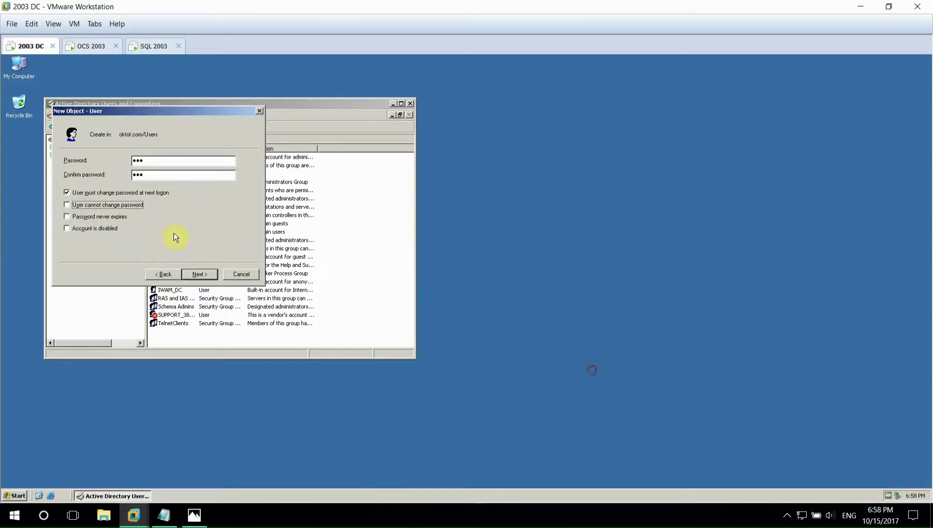
{"action": "left_click", "coordinate": [78, 193]}
{"action": "left_click", "coordinate": [78, 205]}
{"action": "left_click", "coordinate": [81, 216]}
{"action": "left_click", "coordinate": [200, 274]}
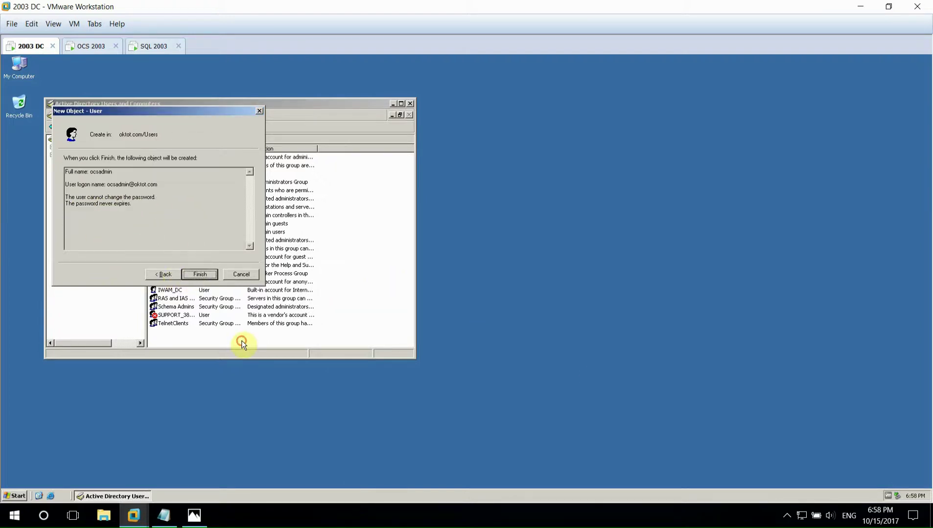
{"action": "key", "text": "Return"}
- Add user sqladmin with a password, ticking 'User cannot change password' and 'Password never expires'
{"action": "right_click", "coordinate": [378, 272]}
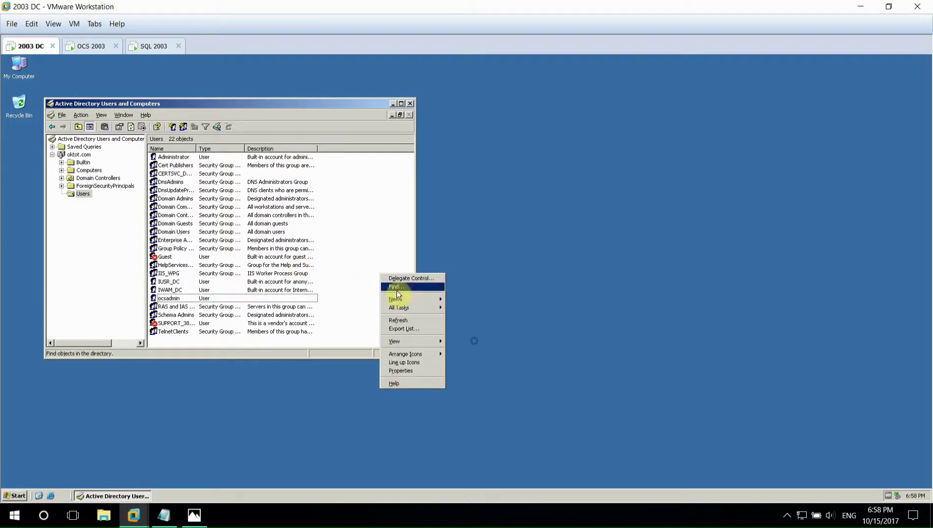
{"action": "mouse_move", "coordinate": [417, 299]}
{"action": "left_click", "coordinate": [455, 347]}
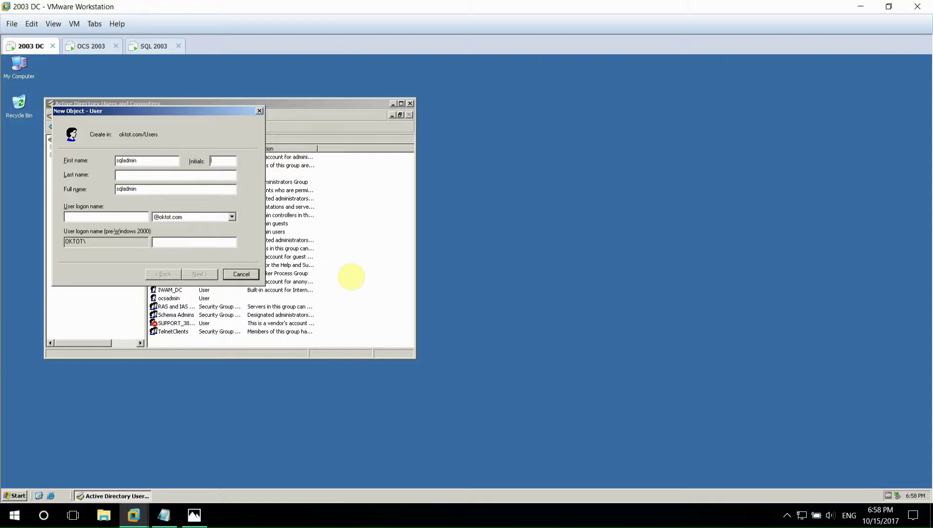
{"action": "type", "text": "sqladmin"}
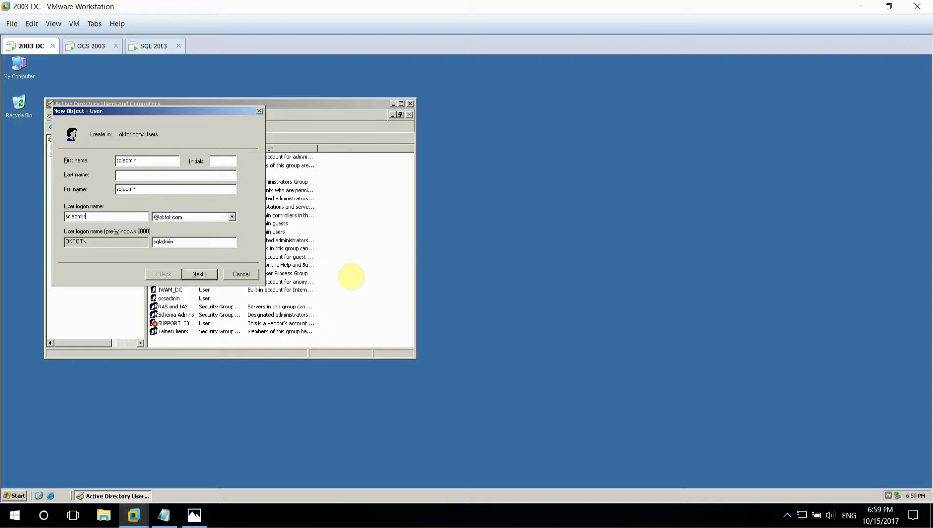
{"action": "key", "text": "Return"}
{"action": "type", "text": "***"}
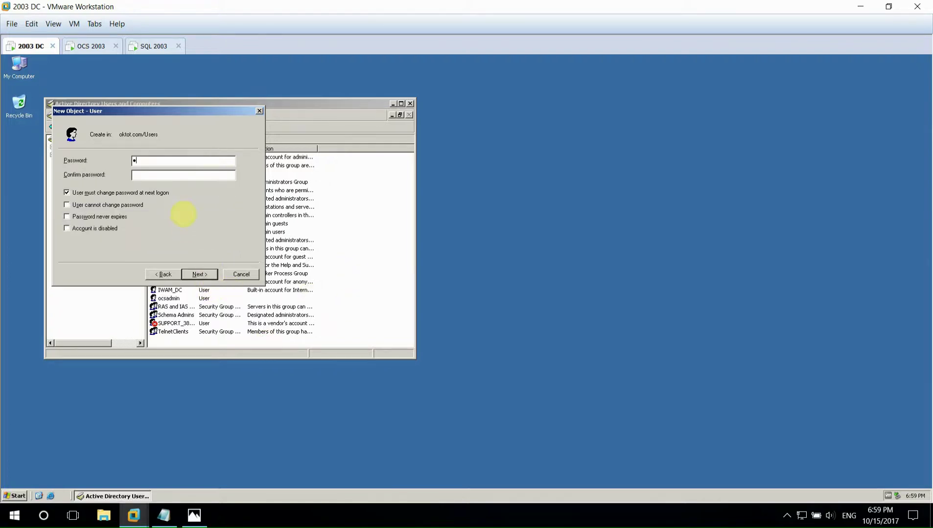
{"action": "left_click", "coordinate": [89, 203]}
{"action": "left_click", "coordinate": [466, 294]}
{"action": "left_click", "coordinate": [94, 217]}
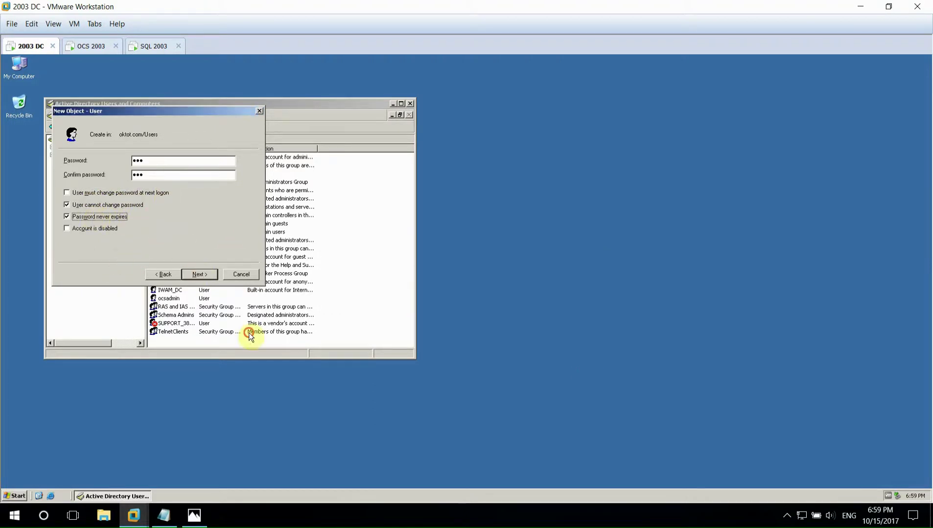
{"action": "key", "text": "Return"}
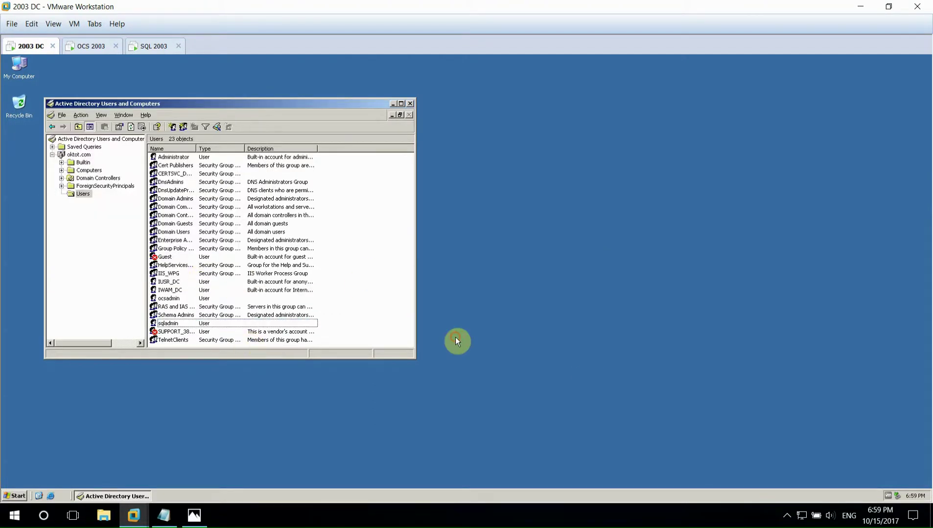
{"action": "left_click", "coordinate": [163, 515]}
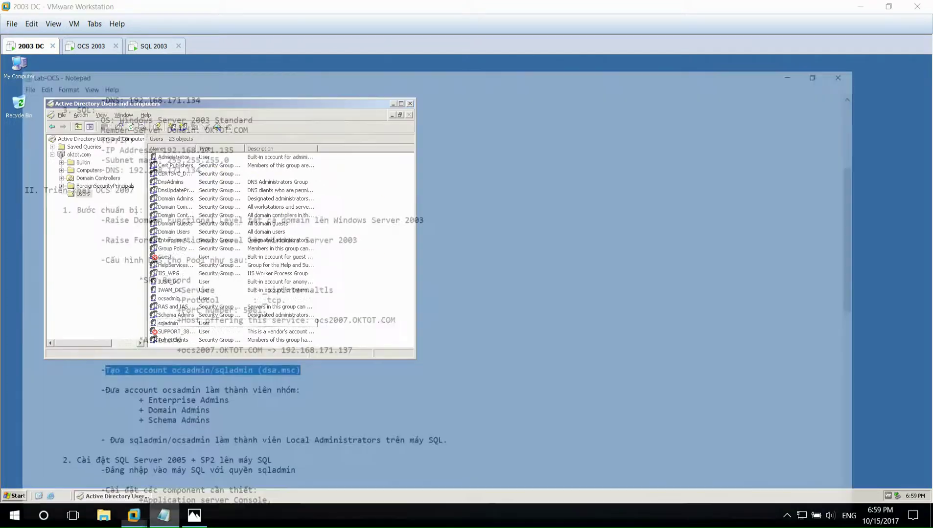
{"action": "left_click_drag", "start_coordinate": [93, 358], "coordinate": [316, 357]}
{"action": "left_click_drag", "start_coordinate": [132, 368], "coordinate": [229, 401]}
{"action": "left_click", "coordinate": [229, 403]}
{"action": "left_click_drag", "start_coordinate": [89, 414], "coordinate": [479, 414]}
{"action": "left_click", "coordinate": [171, 428]}
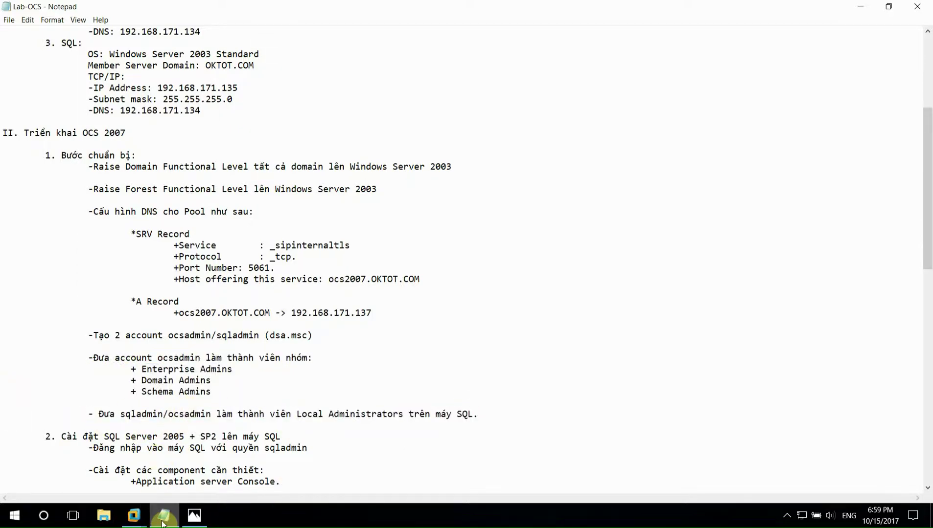
{"action": "key", "text": "alt+Tab"}
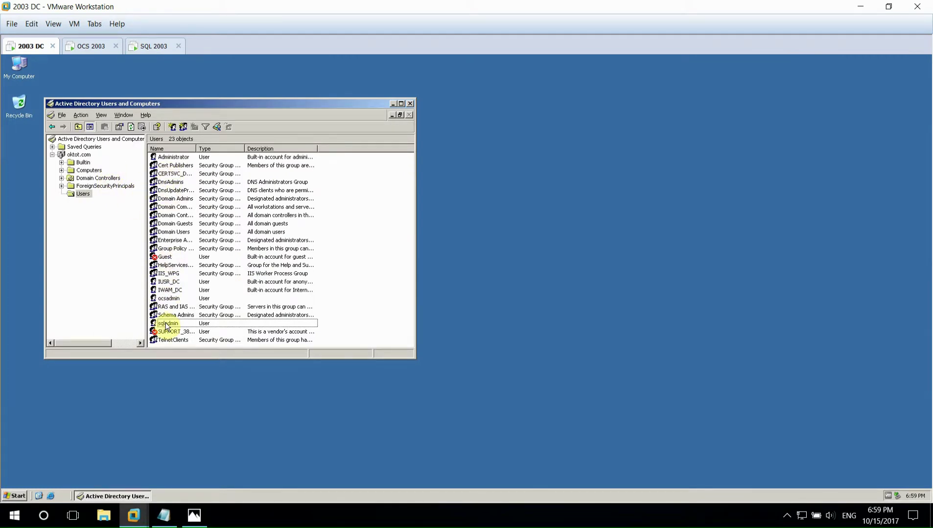
{"action": "right_click", "coordinate": [169, 298]}
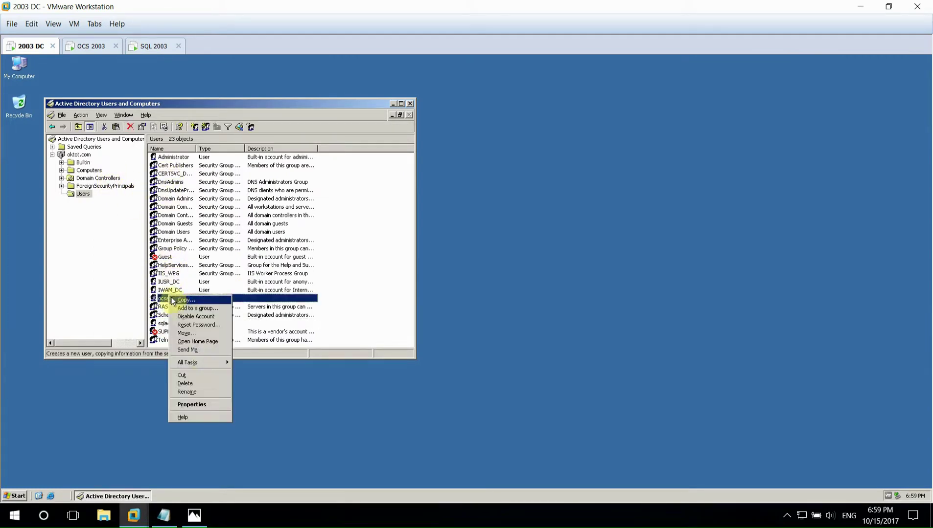
{"action": "left_click", "coordinate": [197, 308]}
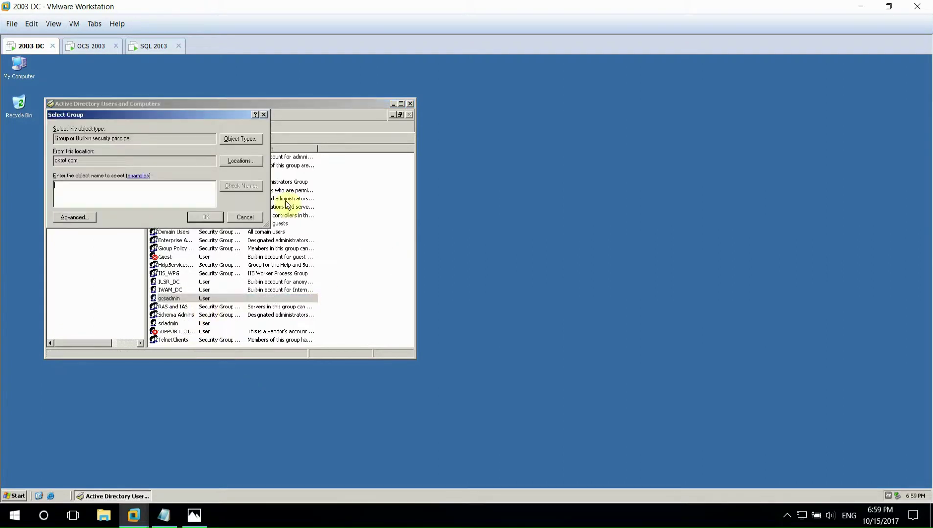
{"action": "left_click", "coordinate": [74, 216]}
{"action": "left_click", "coordinate": [276, 216]}
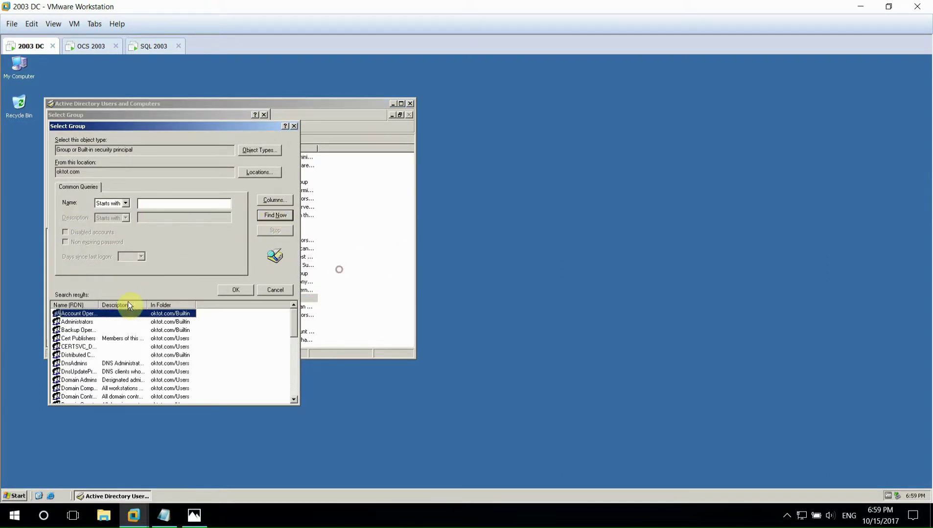
{"action": "double_click", "coordinate": [98, 305]}
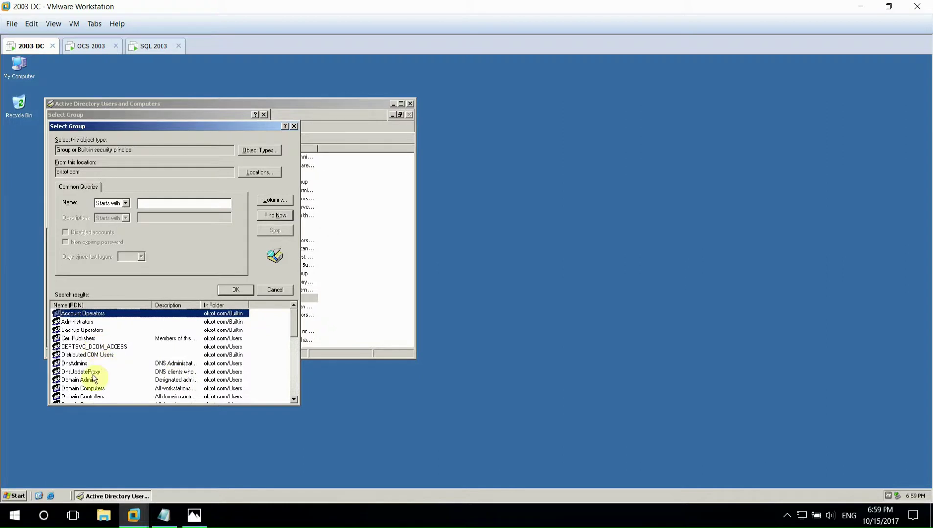
{"action": "scroll", "coordinate": [112, 467], "scroll_direction": "down", "scroll_amount": 2}
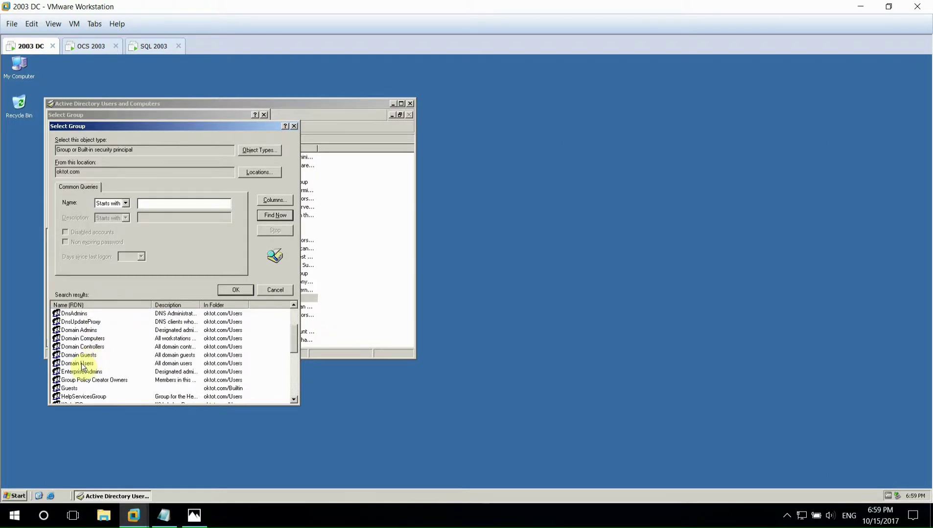
{"action": "left_click", "coordinate": [81, 331]}
{"action": "left_click", "coordinate": [91, 373]}
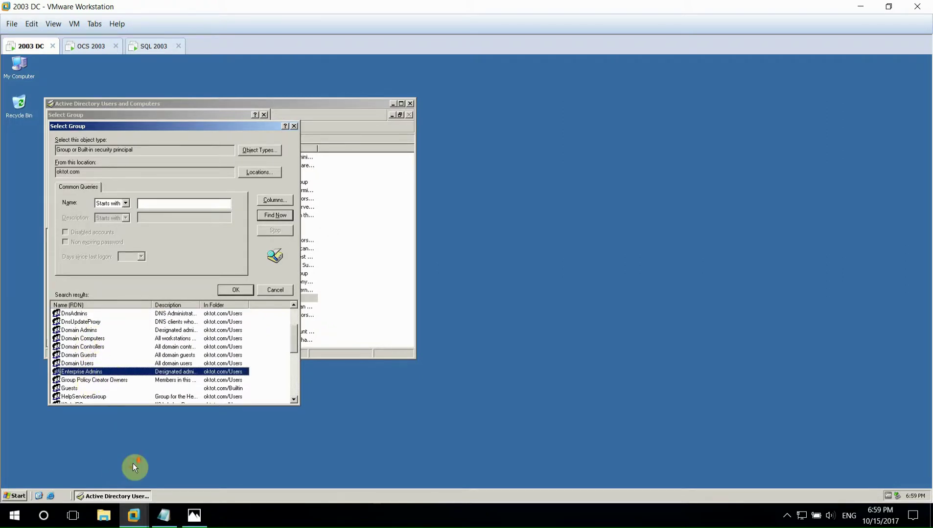
{"action": "scroll", "coordinate": [94, 376], "scroll_direction": "down", "scroll_amount": 5}
{"action": "left_click", "coordinate": [83, 355]}
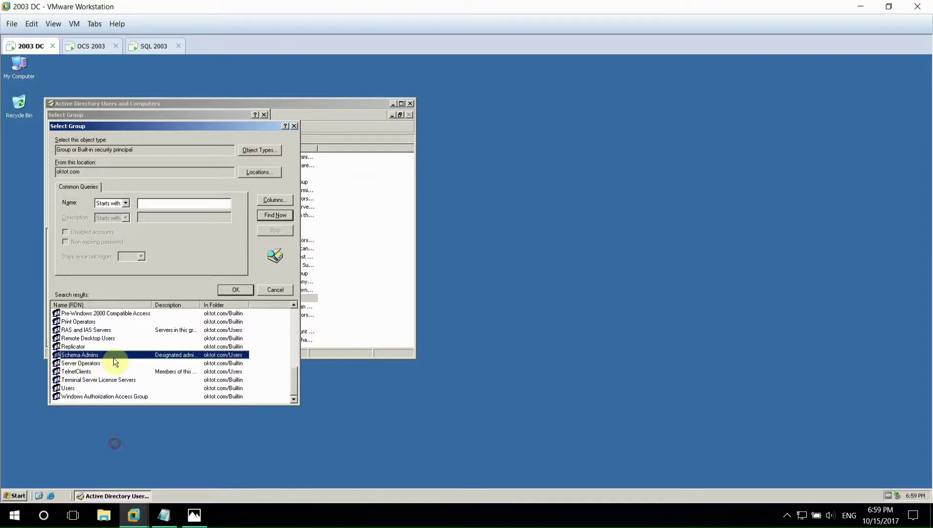
{"action": "left_click", "coordinate": [236, 291]}
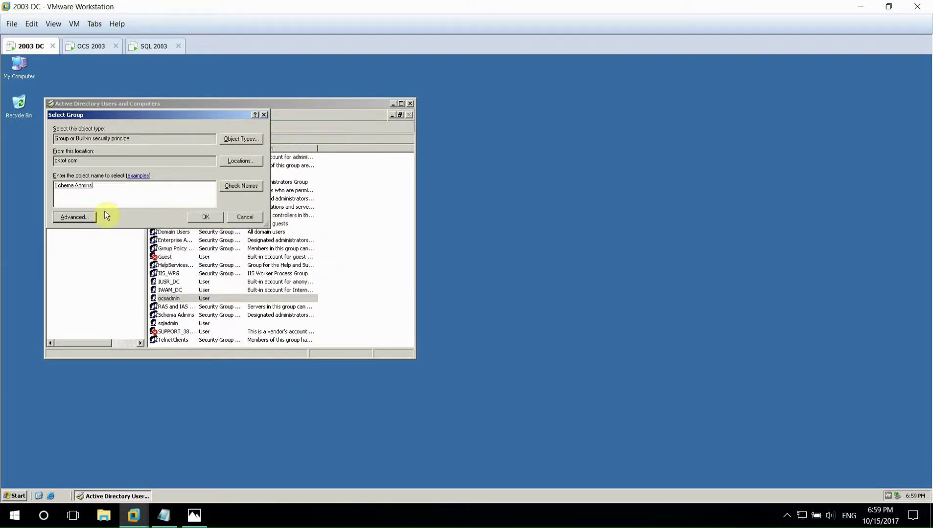
{"action": "left_click", "coordinate": [81, 215]}
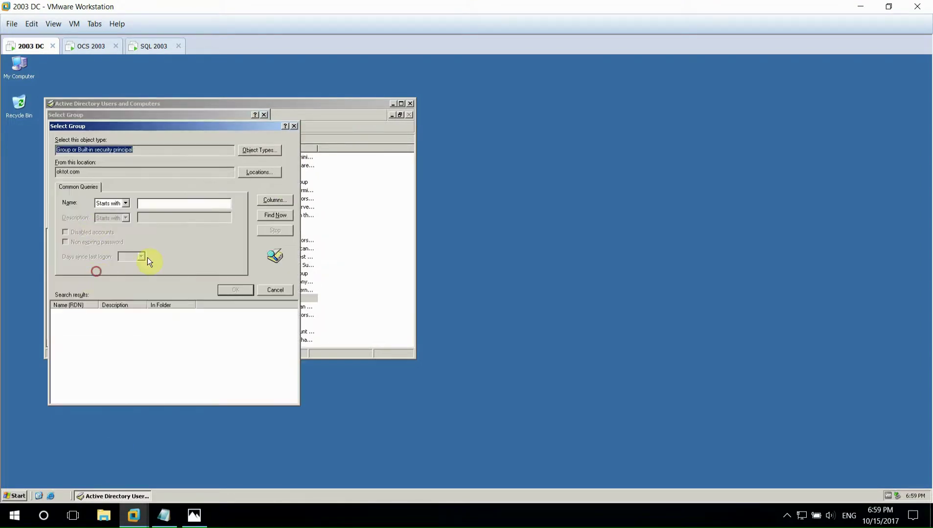
{"action": "left_click", "coordinate": [283, 220]}
{"action": "scroll", "coordinate": [104, 338], "scroll_direction": "down", "scroll_amount": 1}
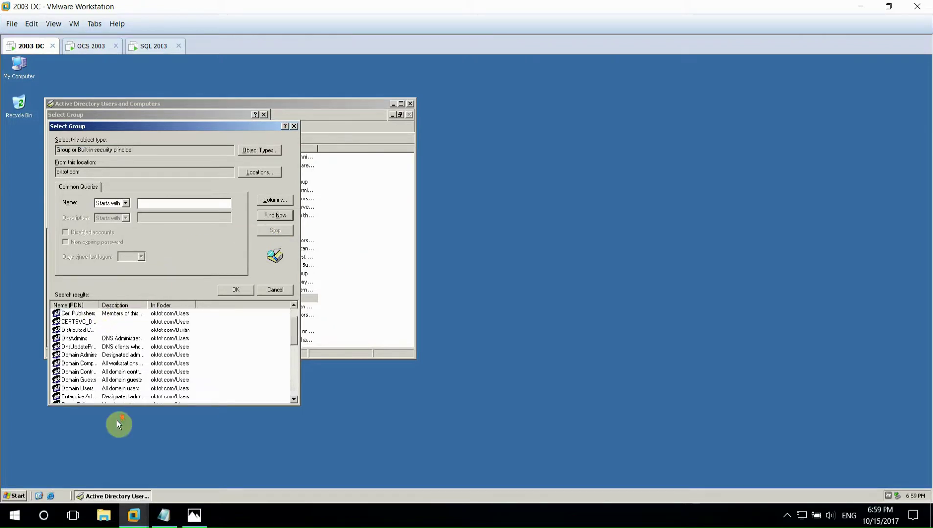
{"action": "left_click", "coordinate": [80, 355]}
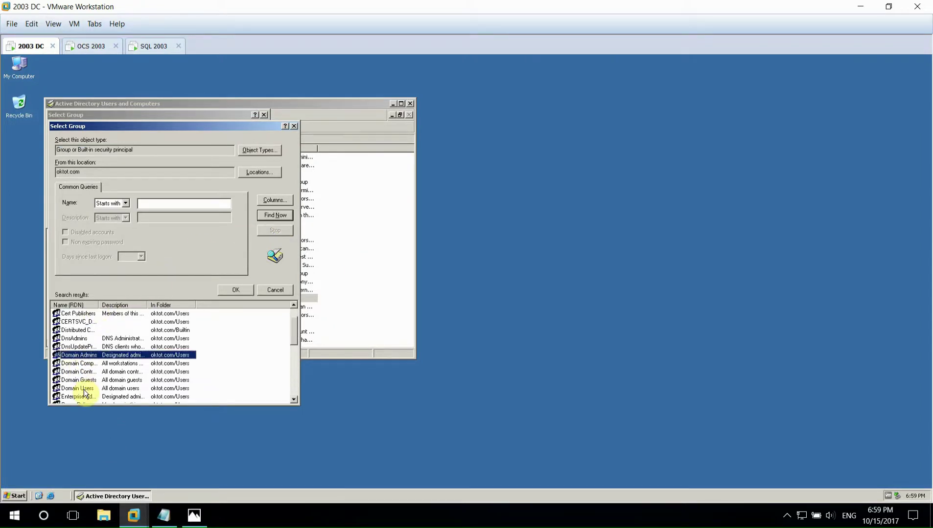
{"action": "scroll", "coordinate": [84, 393], "scroll_direction": "down", "scroll_amount": 1}
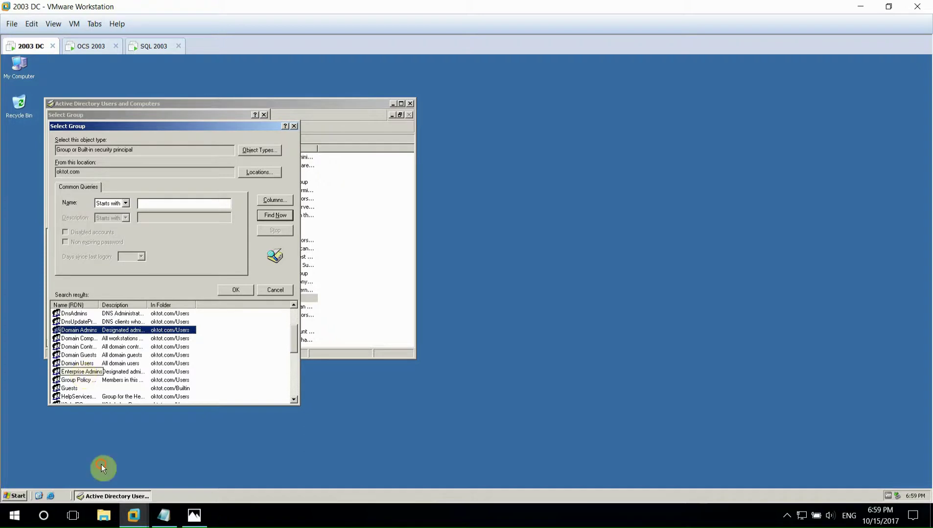
{"action": "left_click", "coordinate": [122, 373]}
{"action": "key", "text": "Tab"}
{"action": "key", "text": "Return"}
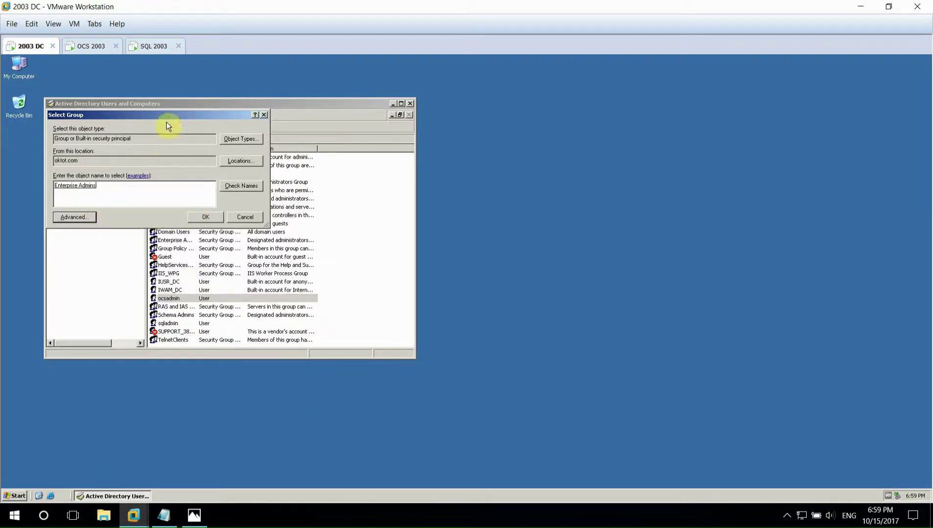
{"action": "left_click_drag", "start_coordinate": [321, 147], "coordinate": [343, 151]}
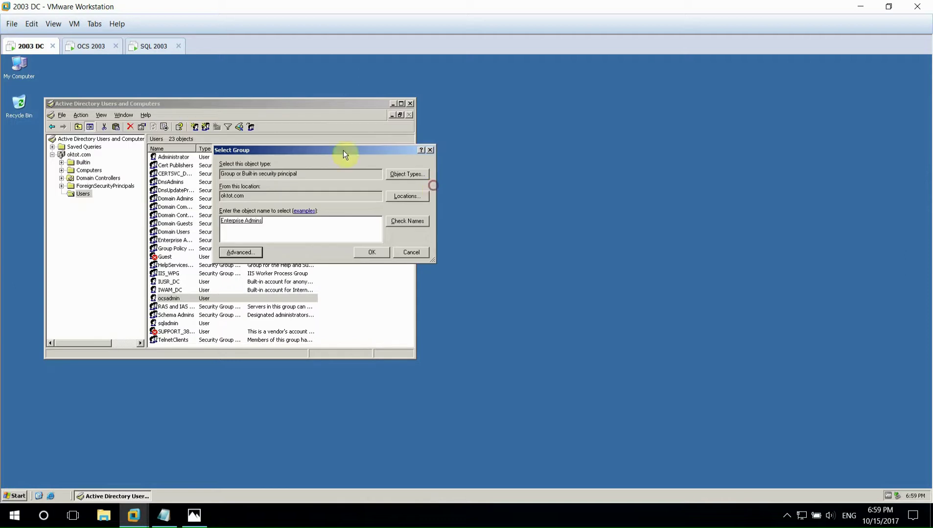
{"action": "left_click", "coordinate": [239, 253]}
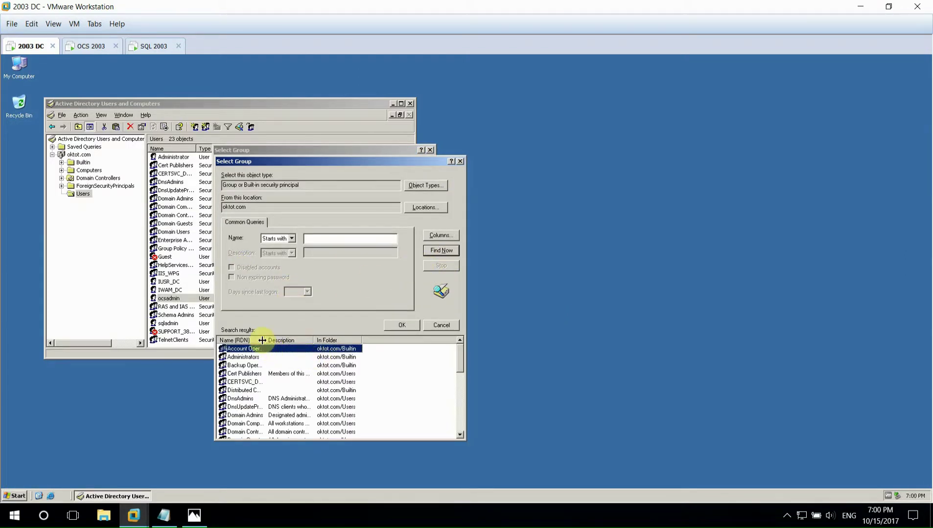
{"action": "left_click", "coordinate": [251, 416]}
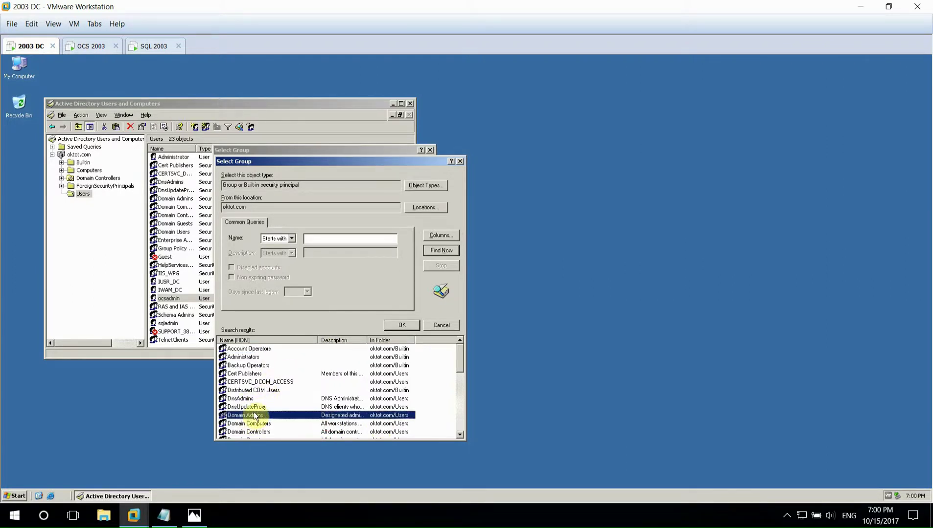
{"action": "scroll", "coordinate": [254, 417], "scroll_direction": "down", "scroll_amount": 1}
{"action": "left_click", "coordinate": [250, 433]}
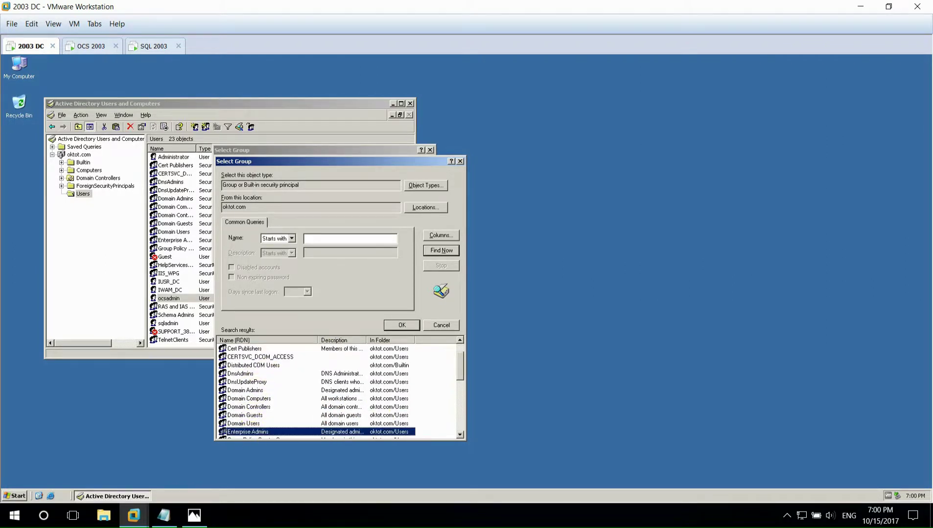
{"action": "left_click", "coordinate": [258, 391]}
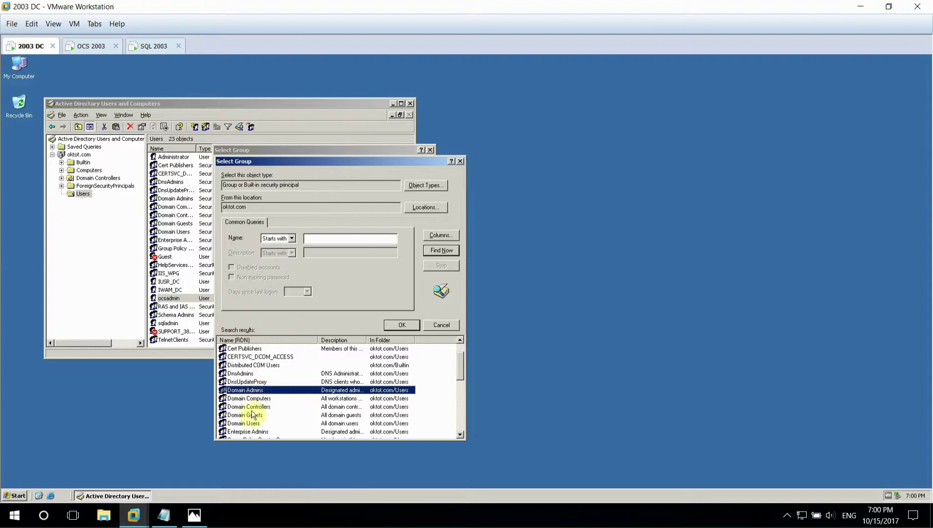
{"action": "left_click", "coordinate": [250, 432]}
{"action": "left_click", "coordinate": [253, 391]}
{"action": "key", "text": "Return"}
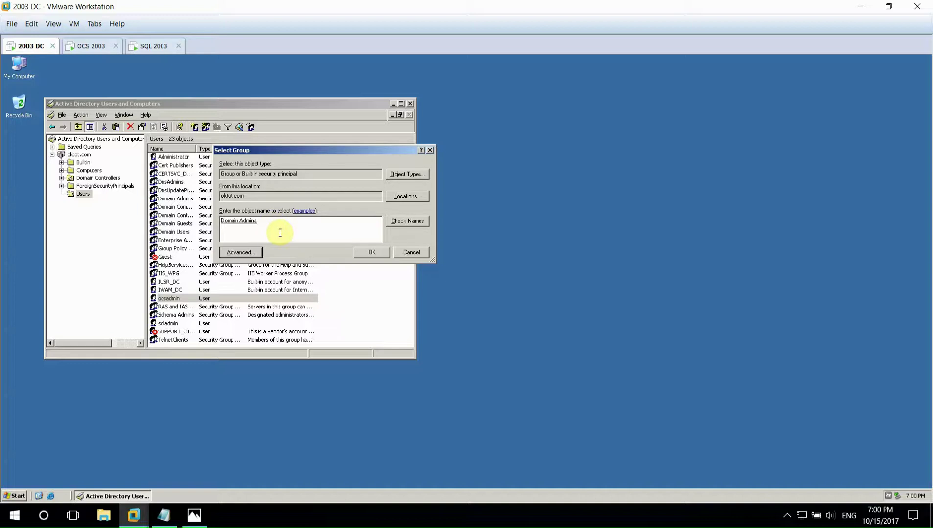
{"action": "left_click", "coordinate": [429, 150]}
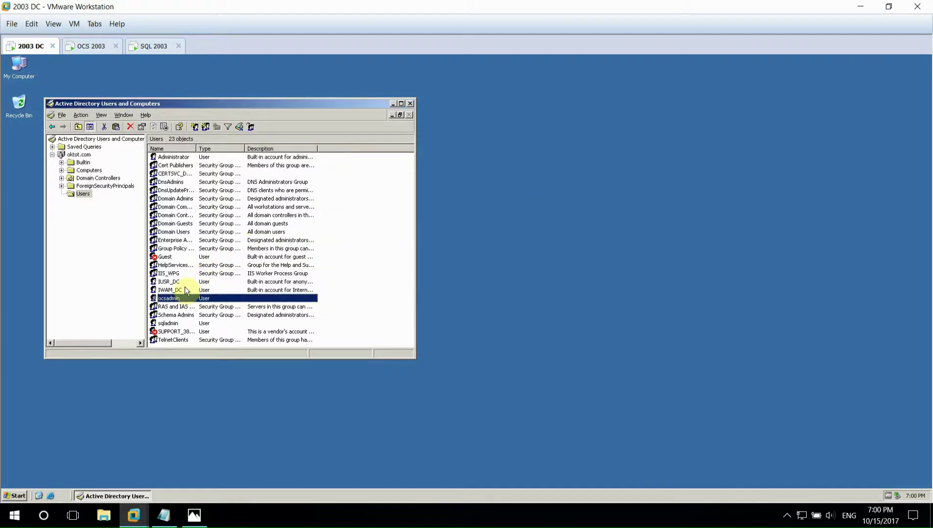
- Add ocsadmin to Domain Admins, Enterprise Admins and Schema Admins
{"action": "right_click", "coordinate": [173, 299]}
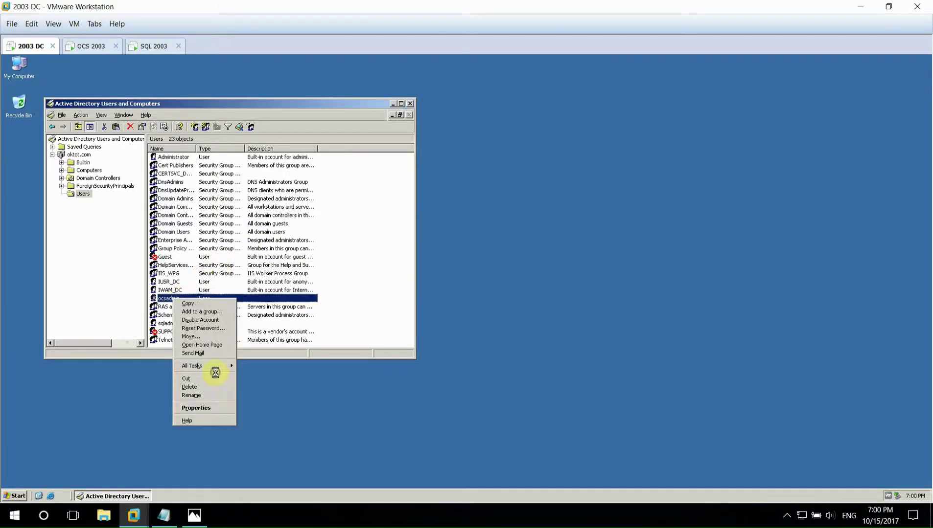
{"action": "left_click", "coordinate": [196, 408]}
{"action": "left_click", "coordinate": [162, 130]}
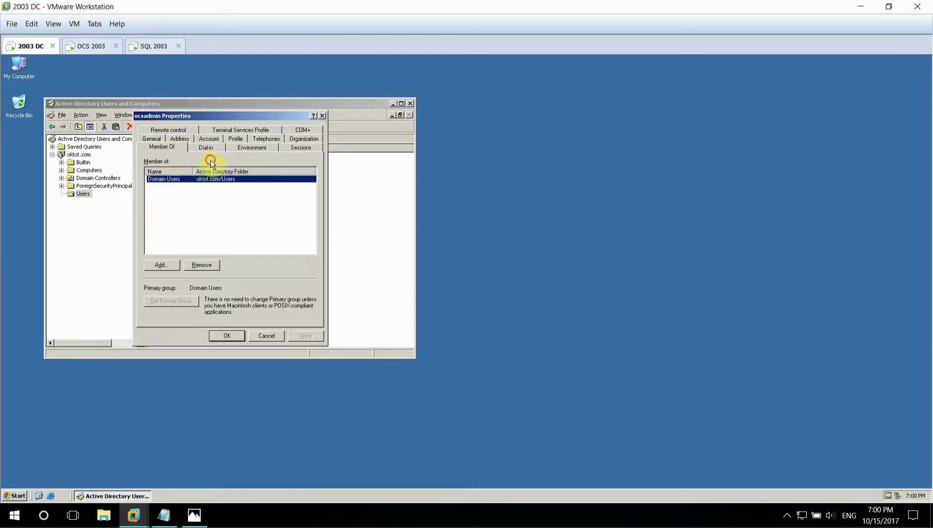
{"action": "left_click", "coordinate": [161, 265]}
{"action": "left_click", "coordinate": [168, 230]}
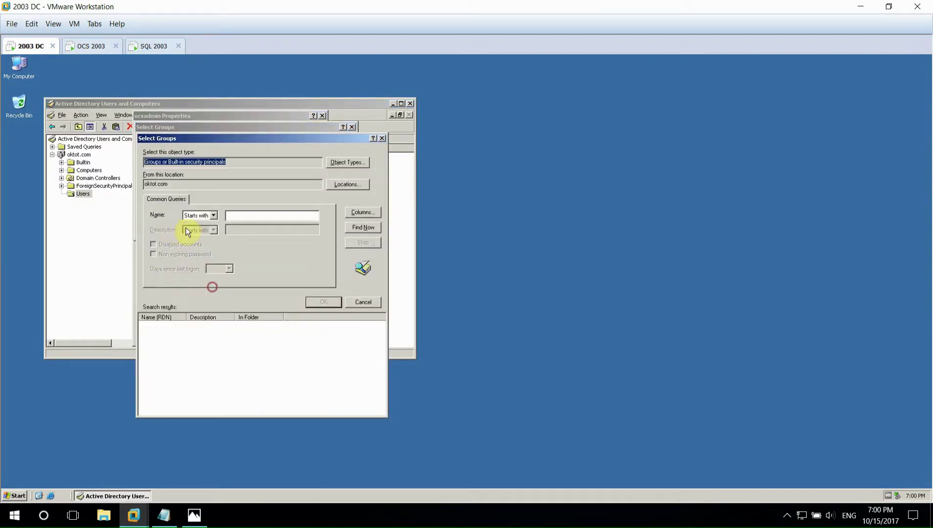
{"action": "key", "text": "Return"}
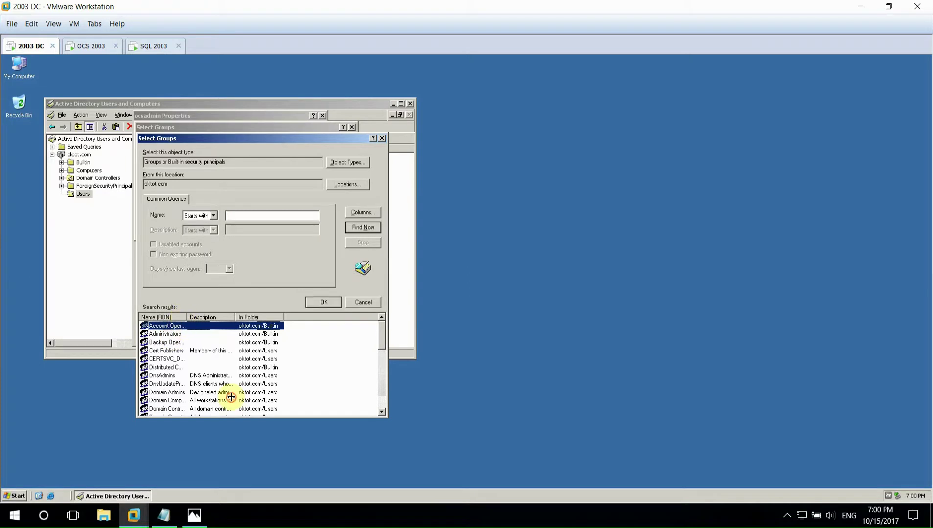
{"action": "scroll", "coordinate": [180, 392], "scroll_direction": "down", "scroll_amount": 1}
{"action": "left_click", "coordinate": [179, 359]}
{"action": "left_click", "coordinate": [179, 367]}
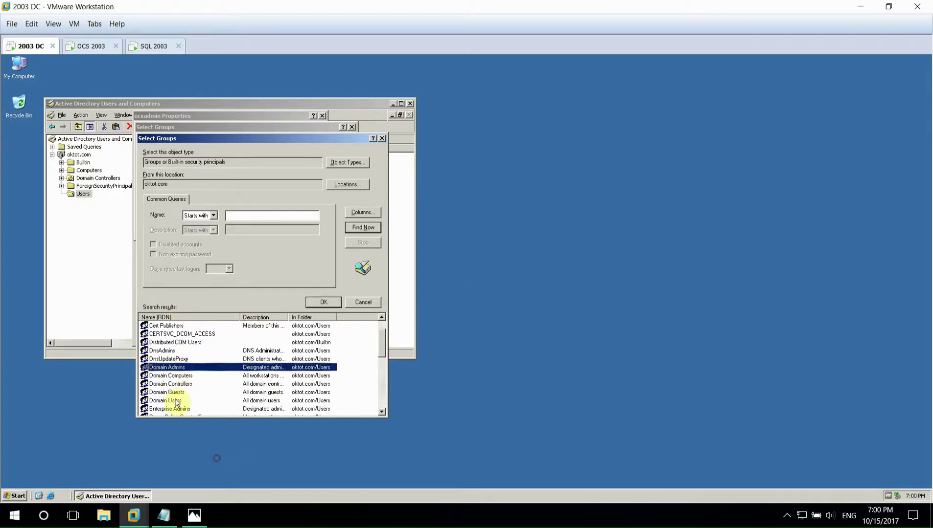
{"action": "scroll", "coordinate": [181, 377], "scroll_direction": "down", "scroll_amount": 6}
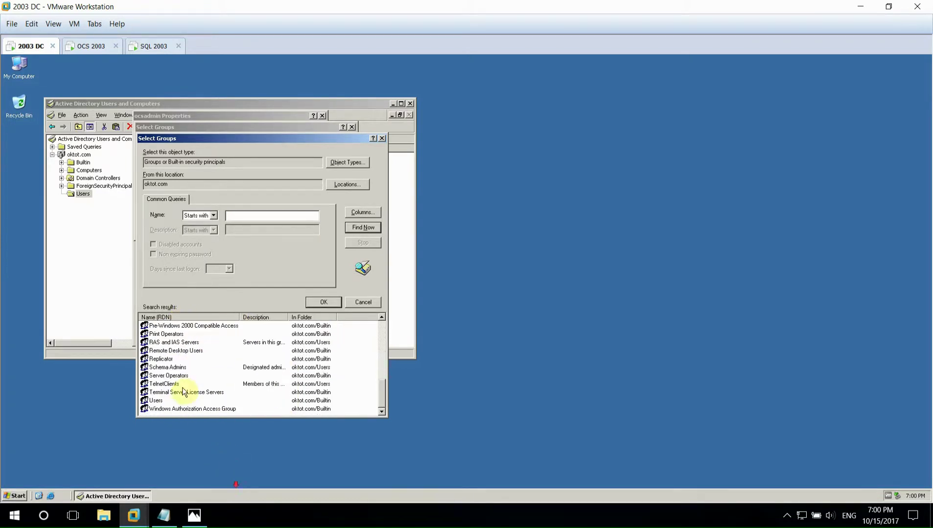
{"action": "left_click", "coordinate": [168, 368], "text": "ctrl"}
{"action": "left_click", "coordinate": [323, 302]}
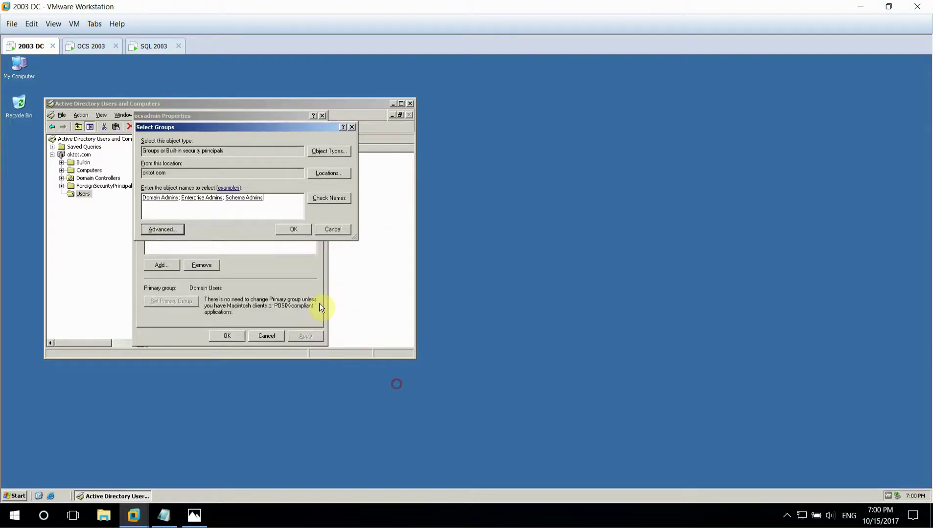
{"action": "left_click", "coordinate": [292, 230]}
{"action": "left_click", "coordinate": [217, 335]}
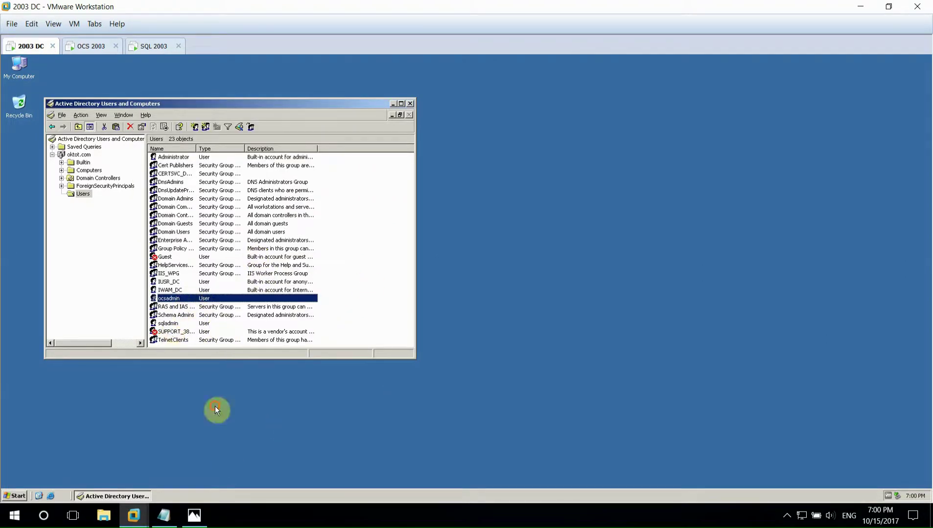
- Add sqladmin to Domain Admins, Enterprise Admins and Schema Admins
{"action": "right_click", "coordinate": [172, 324]}
{"action": "left_click", "coordinate": [190, 434]}
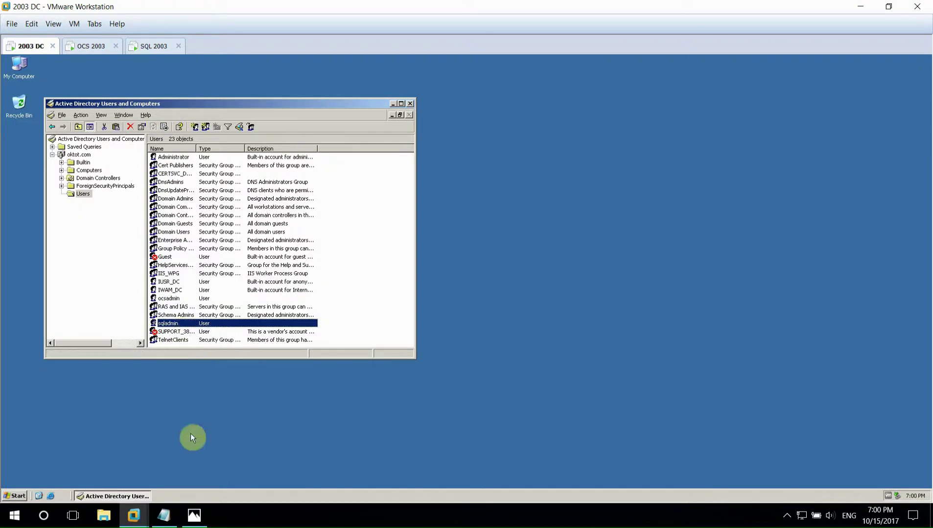
{"action": "left_click", "coordinate": [166, 140]}
{"action": "left_click", "coordinate": [162, 265]}
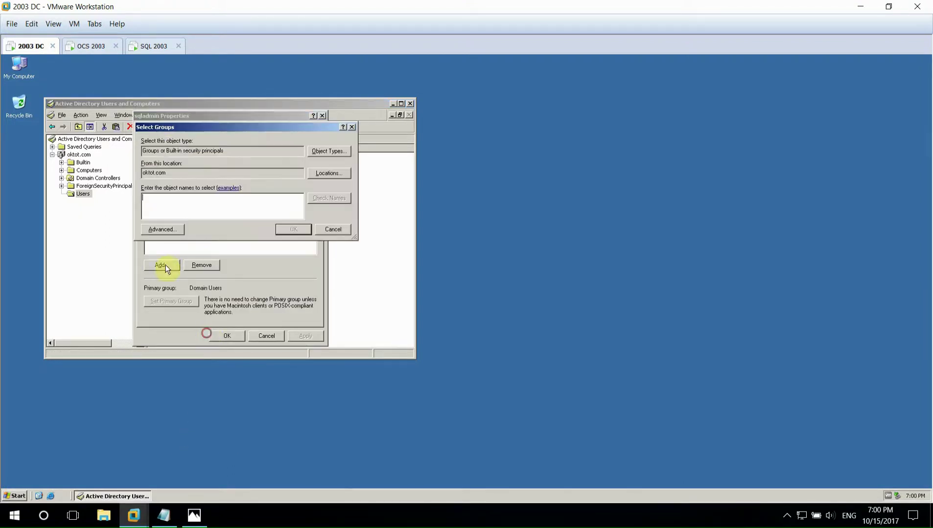
{"action": "left_click", "coordinate": [169, 229]}
{"action": "left_click", "coordinate": [349, 228]}
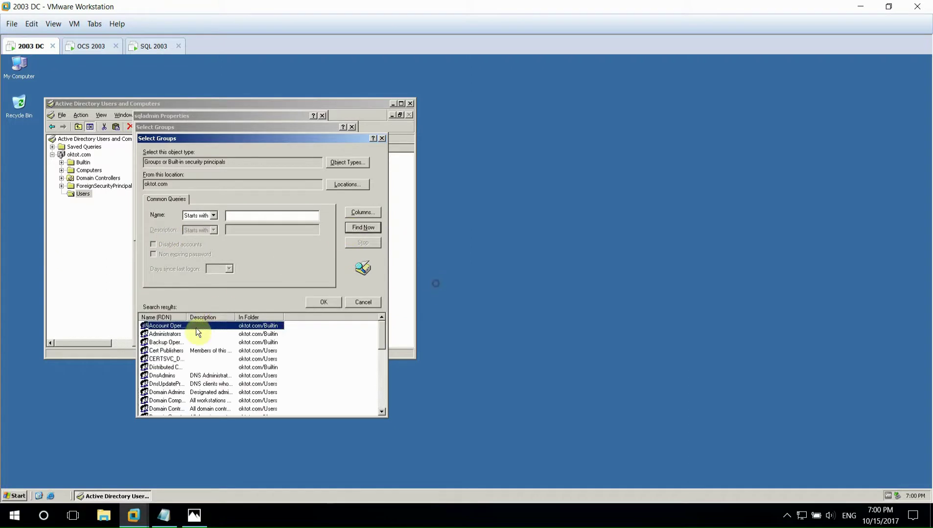
{"action": "scroll", "coordinate": [175, 378], "scroll_direction": "down", "scroll_amount": 1}
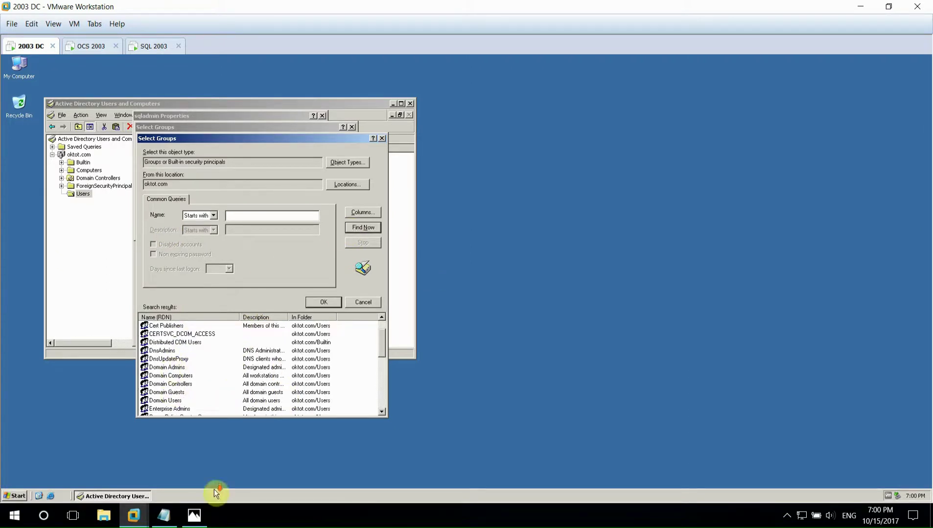
{"action": "left_click", "coordinate": [169, 367]}
{"action": "scroll", "coordinate": [175, 396], "scroll_direction": "down", "scroll_amount": 6}
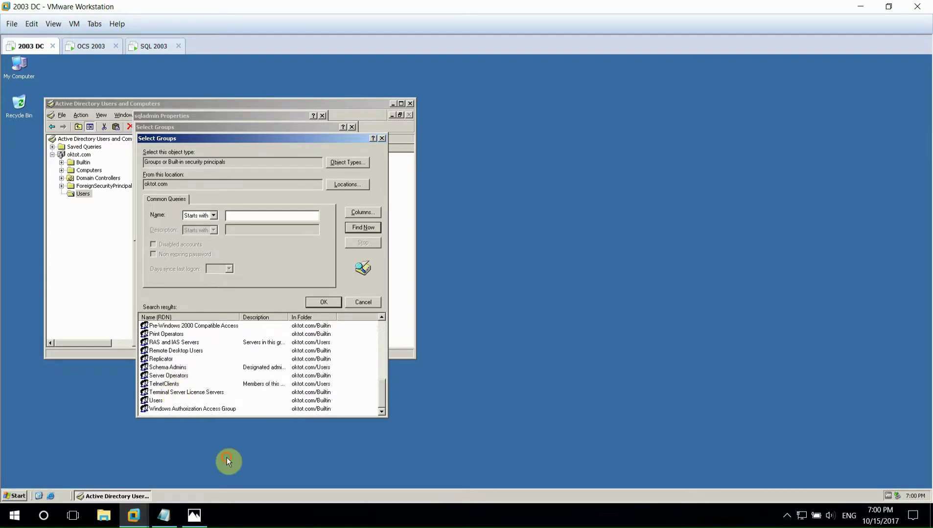
{"action": "left_click", "coordinate": [168, 367], "text": "ctrl"}
{"action": "left_click", "coordinate": [324, 301]}
{"action": "left_click", "coordinate": [282, 229]}
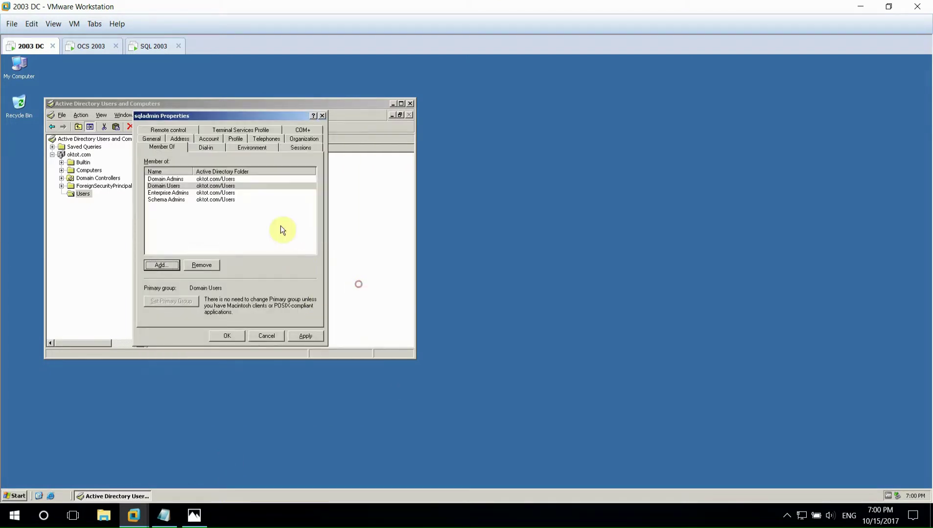
{"action": "left_click", "coordinate": [222, 338]}
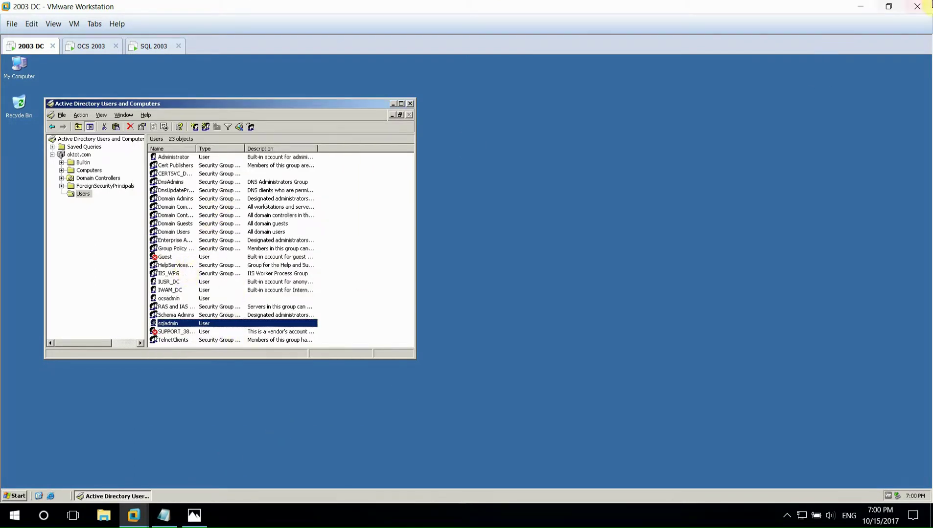
- In Builtin, open the Windows Authorization Access Group properties and review its tabs
{"action": "left_click", "coordinate": [87, 162]}
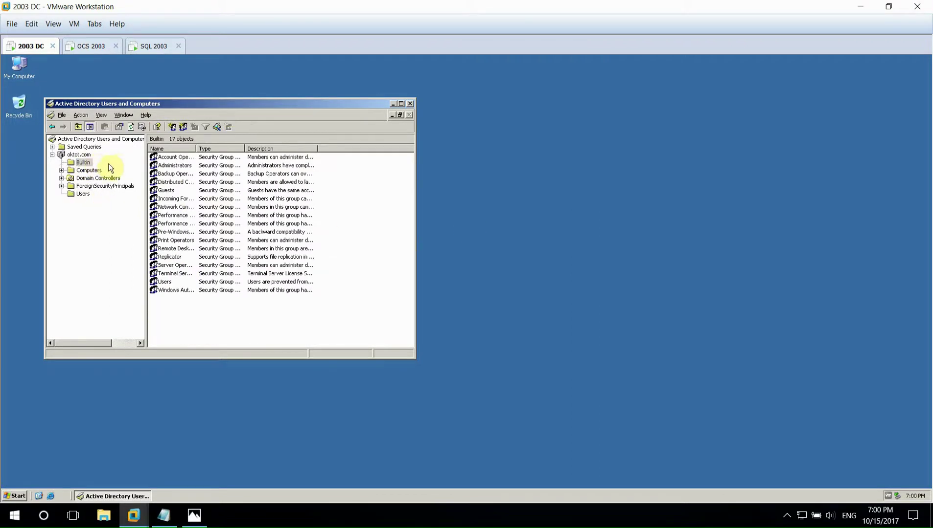
{"action": "double_click", "coordinate": [194, 148]}
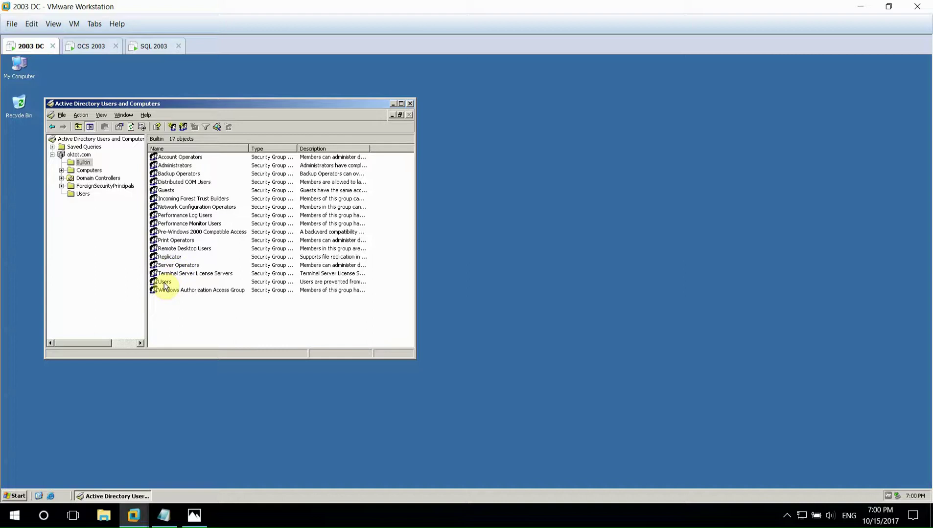
{"action": "double_click", "coordinate": [177, 291]}
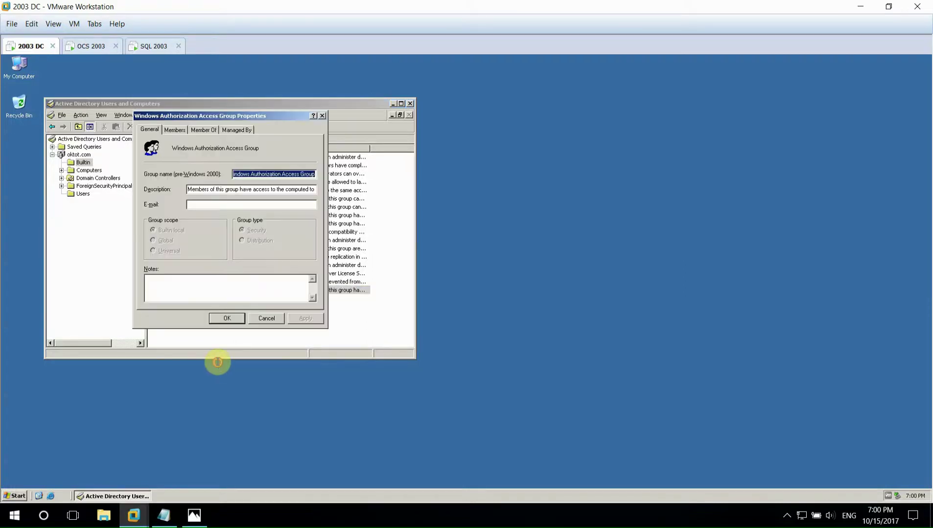
{"action": "left_click", "coordinate": [175, 129]}
{"action": "left_click", "coordinate": [200, 130]}
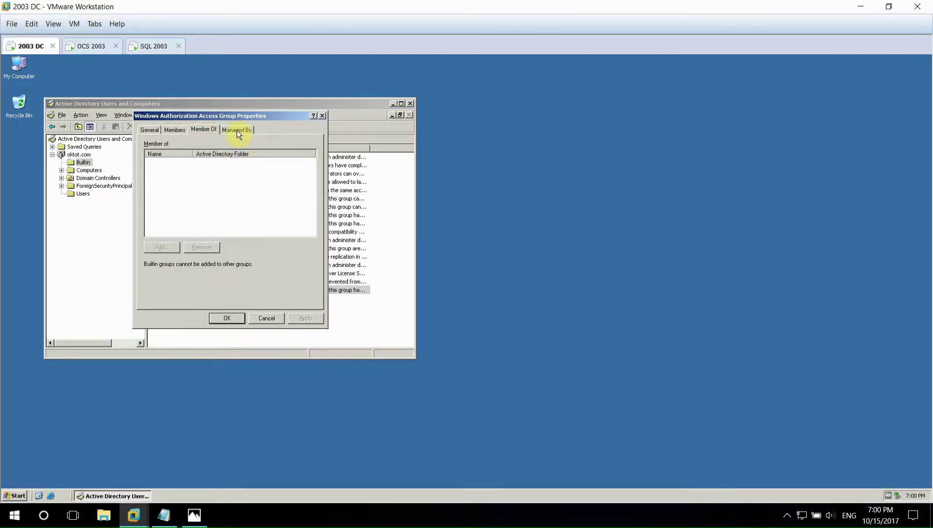
{"action": "left_click", "coordinate": [236, 130]}
{"action": "left_click", "coordinate": [206, 130]}
{"action": "left_click", "coordinate": [150, 130]}
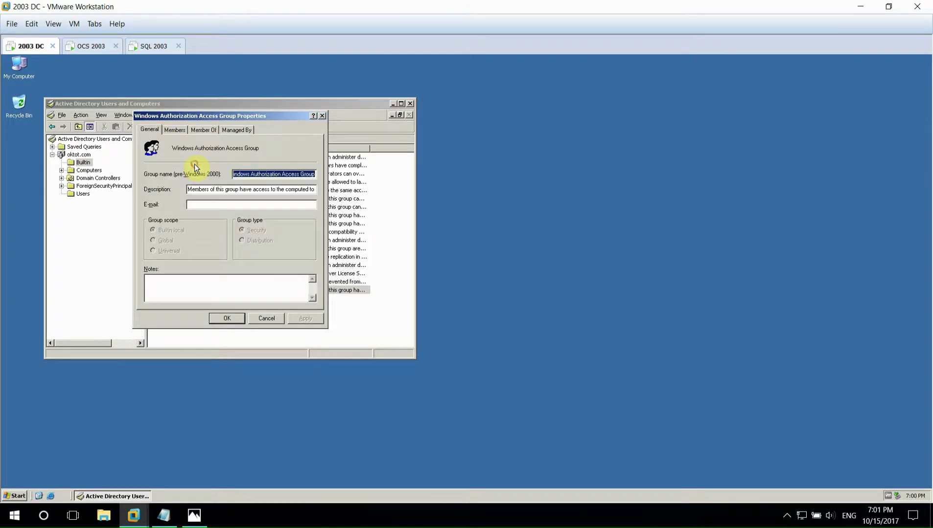
{"action": "left_click", "coordinate": [175, 131]}
- Add the sqladmin account as a member of the Windows Authorization Access Group
{"action": "left_click", "coordinate": [161, 291]}
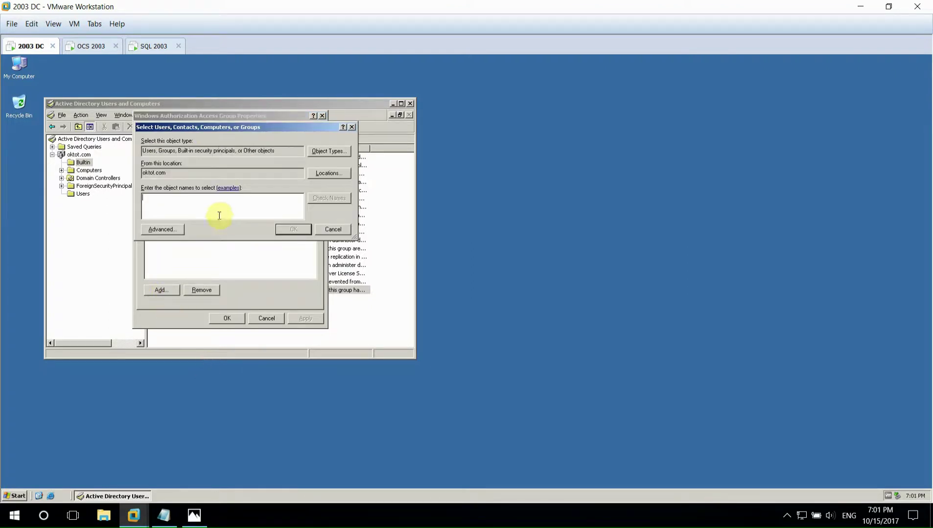
{"action": "left_click", "coordinate": [162, 230]}
{"action": "left_click", "coordinate": [362, 227]}
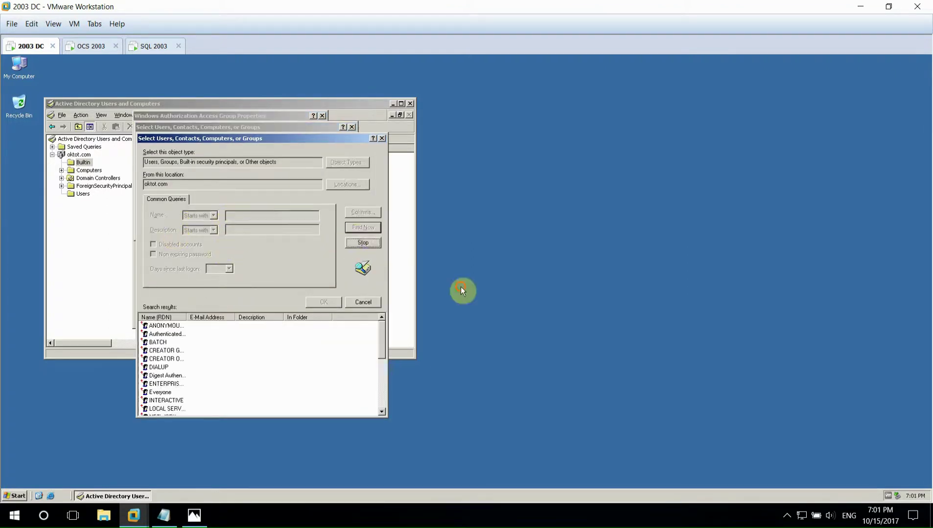
{"action": "scroll", "coordinate": [190, 368], "scroll_direction": "down", "scroll_amount": 4}
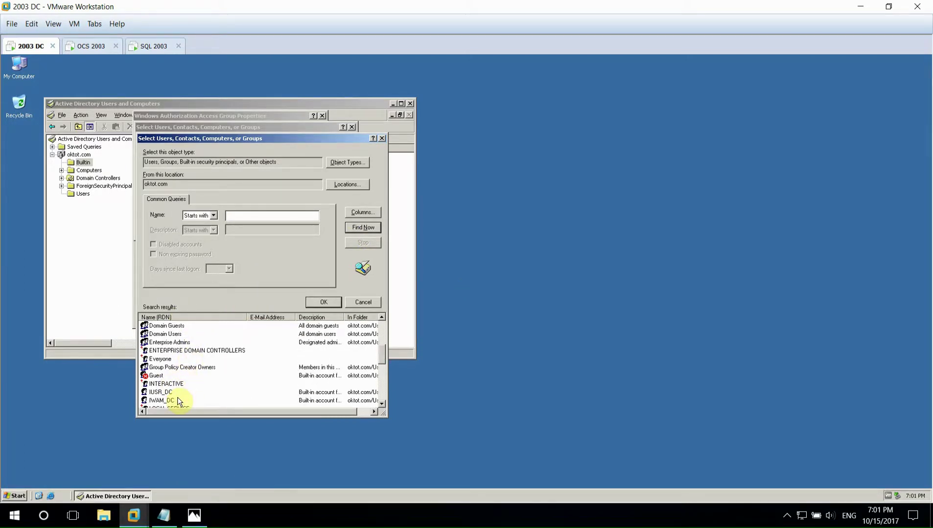
{"action": "scroll", "coordinate": [221, 487], "scroll_direction": "down", "scroll_amount": 4}
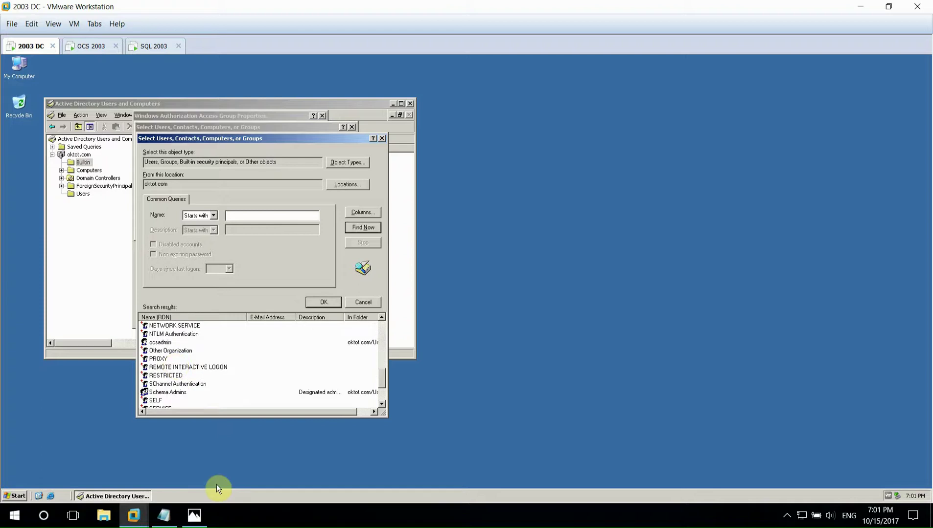
{"action": "scroll", "coordinate": [220, 484], "scroll_direction": "down", "scroll_amount": 2}
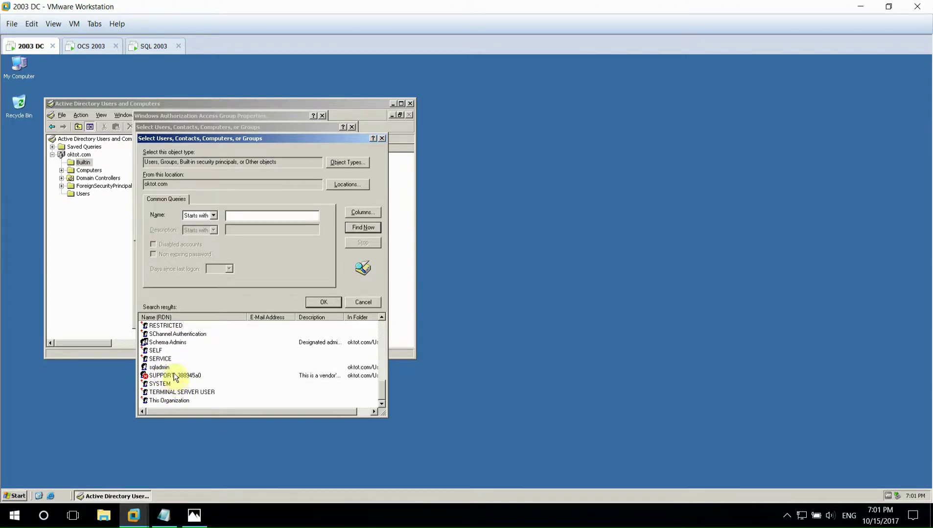
{"action": "left_click", "coordinate": [176, 342]}
{"action": "key", "text": "Down"}
{"action": "key", "text": "Down"}
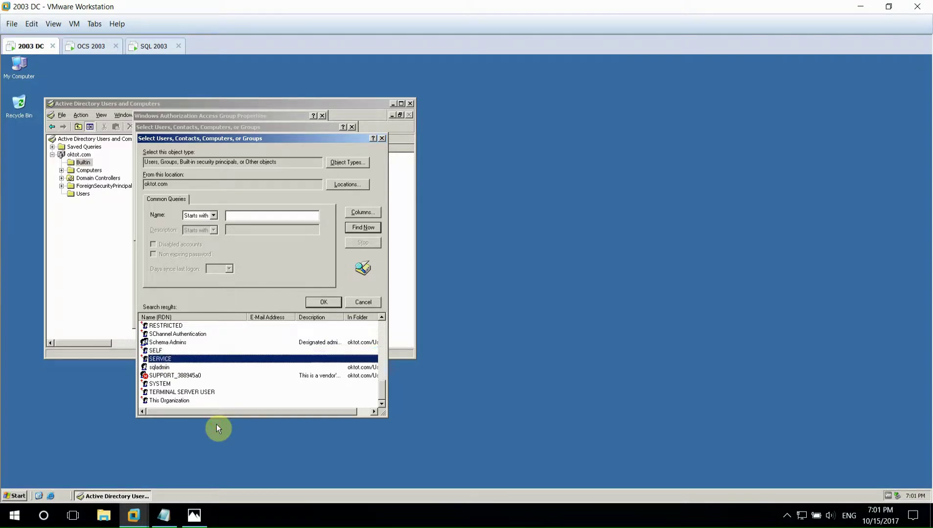
{"action": "key", "text": "Down"}
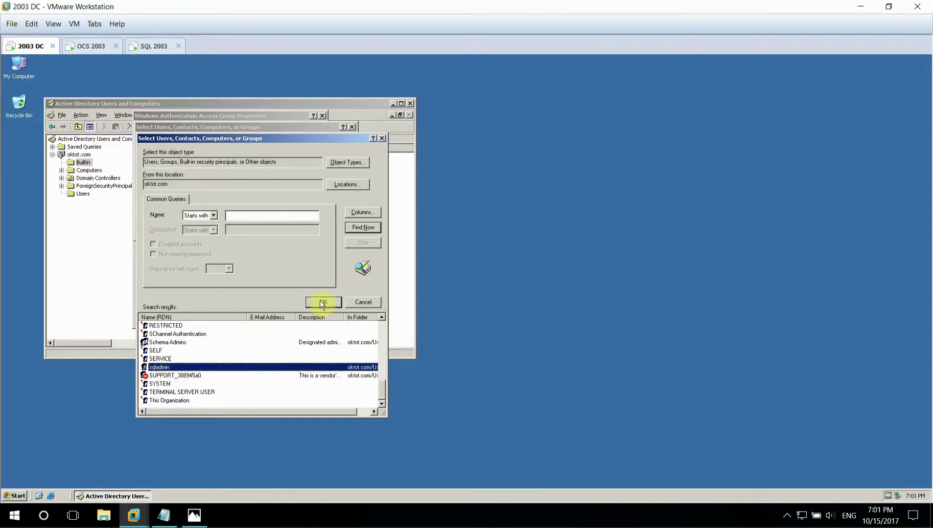
{"action": "left_click", "coordinate": [322, 303]}
- Add Everyone as a member of the Windows Authorization Access Group
{"action": "left_click", "coordinate": [161, 229]}
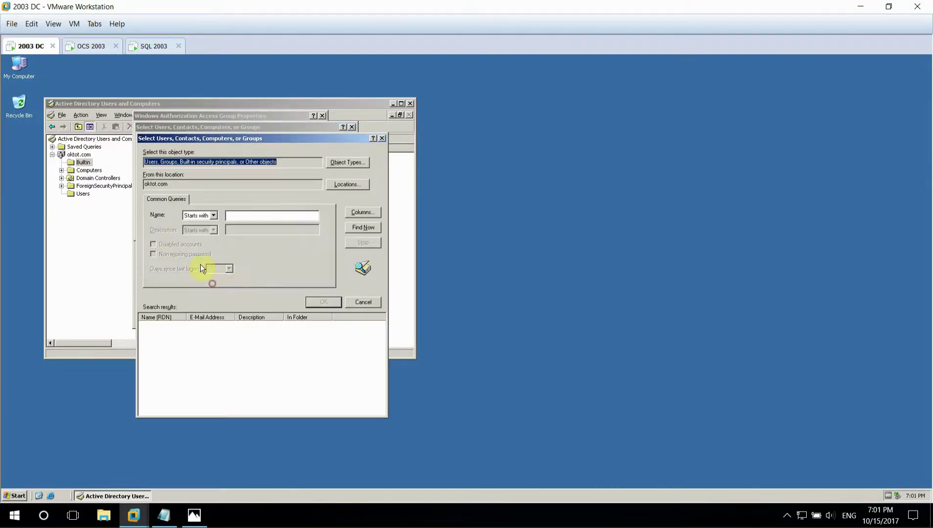
{"action": "left_click", "coordinate": [361, 229]}
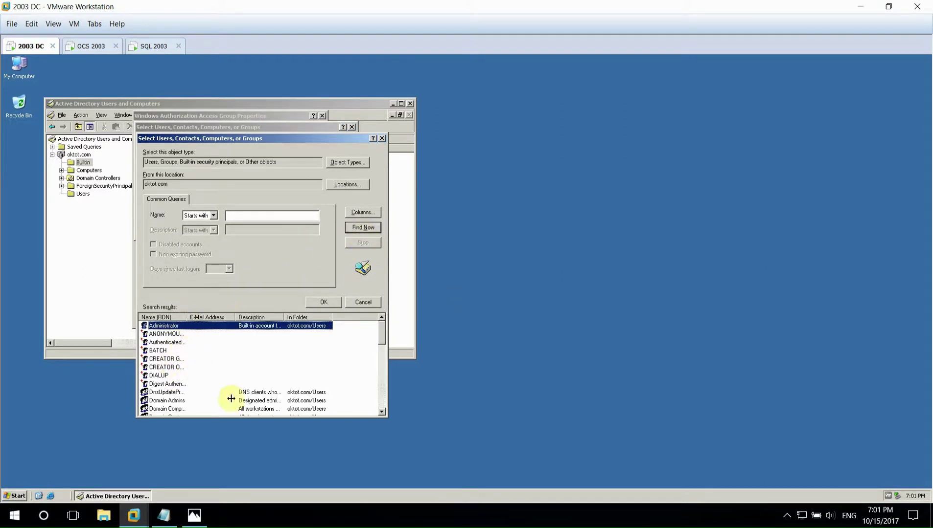
{"action": "scroll", "coordinate": [185, 356], "scroll_direction": "down", "scroll_amount": 3}
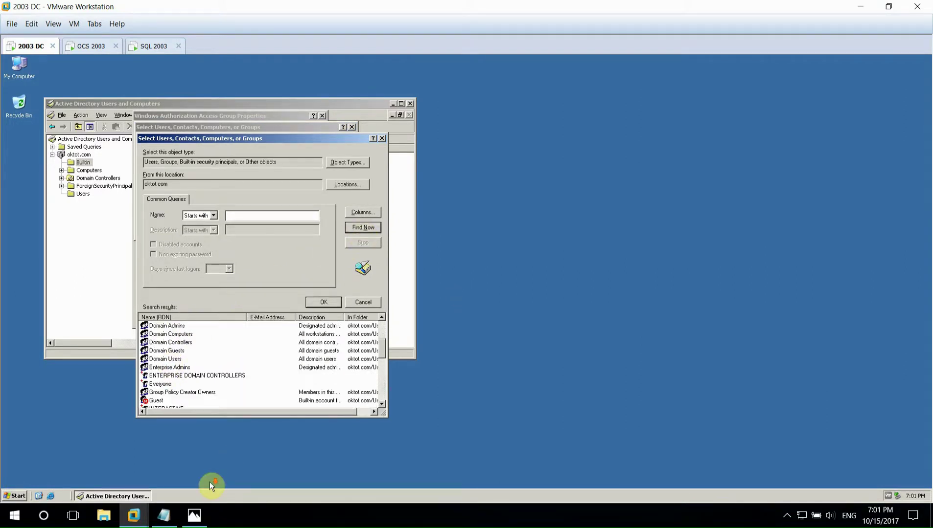
{"action": "left_click", "coordinate": [166, 384]}
{"action": "left_click", "coordinate": [323, 302]}
{"action": "left_click", "coordinate": [295, 229]}
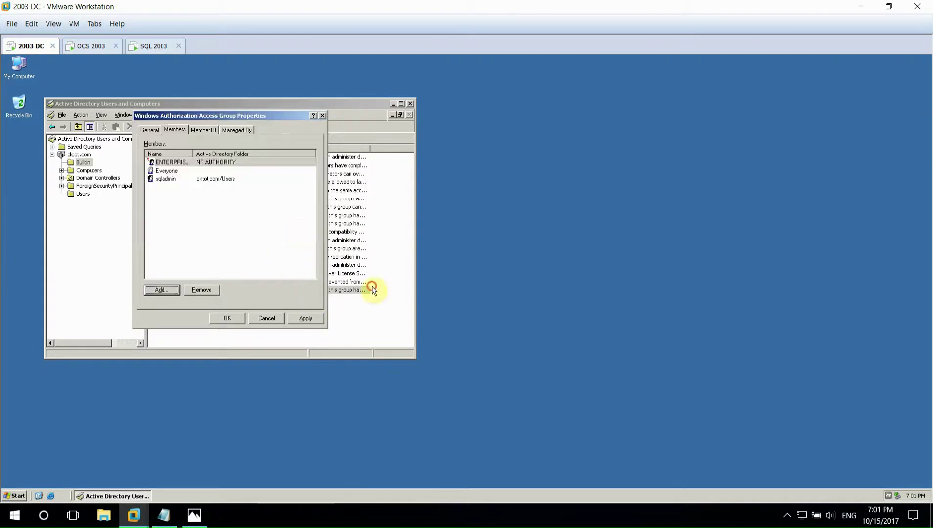
- Review the group's General and Member Of tabs, then close its properties
{"action": "key", "text": "ctrl+shift+Tab"}
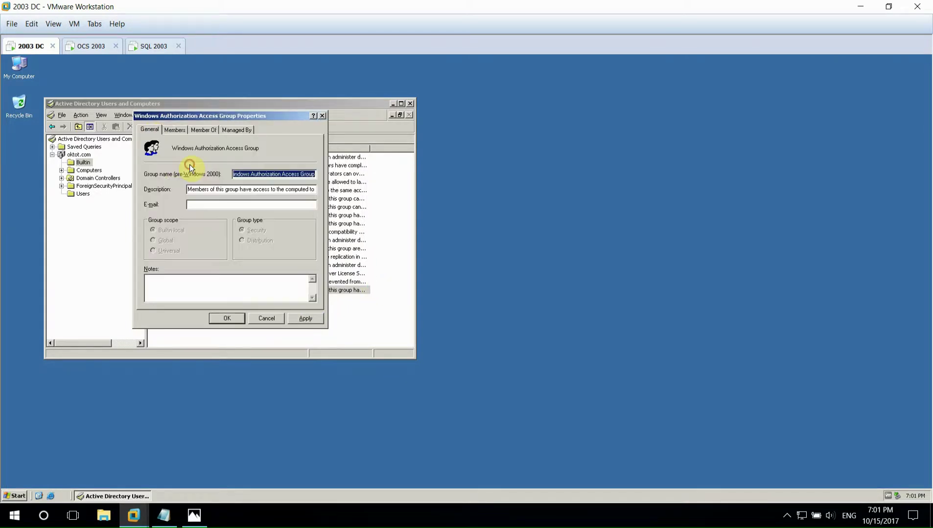
{"action": "left_click", "coordinate": [232, 318]}
{"action": "left_click", "coordinate": [217, 130]}
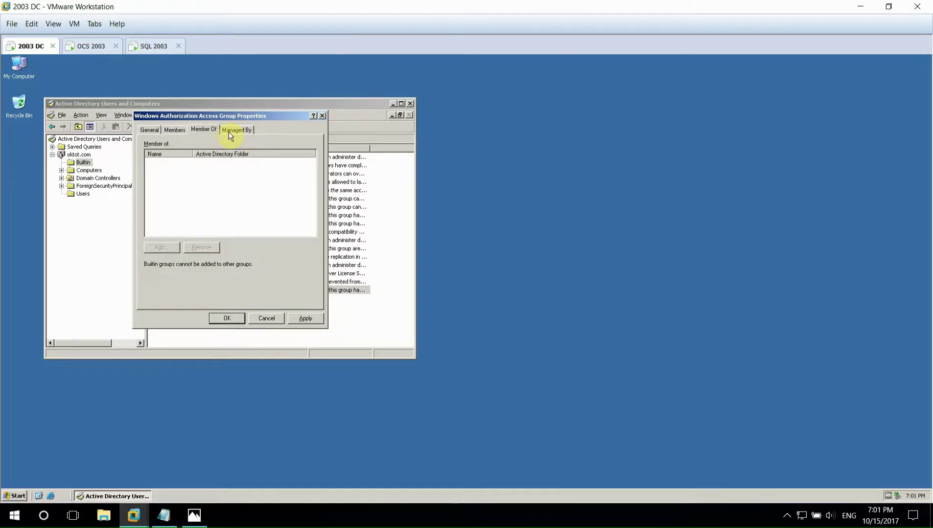
{"action": "left_click", "coordinate": [322, 115]}
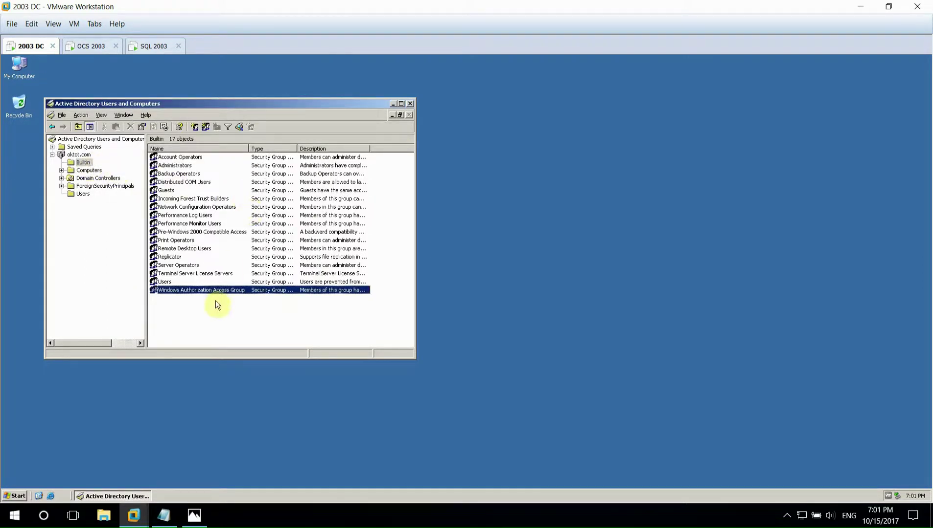
- On the SQL 2003 VM, open Computer Management and the local Administrators group properties
{"action": "left_click", "coordinate": [410, 104]}
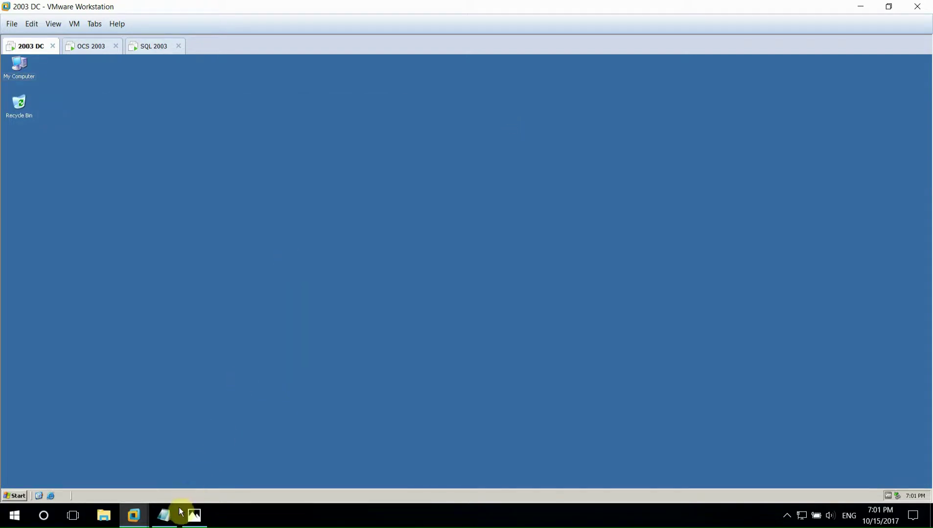
{"action": "left_click", "coordinate": [177, 514]}
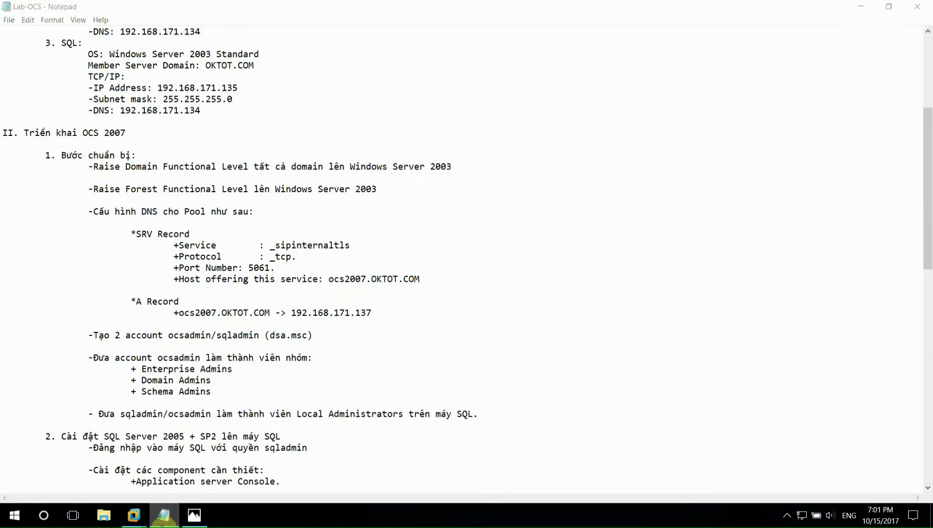
{"action": "left_click", "coordinate": [161, 525]}
{"action": "left_click", "coordinate": [160, 49]}
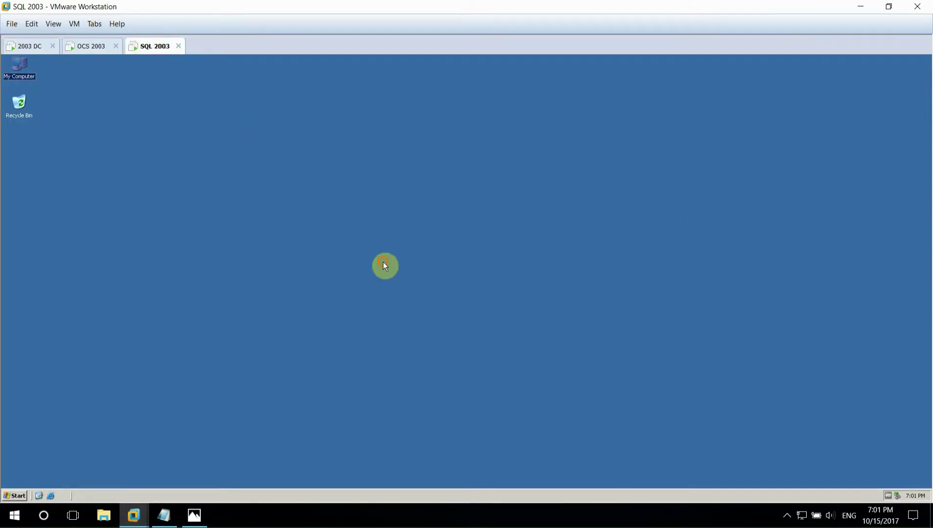
{"action": "right_click", "coordinate": [27, 84]}
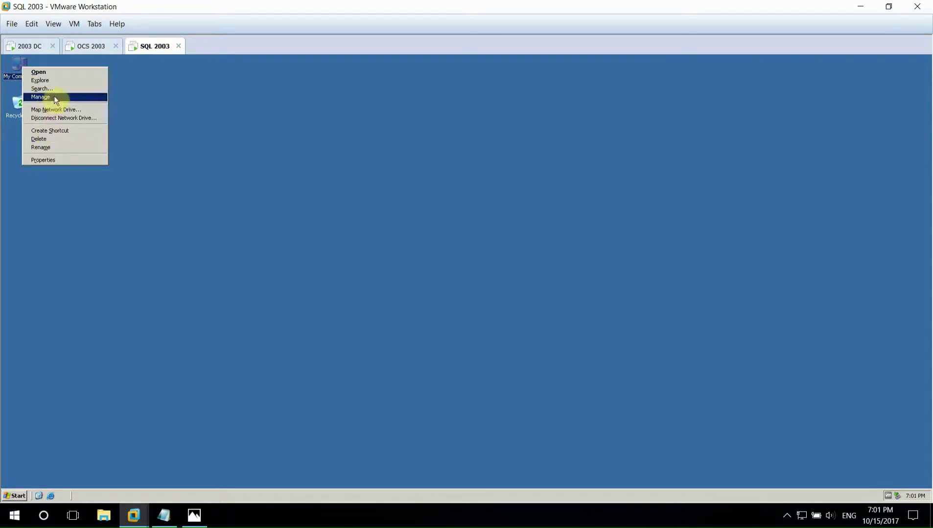
{"action": "left_click", "coordinate": [67, 121]}
{"action": "left_click", "coordinate": [83, 166]}
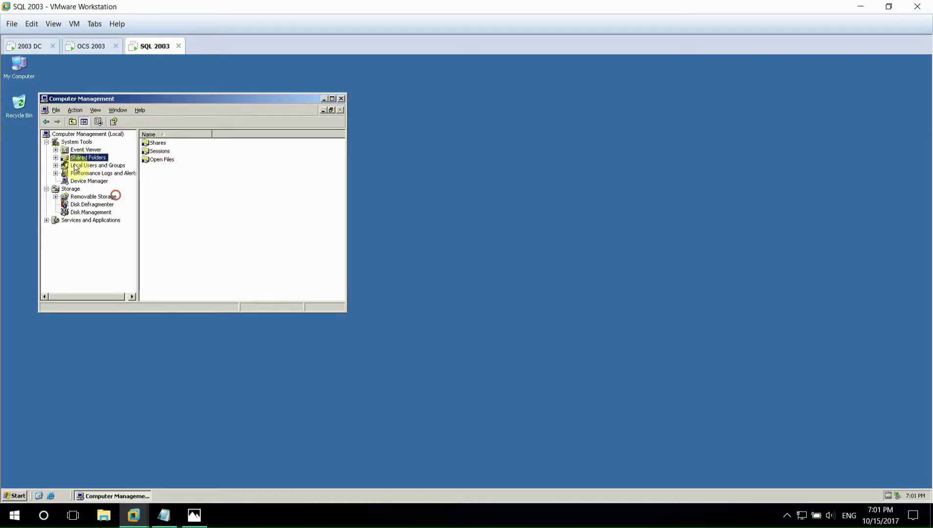
{"action": "left_click", "coordinate": [56, 165]}
{"action": "left_click", "coordinate": [89, 181]}
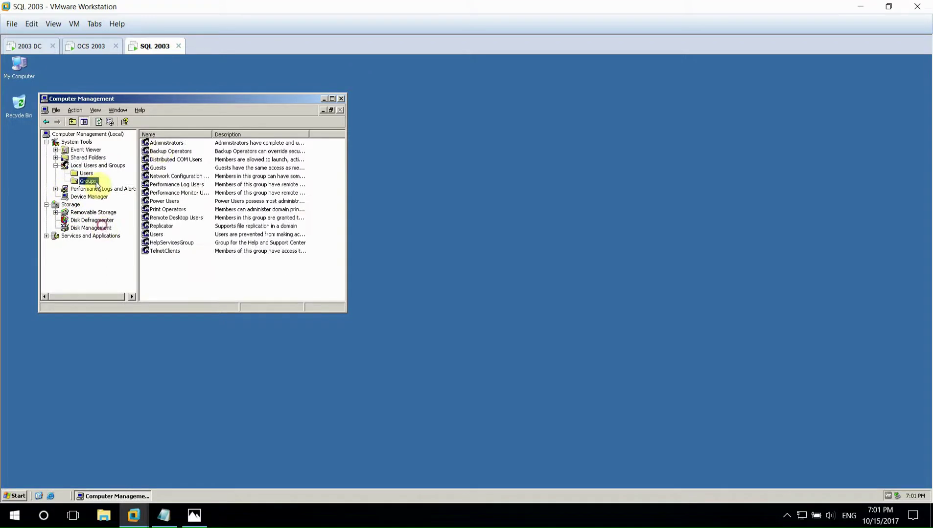
{"action": "right_click", "coordinate": [171, 142]}
{"action": "left_click", "coordinate": [195, 195]}
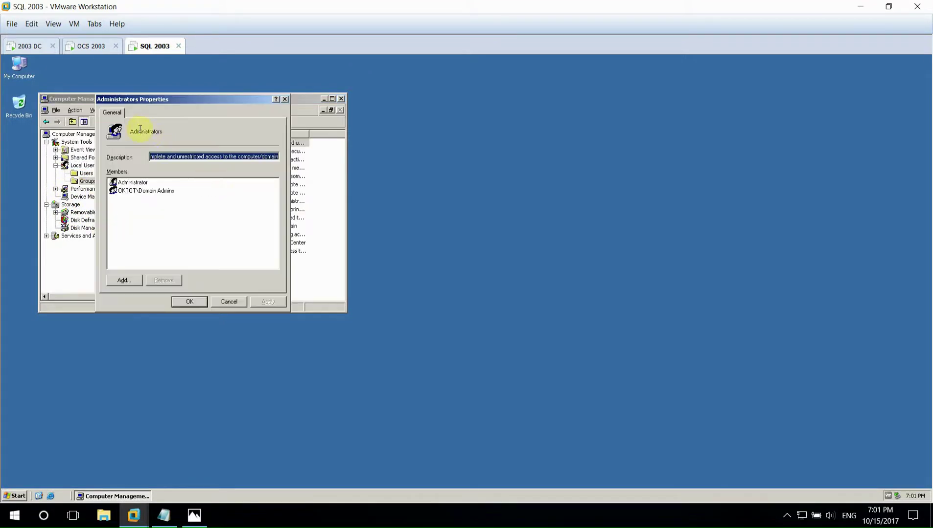
- Add the ocsadmin and sqladmin domain accounts to Administrators and close Computer Management
{"action": "left_click", "coordinate": [130, 277]}
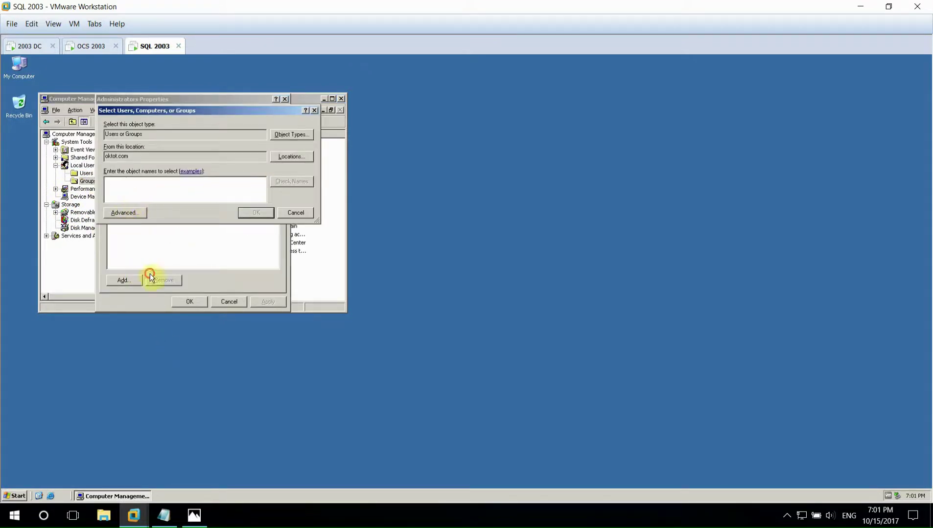
{"action": "left_click", "coordinate": [320, 213]}
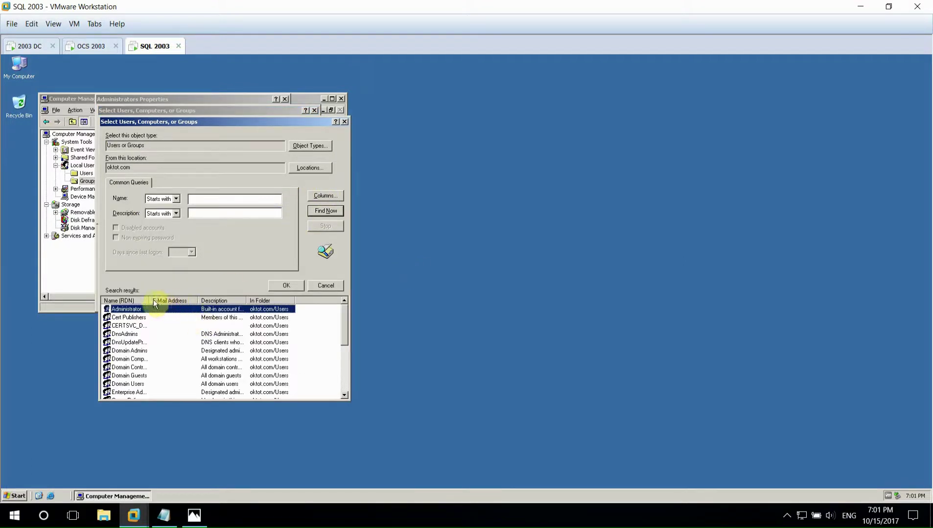
{"action": "scroll", "coordinate": [162, 379], "scroll_direction": "down", "scroll_amount": 2}
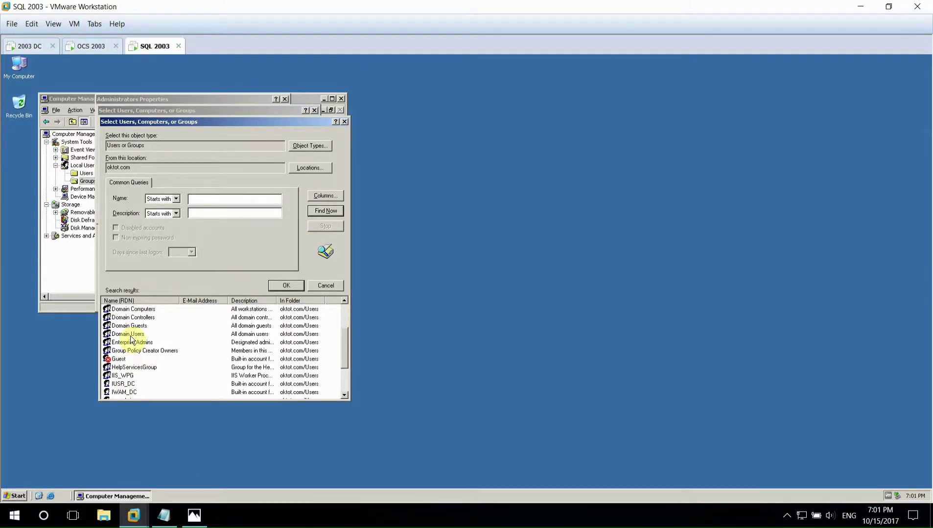
{"action": "scroll", "coordinate": [128, 380], "scroll_direction": "down", "scroll_amount": 2}
{"action": "left_click", "coordinate": [124, 351]}
{"action": "left_click", "coordinate": [125, 376], "text": "ctrl"}
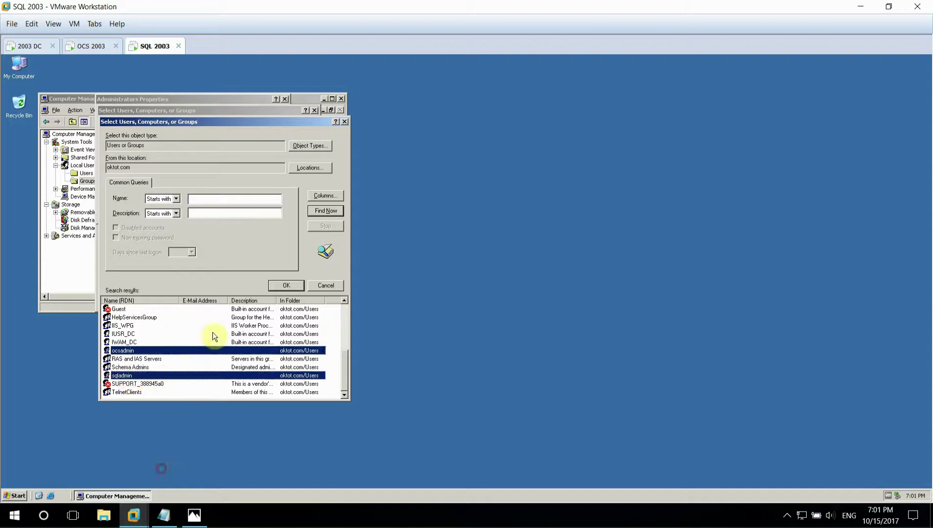
{"action": "left_click", "coordinate": [279, 286]}
{"action": "left_click", "coordinate": [256, 212]}
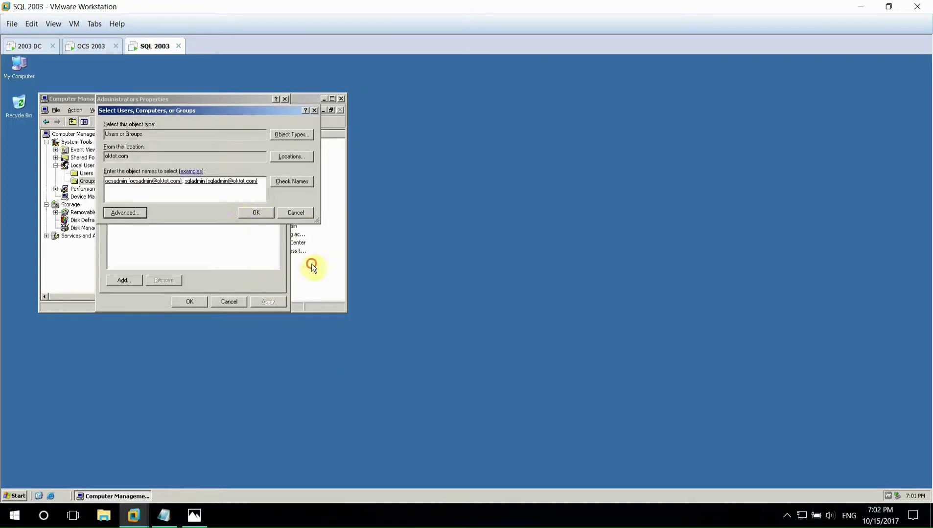
{"action": "left_click", "coordinate": [186, 301]}
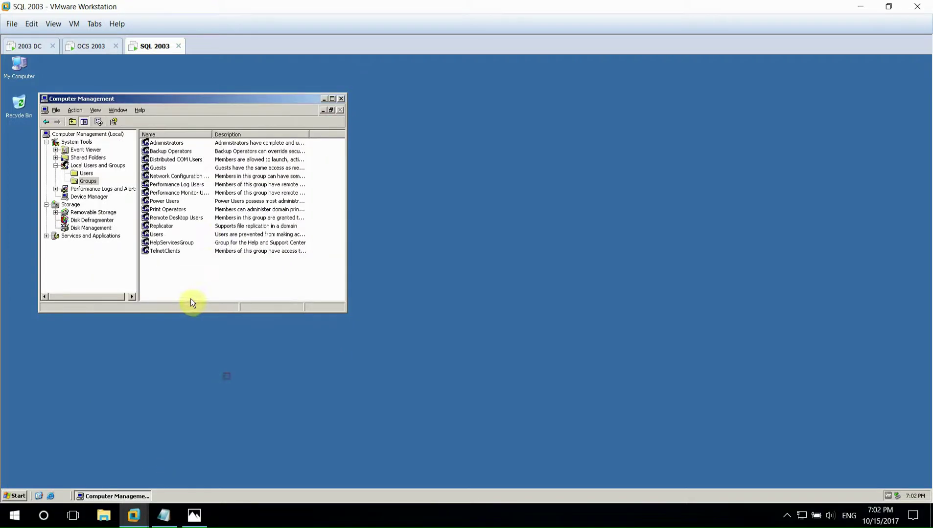
{"action": "left_click", "coordinate": [341, 98]}
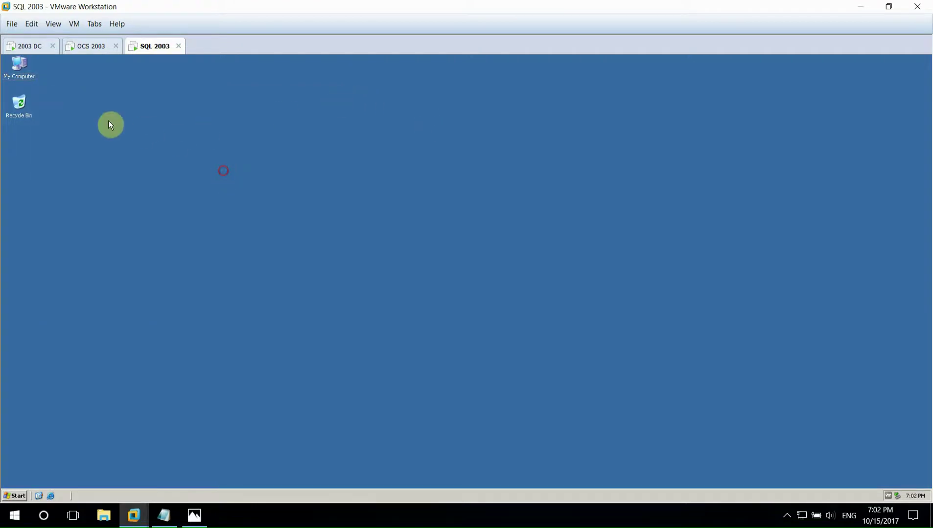
{"action": "left_click", "coordinate": [164, 515]}
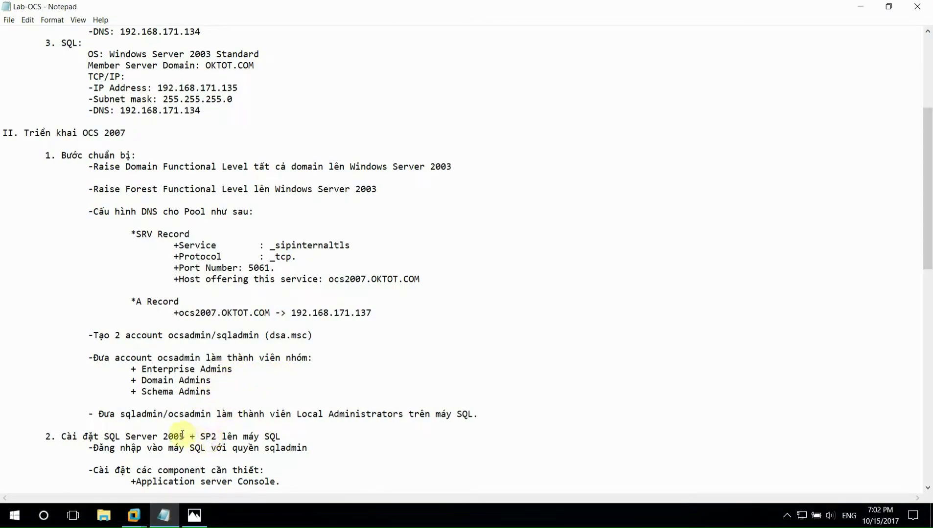
{"action": "scroll", "coordinate": [217, 429], "scroll_direction": "down", "scroll_amount": 2}
{"action": "left_click_drag", "start_coordinate": [63, 369], "coordinate": [282, 368]}
{"action": "scroll", "coordinate": [282, 368], "scroll_direction": "down", "scroll_amount": 2}
{"action": "left_click_drag", "start_coordinate": [93, 313], "coordinate": [308, 313]}
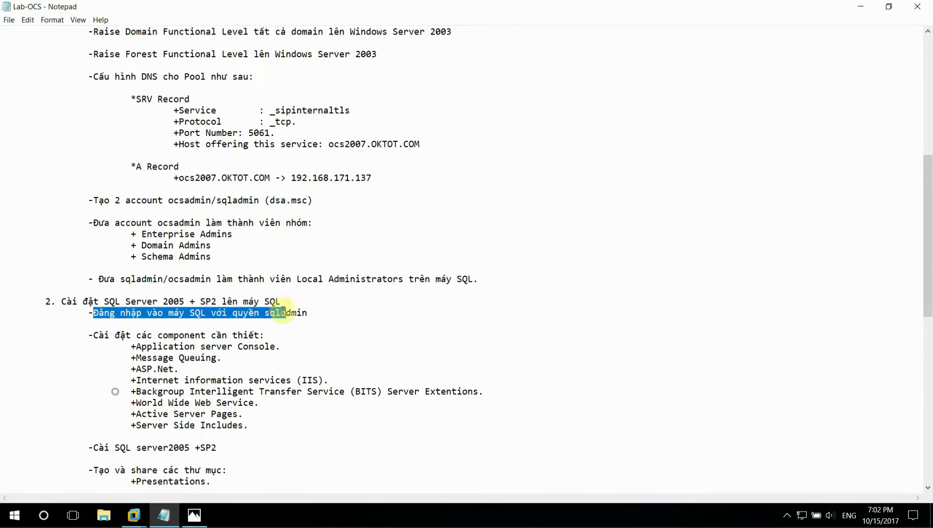
{"action": "left_click_drag", "start_coordinate": [89, 336], "coordinate": [273, 336]}
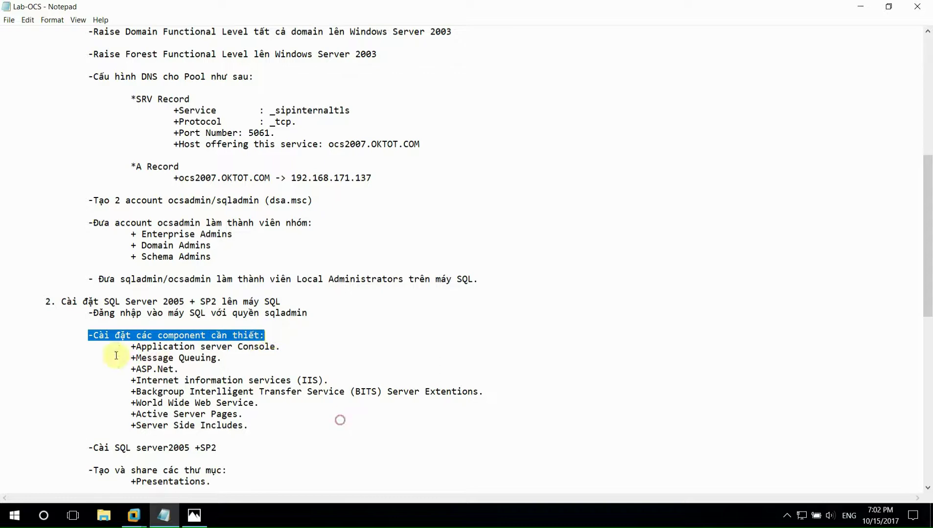
{"action": "left_click_drag", "start_coordinate": [130, 347], "coordinate": [249, 426]}
{"action": "left_click", "coordinate": [262, 411]}
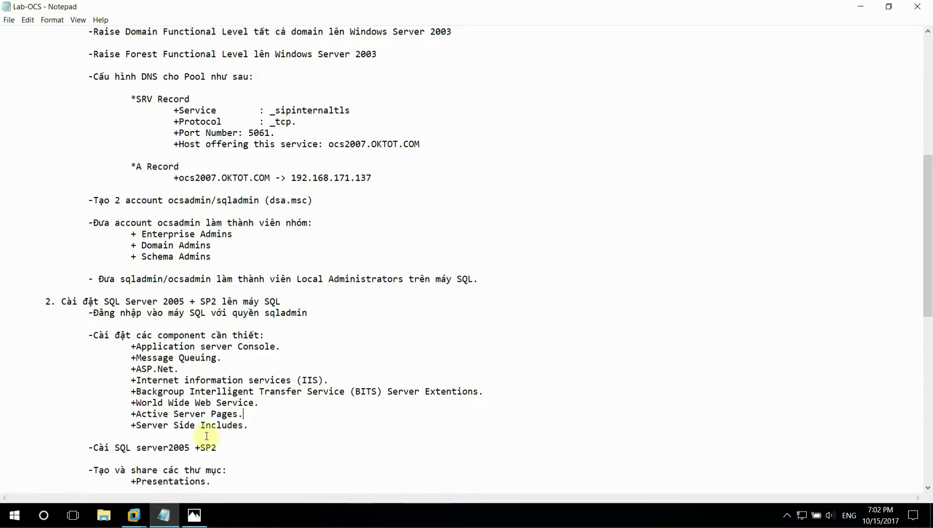
{"action": "left_click", "coordinate": [193, 482]}
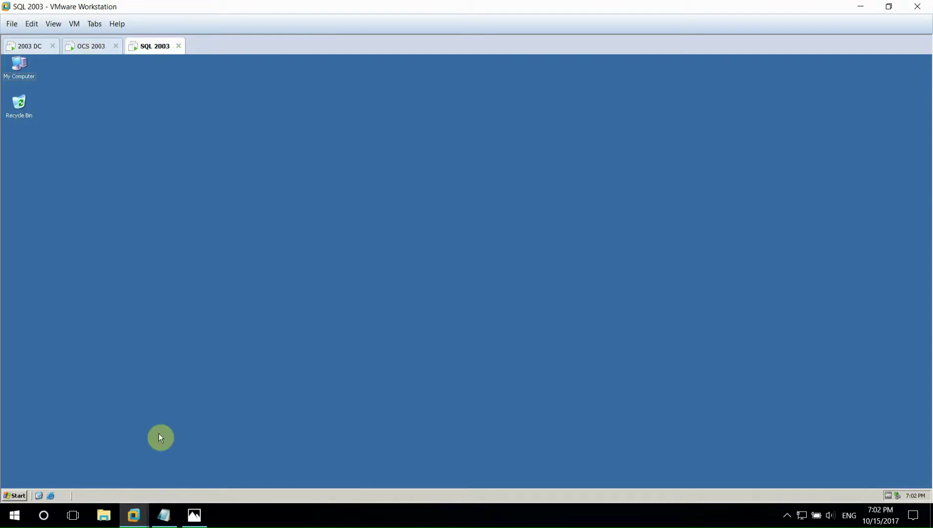
{"action": "key", "text": "alt+Tab"}
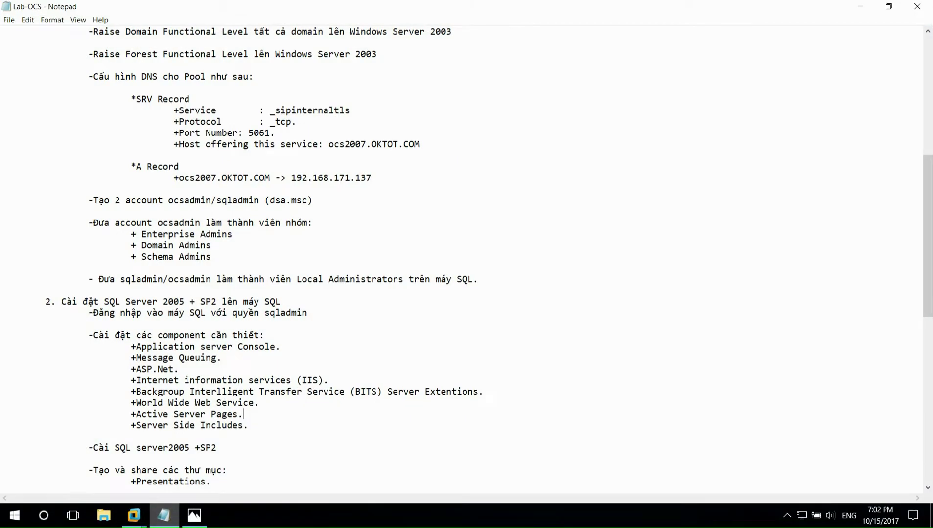
{"action": "key", "text": "alt+Tab"}
- Log off the SQL 2003 guest and sign back in as ocsadmin
{"action": "left_click", "coordinate": [16, 497]}
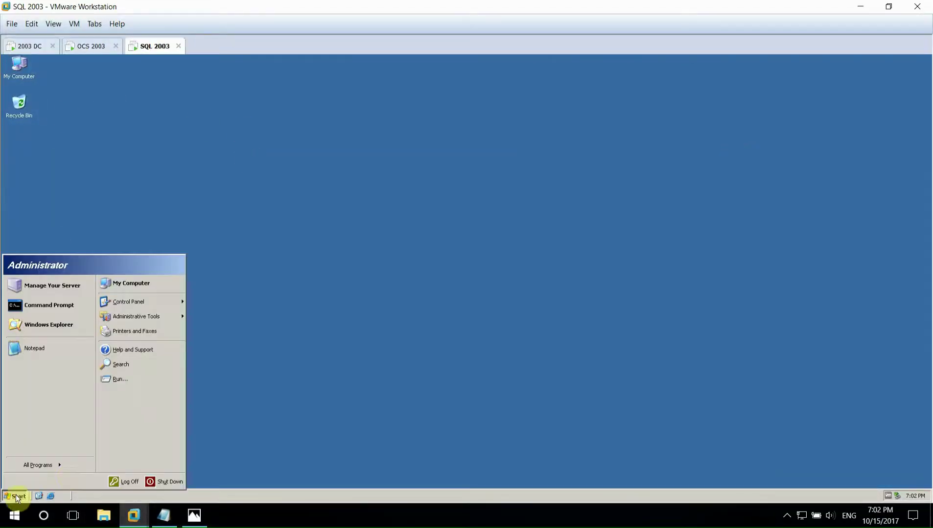
{"action": "left_click", "coordinate": [126, 482]}
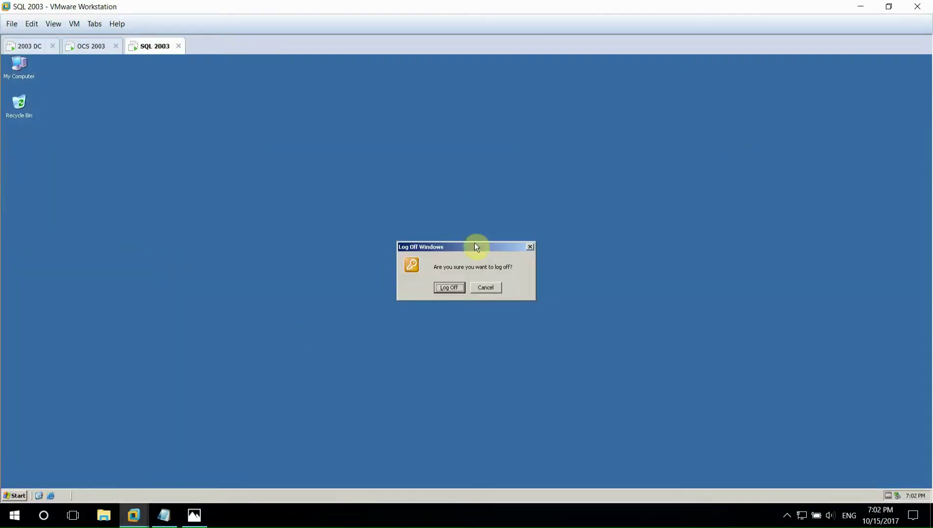
{"action": "left_click", "coordinate": [449, 287]}
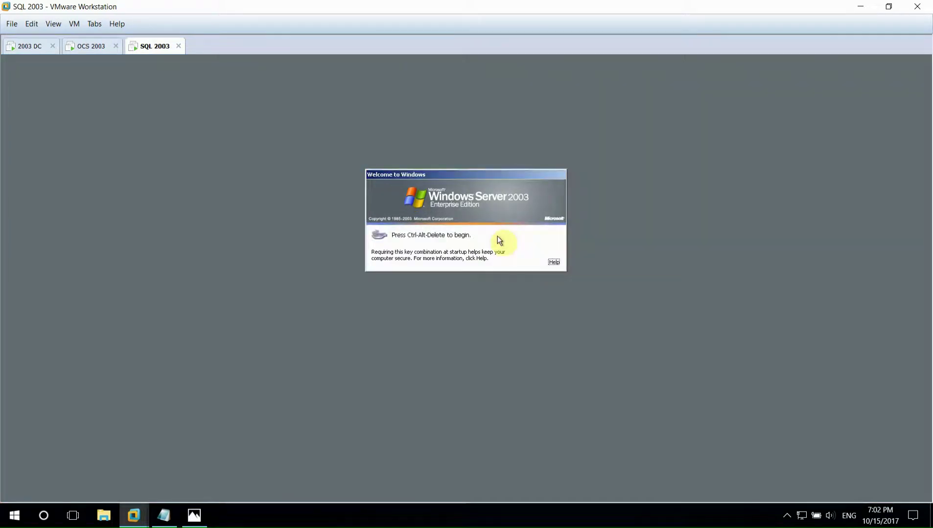
{"action": "key", "text": "ctrl+alt+Insert"}
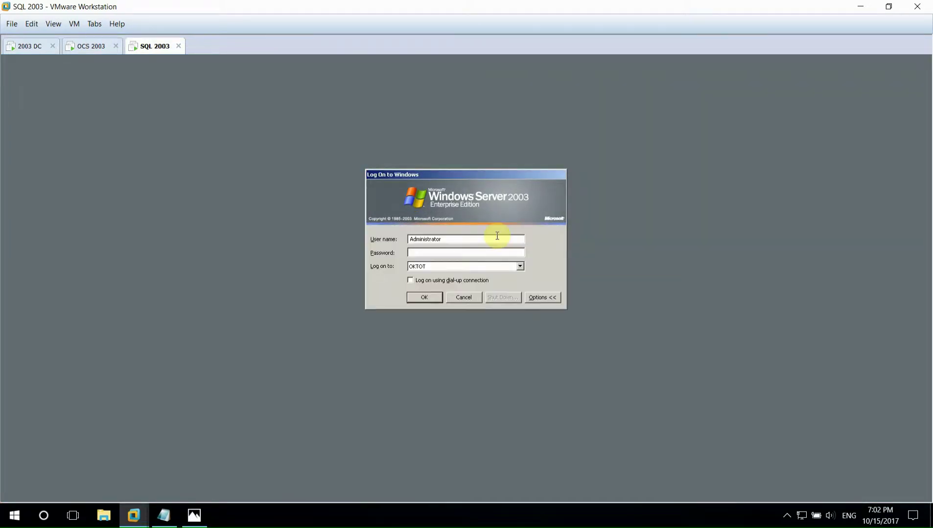
{"action": "double_click", "coordinate": [465, 239]}
{"action": "type", "text": "ocsadmin"}
{"action": "key", "text": "Tab"}
{"action": "type", "text": "****"}
{"action": "left_click", "coordinate": [420, 299]}
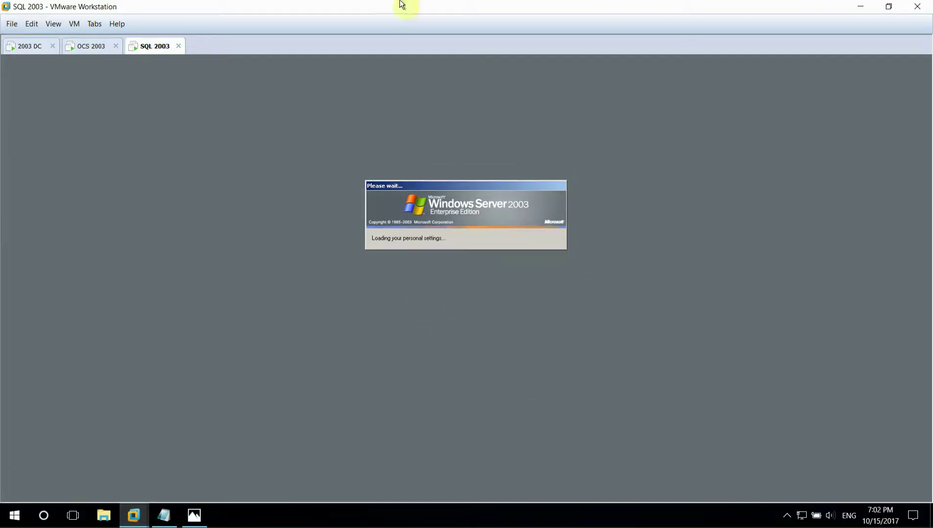
- Close the Manage Your Server window to leave an empty desktop
{"action": "left_click", "coordinate": [300, 523]}
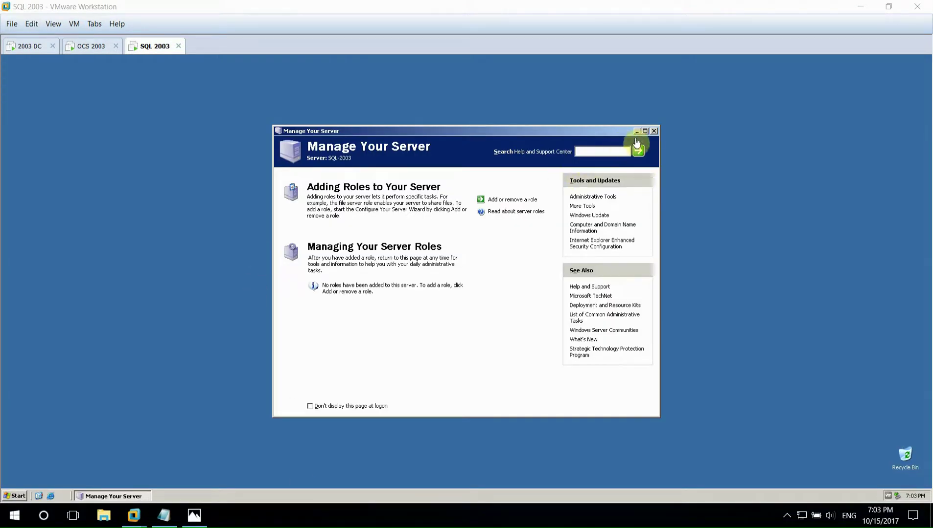
{"action": "left_click", "coordinate": [654, 131]}
{"action": "left_click", "coordinate": [462, 316]}
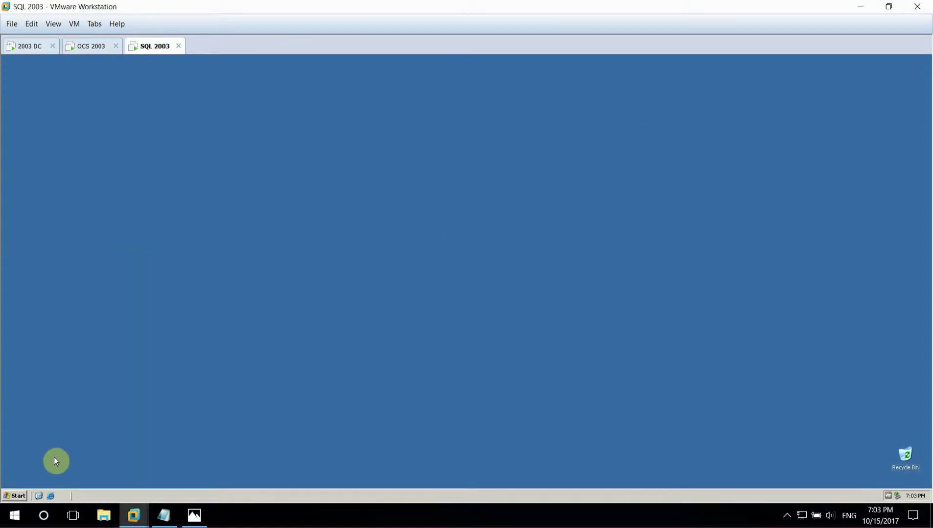
- Show My Computer on the guest desktop and auto-arrange the desktop icons
{"action": "left_click", "coordinate": [12, 494]}
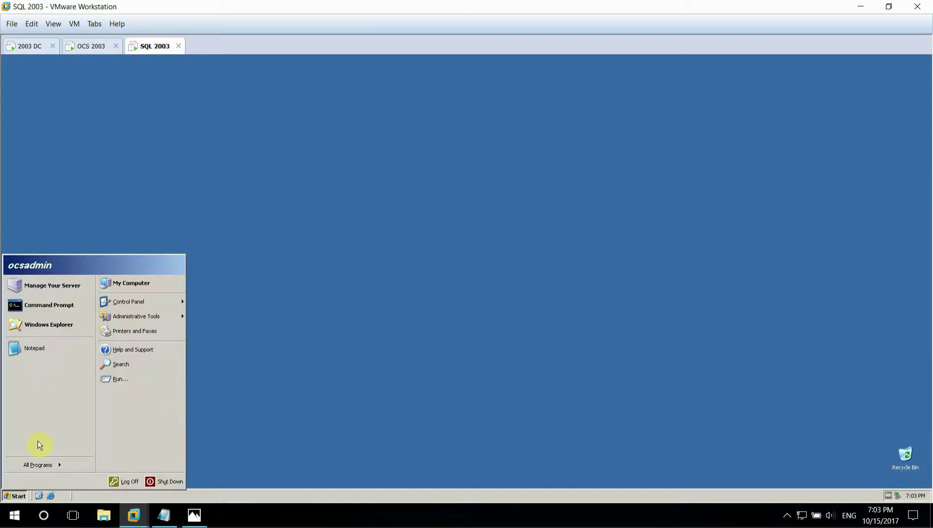
{"action": "right_click", "coordinate": [136, 292]}
{"action": "left_click", "coordinate": [166, 347]}
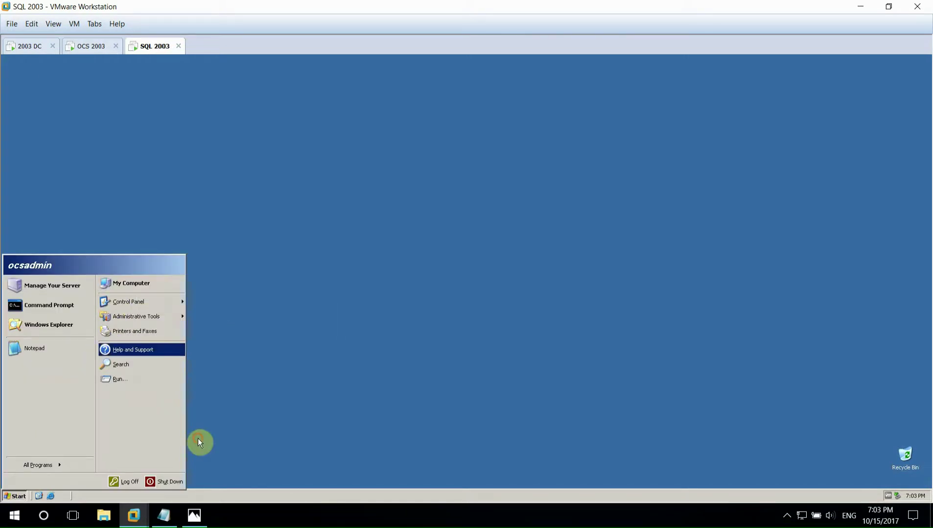
{"action": "left_click", "coordinate": [359, 296]}
{"action": "right_click", "coordinate": [285, 230]}
{"action": "mouse_move", "coordinate": [323, 240]}
{"action": "left_click", "coordinate": [364, 286]}
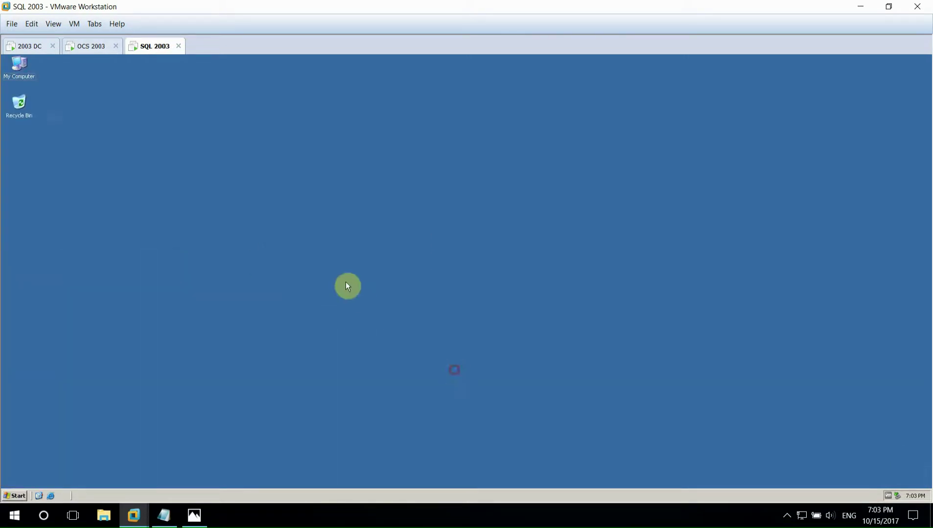
- Open Add or Remove Programs and launch Add/Remove Windows Components
{"action": "left_click", "coordinate": [15, 496]}
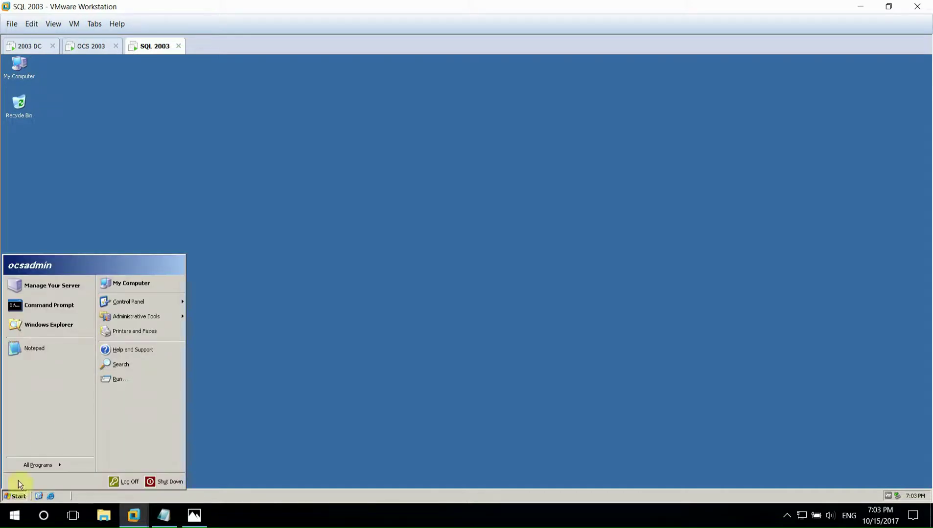
{"action": "left_click", "coordinate": [164, 518]}
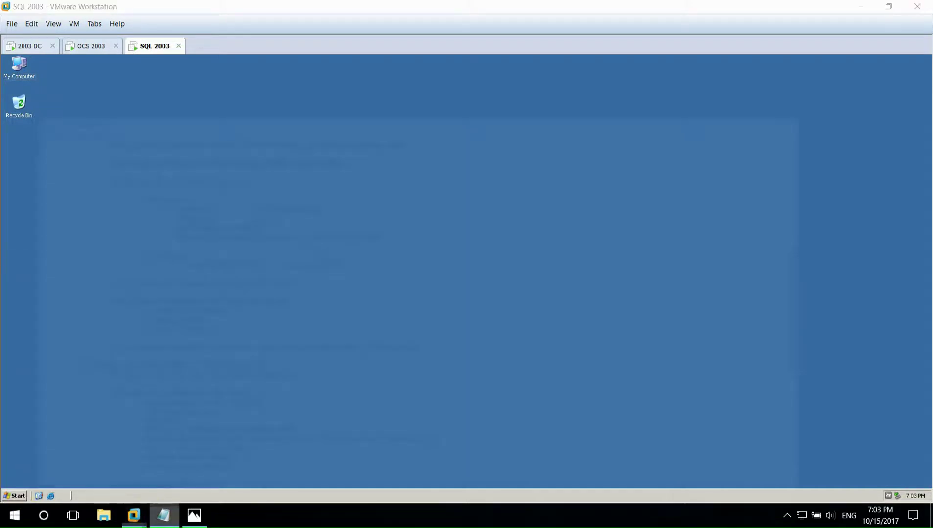
{"action": "left_click", "coordinate": [163, 521]}
{"action": "left_click", "coordinate": [15, 495]}
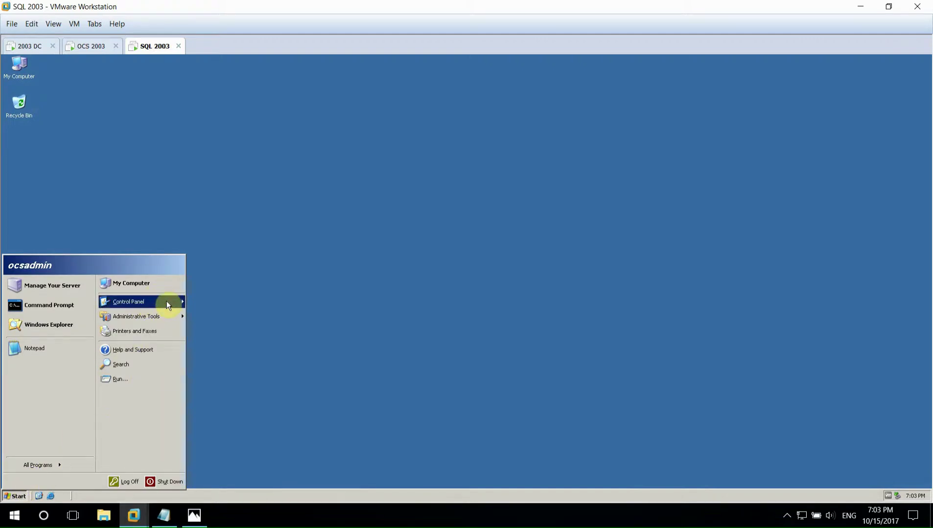
{"action": "mouse_move", "coordinate": [167, 301]}
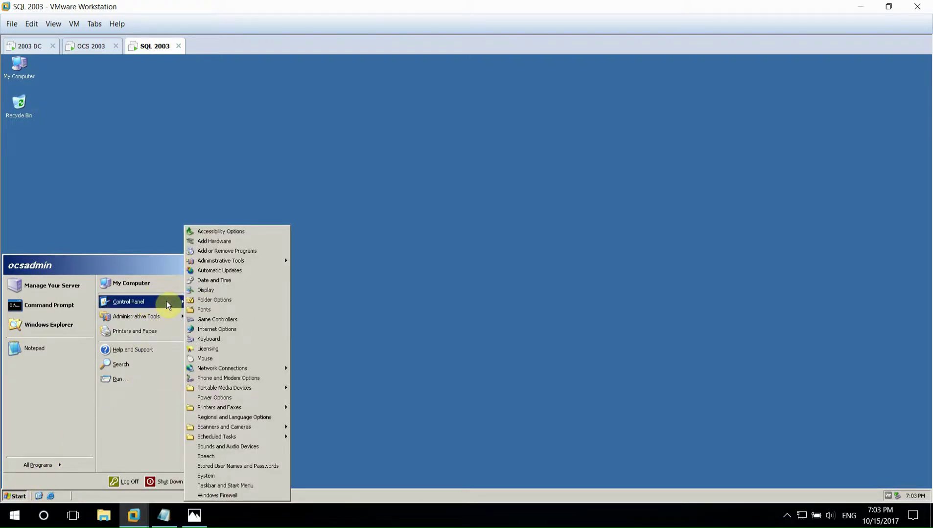
{"action": "left_click", "coordinate": [274, 251]}
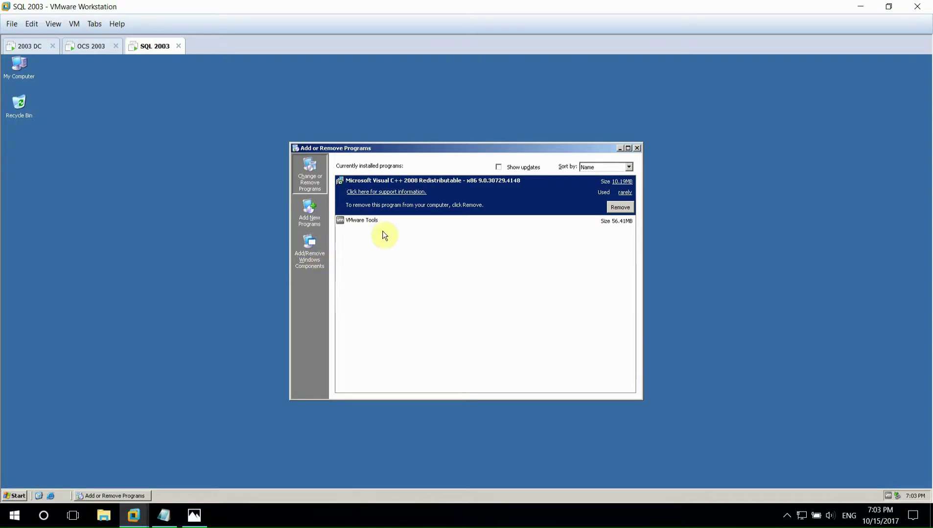
{"action": "left_click", "coordinate": [301, 263]}
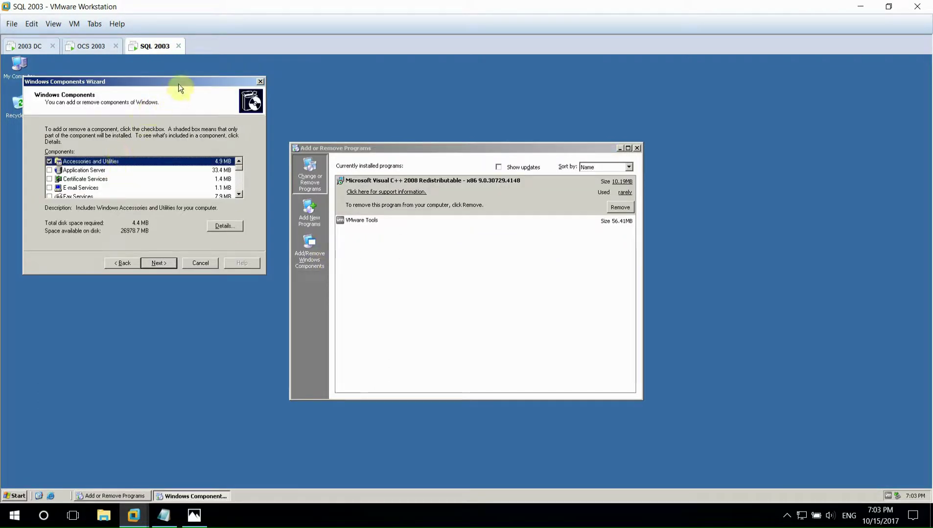
- Mark Application Server for installation with ASP.NET and Message Queuing included
{"action": "left_click_drag", "start_coordinate": [182, 84], "coordinate": [439, 183]}
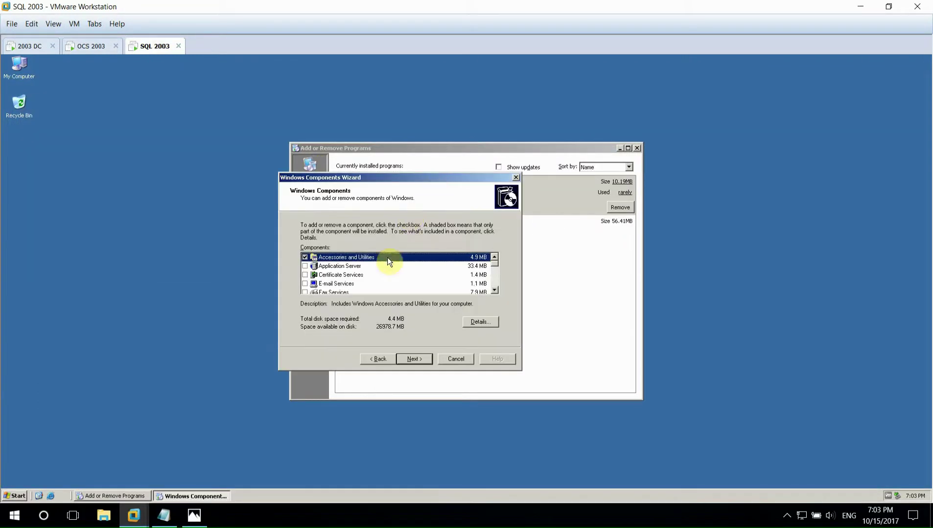
{"action": "left_click", "coordinate": [305, 266]}
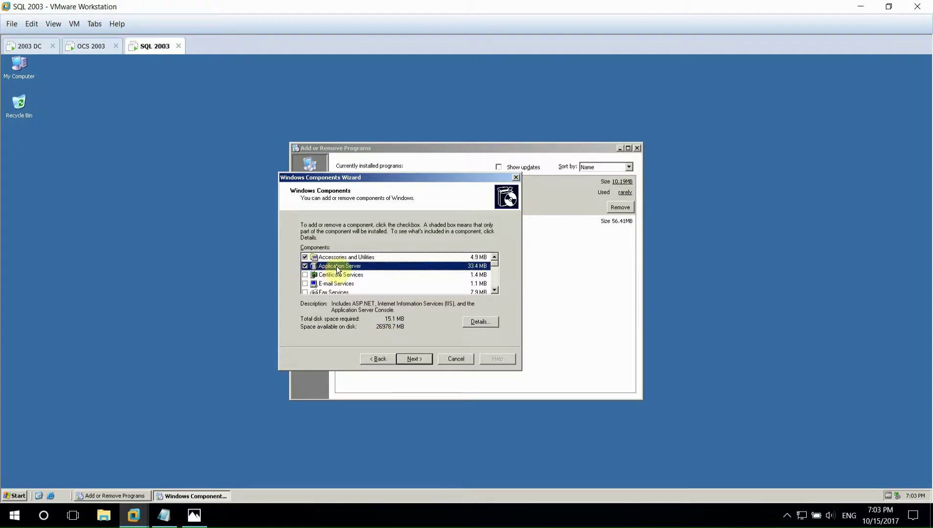
{"action": "left_click", "coordinate": [481, 322]}
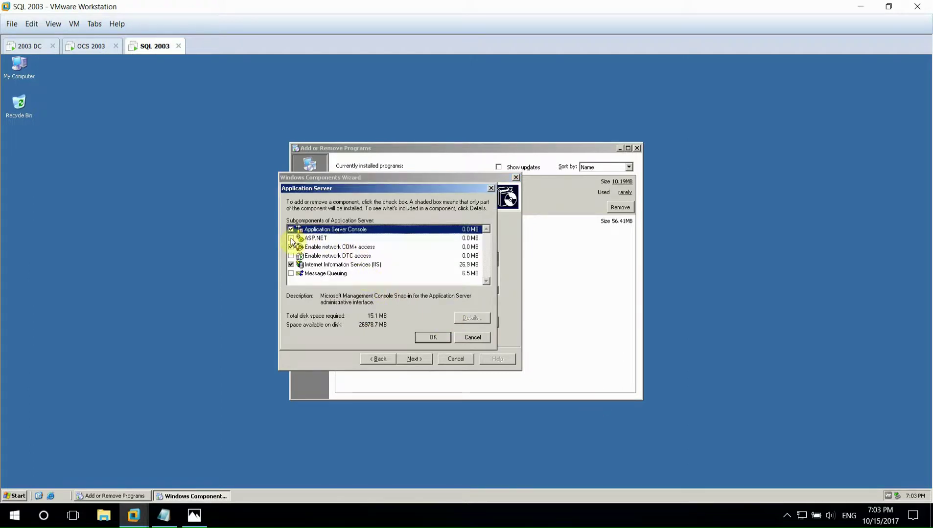
{"action": "left_click", "coordinate": [291, 238]}
{"action": "left_click", "coordinate": [290, 274]}
- Add IIS with BITS Server Extensions, plus Active Server Pages and Server Side Includes under World Wide Web Service
{"action": "left_click", "coordinate": [323, 266]}
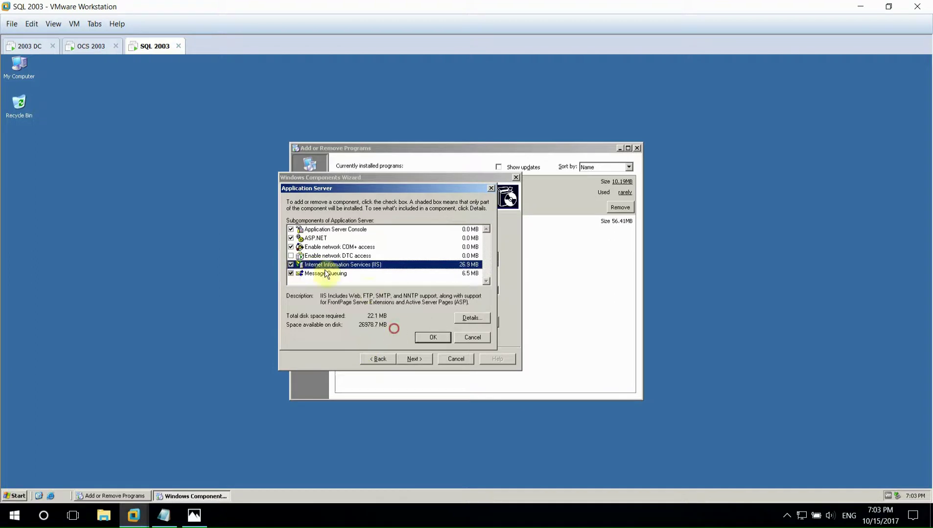
{"action": "left_click", "coordinate": [464, 318]}
{"action": "left_click", "coordinate": [292, 241]}
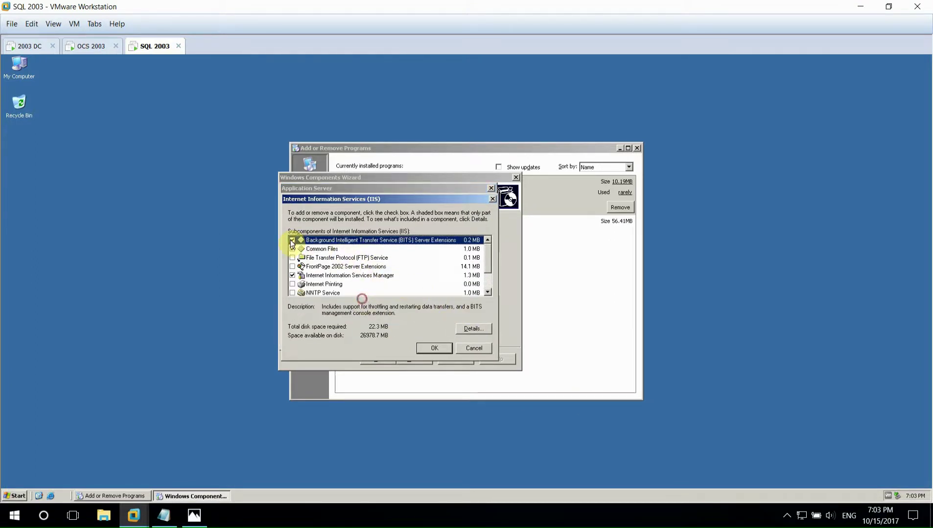
{"action": "scroll", "coordinate": [297, 279], "scroll_direction": "down", "scroll_amount": 1}
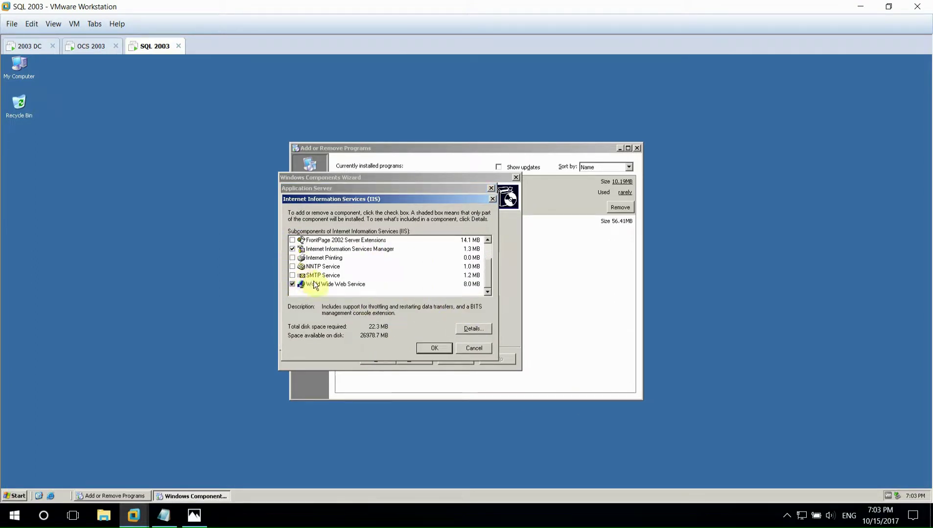
{"action": "left_click", "coordinate": [316, 285]}
{"action": "left_click", "coordinate": [473, 328]}
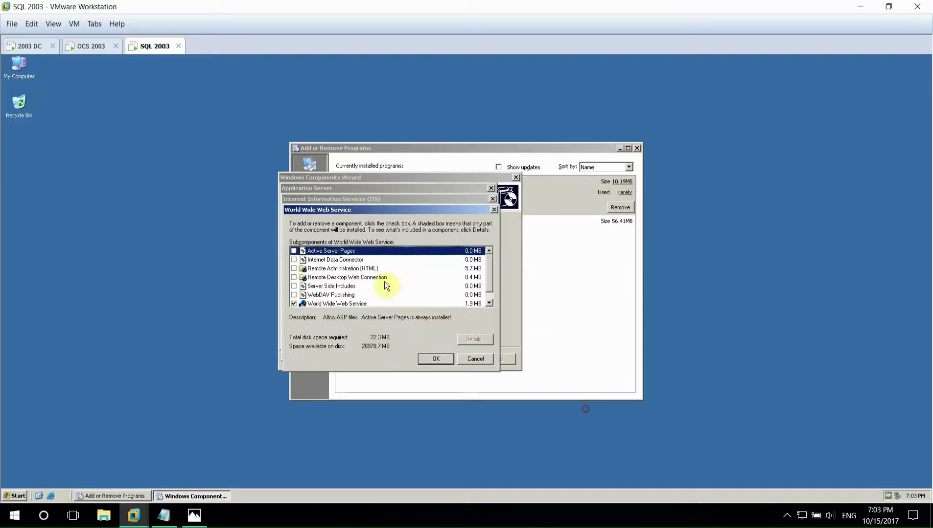
{"action": "left_click", "coordinate": [294, 251]}
{"action": "left_click", "coordinate": [294, 286]}
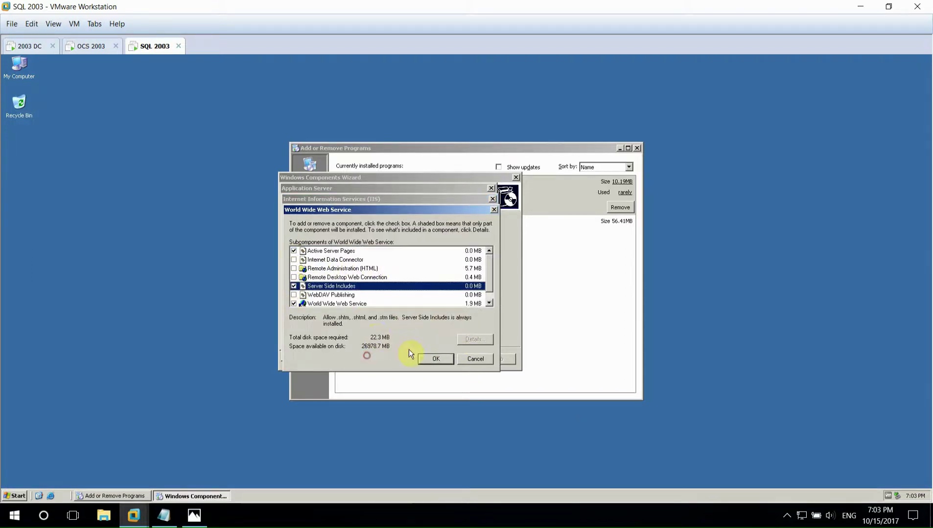
{"action": "left_click", "coordinate": [434, 359]}
{"action": "left_click", "coordinate": [434, 348]}
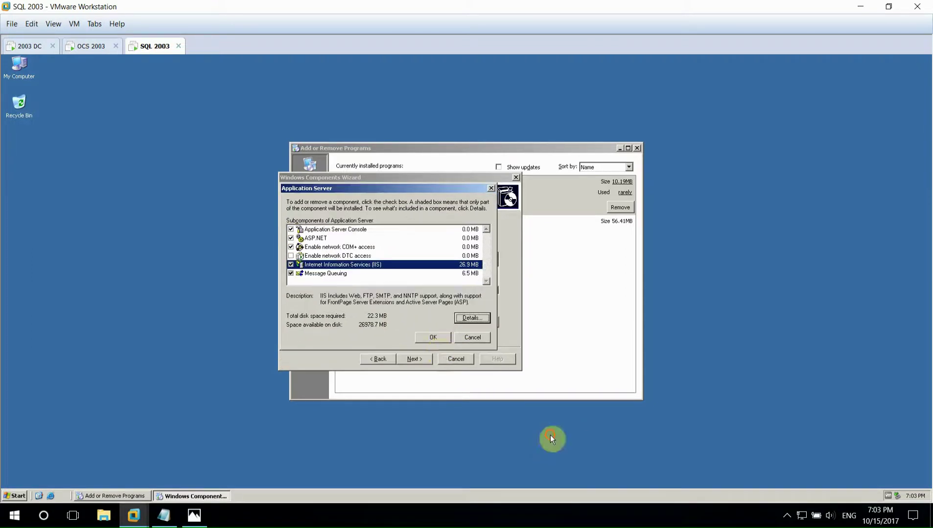
{"action": "left_click", "coordinate": [434, 342]}
- Install the selected Windows components and close the wizard once configuration completes
{"action": "key", "text": "alt+n"}
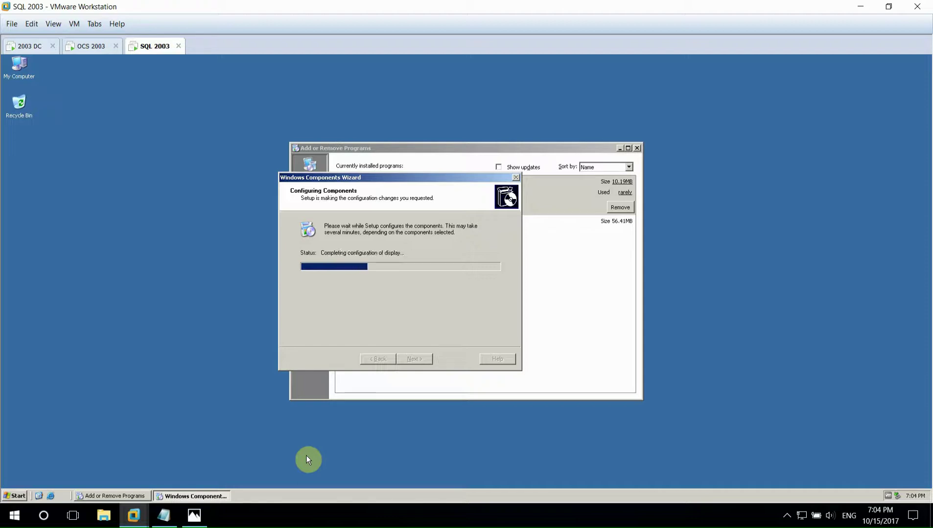
{"action": "left_click", "coordinate": [786, 516]}
{"action": "left_click", "coordinate": [785, 516]}
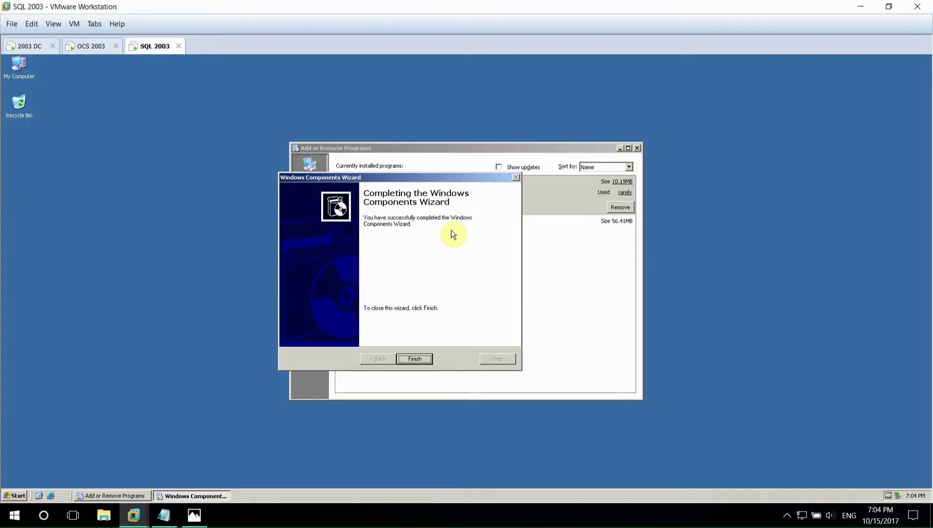
{"action": "left_click", "coordinate": [414, 359]}
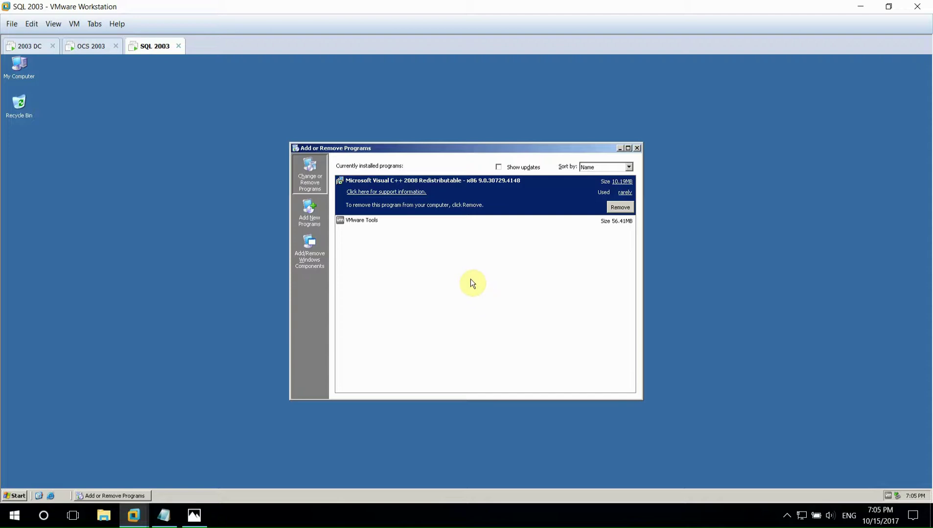
- Review the SQL Server 2005 SP2 step in the Lab-OCS notes
{"action": "left_click", "coordinate": [166, 516]}
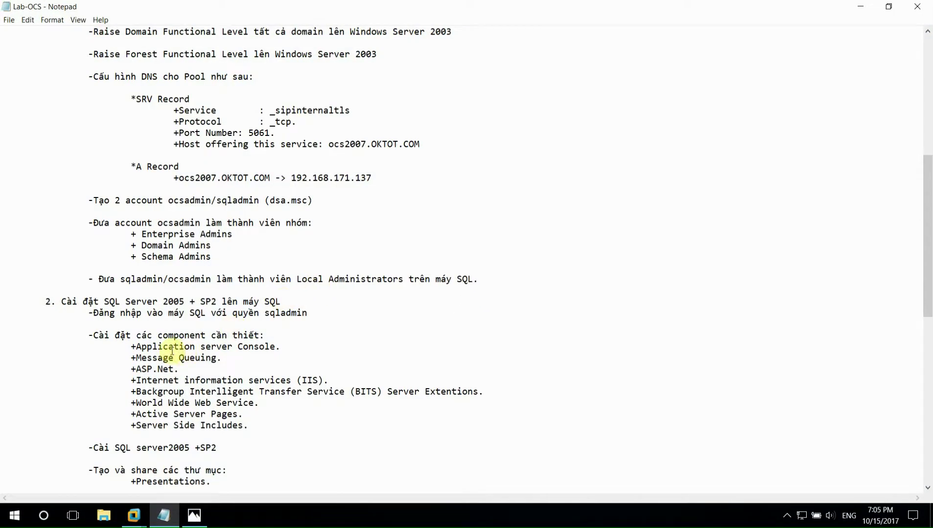
{"action": "scroll", "coordinate": [157, 396], "scroll_direction": "down", "scroll_amount": 1}
{"action": "left_click_drag", "start_coordinate": [94, 414], "coordinate": [218, 414]}
{"action": "left_click", "coordinate": [182, 442]}
- Close Add or Remove Programs and launch SQL Server 2005 setup from E:\SQL2005\SQL2005\Servers
{"action": "key", "text": "alt+Tab"}
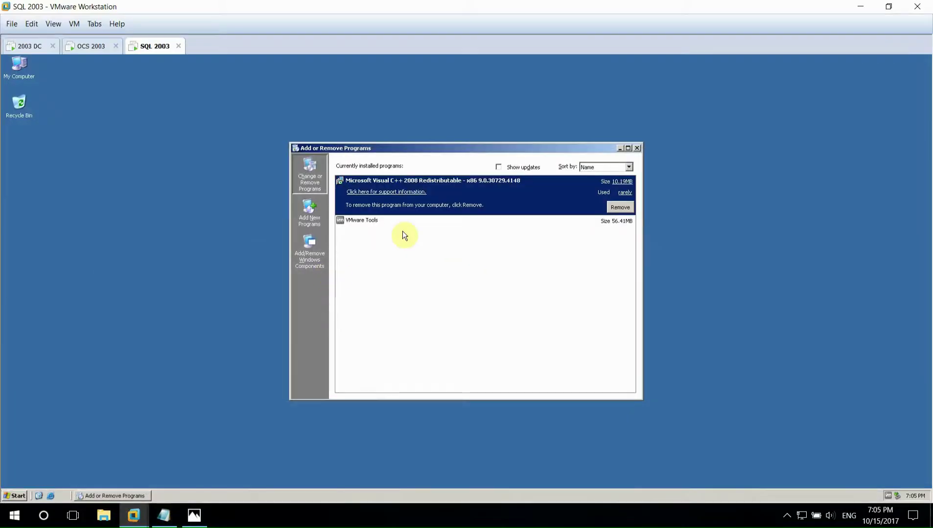
{"action": "left_click", "coordinate": [636, 146]}
{"action": "double_click", "coordinate": [20, 71]}
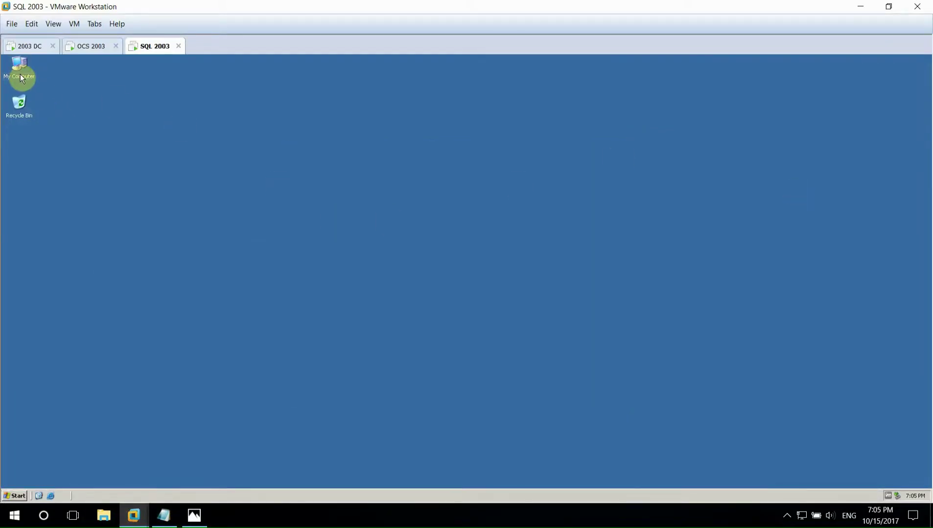
{"action": "double_click", "coordinate": [94, 204]}
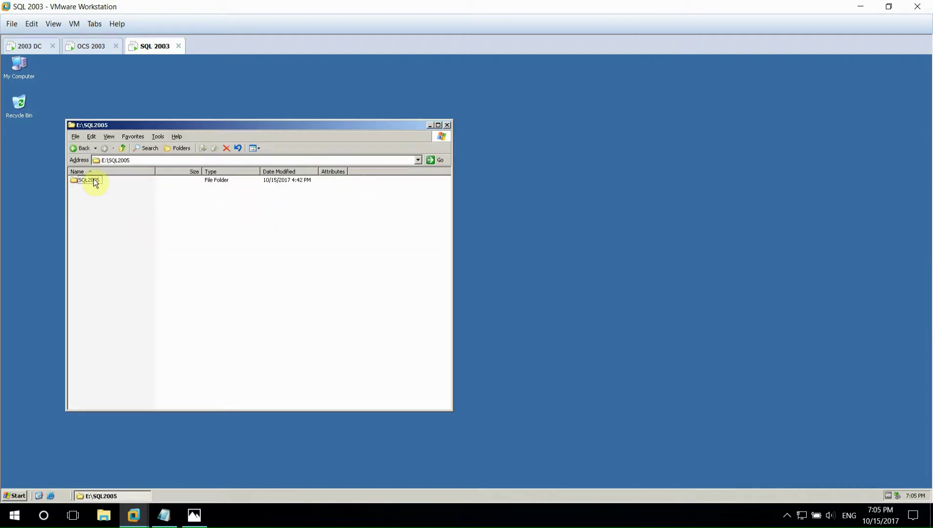
{"action": "double_click", "coordinate": [93, 180]}
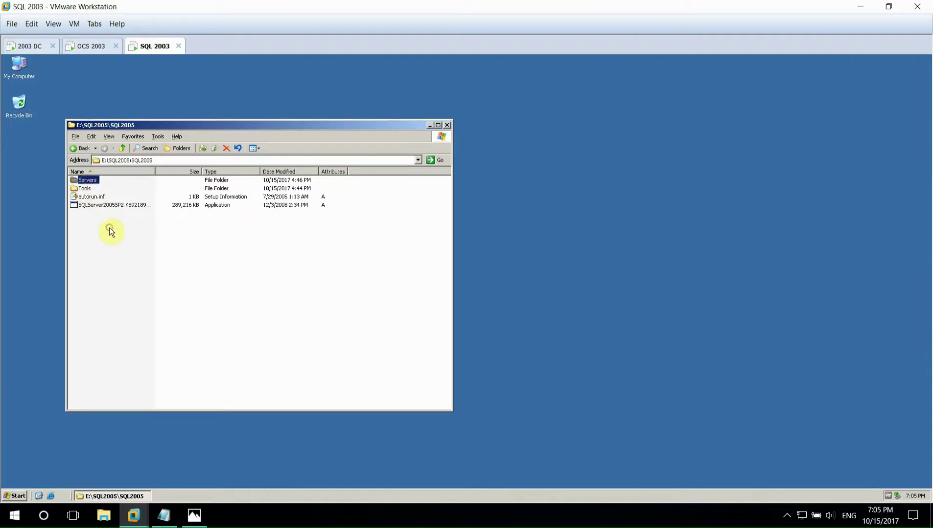
{"action": "key", "text": "Return"}
{"action": "double_click", "coordinate": [95, 297]}
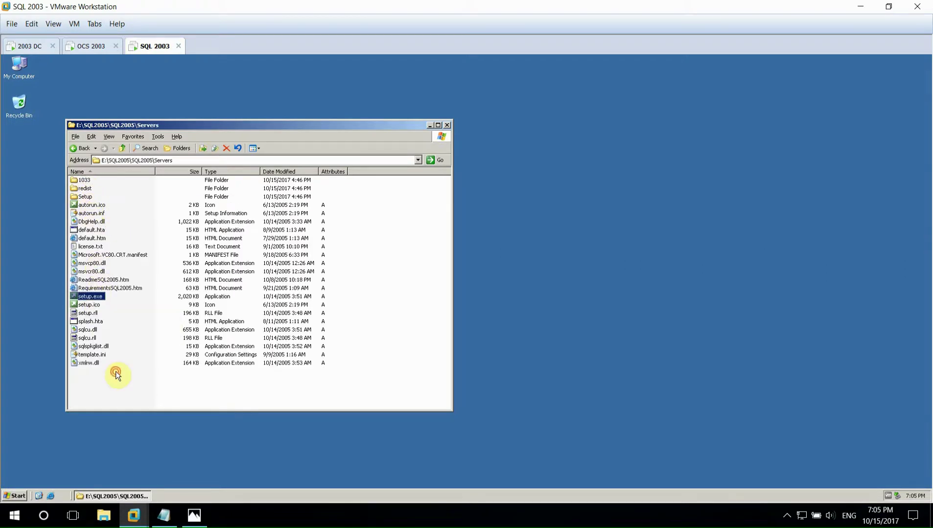
- Copy the folder name Presentations from the Lab-OCS notes
{"action": "left_click", "coordinate": [169, 518]}
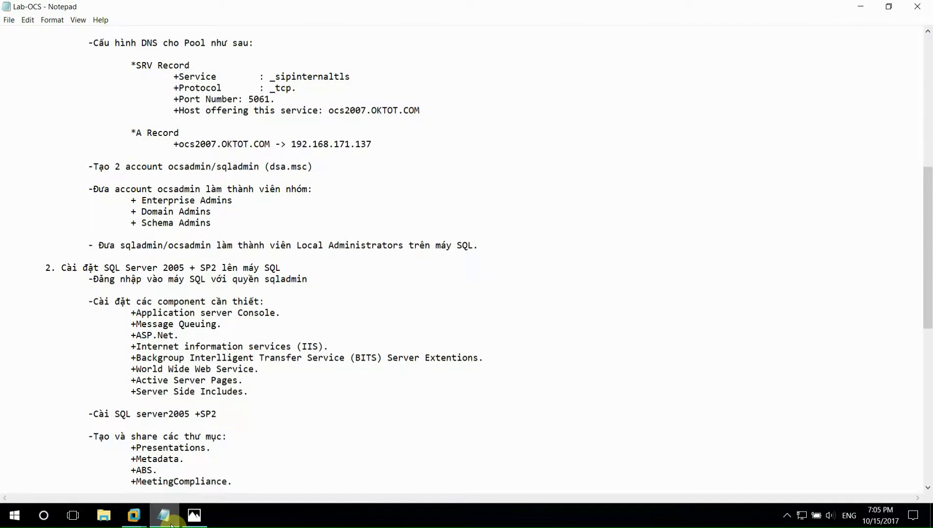
{"action": "scroll", "coordinate": [201, 437], "scroll_direction": "down", "scroll_amount": 2}
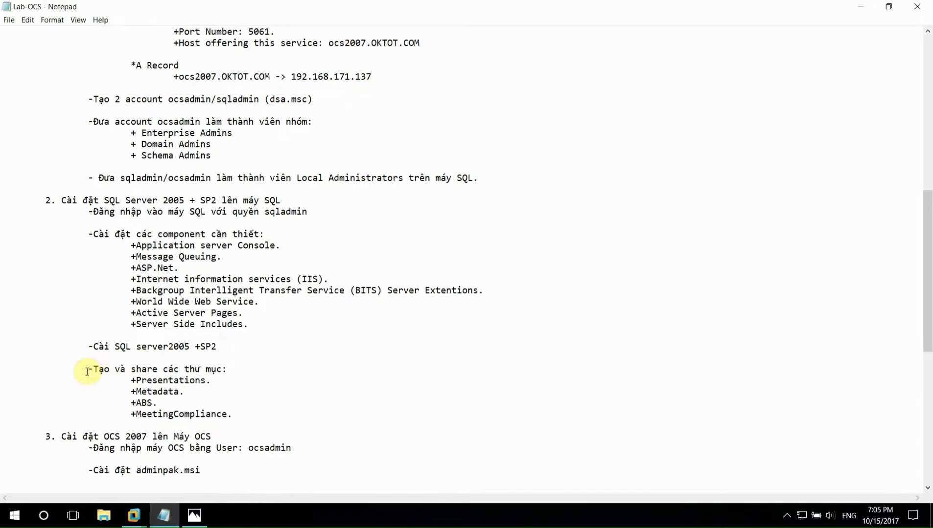
{"action": "left_click_drag", "start_coordinate": [89, 370], "coordinate": [211, 415]}
{"action": "left_click", "coordinate": [152, 383]}
{"action": "left_click_drag", "start_coordinate": [136, 380], "coordinate": [205, 381]}
{"action": "key", "text": "shift+F10"}
{"action": "key", "text": "Down"}
{"action": "key", "text": "Down"}
{"action": "key", "text": "Down"}
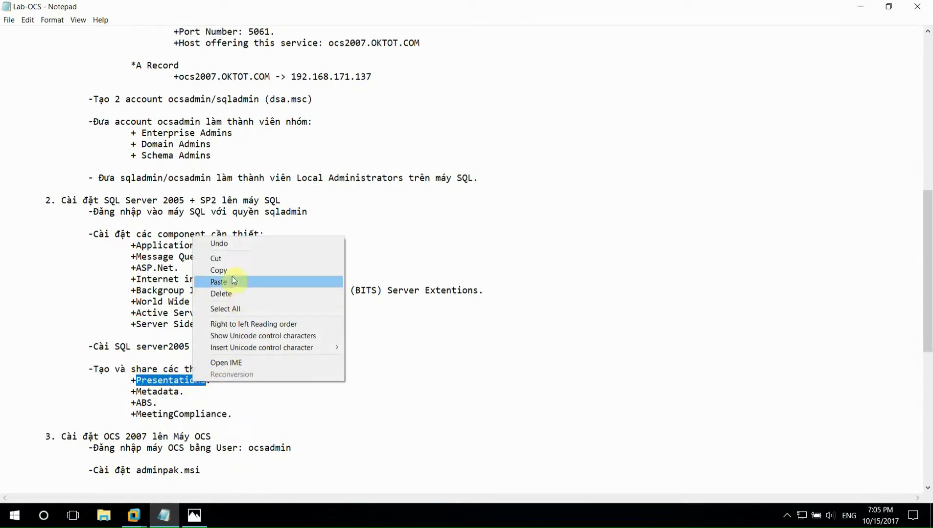
{"action": "key", "text": "Return"}
- Accept the SQL Server 2005 licence terms and take Explorer back up to E:\SQL2005\SQL2005
{"action": "left_click", "coordinate": [133, 515]}
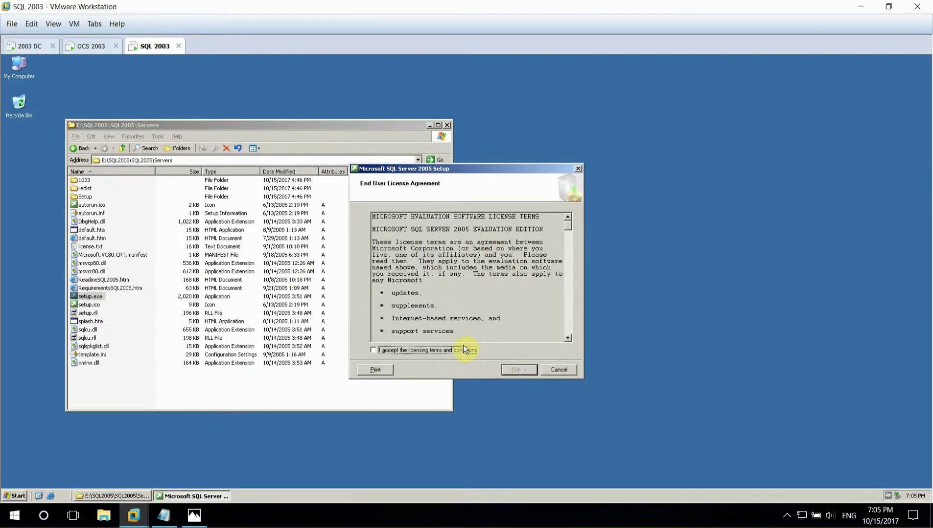
{"action": "left_click", "coordinate": [526, 368]}
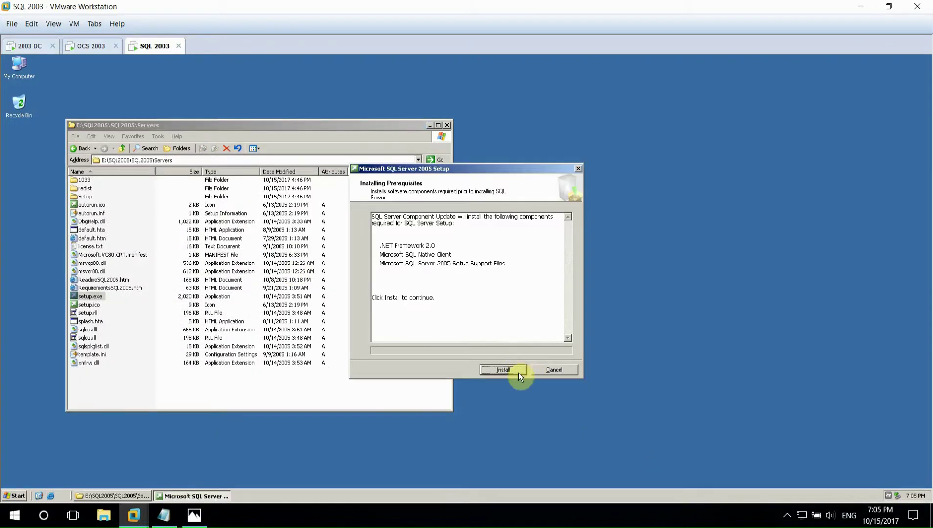
{"action": "left_click", "coordinate": [82, 155]}
{"action": "key", "text": "BackSpace"}
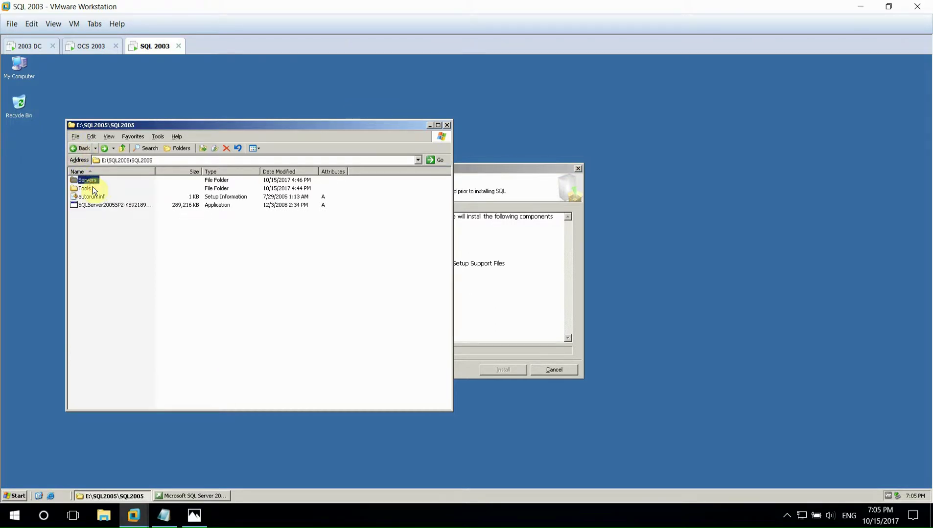
- Open drive E: and create a folder named Presentations at its root
{"action": "key", "text": "BackSpace"}
{"action": "key", "text": "BackSpace"}
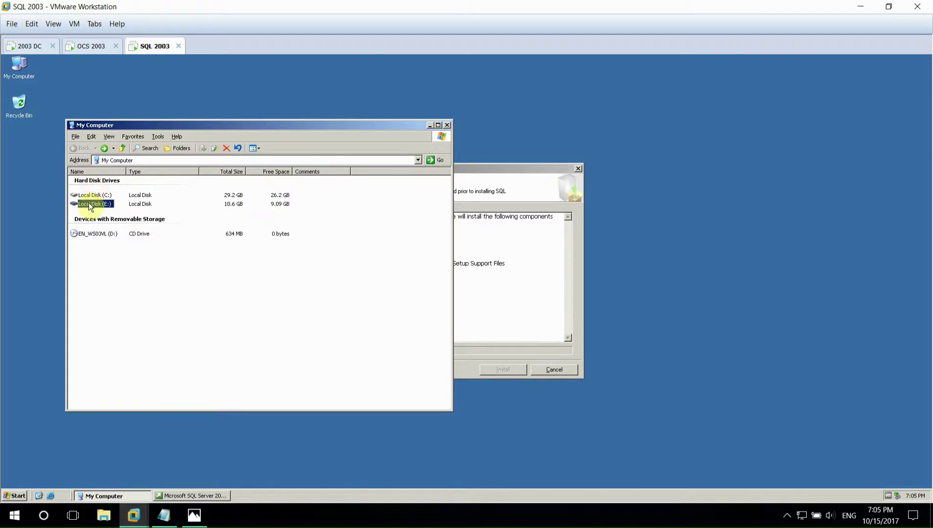
{"action": "double_click", "coordinate": [89, 206]}
{"action": "right_click", "coordinate": [98, 219]}
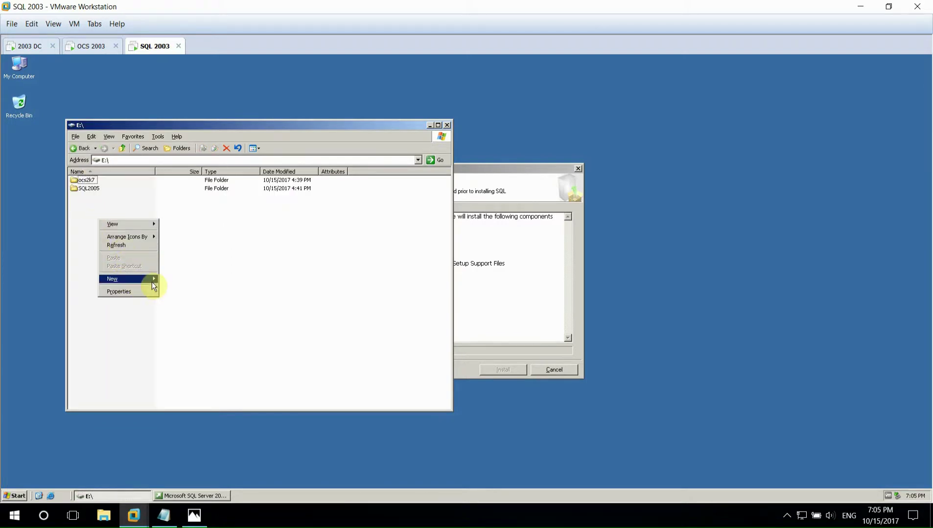
{"action": "left_click", "coordinate": [164, 280]}
{"action": "type", "text": "Presentations"}
{"action": "key", "text": "Return"}
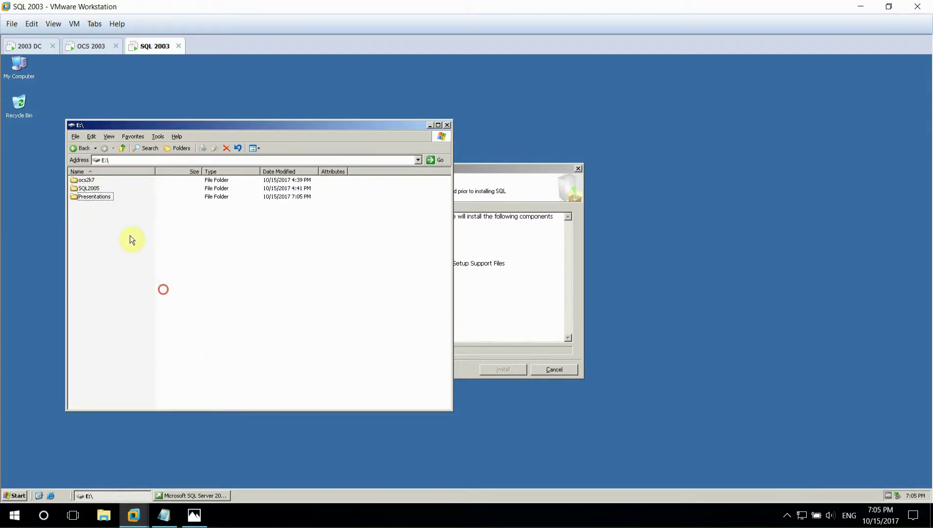
- Create a Metadata folder on E:, pasting the name from the notes
{"action": "left_click", "coordinate": [164, 515]}
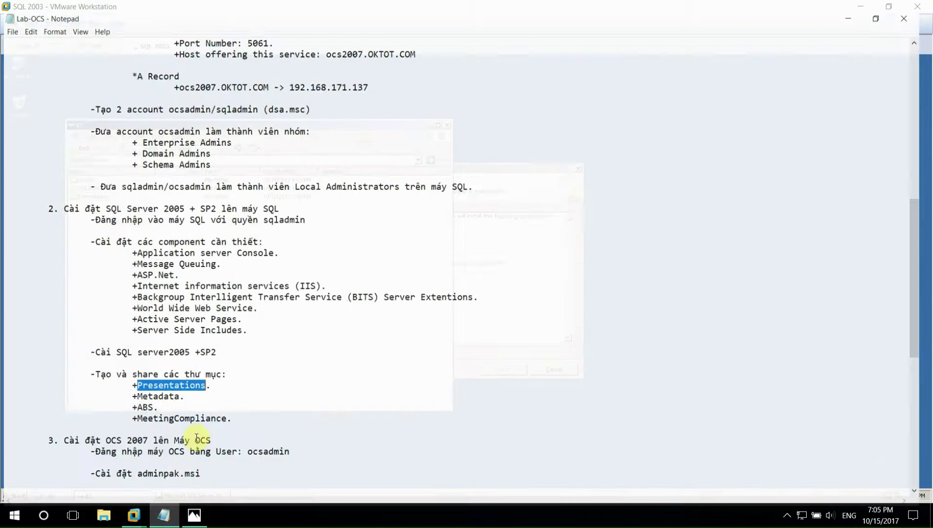
{"action": "left_click_drag", "start_coordinate": [136, 391], "coordinate": [179, 392]}
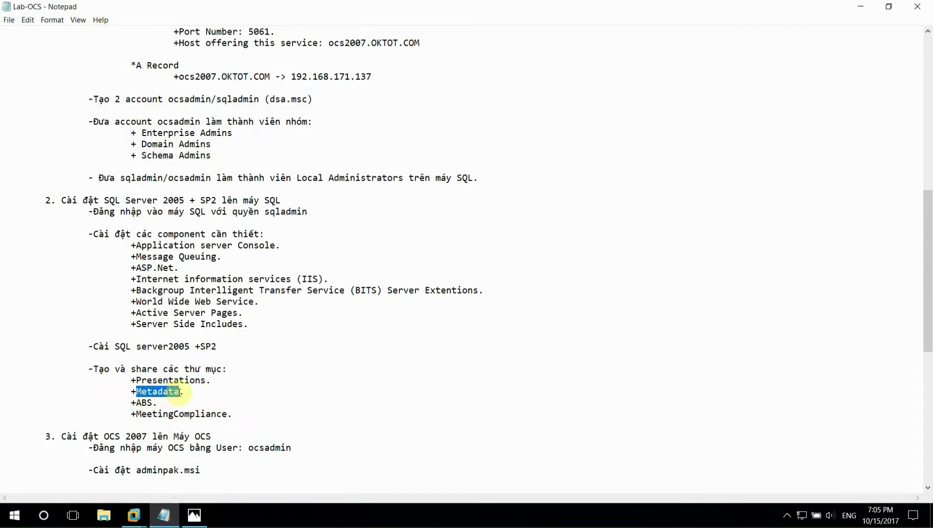
{"action": "left_click", "coordinate": [135, 515]}
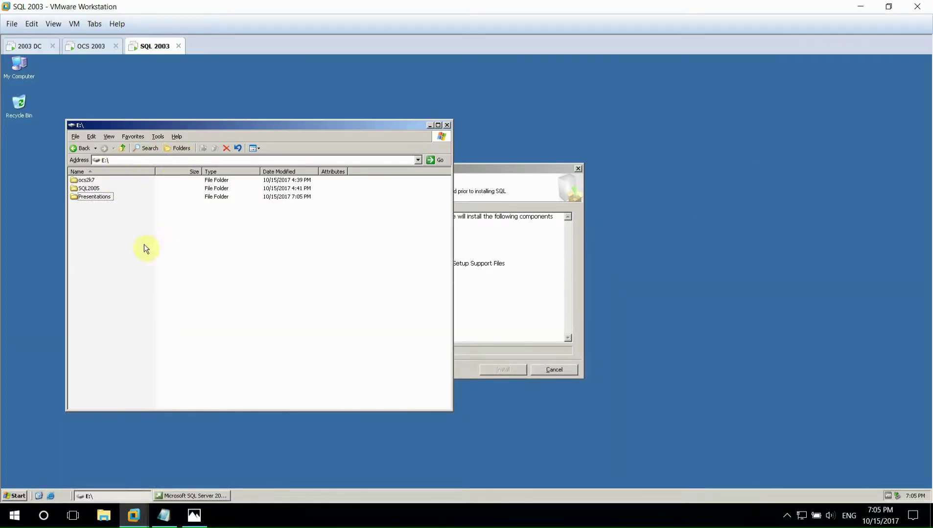
{"action": "right_click", "coordinate": [145, 246]}
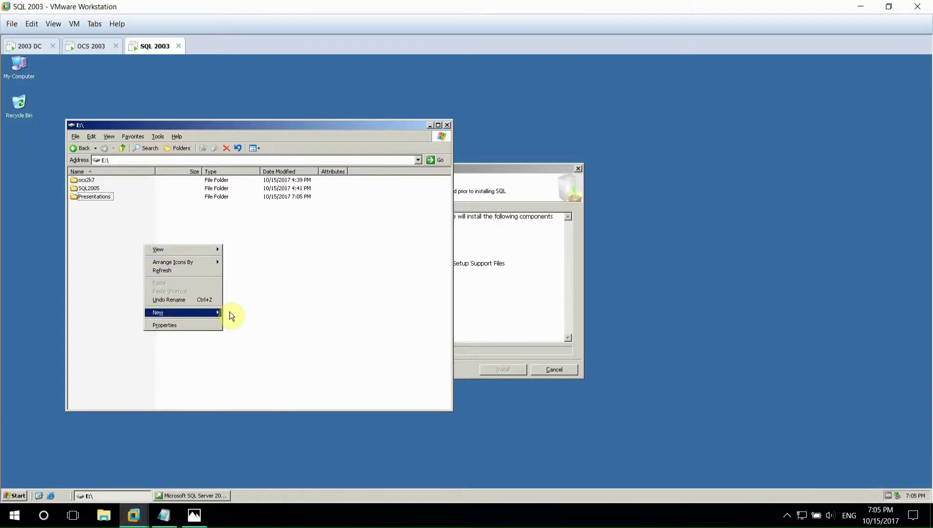
{"action": "mouse_move", "coordinate": [215, 313]}
{"action": "left_click", "coordinate": [254, 313]}
{"action": "key", "text": "ctrl+v"}
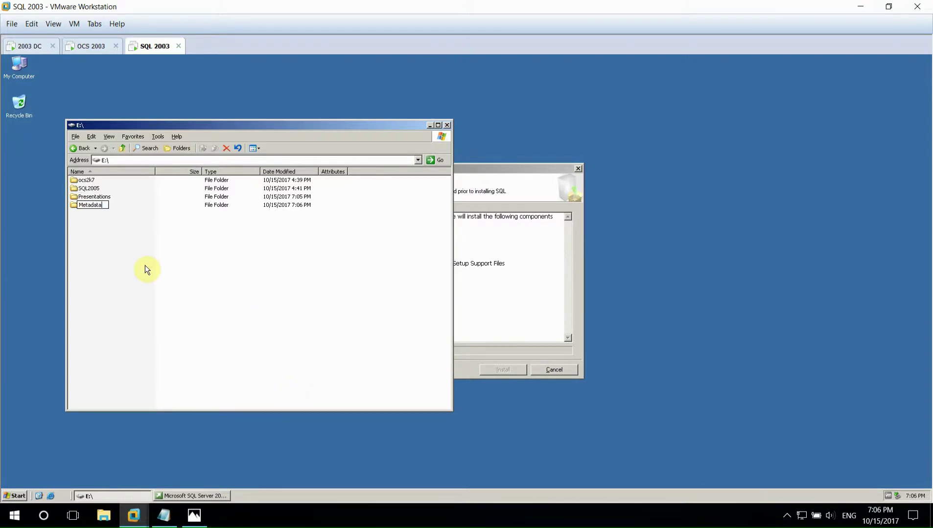
{"action": "key", "text": "Return"}
- Create a MeetingCompliance folder on E:, pasting the name from the notes
{"action": "left_click", "coordinate": [164, 516]}
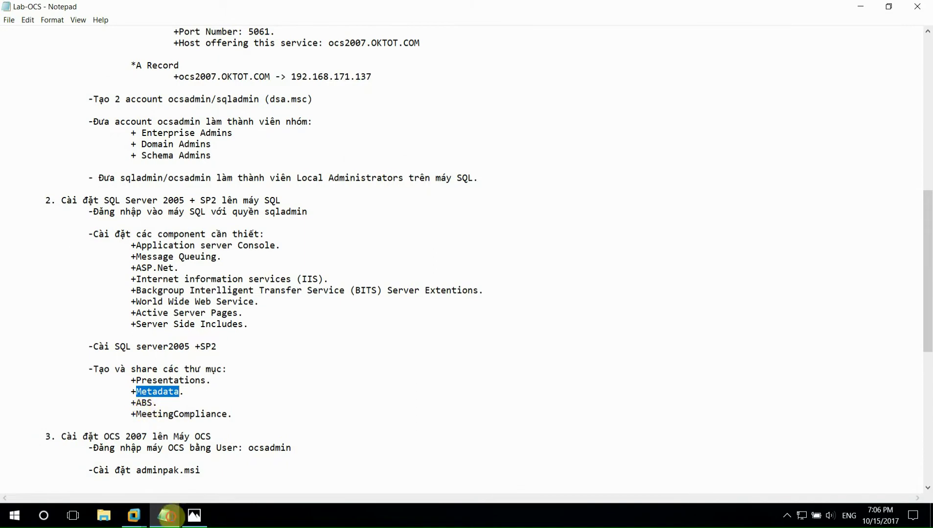
{"action": "left_click_drag", "start_coordinate": [137, 415], "coordinate": [228, 414]}
{"action": "left_click", "coordinate": [133, 516]}
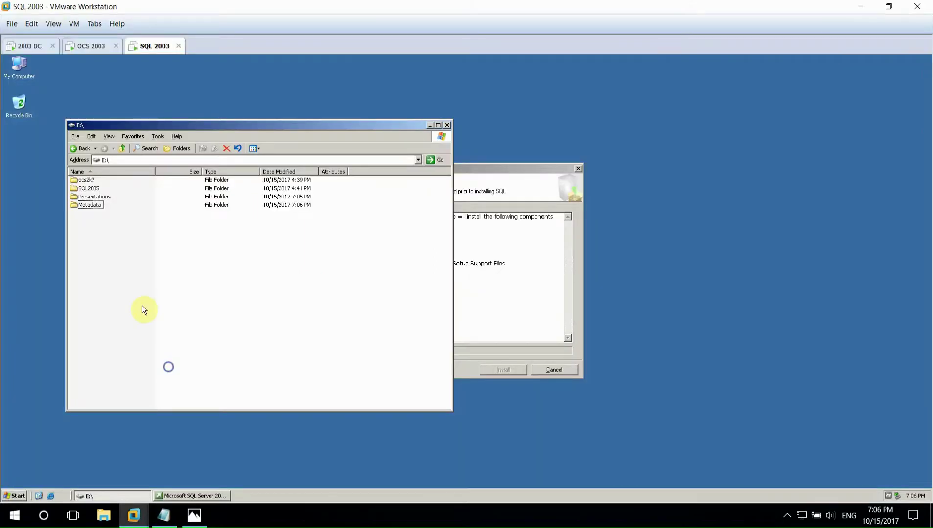
{"action": "right_click", "coordinate": [137, 295]}
{"action": "mouse_move", "coordinate": [205, 362]}
{"action": "left_click", "coordinate": [244, 363]}
{"action": "key", "text": "ctrl+v"}
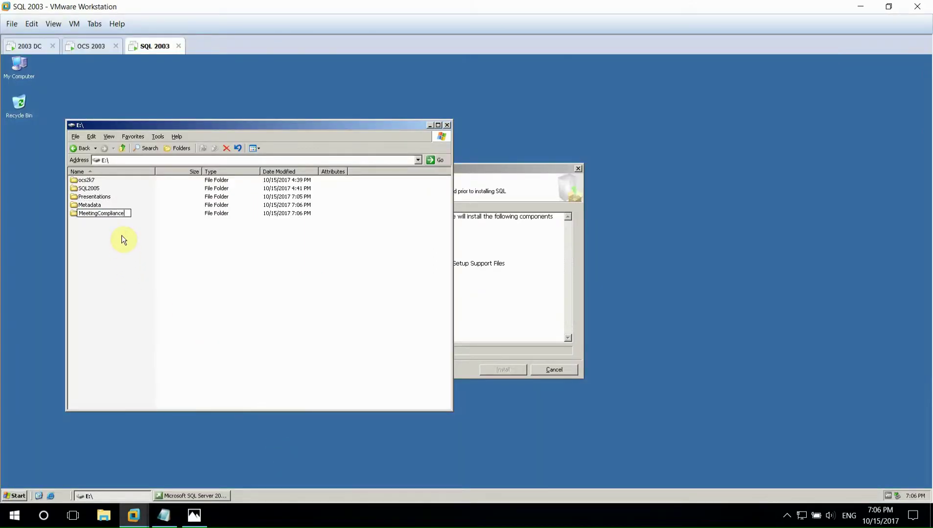
{"action": "key", "text": "Return"}
- Create the ABS folder on E:
{"action": "right_click", "coordinate": [113, 246]}
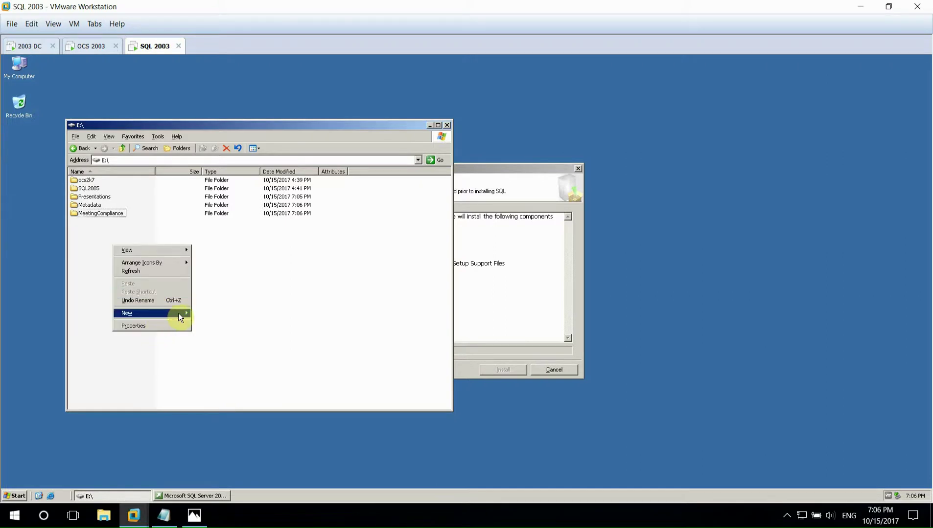
{"action": "mouse_move", "coordinate": [178, 313]}
{"action": "left_click", "coordinate": [256, 389]}
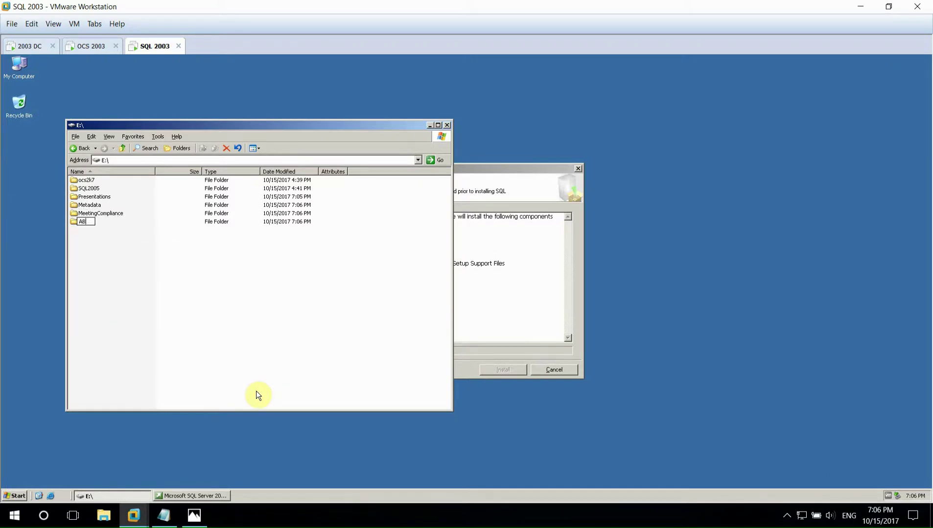
{"action": "type", "text": "ABS"}
{"action": "key", "text": "Return"}
{"action": "right_click", "coordinate": [96, 197]}
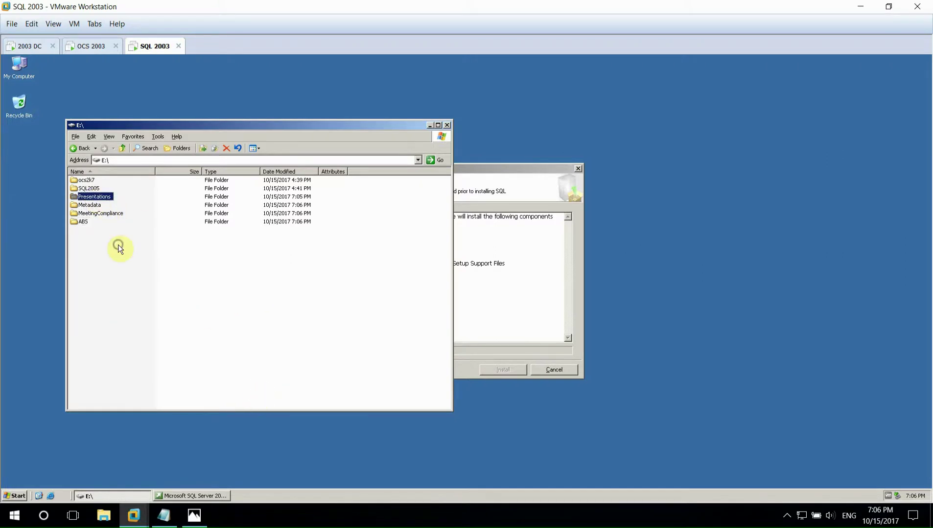
- Share the Presentations, Metadata and MeetingCompliance folders on the network
{"action": "left_click", "coordinate": [154, 288]}
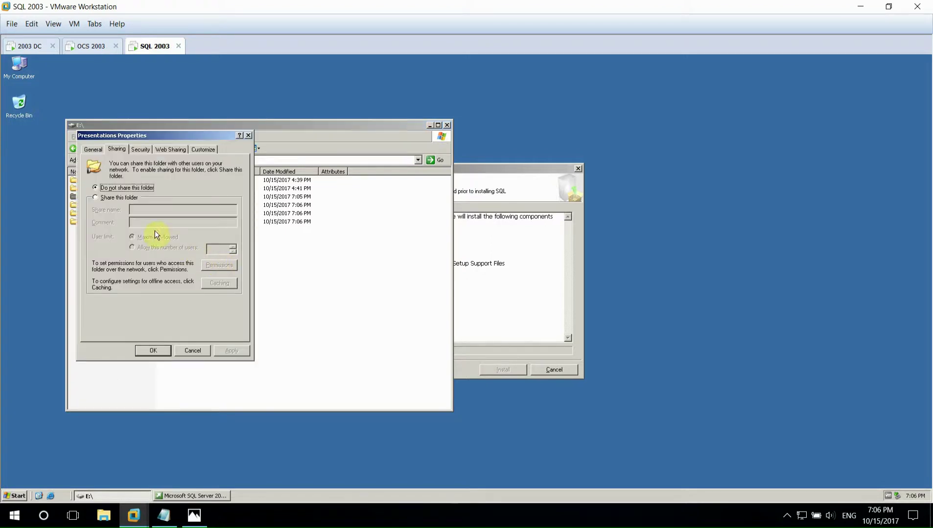
{"action": "left_click", "coordinate": [117, 197]}
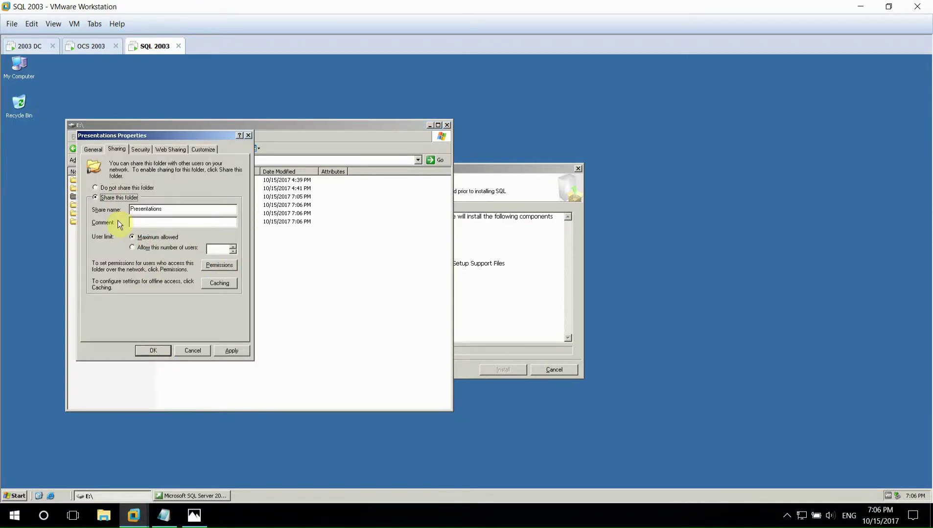
{"action": "left_click", "coordinate": [154, 350]}
{"action": "right_click", "coordinate": [94, 205]}
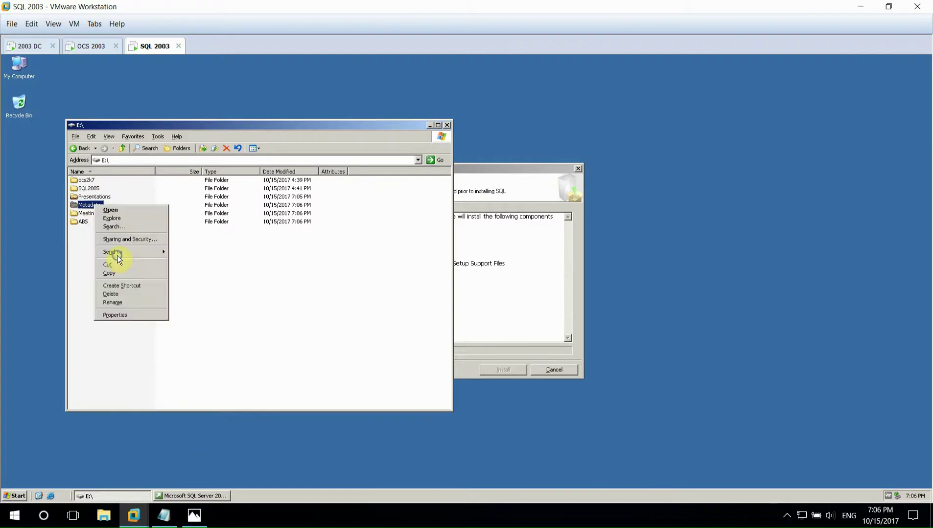
{"action": "left_click", "coordinate": [118, 240]}
{"action": "left_click", "coordinate": [135, 213]}
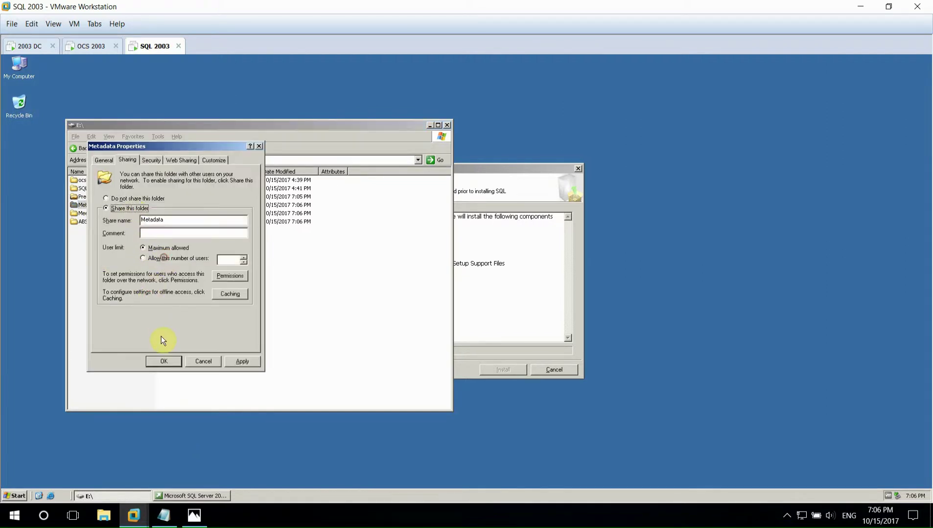
{"action": "left_click", "coordinate": [158, 357]}
{"action": "right_click", "coordinate": [101, 213]}
{"action": "left_click", "coordinate": [120, 244]}
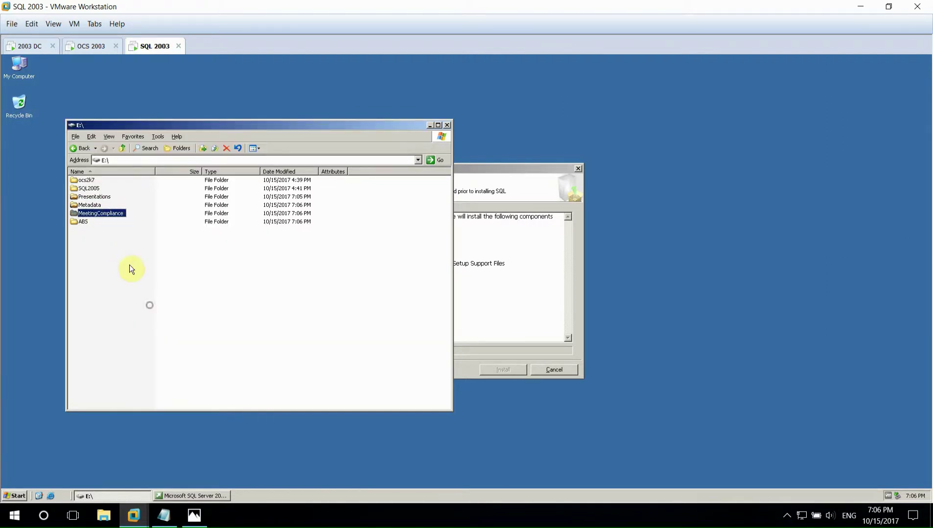
{"action": "left_click", "coordinate": [116, 219]}
{"action": "left_click", "coordinate": [175, 372]}
- Share the ABS folder, then switch the E: drive view to Tiles
{"action": "right_click", "coordinate": [84, 221]}
{"action": "left_click", "coordinate": [109, 256]}
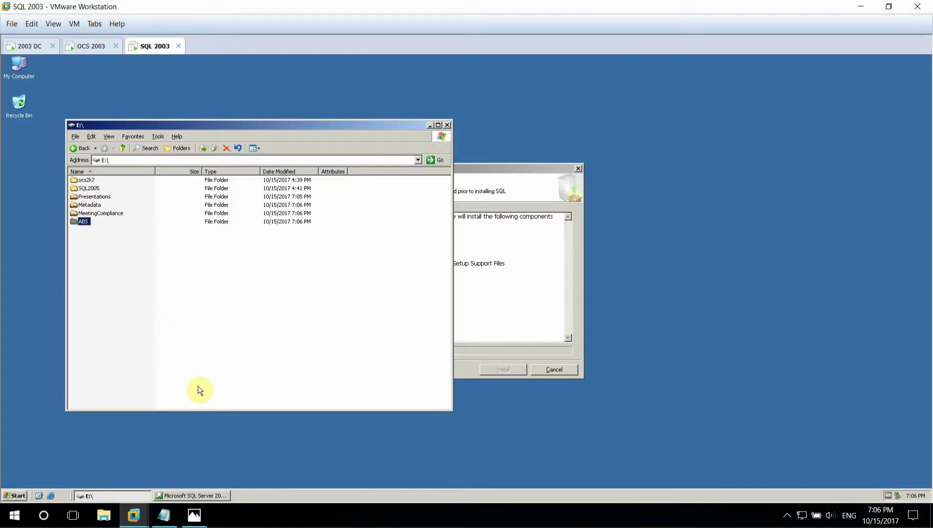
{"action": "left_click", "coordinate": [103, 287]}
{"action": "right_click", "coordinate": [84, 221]}
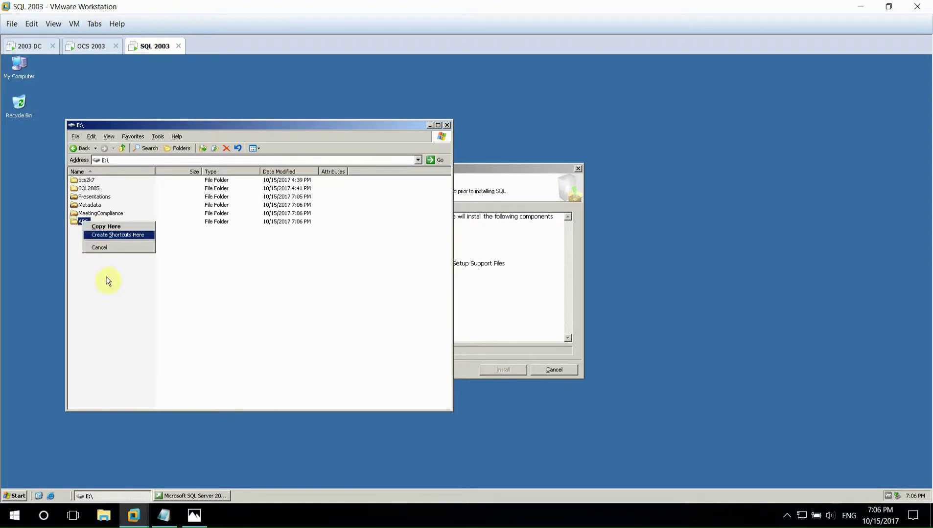
{"action": "left_click", "coordinate": [123, 342]}
{"action": "right_click", "coordinate": [80, 222]}
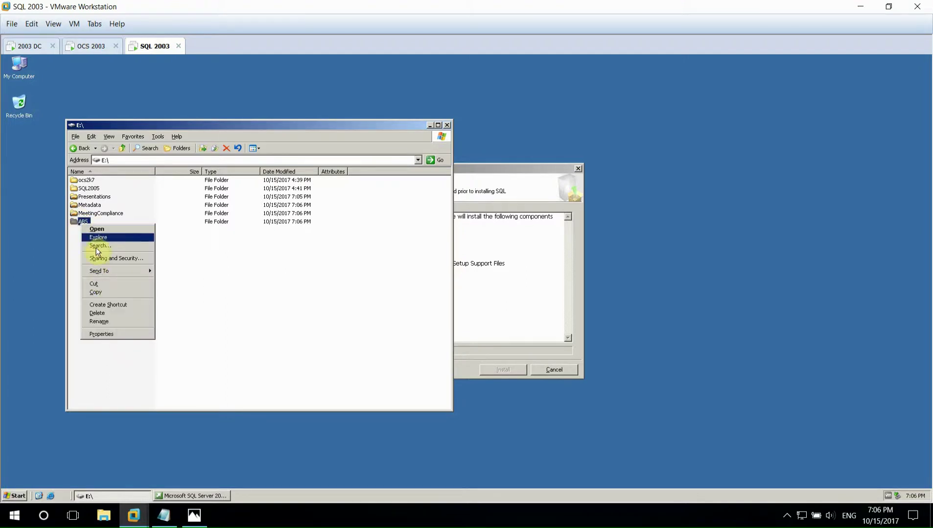
{"action": "left_click", "coordinate": [108, 258]}
{"action": "left_click", "coordinate": [55, 132]}
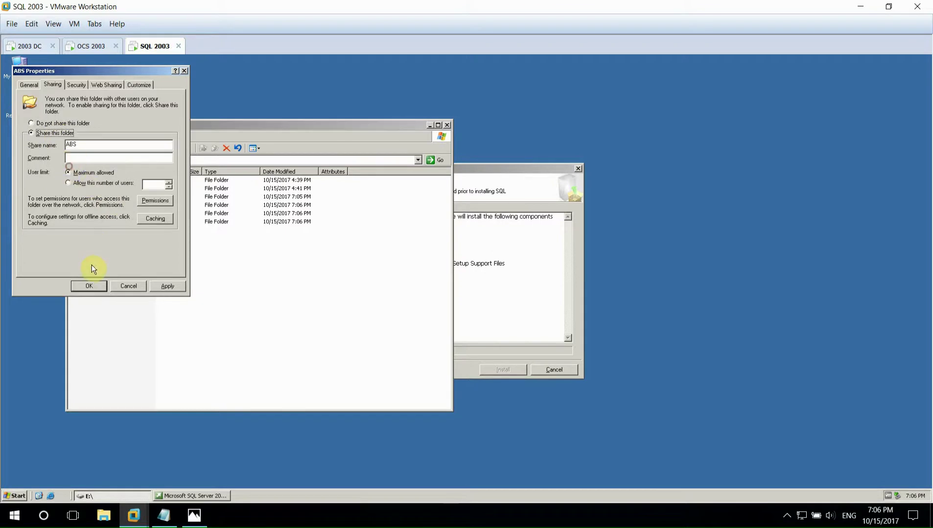
{"action": "left_click", "coordinate": [90, 287]}
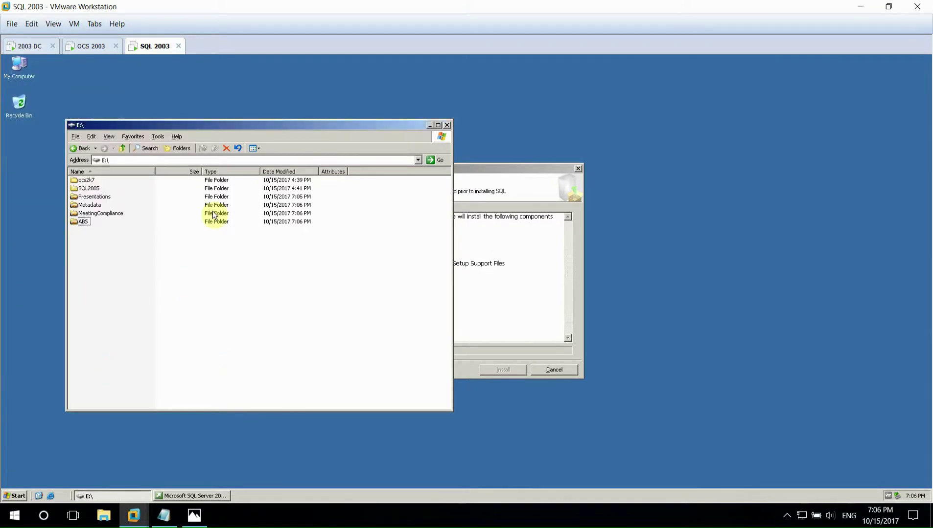
{"action": "left_click", "coordinate": [257, 148]}
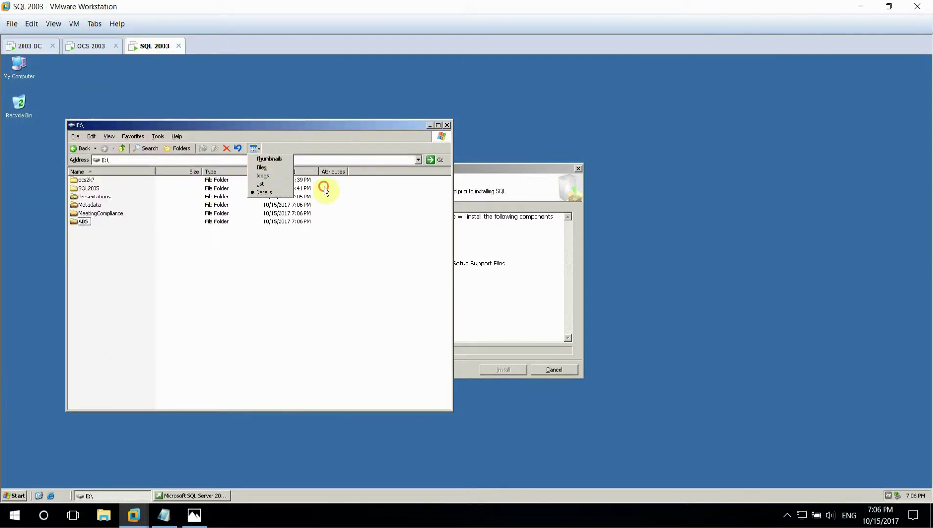
{"action": "left_click", "coordinate": [261, 165]}
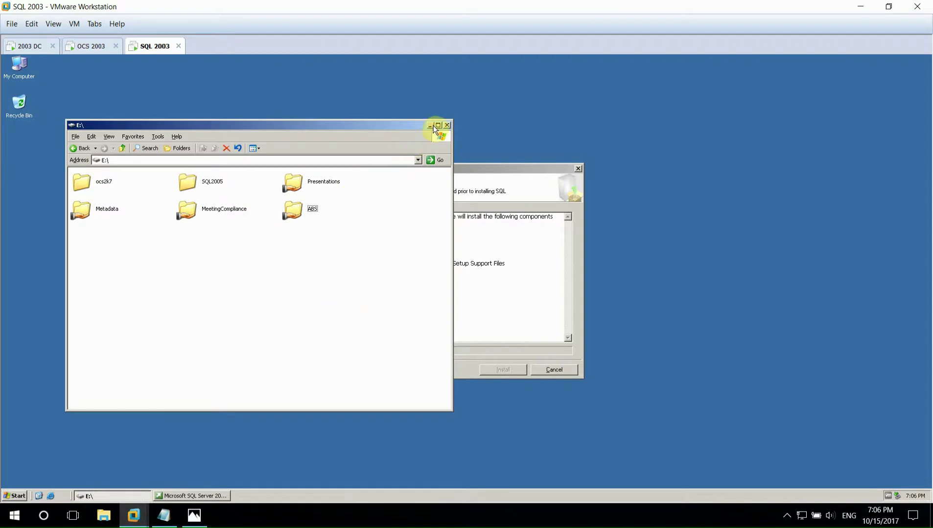
- Let the SQL Server 2005 prerequisites finish installing, then continue past the welcome page
{"action": "left_click", "coordinate": [540, 160]}
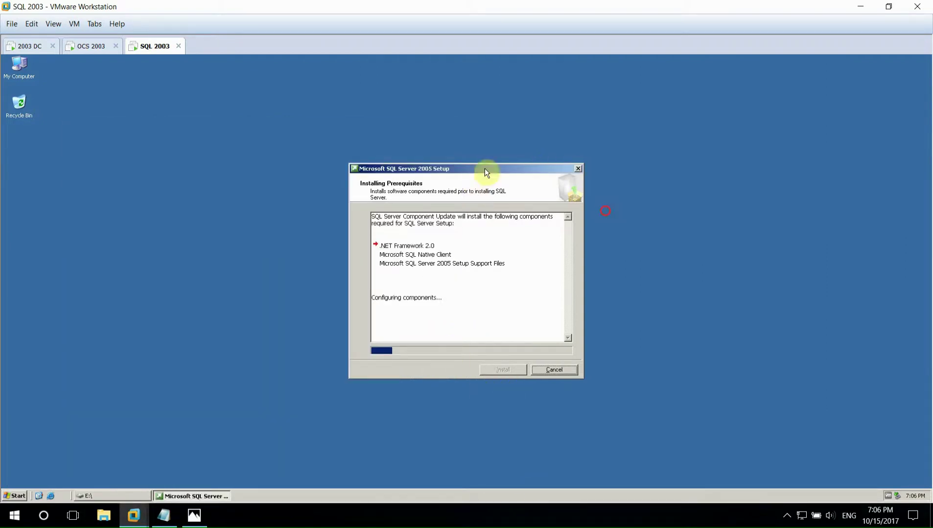
{"action": "left_click", "coordinate": [164, 515]}
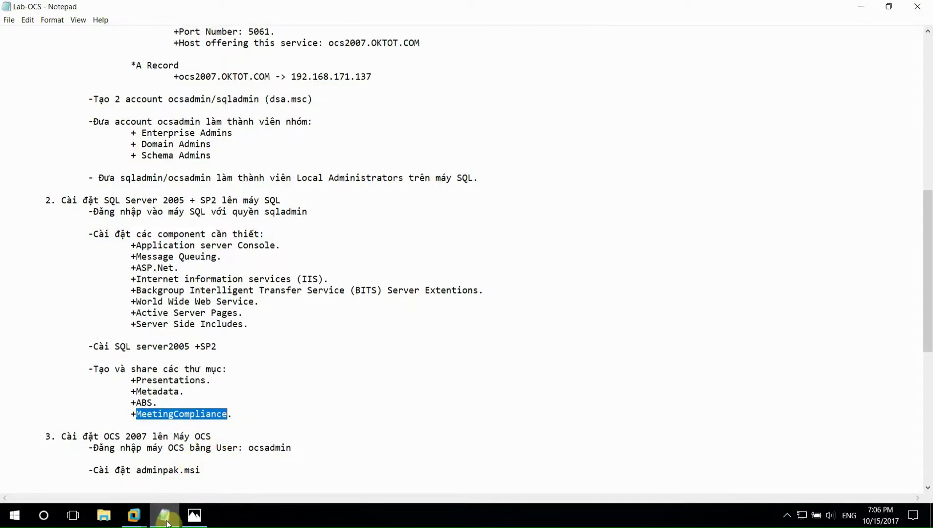
{"action": "left_click", "coordinate": [178, 514]}
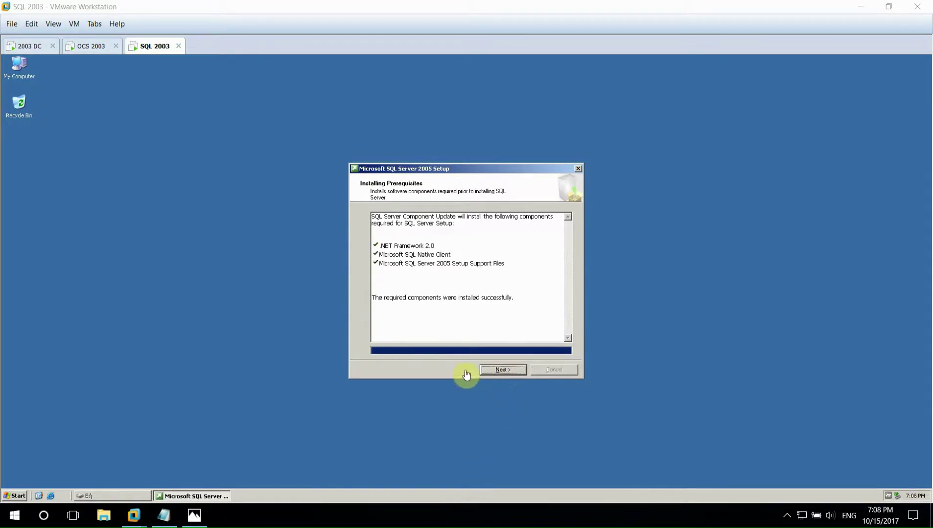
{"action": "left_click", "coordinate": [491, 371]}
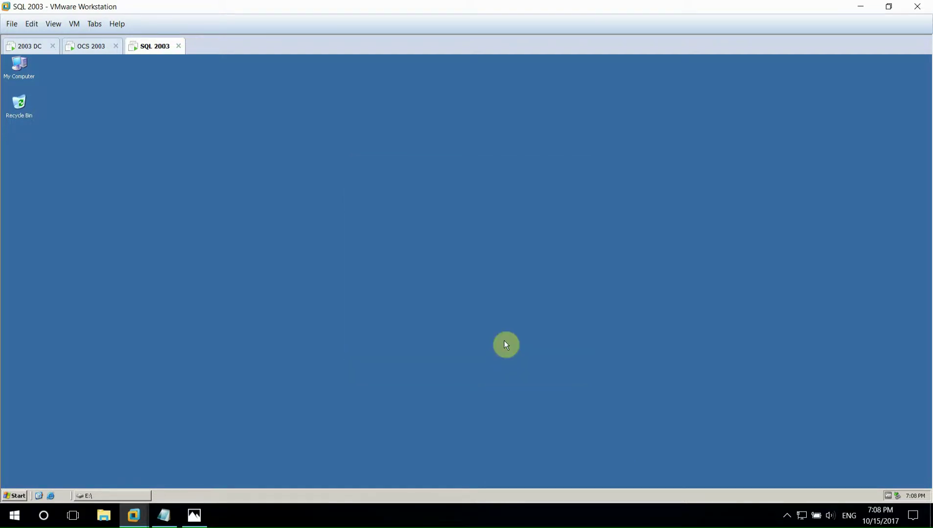
{"action": "left_click", "coordinate": [514, 367]}
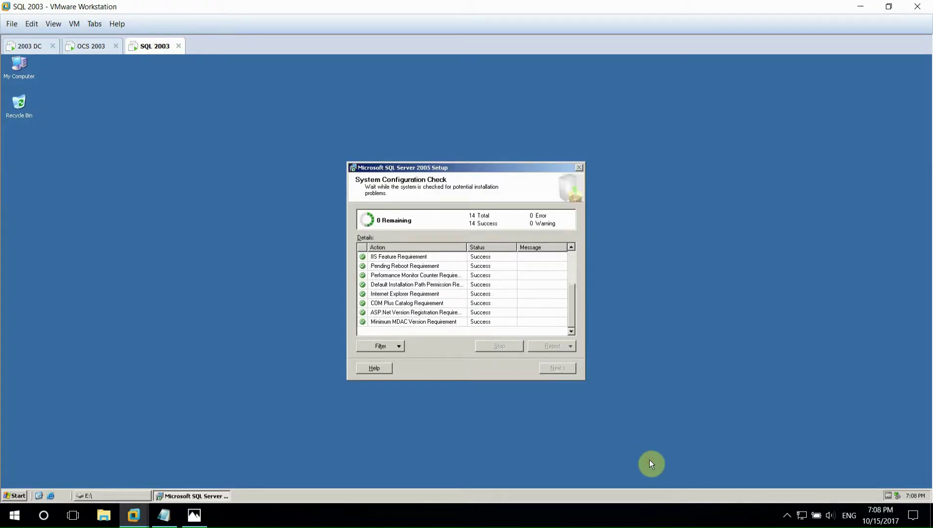
- Pass the configuration check and registration pages, select all six components, and keep the default instance
{"action": "left_click", "coordinate": [554, 367]}
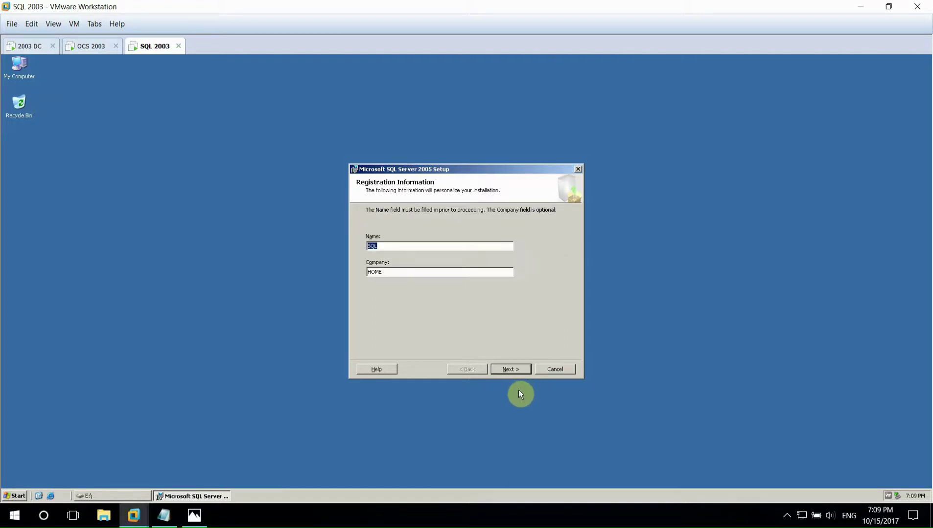
{"action": "left_click", "coordinate": [511, 369]}
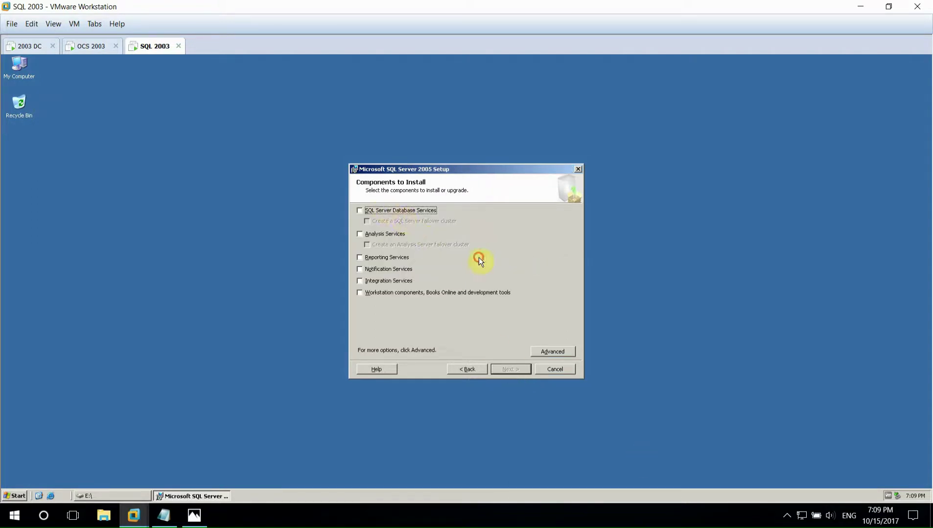
{"action": "left_click", "coordinate": [360, 211]}
{"action": "left_click", "coordinate": [360, 234]}
{"action": "left_click", "coordinate": [362, 257]}
{"action": "left_click", "coordinate": [360, 269]}
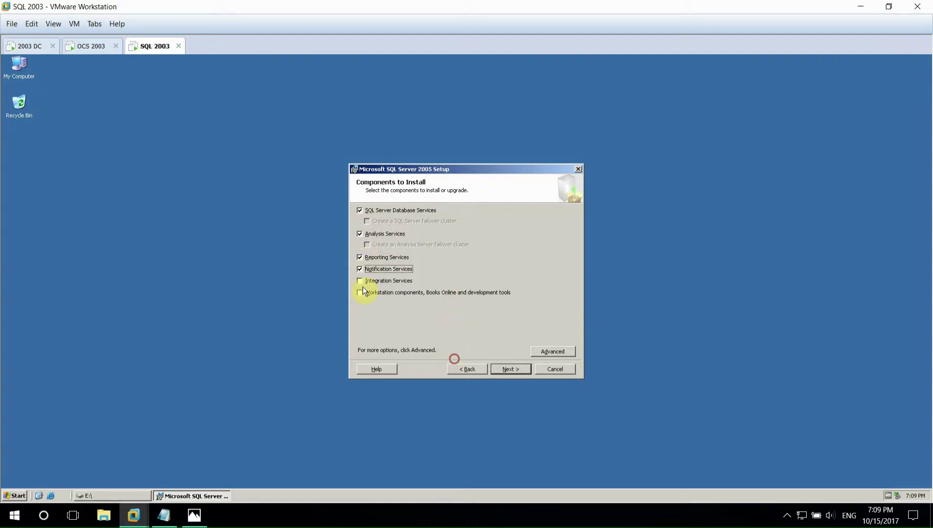
{"action": "left_click", "coordinate": [360, 281]}
{"action": "left_click", "coordinate": [360, 293]}
{"action": "left_click", "coordinate": [510, 369]}
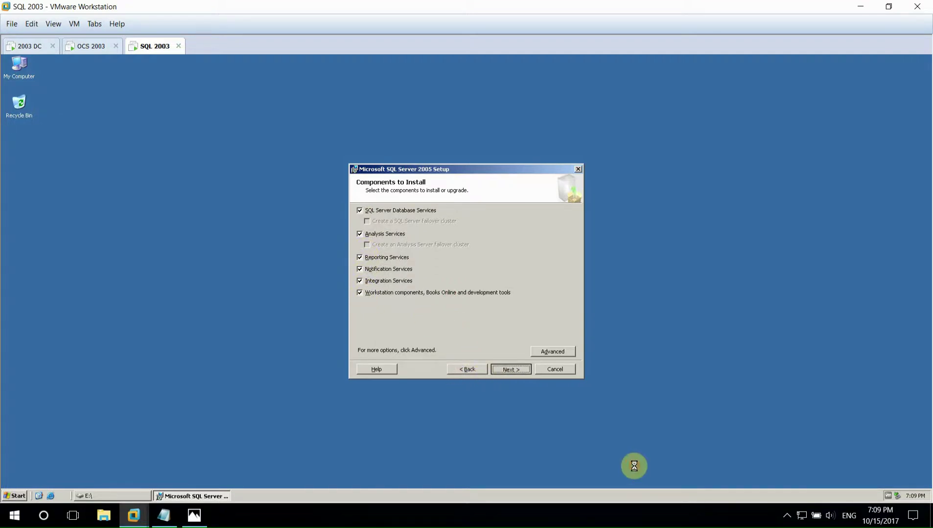
{"action": "left_click", "coordinate": [516, 367]}
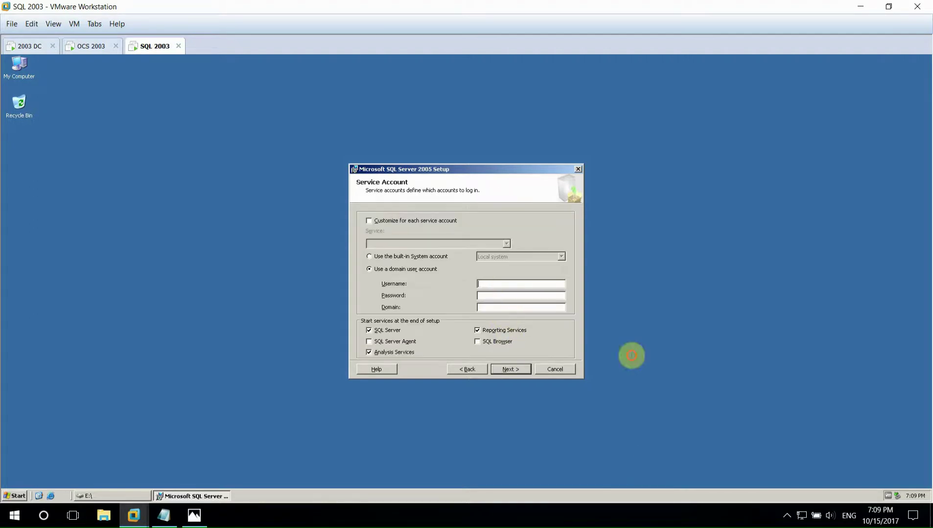
- Enter the domain service account credentials and have SQL Server Agent start as well
{"action": "type", "text": "O"}
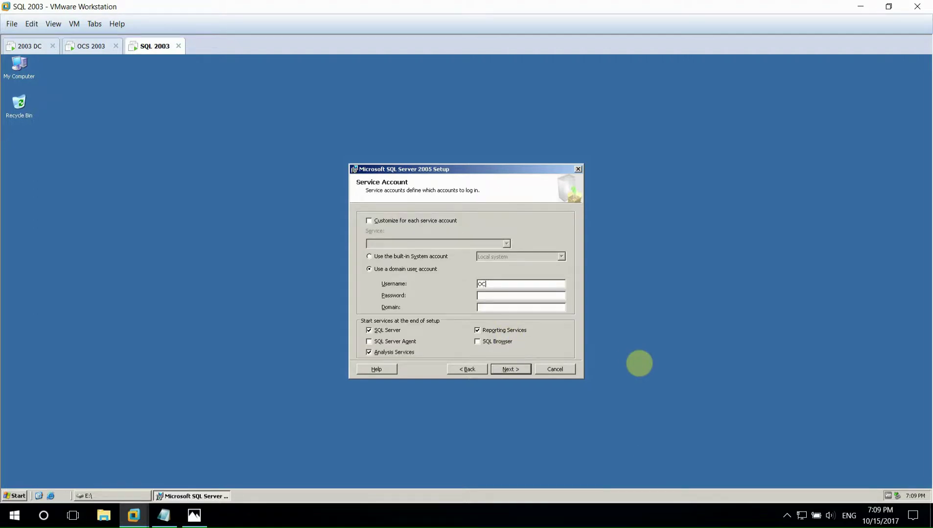
{"action": "type", "text": "ocs"}
{"action": "type", "text": "admin"}
{"action": "type", "text": "oktot.com"}
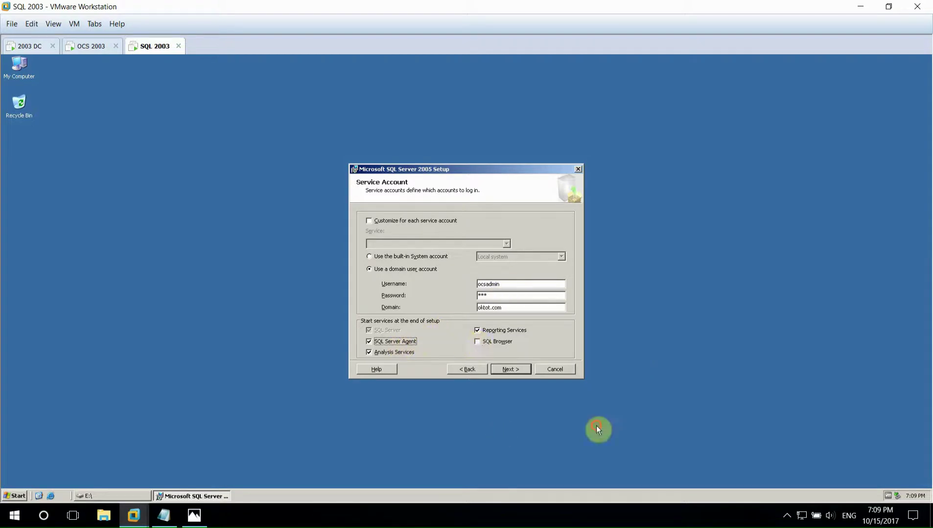
{"action": "left_click", "coordinate": [478, 342]}
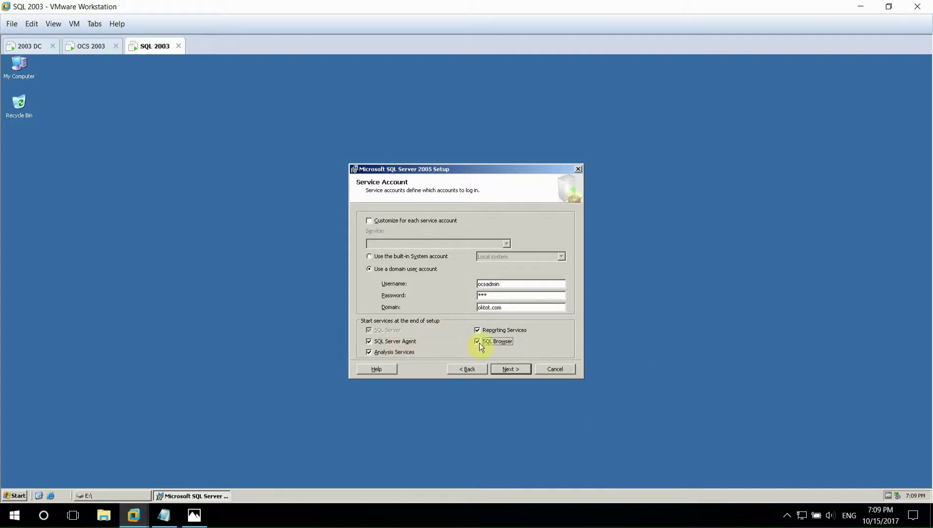
{"action": "left_click", "coordinate": [507, 370]}
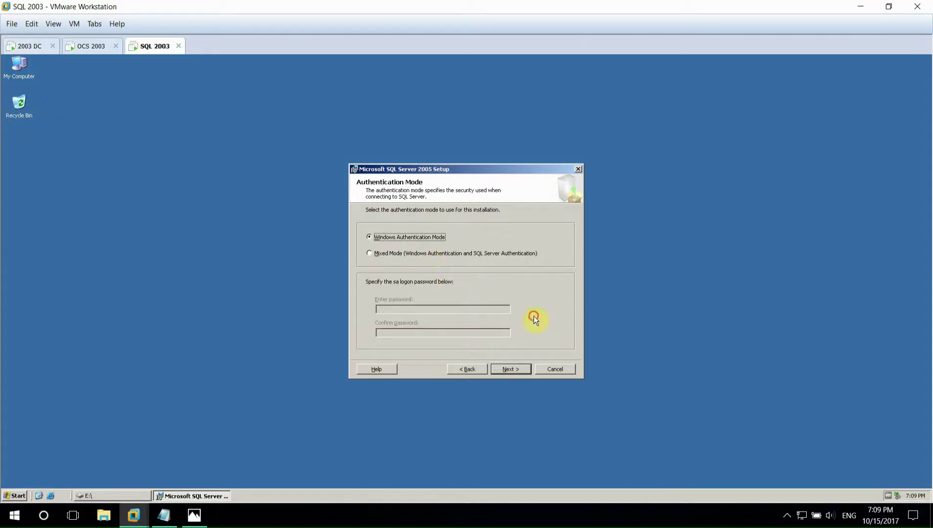
- Choose Mixed Mode authentication and enter the sa password
{"action": "key", "text": "Down"}
{"action": "left_click", "coordinate": [419, 307]}
{"action": "type", "text": "**"}
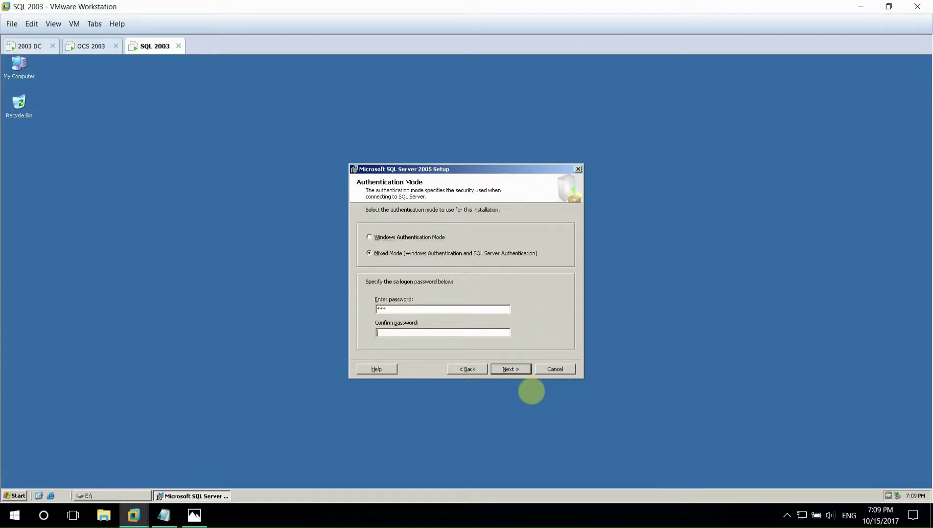
{"action": "type", "text": "***"}
{"action": "left_click", "coordinate": [508, 369]}
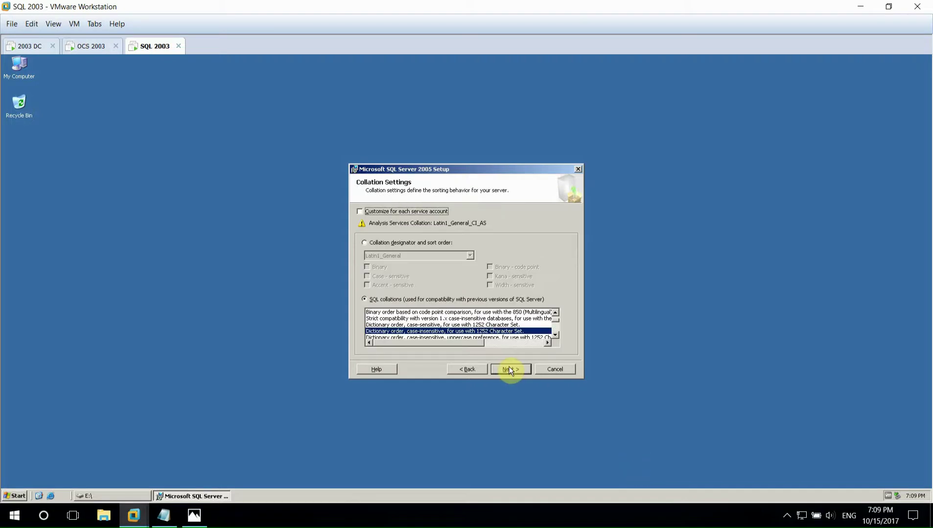
- Keep default collation, report server and error reporting settings, install, and finish setup
{"action": "left_click", "coordinate": [507, 369]}
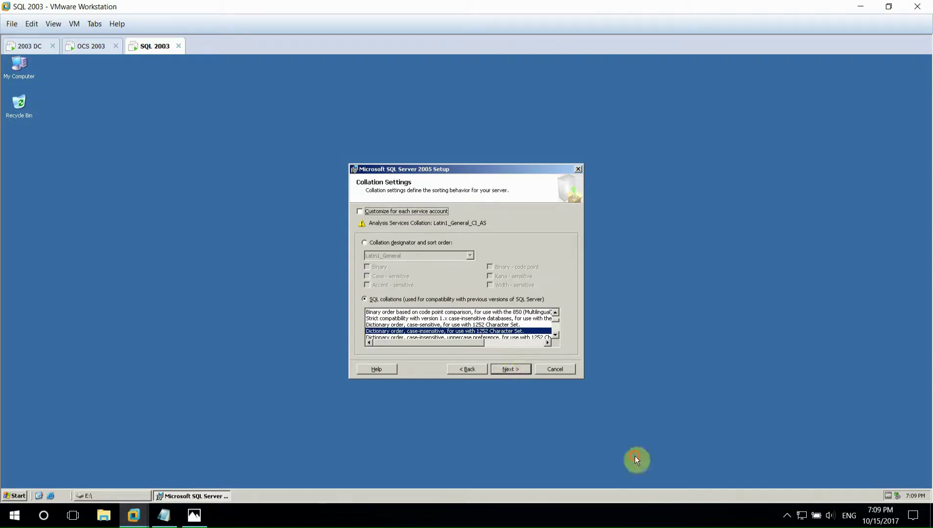
{"action": "left_click", "coordinate": [507, 369]}
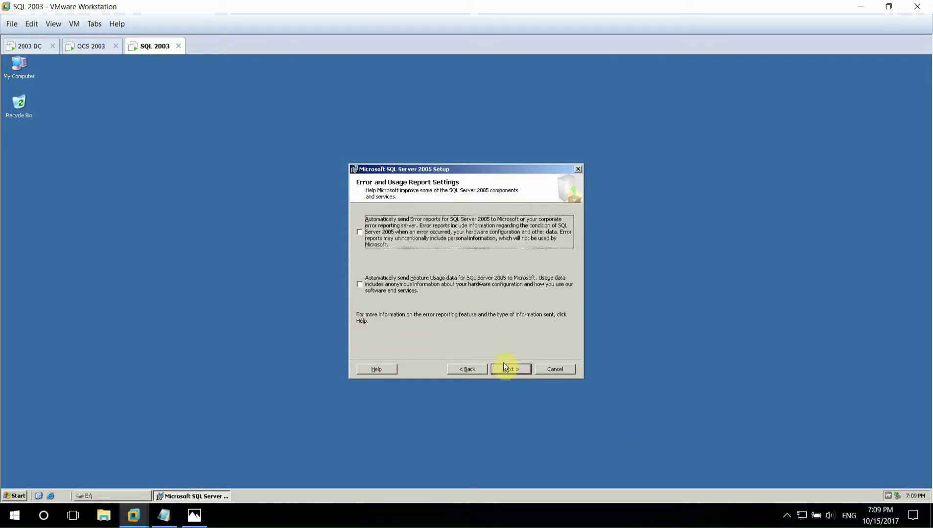
{"action": "left_click", "coordinate": [508, 370]}
{"action": "left_click", "coordinate": [509, 370]}
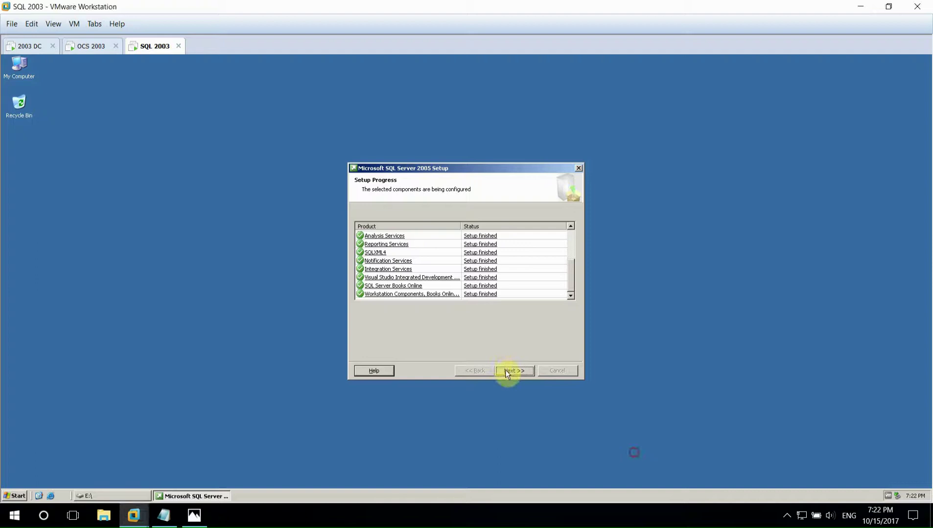
{"action": "left_click", "coordinate": [509, 371]}
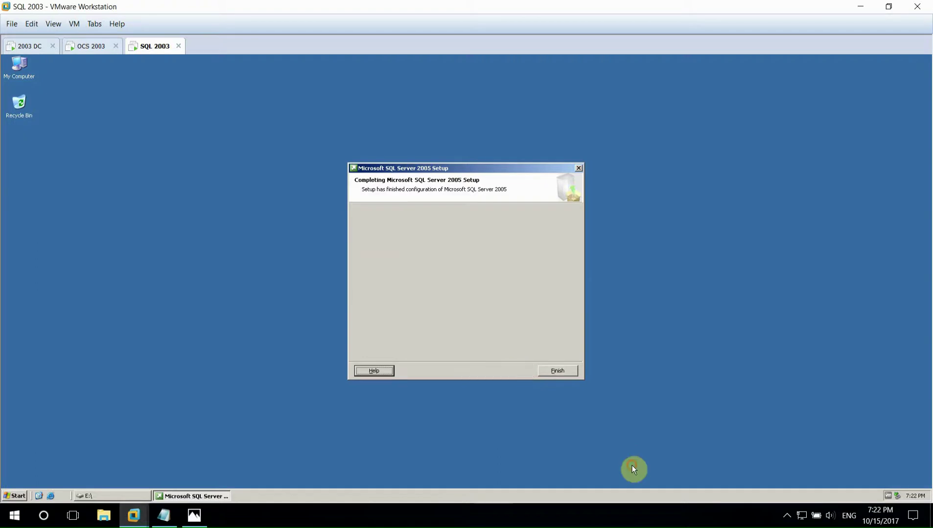
{"action": "left_click", "coordinate": [541, 372]}
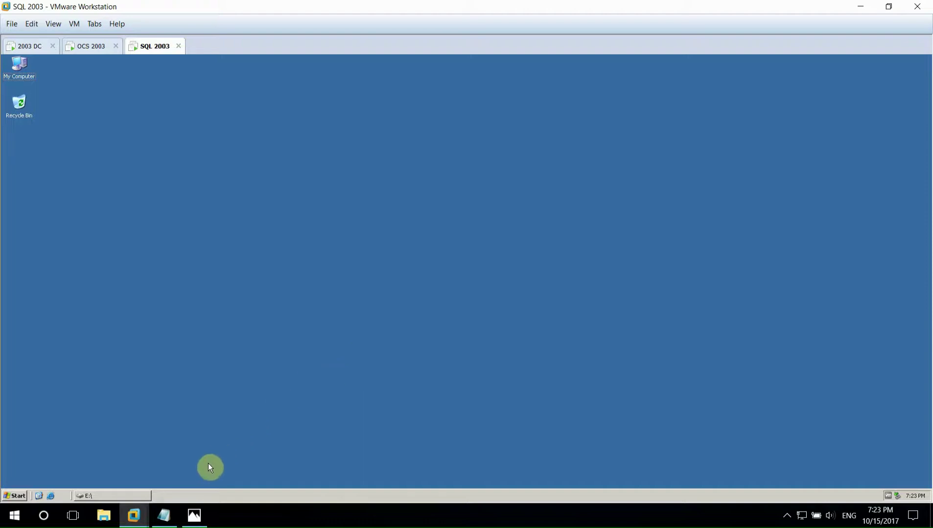
- Open E:\SQL2005\SQL2005 in Explorer and run the SQLServer2005SP2 executable
{"action": "left_click", "coordinate": [140, 497]}
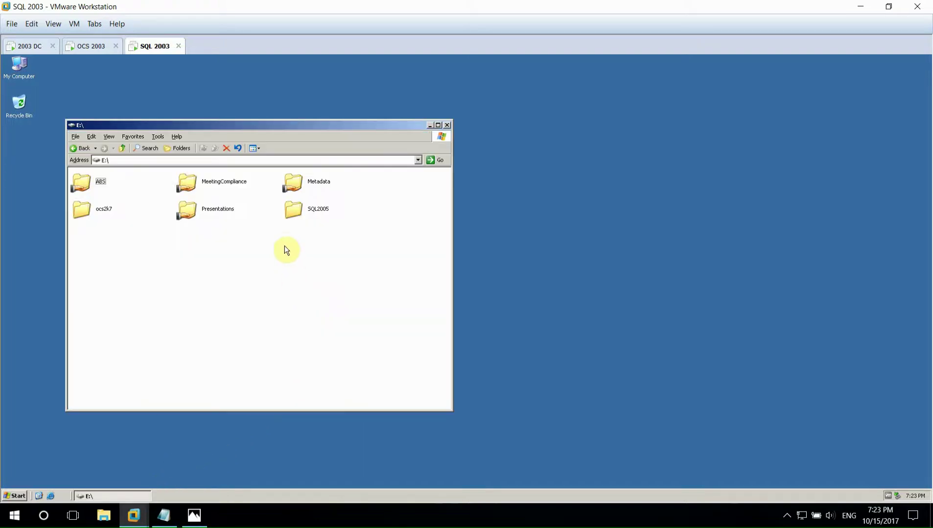
{"action": "double_click", "coordinate": [292, 208]}
{"action": "key", "text": "Return"}
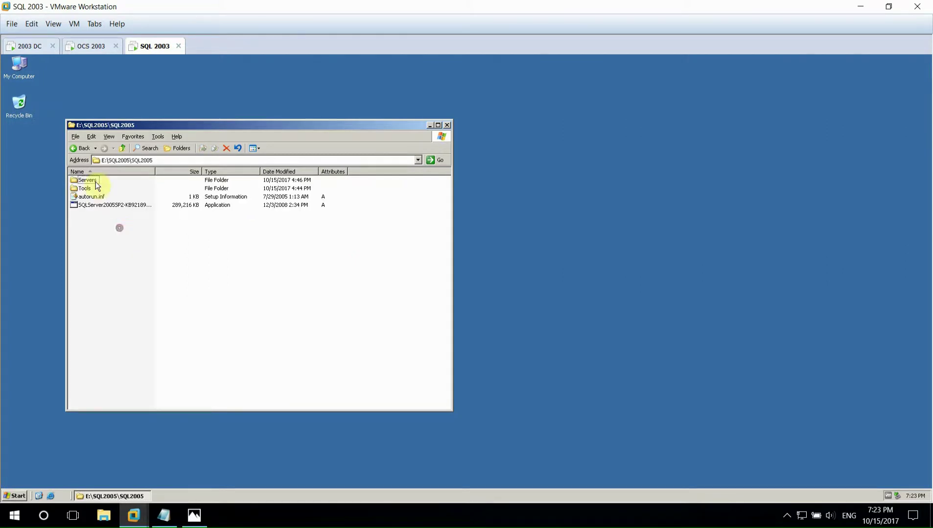
{"action": "double_click", "coordinate": [85, 188]}
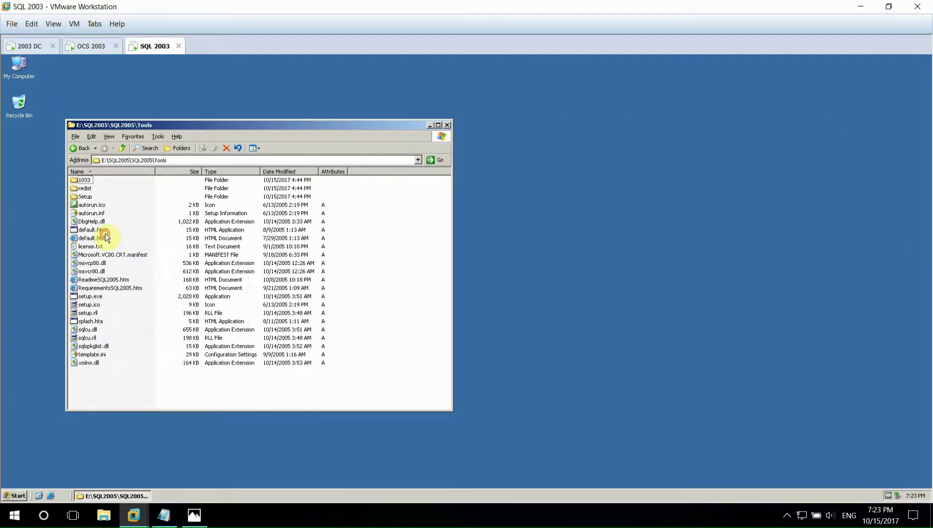
{"action": "left_click", "coordinate": [79, 148]}
{"action": "double_click", "coordinate": [113, 205]}
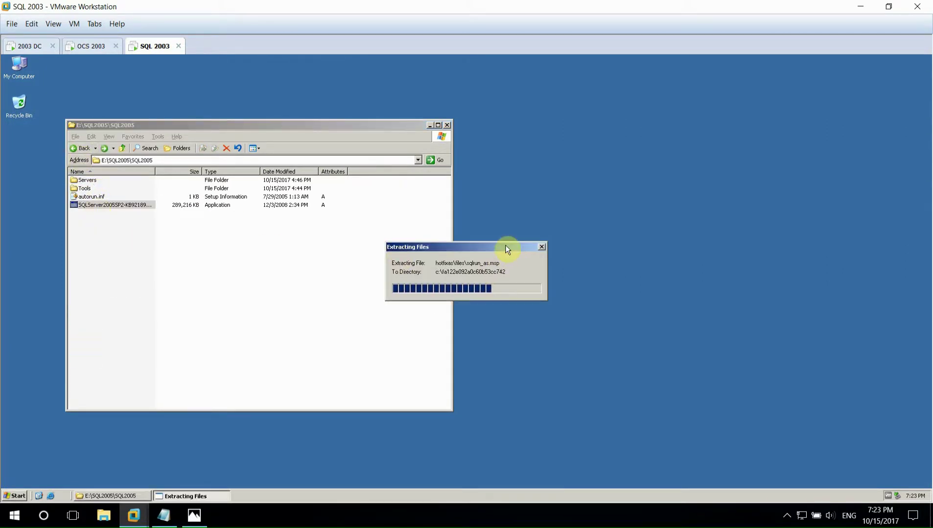
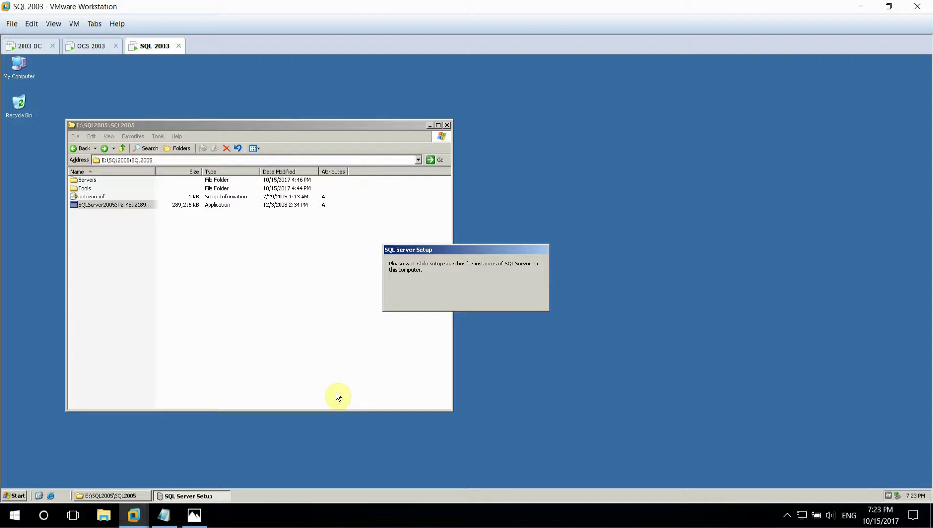
- Run the SQL Server 2005 SP2 setup, accepting the license and starting the installation
{"action": "left_click", "coordinate": [429, 125]}
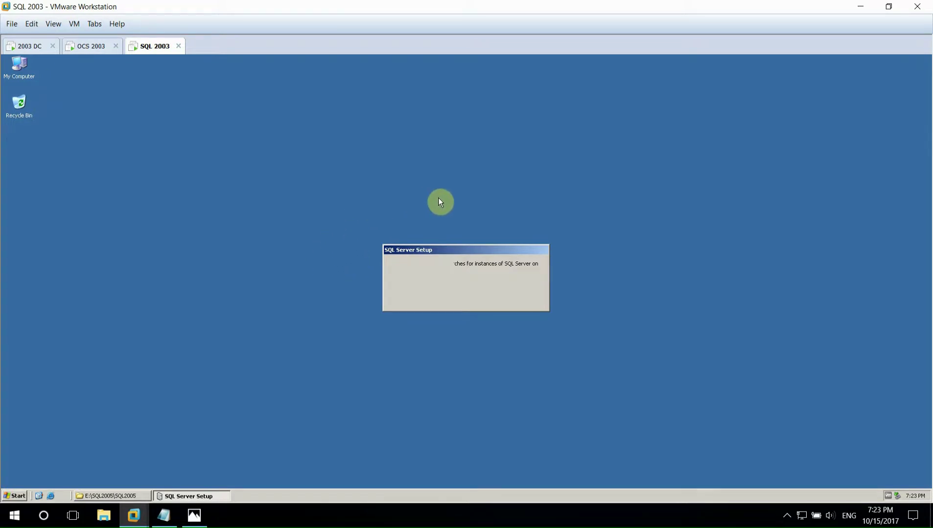
{"action": "left_click", "coordinate": [510, 378]}
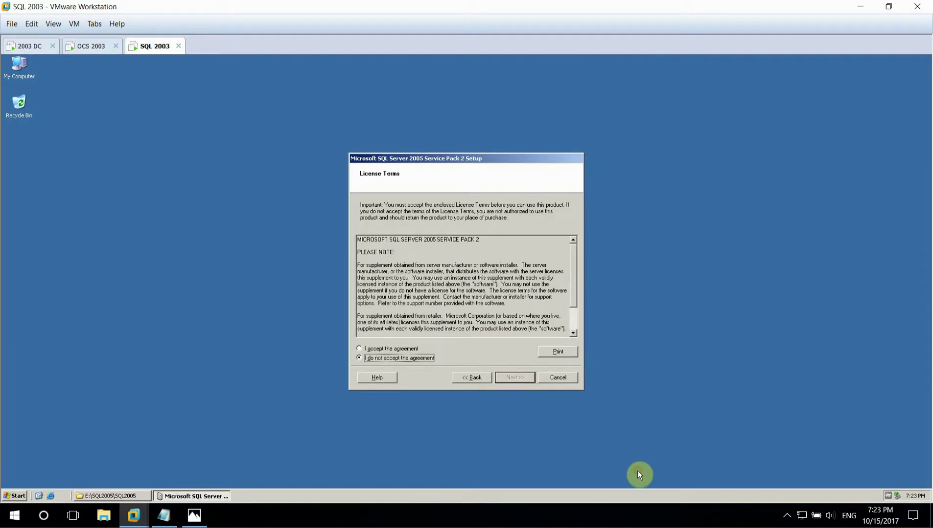
{"action": "left_click", "coordinate": [409, 350]}
{"action": "left_click", "coordinate": [514, 378]}
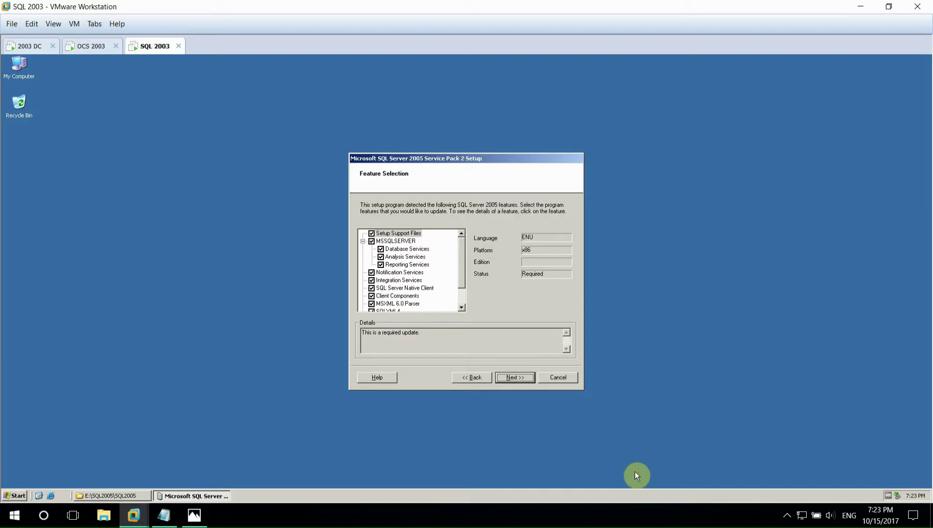
{"action": "key", "text": "Return"}
{"action": "key", "text": "Return"}
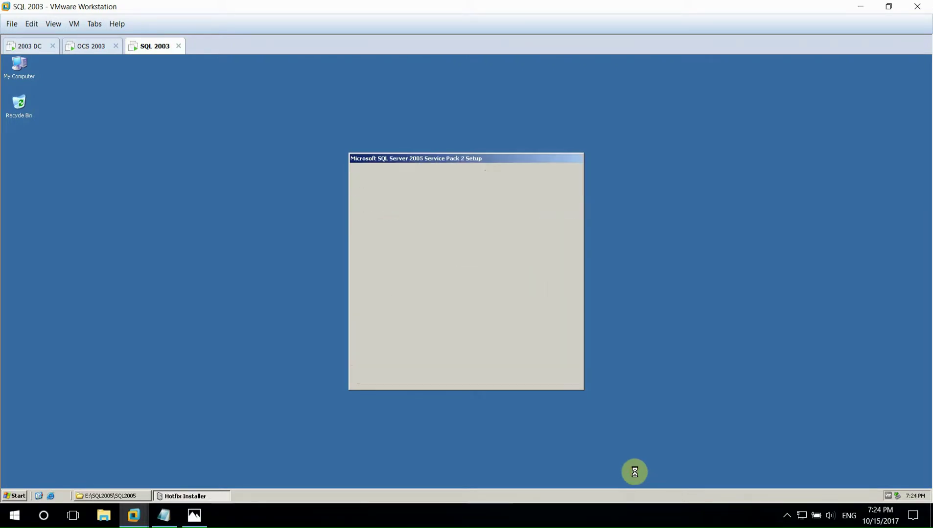
{"action": "key", "text": "Return"}
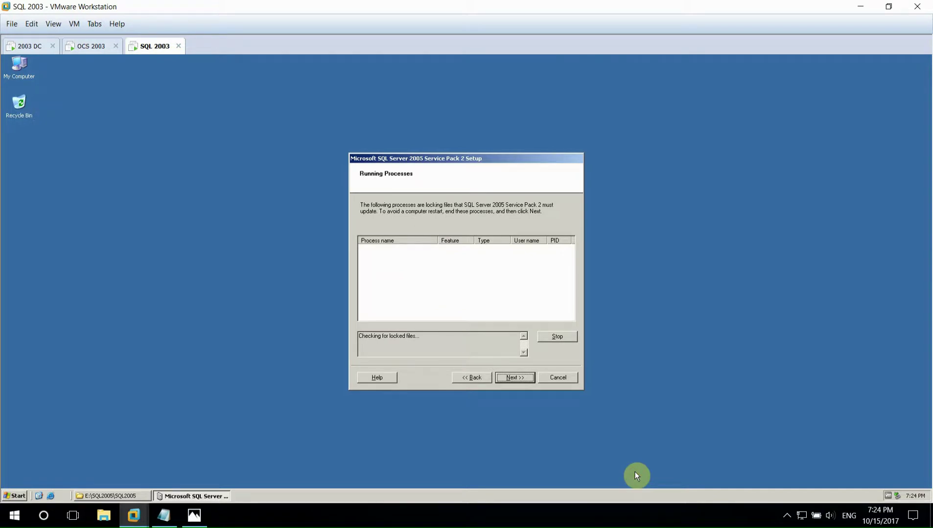
{"action": "key", "text": "Return"}
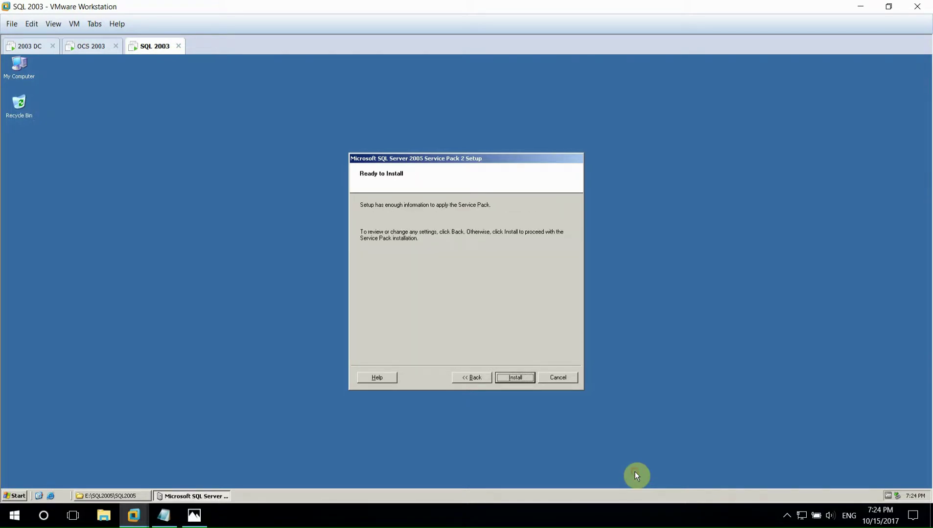
{"action": "key", "text": "Return"}
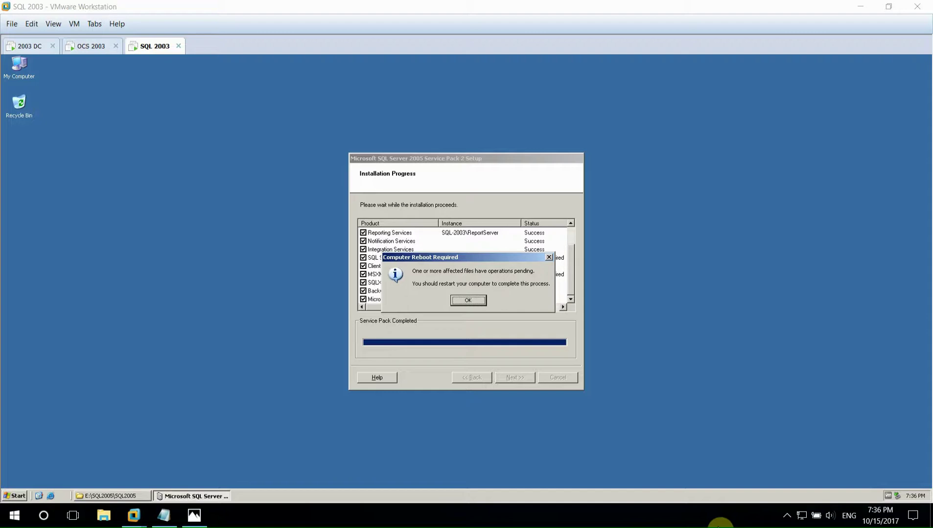
- Finish the SP2 setup and grant the admin user the SysAdmin and Analysis Services privileges
{"action": "left_click", "coordinate": [786, 515]}
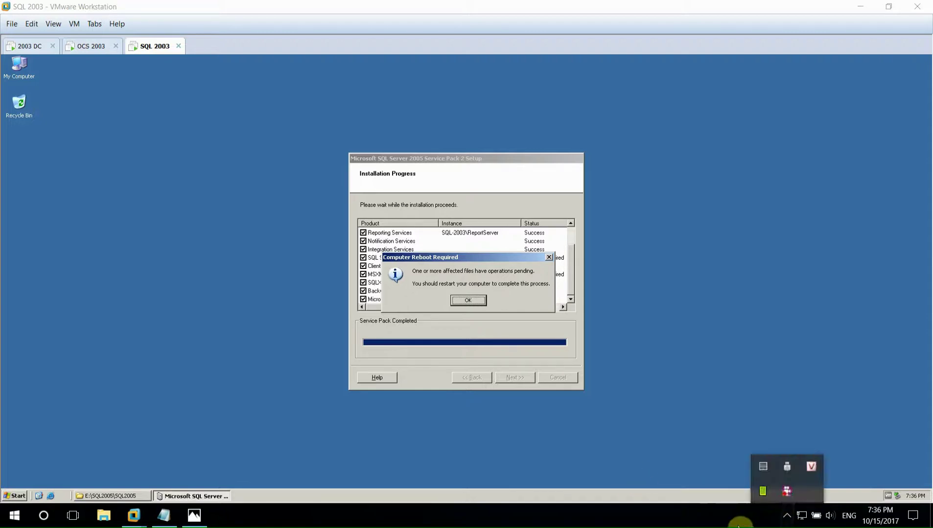
{"action": "left_click", "coordinate": [477, 302]}
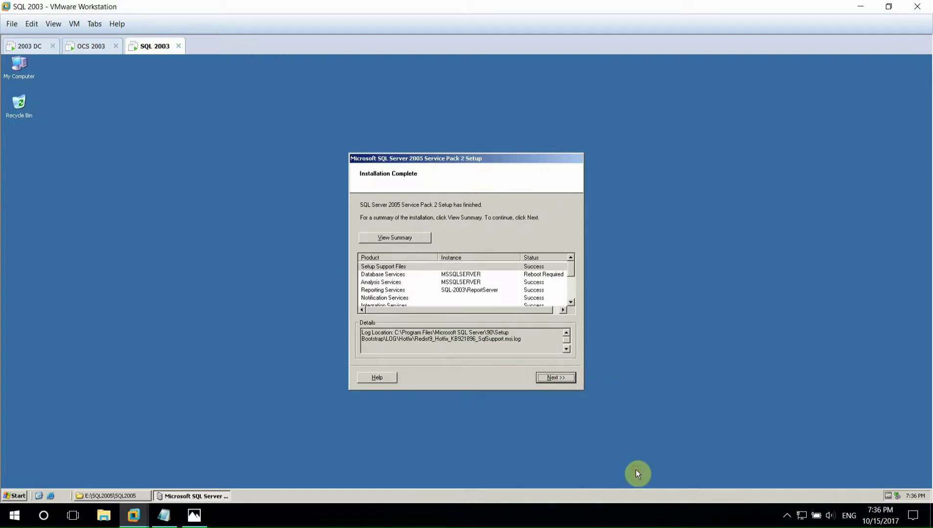
{"action": "left_click", "coordinate": [548, 378]}
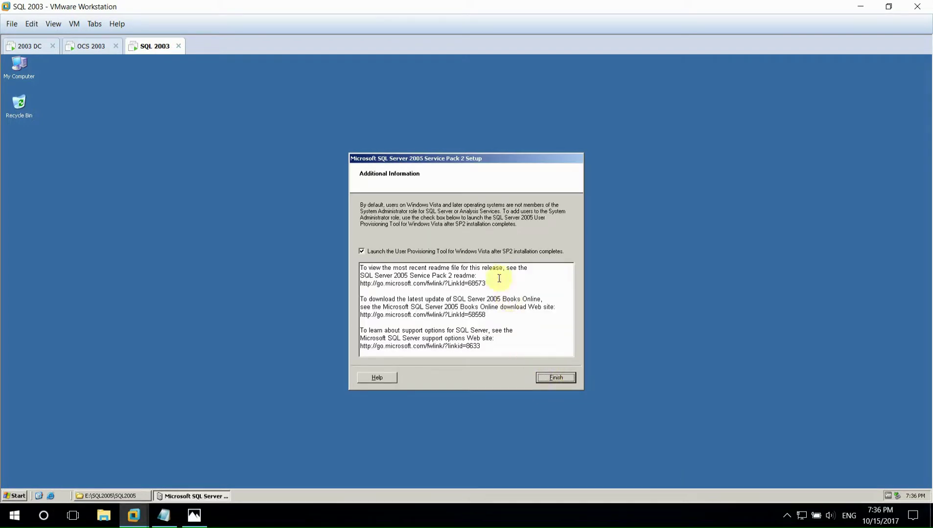
{"action": "left_click", "coordinate": [557, 377]}
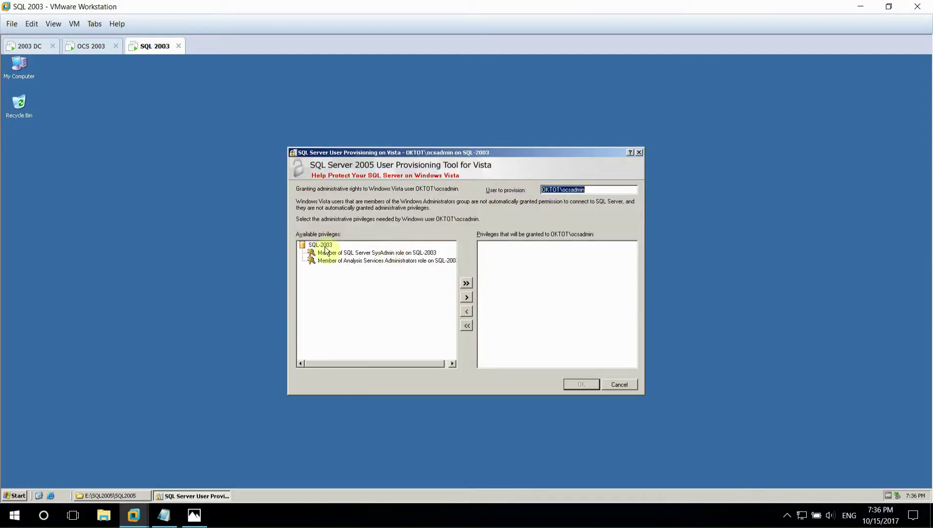
{"action": "left_click", "coordinate": [465, 283]}
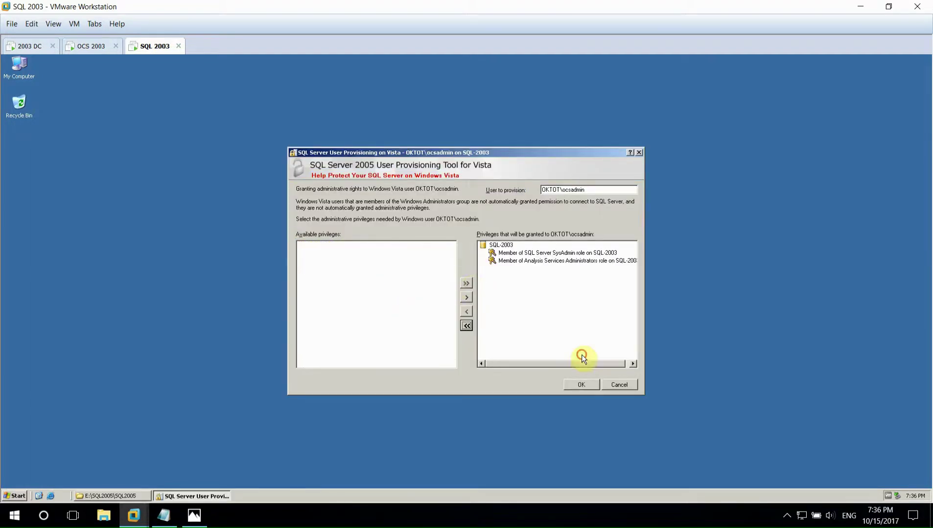
{"action": "left_click", "coordinate": [580, 385]}
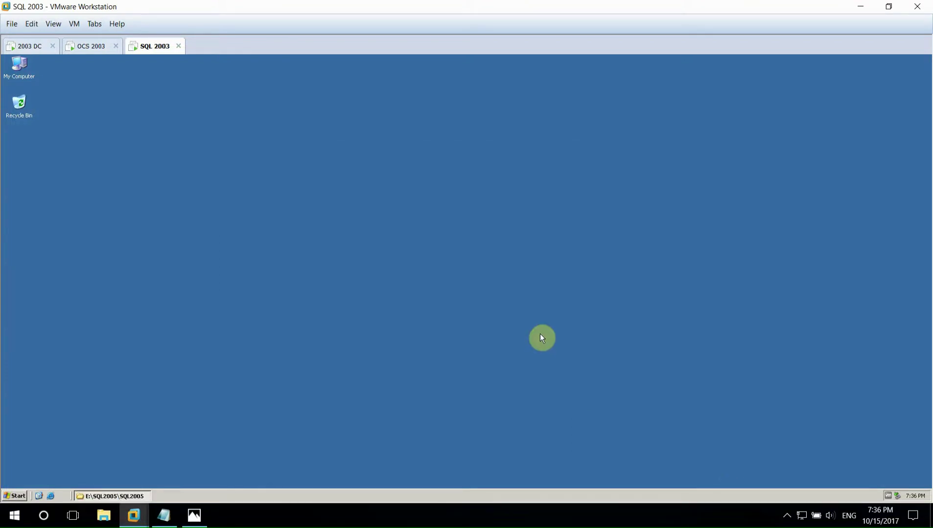
- Close the SQL2005 folder and restart the SQL 2003 machine for Hardware: Installation (Planned)
{"action": "left_click", "coordinate": [139, 500]}
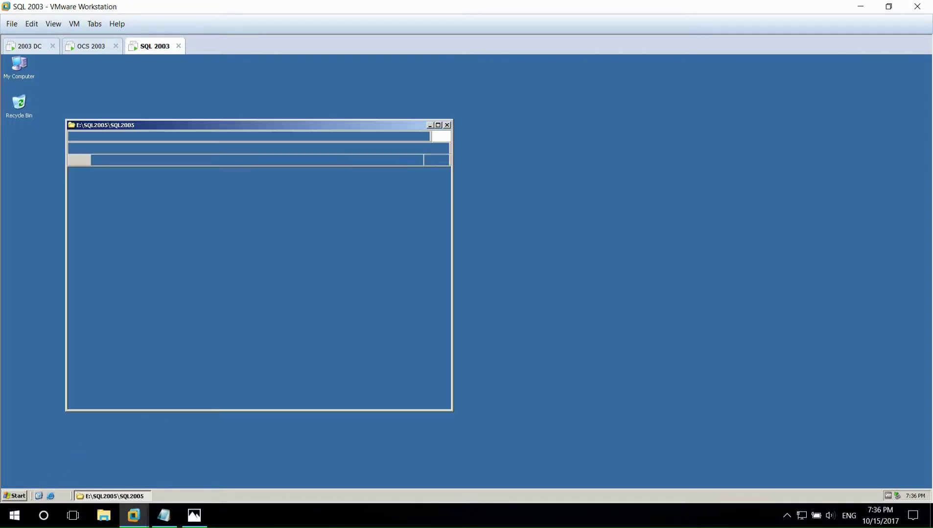
{"action": "left_click", "coordinate": [444, 125]}
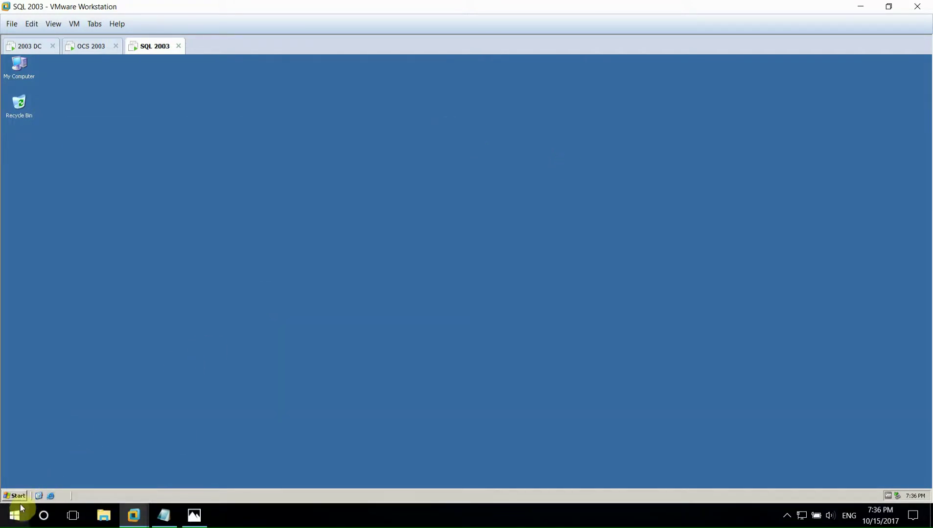
{"action": "left_click", "coordinate": [15, 496]}
{"action": "left_click", "coordinate": [159, 483]}
{"action": "left_click", "coordinate": [524, 192]}
{"action": "left_click", "coordinate": [440, 213]}
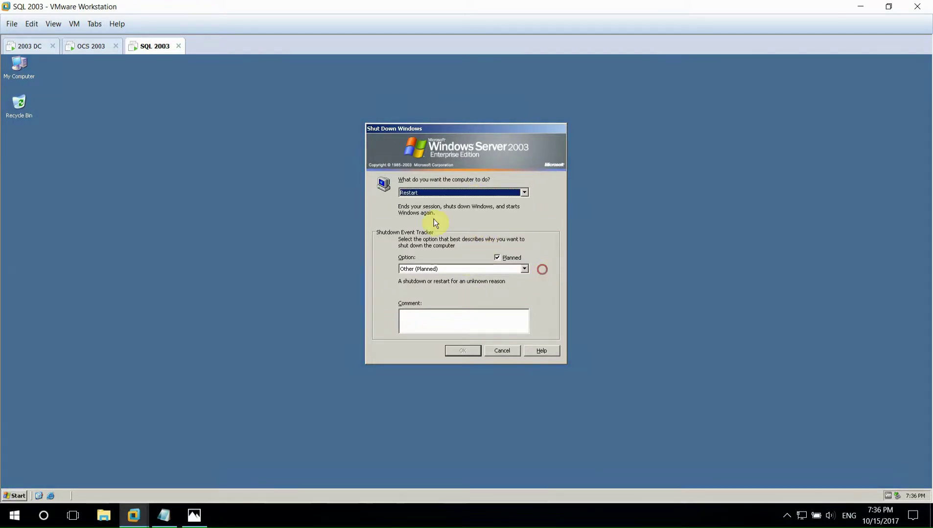
{"action": "left_click", "coordinate": [524, 269]}
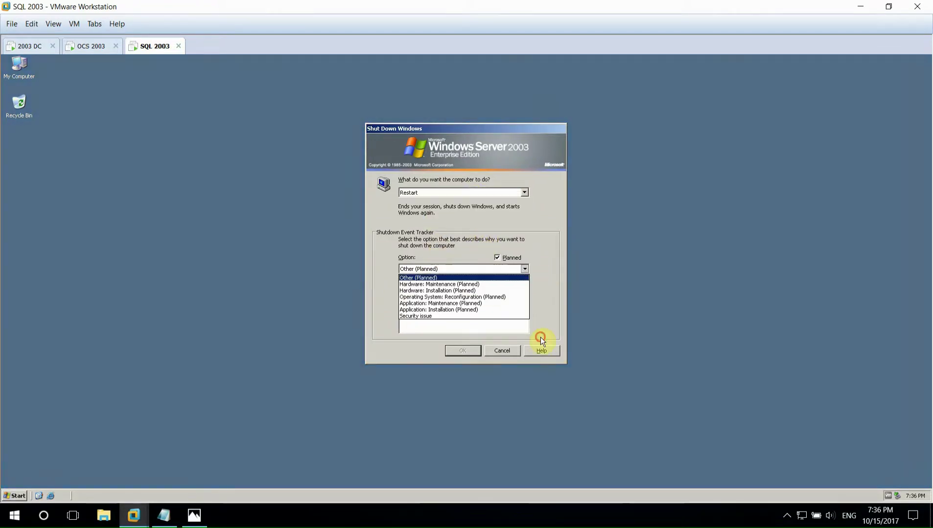
{"action": "left_click", "coordinate": [452, 290]}
{"action": "left_click", "coordinate": [463, 351]}
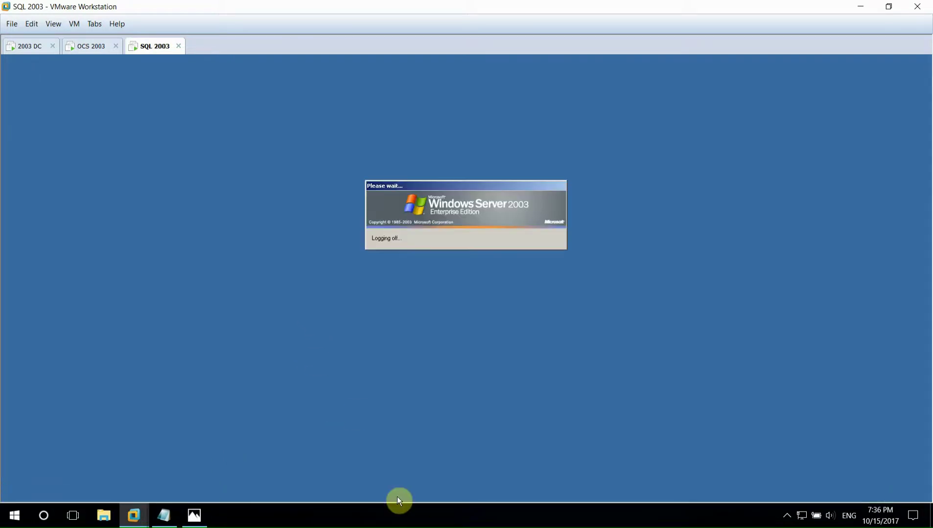
- Unlock the OCS 2003 and 2003 DC machines with the account password, then bring up the Lab-OCS notes
{"action": "left_click", "coordinate": [92, 46]}
{"action": "left_click", "coordinate": [418, 277]}
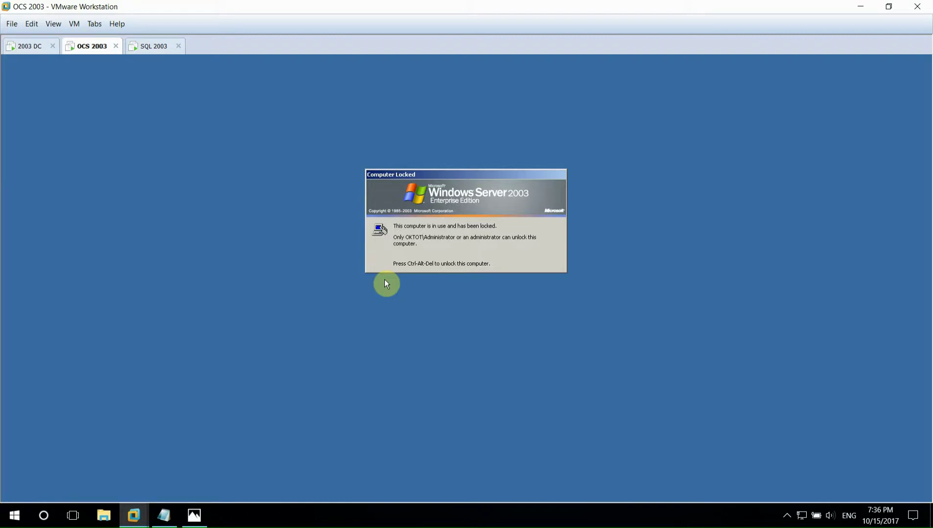
{"action": "key", "text": "ctrl+alt+Insert"}
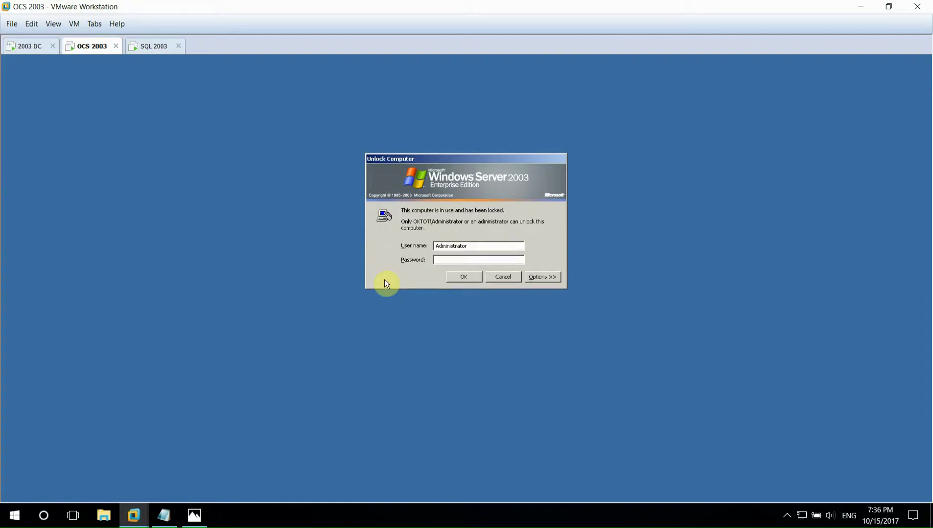
{"action": "type", "text": "********"}
{"action": "key", "text": "Return"}
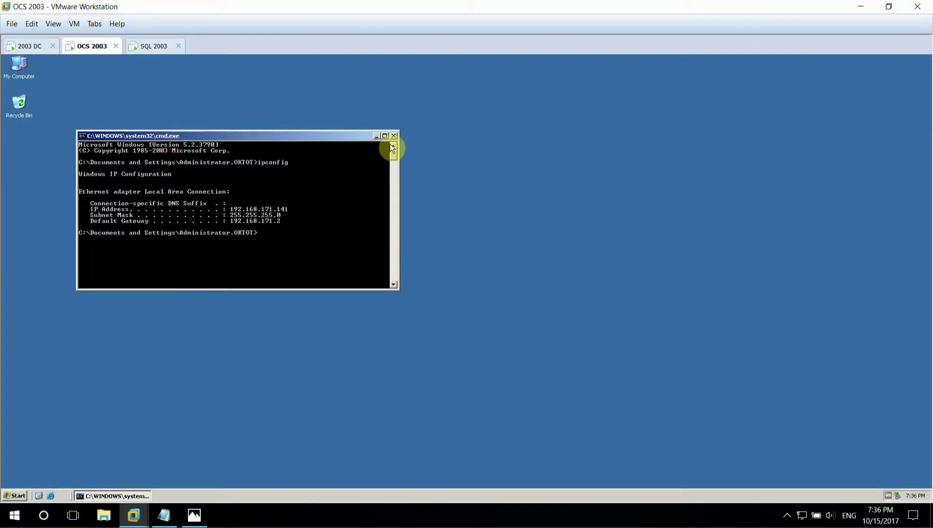
{"action": "left_click", "coordinate": [393, 136]}
{"action": "left_click", "coordinate": [29, 46]}
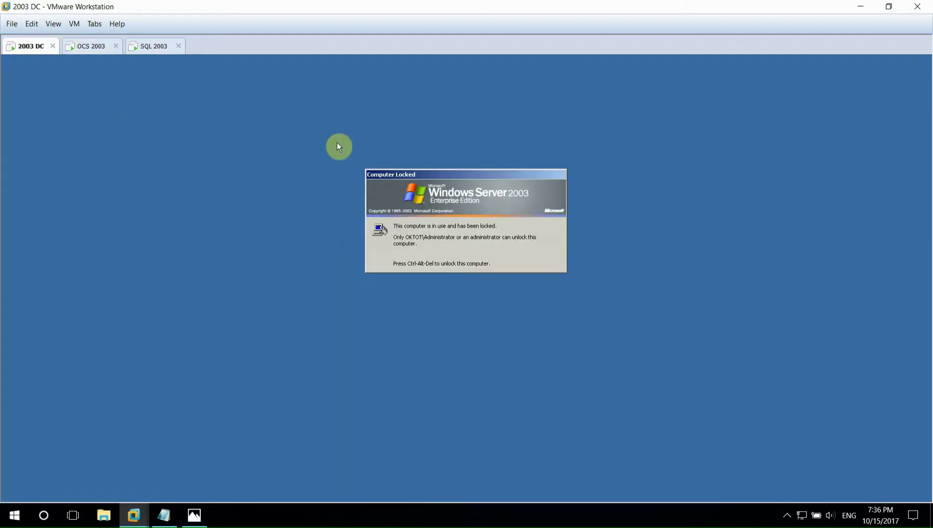
{"action": "key", "text": "ctrl+alt+Insert"}
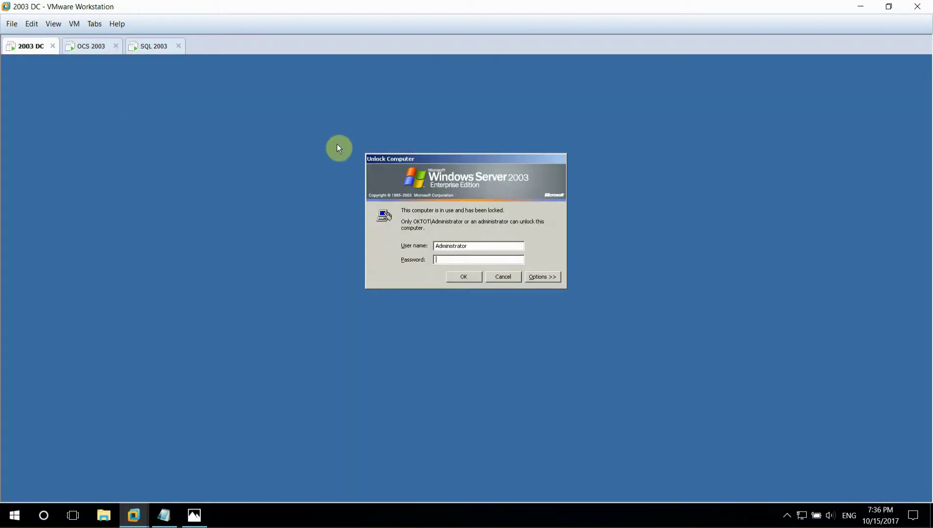
{"action": "type", "text": "********"}
{"action": "key", "text": "Return"}
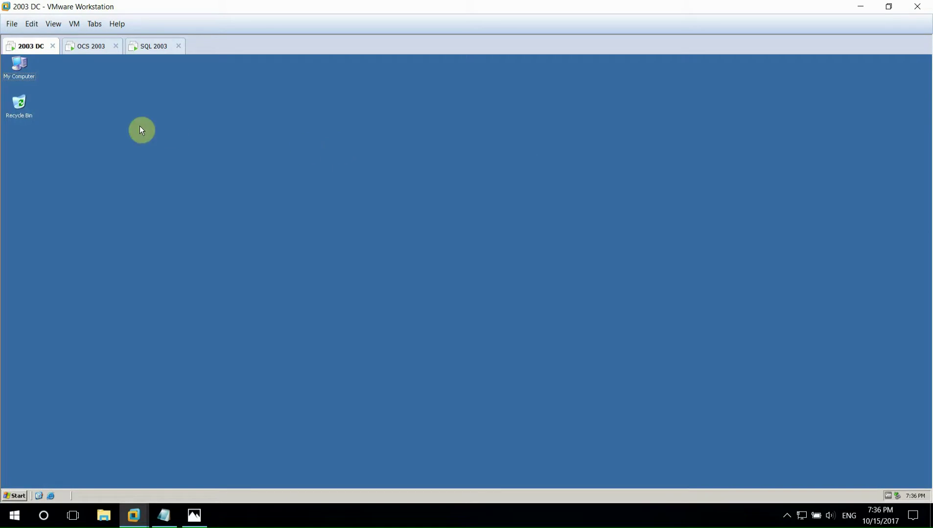
{"action": "left_click", "coordinate": [88, 46]}
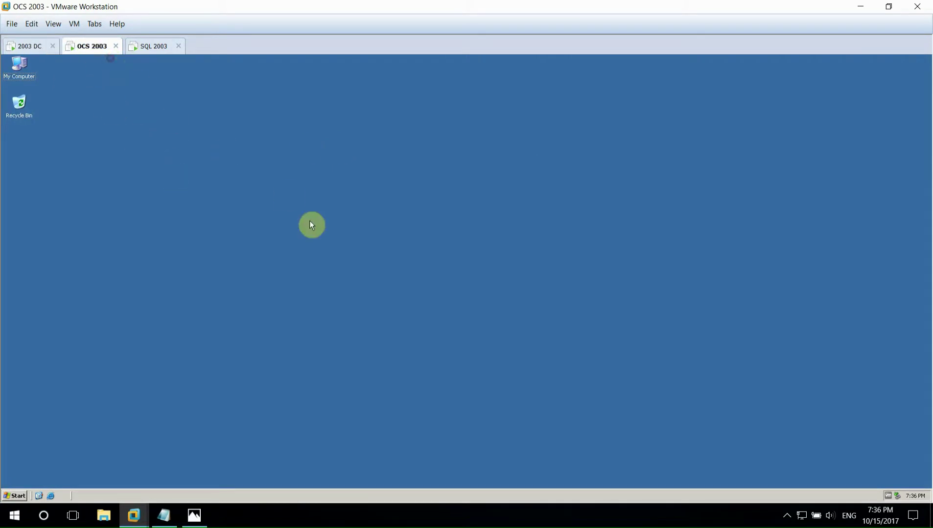
{"action": "left_click", "coordinate": [164, 515]}
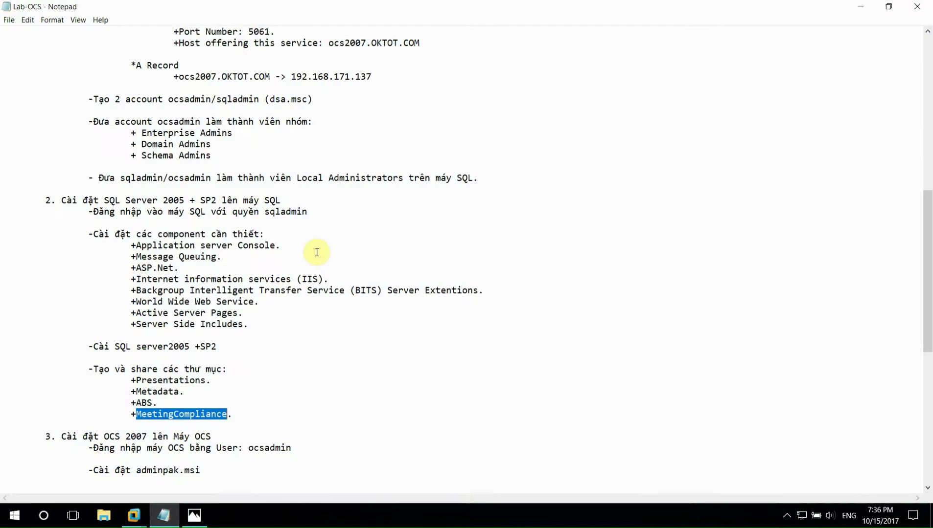
- In the Lab-OCS notes, highlight the OCS 2007 installation heading, the ocsadmin logon and adminpak.msi steps, and the component list
{"action": "left_click", "coordinate": [191, 368]}
{"action": "scroll", "coordinate": [195, 373], "scroll_direction": "down", "scroll_amount": 2}
{"action": "scroll", "coordinate": [84, 374], "scroll_direction": "down", "scroll_amount": 1}
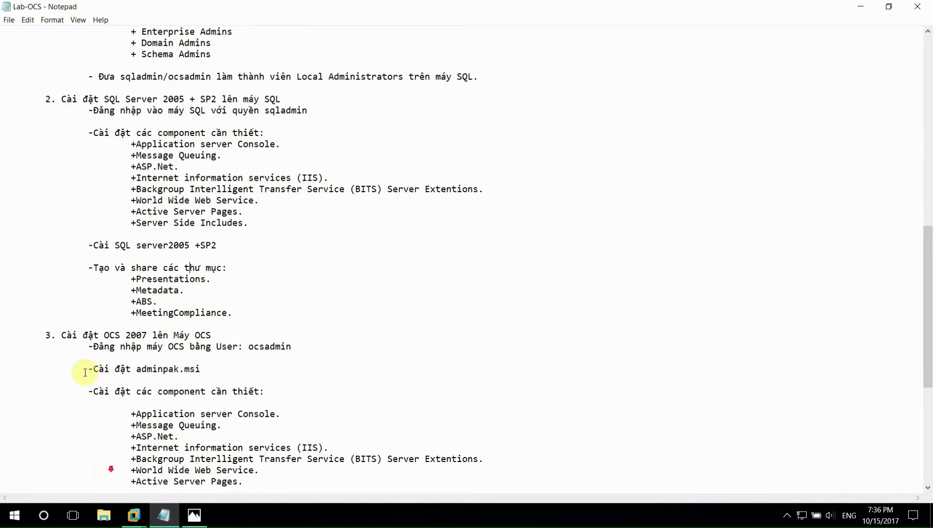
{"action": "left_click", "coordinate": [61, 336]}
{"action": "left_click_drag", "start_coordinate": [61, 335], "coordinate": [220, 333]}
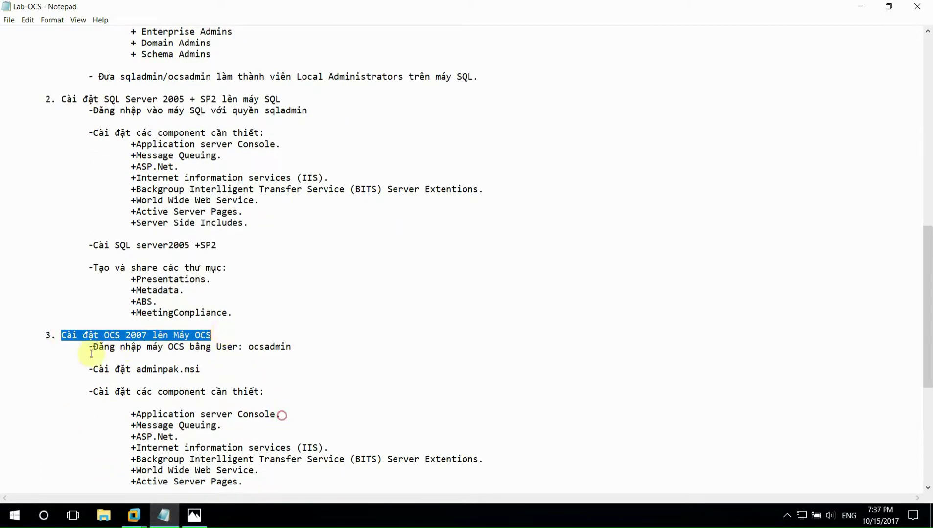
{"action": "left_click_drag", "start_coordinate": [89, 347], "coordinate": [262, 389]}
{"action": "scroll", "coordinate": [208, 414], "scroll_direction": "down", "scroll_amount": 1}
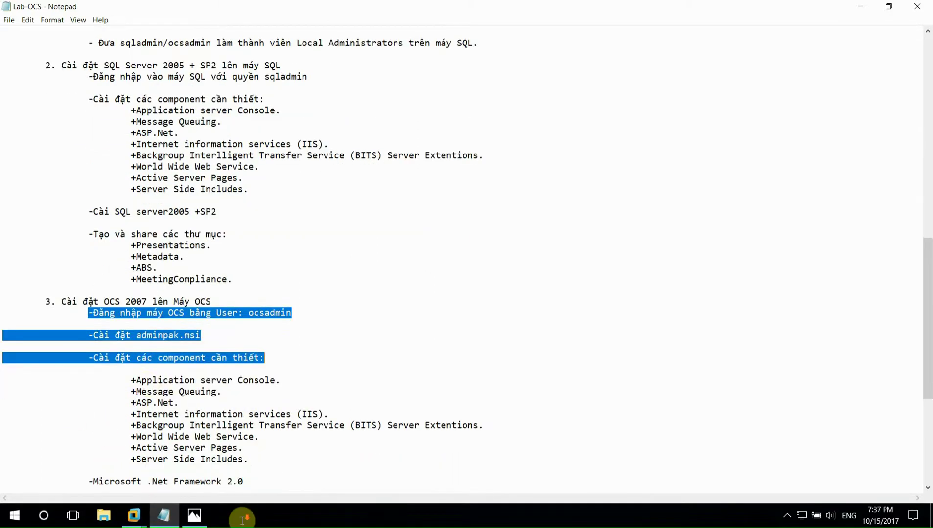
{"action": "left_click_drag", "start_coordinate": [130, 381], "coordinate": [247, 460]}
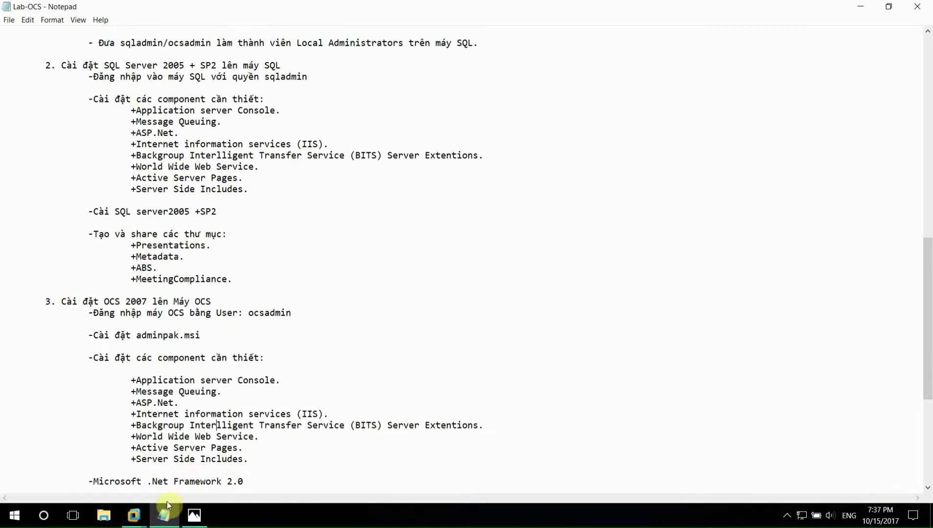
{"action": "left_click", "coordinate": [133, 515]}
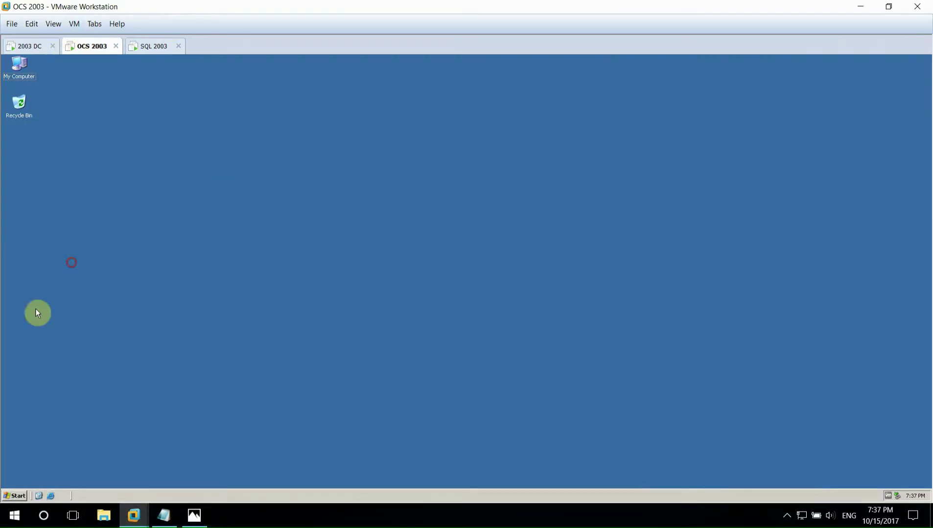
- Log off the Administrator session on the OCS 2003 guest
{"action": "left_click", "coordinate": [14, 496]}
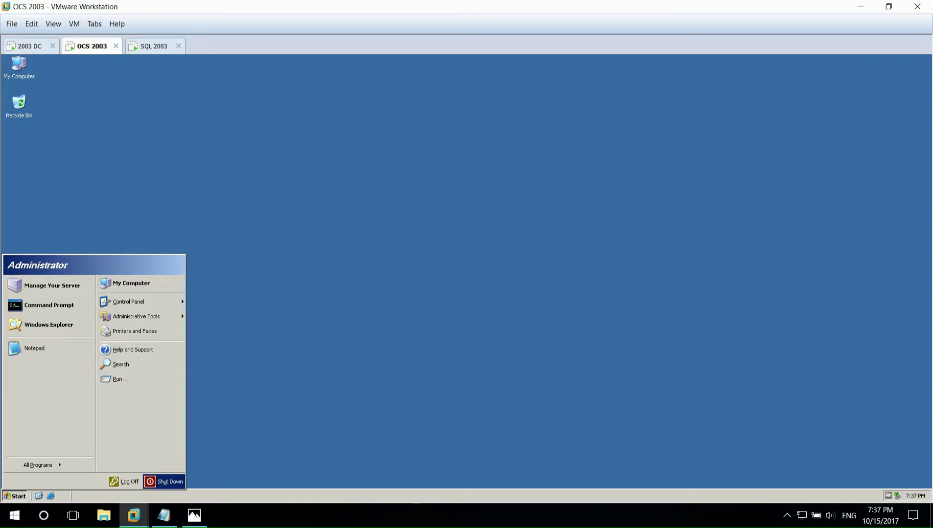
{"action": "left_click", "coordinate": [164, 481]}
{"action": "left_click", "coordinate": [456, 339]}
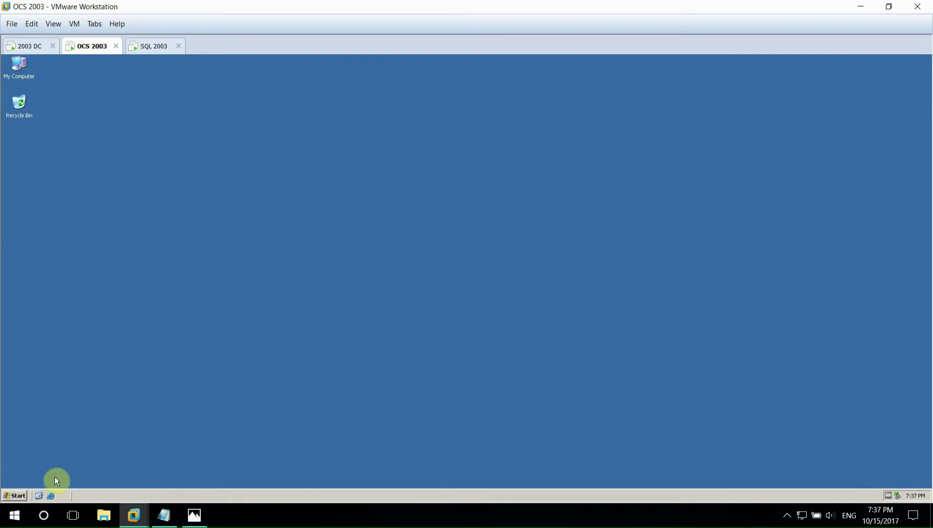
{"action": "left_click", "coordinate": [19, 495]}
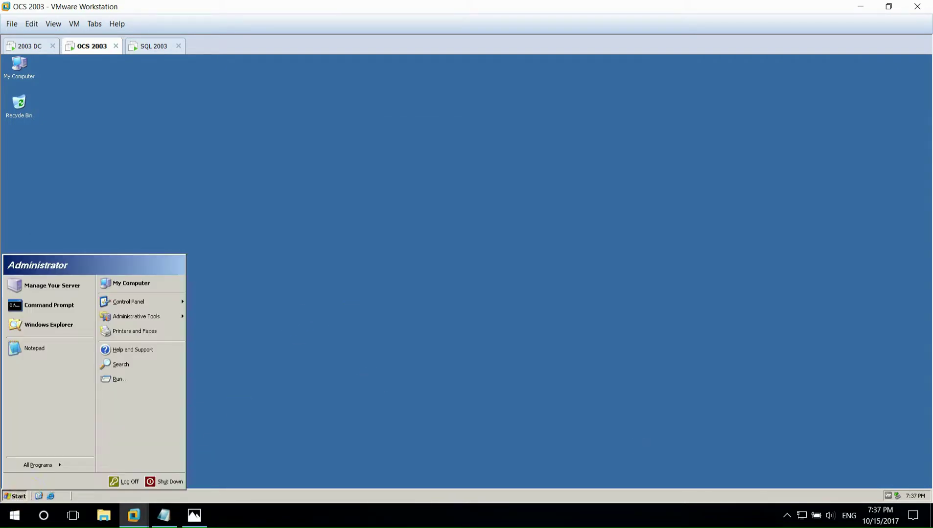
{"action": "left_click", "coordinate": [130, 482]}
{"action": "left_click", "coordinate": [458, 282]}
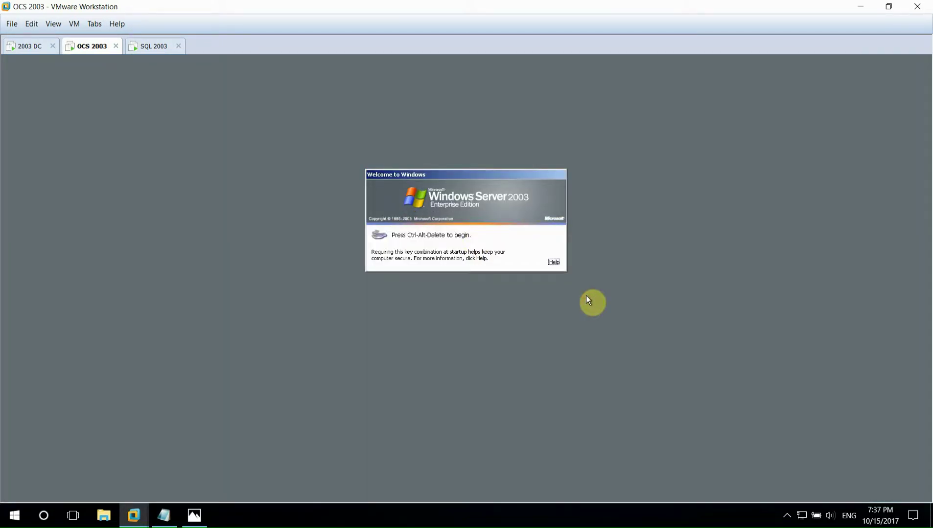
- Log on to OCS 2003 as ocsadmin with its password and close Manage Your Server
{"action": "key", "text": "ctrl+alt+Insert"}
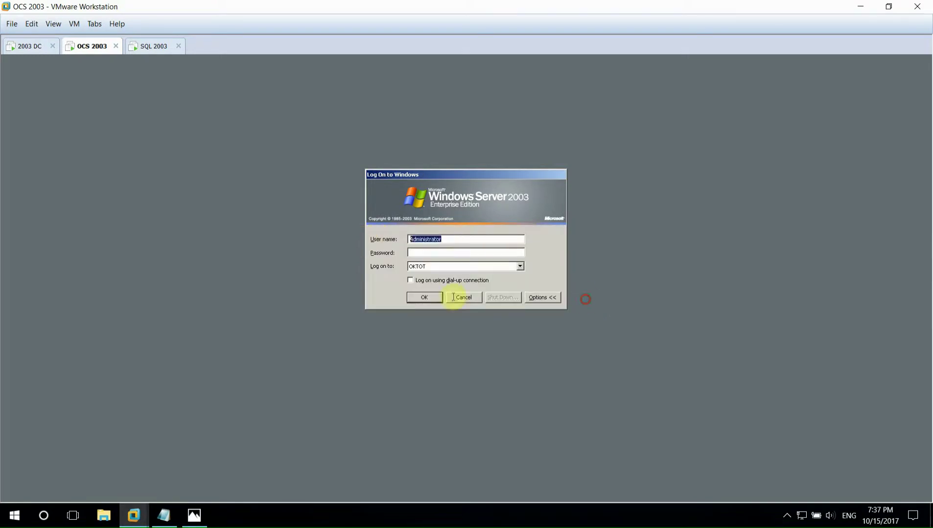
{"action": "type", "text": "ocsda"}
{"action": "key", "text": "BackSpace"}
{"action": "type", "text": "dm****"}
{"action": "key", "text": "Return"}
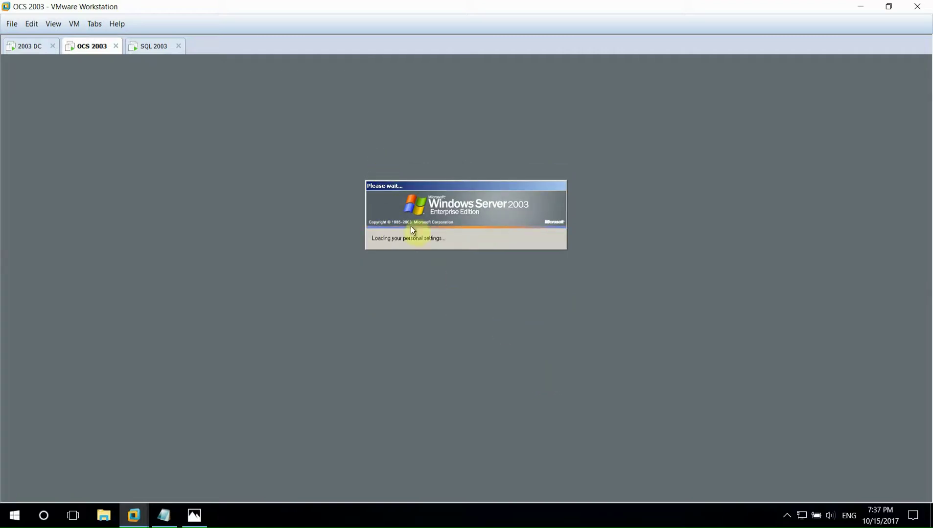
{"action": "left_click", "coordinate": [154, 46]}
{"action": "left_click", "coordinate": [94, 46]}
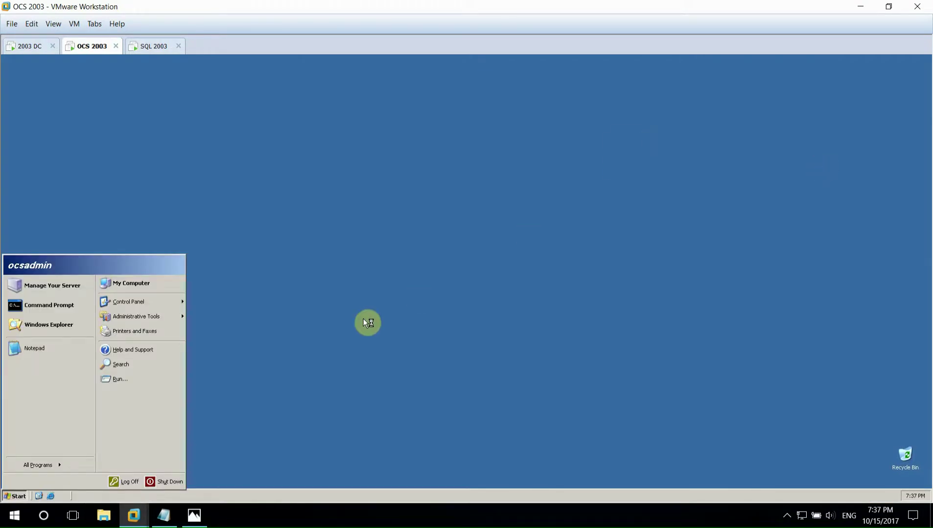
{"action": "left_click", "coordinate": [366, 323]}
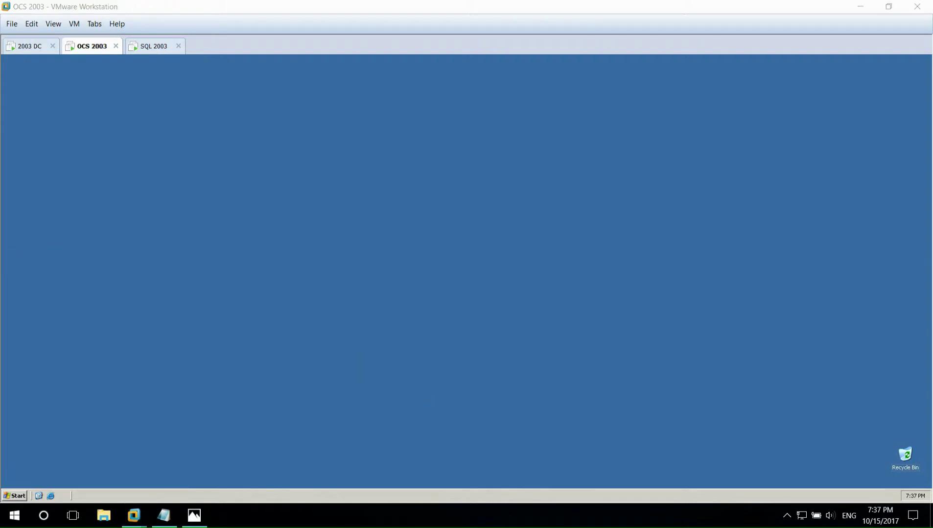
- Review the logon, adminpak.msi and required components steps in the Lab-OCS notes
{"action": "left_click", "coordinate": [199, 515]}
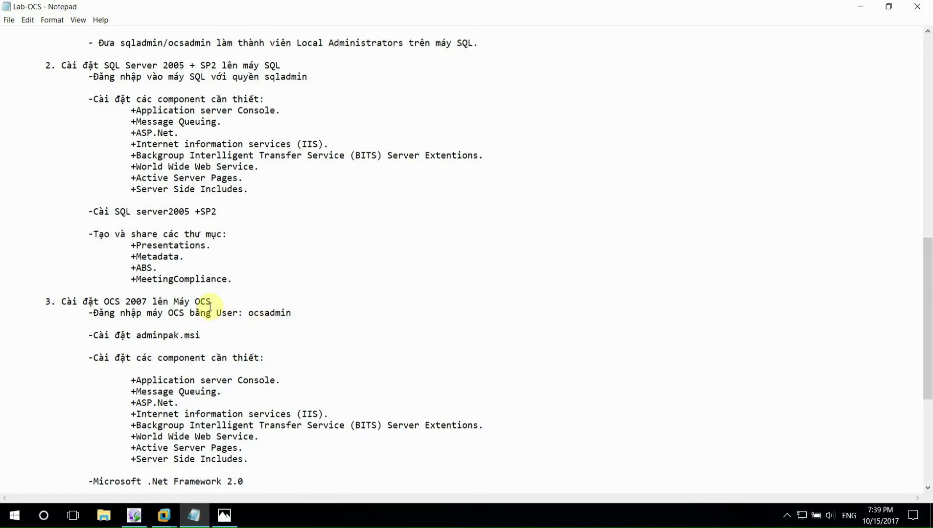
{"action": "left_click_drag", "start_coordinate": [88, 313], "coordinate": [292, 313]}
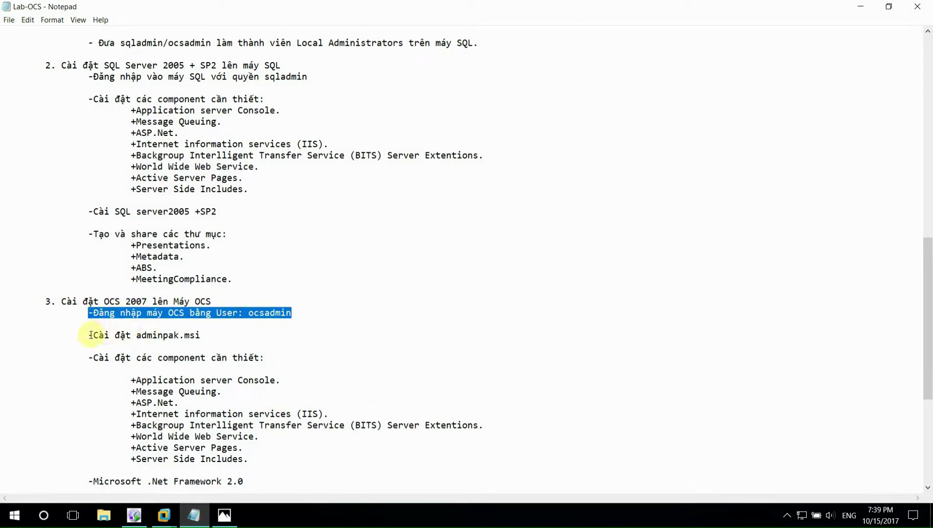
{"action": "left_click_drag", "start_coordinate": [89, 335], "coordinate": [201, 335]}
{"action": "left_click_drag", "start_coordinate": [88, 358], "coordinate": [285, 358]}
{"action": "left_click", "coordinate": [216, 381]}
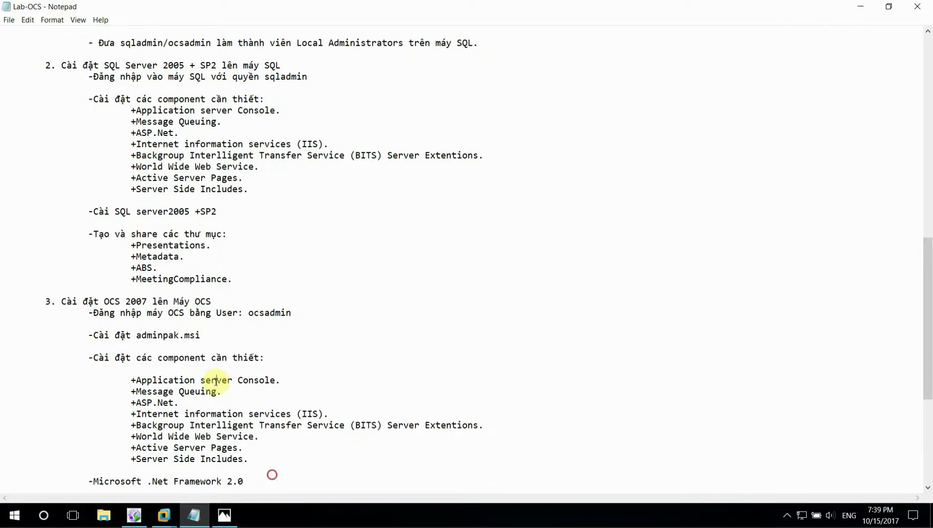
{"action": "left_click", "coordinate": [194, 515]}
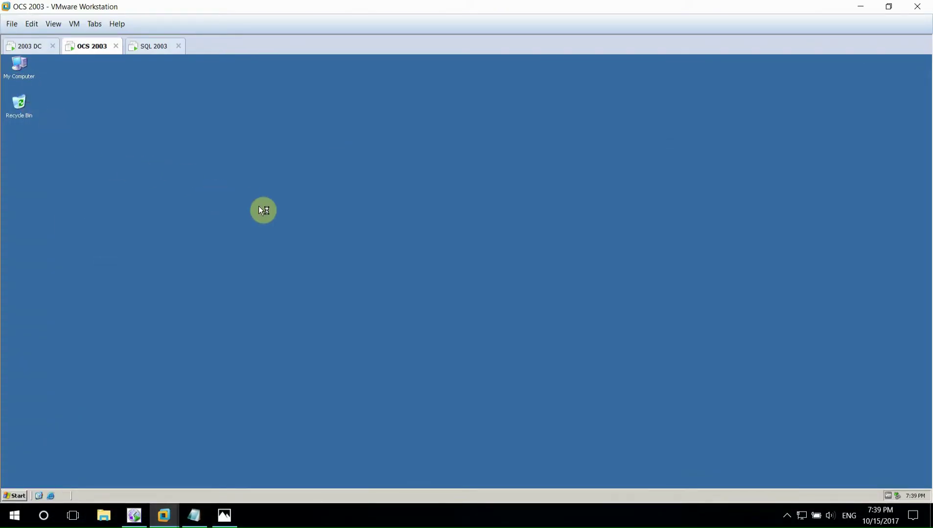
- Browse to D:\ENGLISH\WIN2003_VLP\32BIT\ENT_WITH_SP1_VLP\I386 and launch ADMINPAK.MSI
{"action": "double_click", "coordinate": [34, 179]}
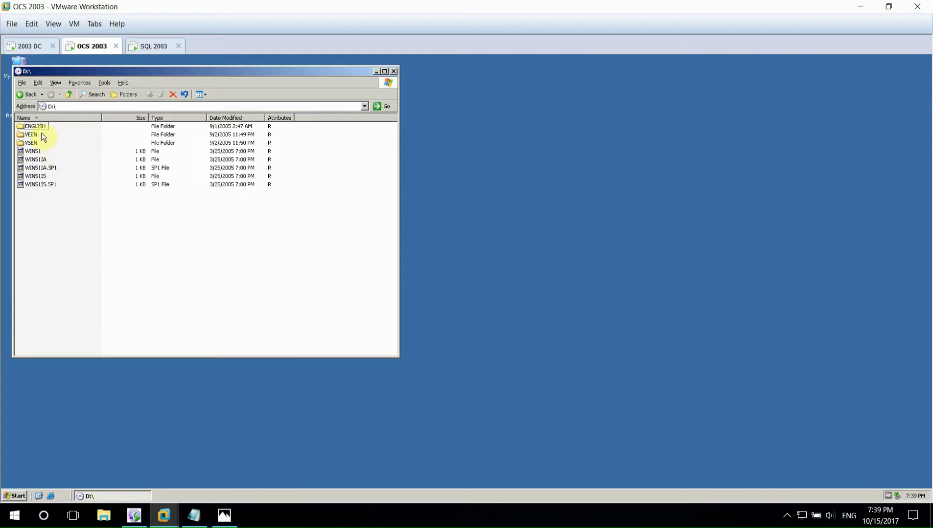
{"action": "double_click", "coordinate": [34, 126]}
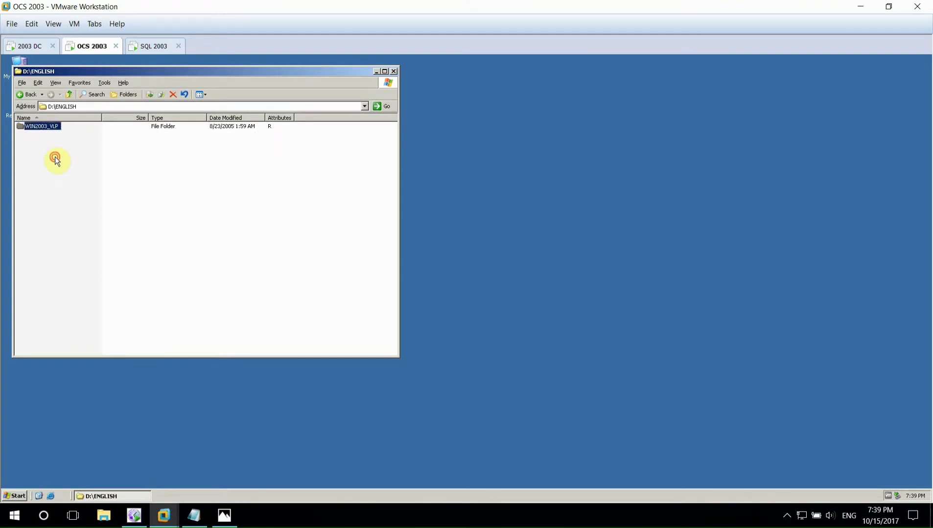
{"action": "key", "text": "Return"}
{"action": "key", "text": "Return"}
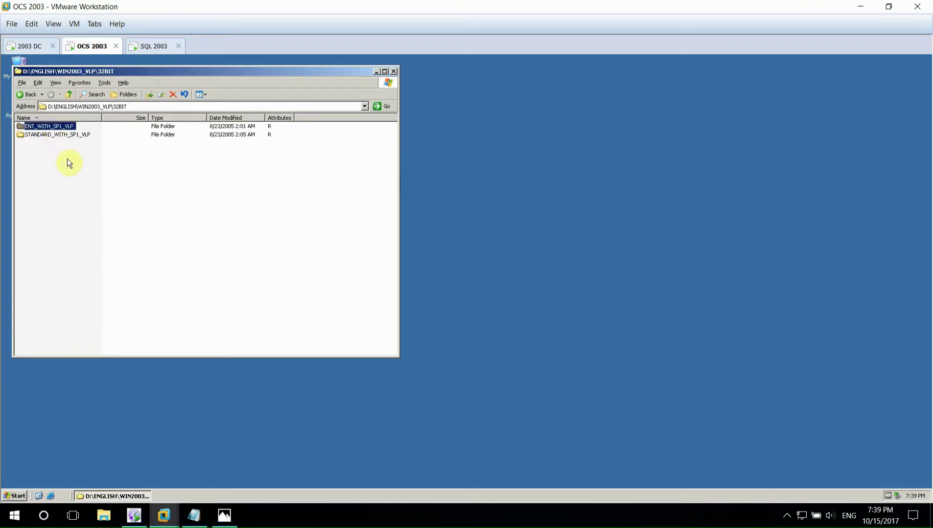
{"action": "key", "text": "Return"}
{"action": "double_click", "coordinate": [34, 136]}
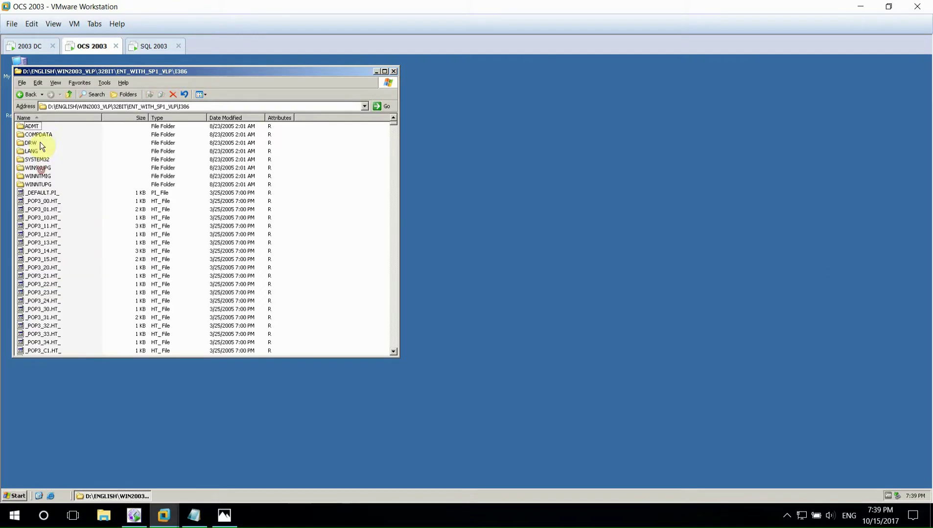
{"action": "left_click", "coordinate": [56, 259]}
{"action": "type", "text": "adc"}
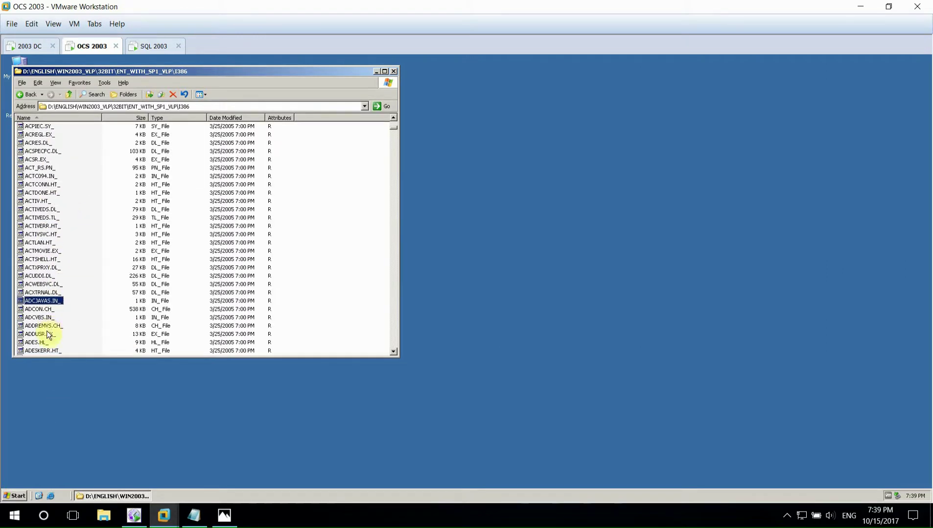
{"action": "type", "text": "adminpak.m"}
{"action": "key", "text": "Return"}
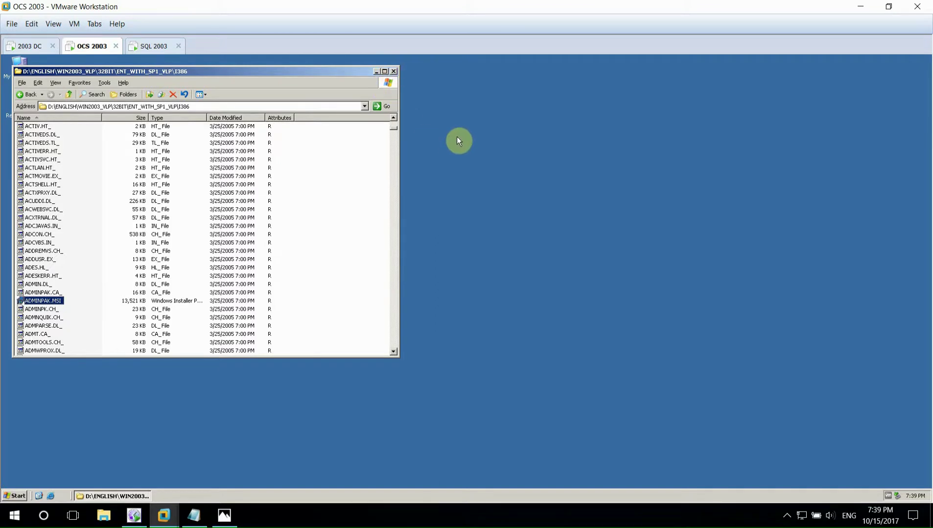
- Install the Administration Tools Pack through to Finish
{"action": "left_click", "coordinate": [377, 71]}
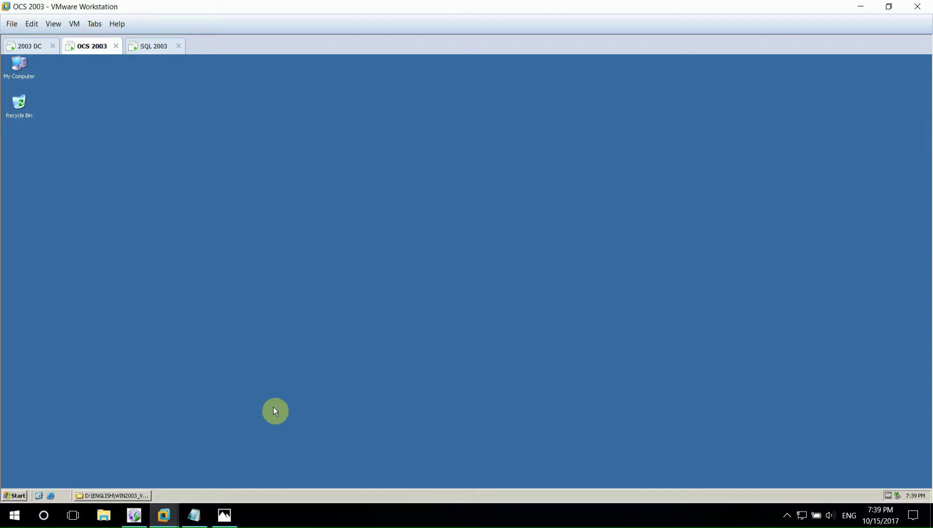
{"action": "left_click", "coordinate": [513, 352]}
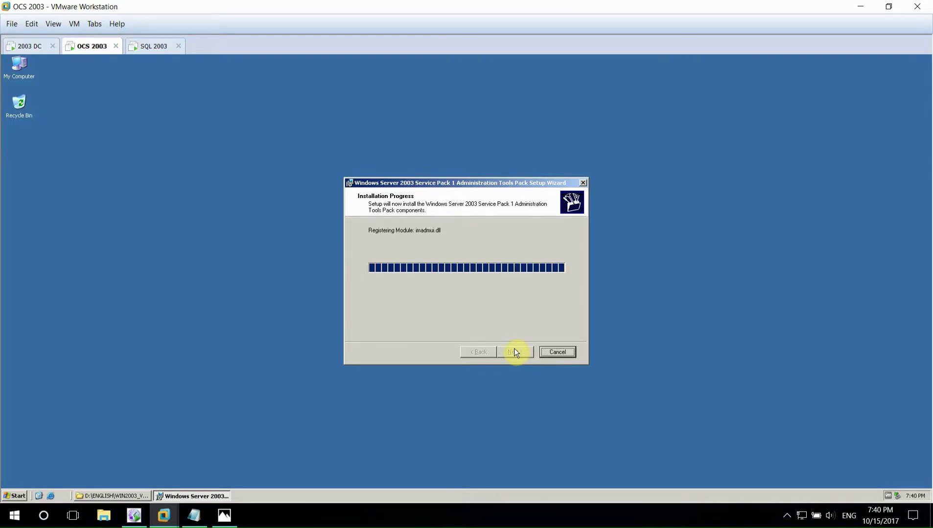
{"action": "left_click", "coordinate": [515, 351]}
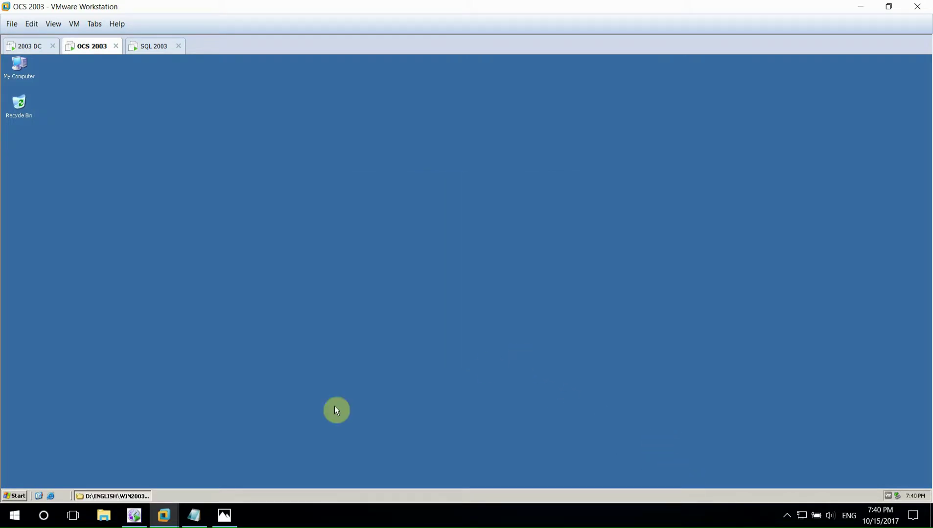
- Check the list of required components in the Lab-OCS notes
{"action": "left_click", "coordinate": [194, 515]}
{"action": "scroll", "coordinate": [239, 376], "scroll_direction": "down", "scroll_amount": 1}
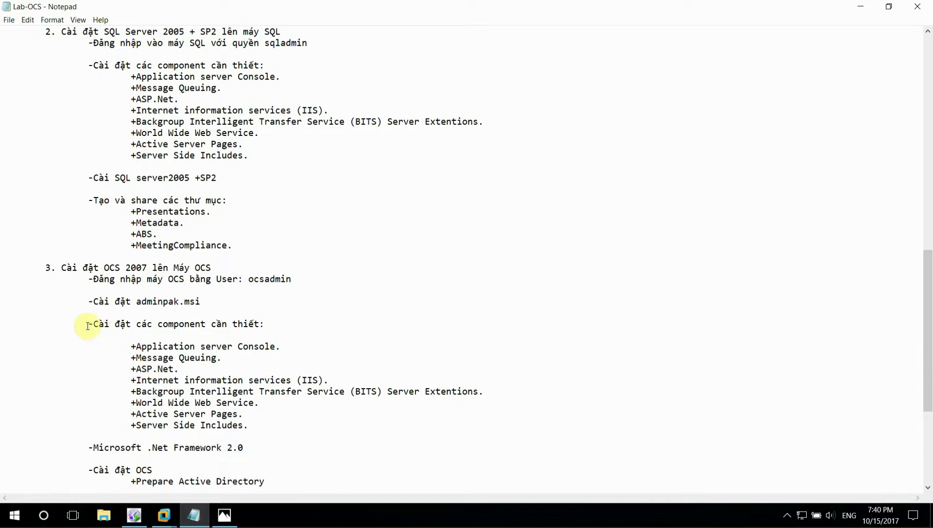
{"action": "left_click_drag", "start_coordinate": [87, 324], "coordinate": [277, 325]}
{"action": "left_click_drag", "start_coordinate": [128, 352], "coordinate": [263, 426]}
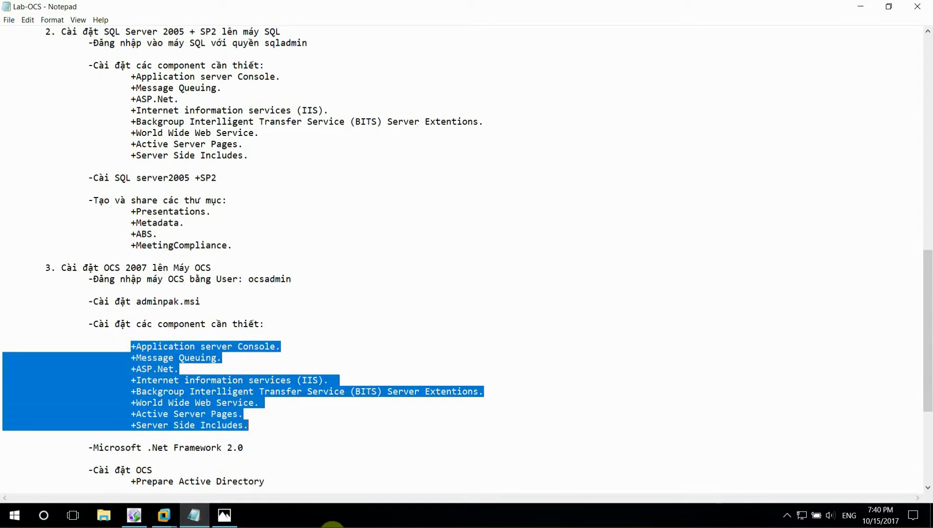
{"action": "left_click", "coordinate": [237, 439]}
{"action": "left_click", "coordinate": [69, 260]}
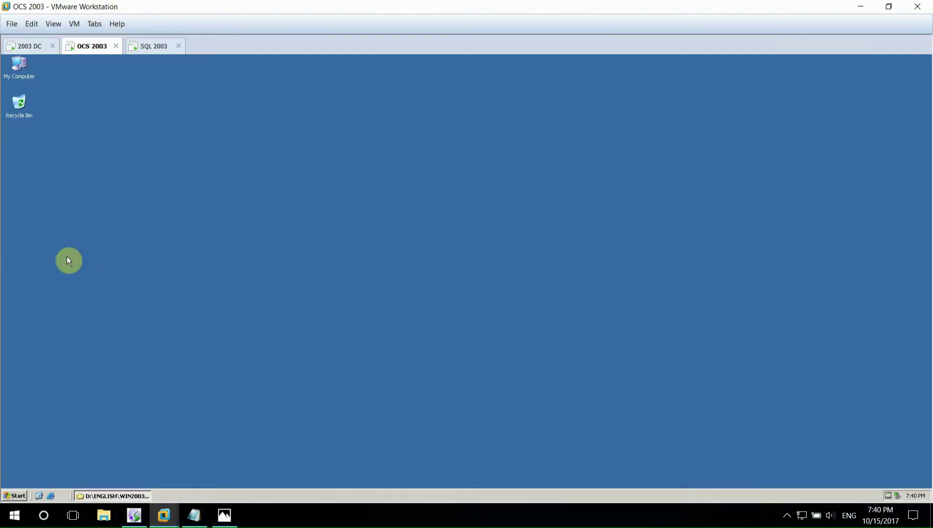
- In Add or Remove Windows Components, select Application Server with ASP.NET and Message Queuing
{"action": "left_click", "coordinate": [10, 494]}
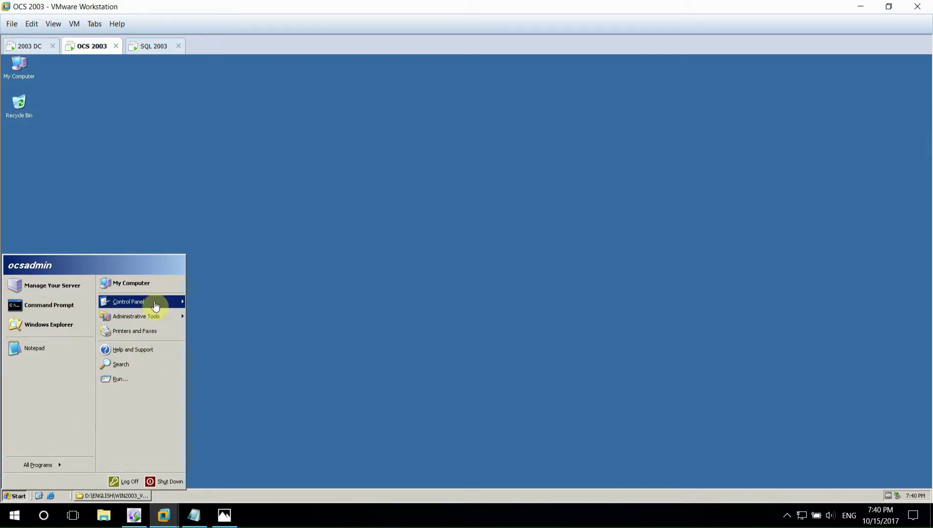
{"action": "left_click", "coordinate": [536, 218]}
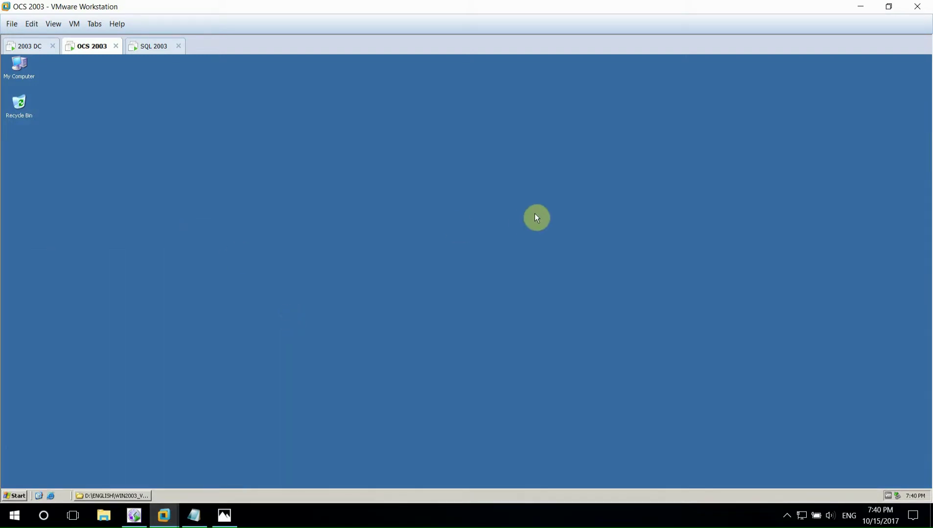
{"action": "left_click", "coordinate": [309, 247]}
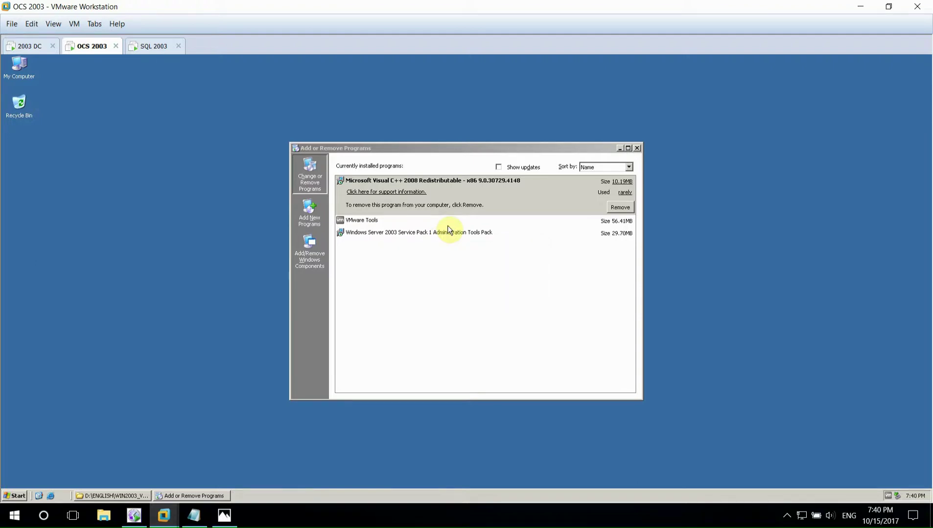
{"action": "left_click", "coordinate": [71, 191]}
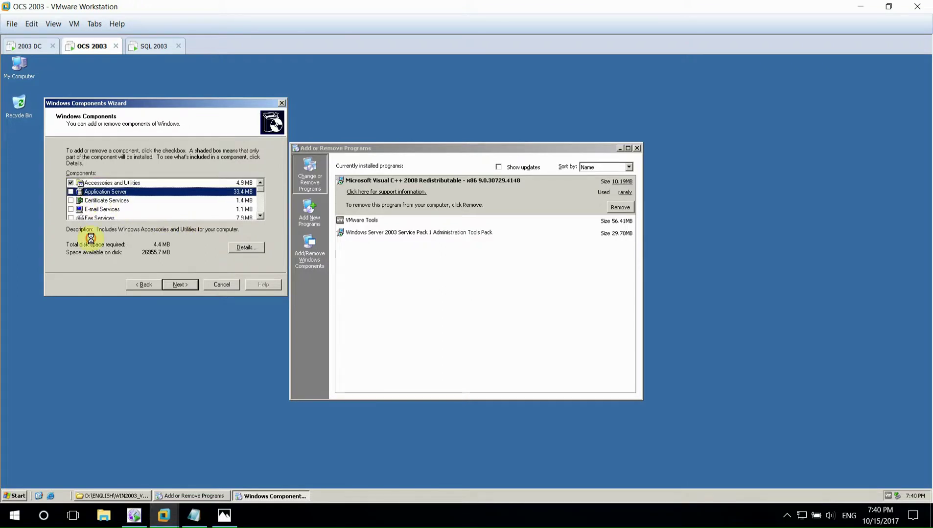
{"action": "left_click", "coordinate": [246, 248]}
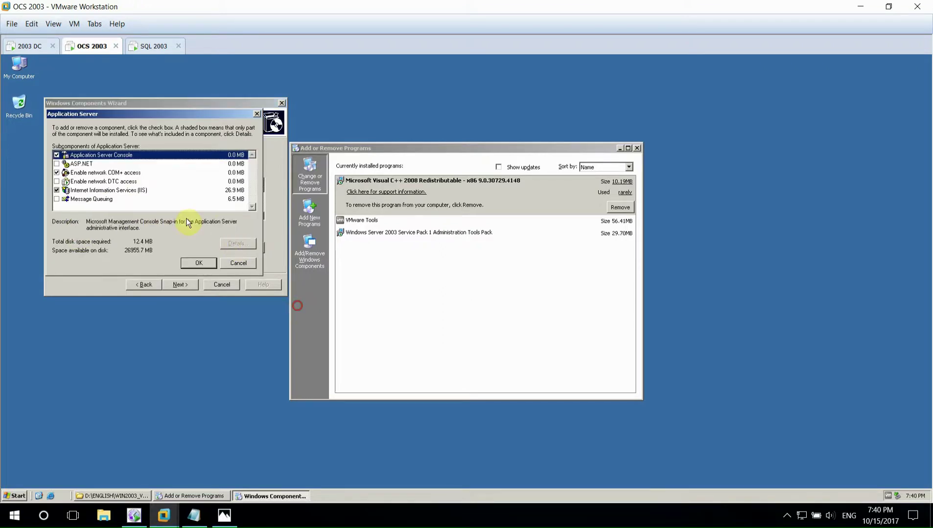
{"action": "left_click", "coordinate": [57, 165]}
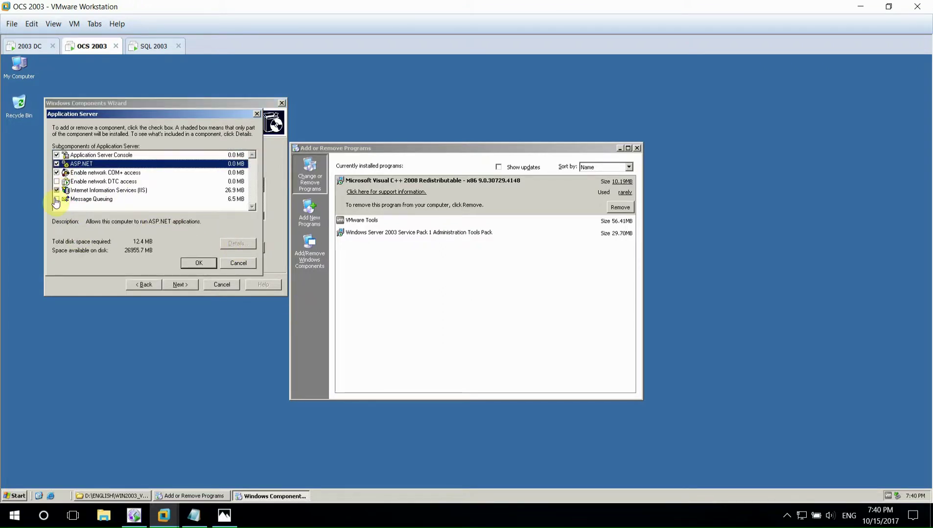
{"action": "left_click", "coordinate": [57, 199]}
- Under IIS's World Wide Web Service, include Server Side Includes
{"action": "left_click", "coordinate": [77, 192]}
{"action": "left_click", "coordinate": [239, 244]}
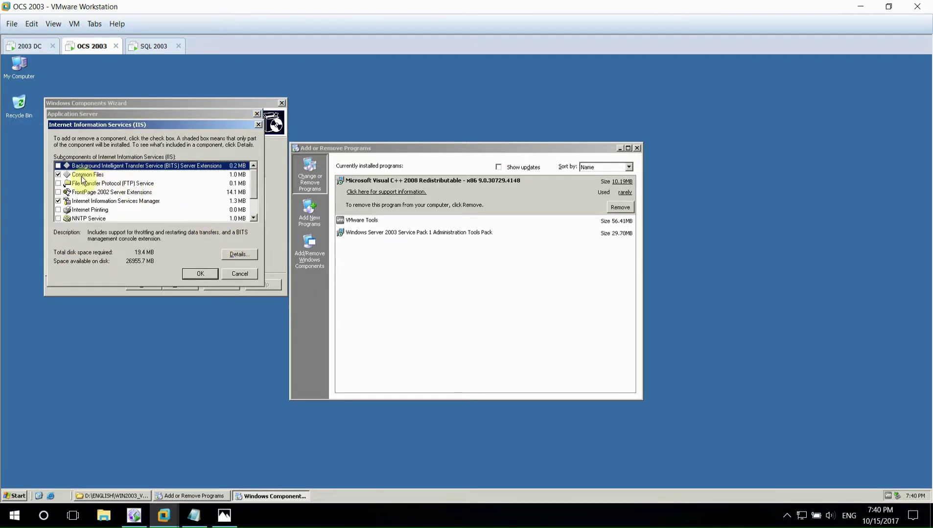
{"action": "scroll", "coordinate": [66, 213], "scroll_direction": "down", "scroll_amount": 1}
{"action": "left_click", "coordinate": [67, 209]}
{"action": "left_click", "coordinate": [229, 255]}
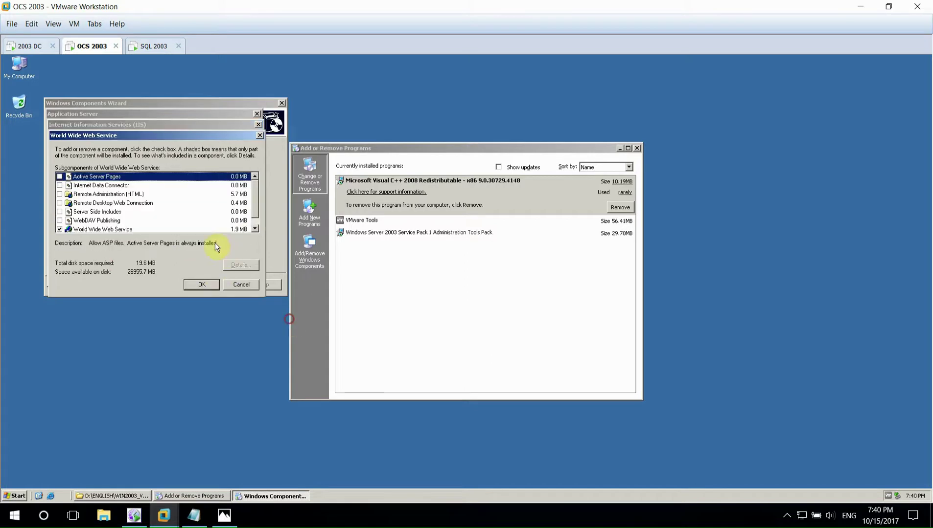
{"action": "left_click", "coordinate": [59, 211]}
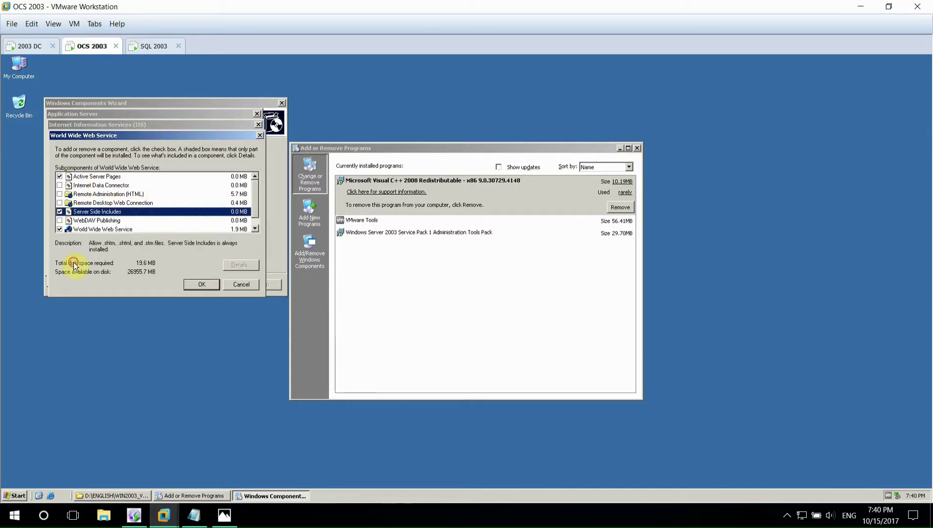
{"action": "left_click", "coordinate": [207, 286]}
- Confirm the IIS and Application Server selections and start installing the components
{"action": "left_click", "coordinate": [194, 519]}
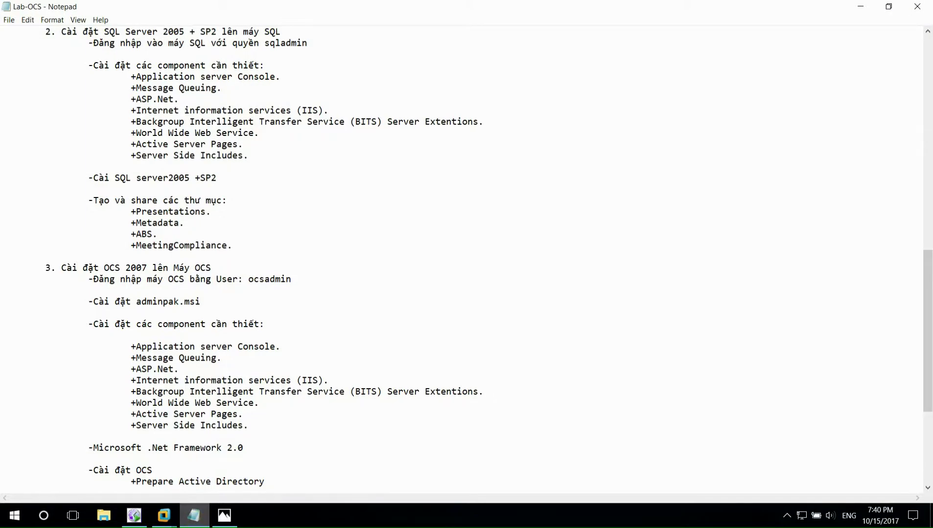
{"action": "left_click", "coordinate": [195, 518]}
{"action": "left_click", "coordinate": [209, 272]}
{"action": "left_click", "coordinate": [199, 262]}
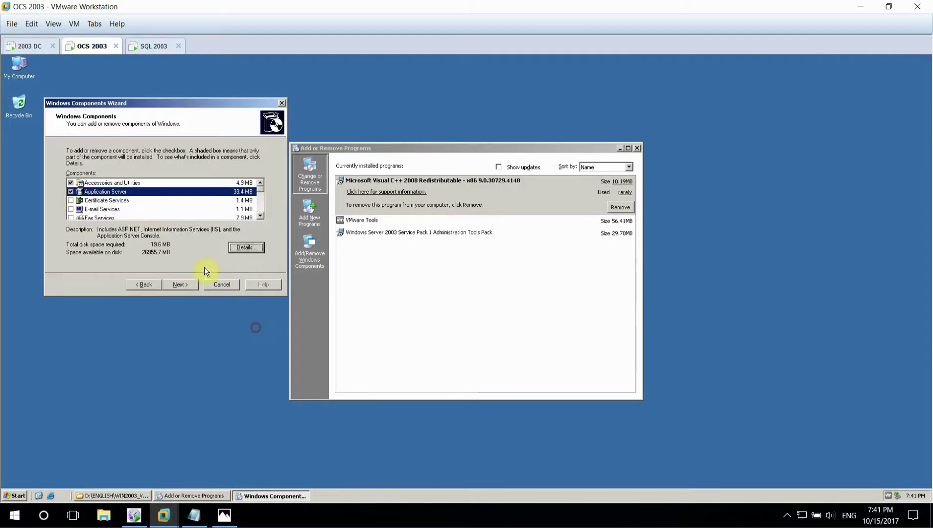
{"action": "left_click", "coordinate": [179, 285]}
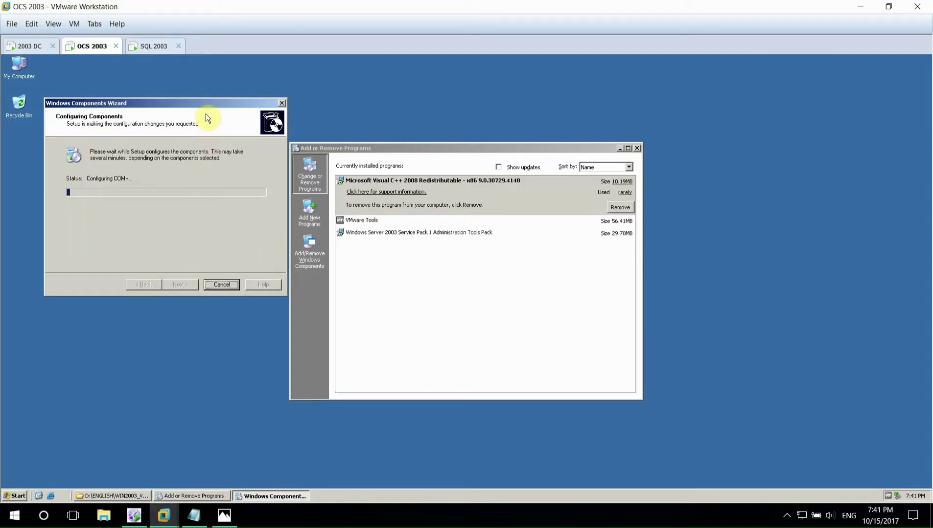
- Let the Windows Components Wizard complete, then close it and Add or Remove Programs
{"action": "left_click_drag", "start_coordinate": [225, 105], "coordinate": [440, 165]}
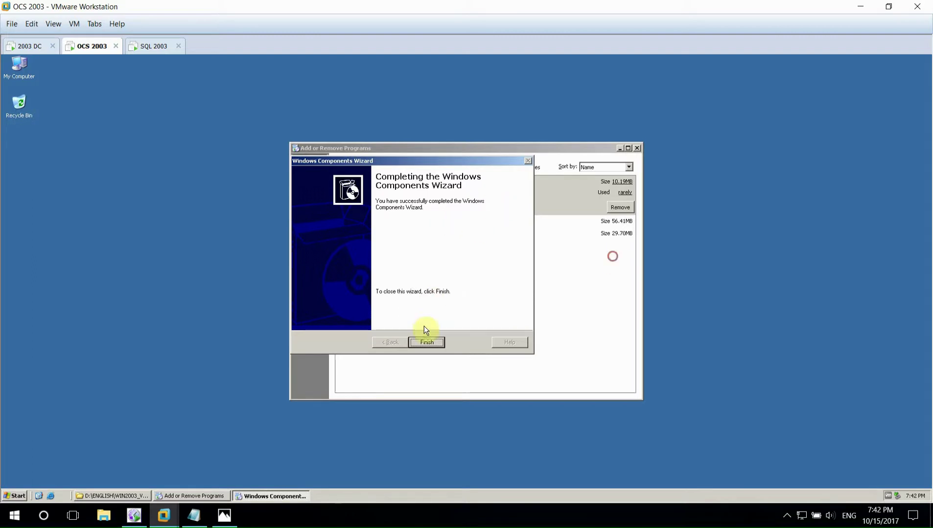
{"action": "left_click", "coordinate": [426, 341]}
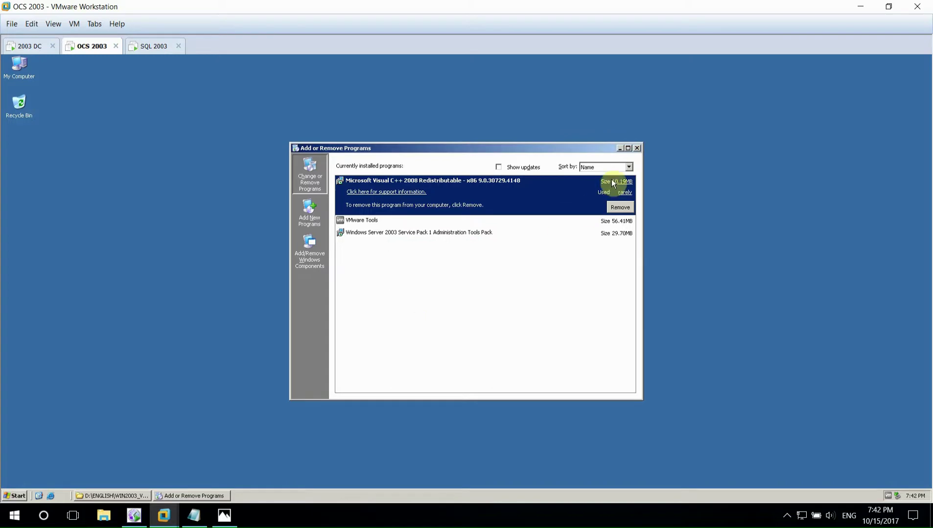
{"action": "left_click", "coordinate": [636, 148]}
- Check the next step in the Lab-OCS notes and return the guest file browser to My Computer
{"action": "left_click", "coordinate": [194, 516]}
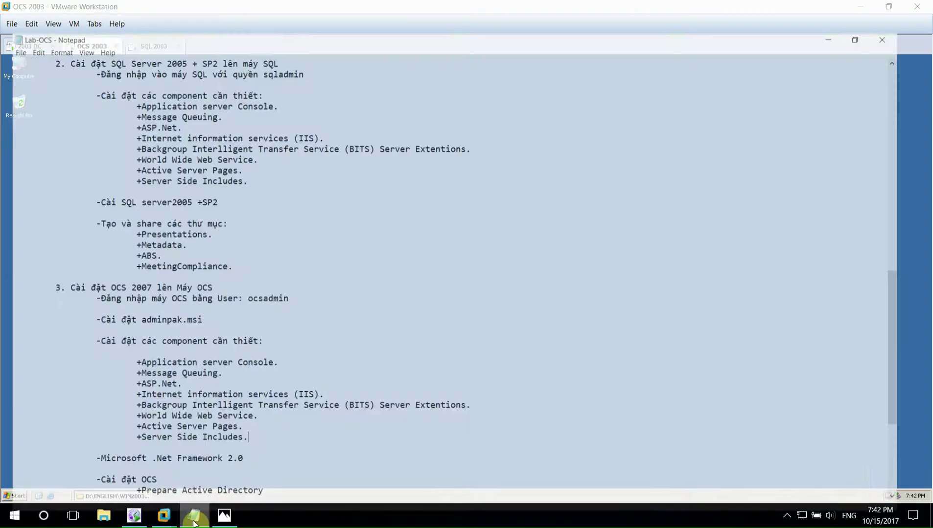
{"action": "scroll", "coordinate": [306, 477], "scroll_direction": "down", "scroll_amount": 2}
{"action": "left_click_drag", "start_coordinate": [89, 380], "coordinate": [191, 402]}
{"action": "left_click", "coordinate": [194, 515]}
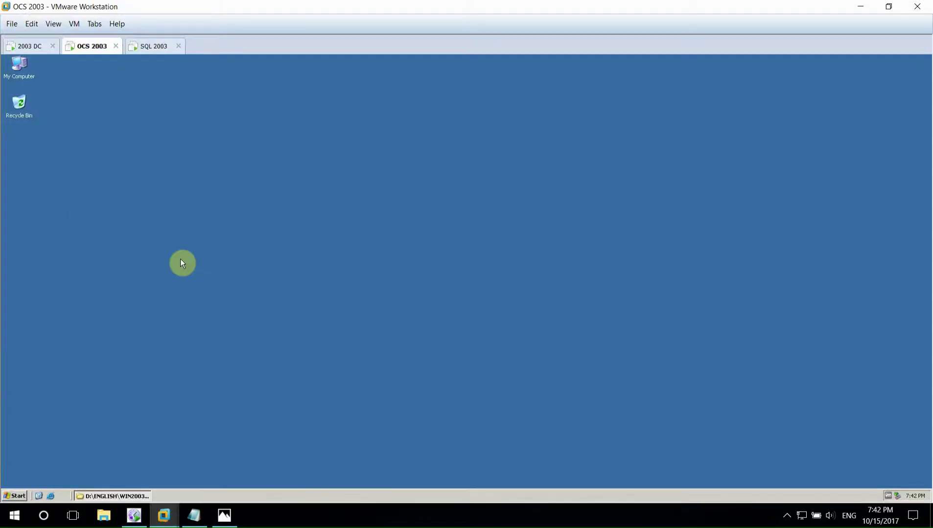
{"action": "left_click", "coordinate": [103, 497]}
{"action": "double_click", "coordinate": [26, 94]}
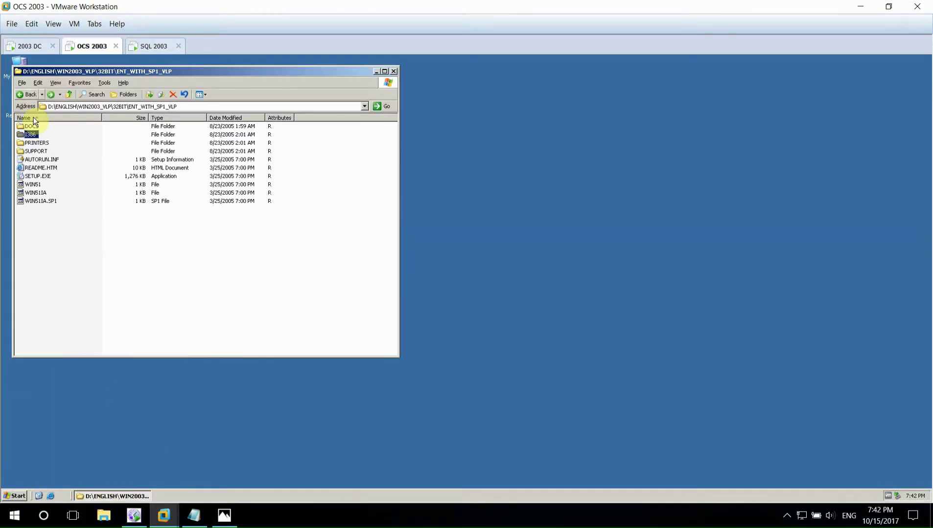
{"action": "key", "text": "BackSpace"}
{"action": "key", "text": "BackSpace"}
{"action": "key", "text": "BackSpace"}
{"action": "key", "text": "BackSpace"}
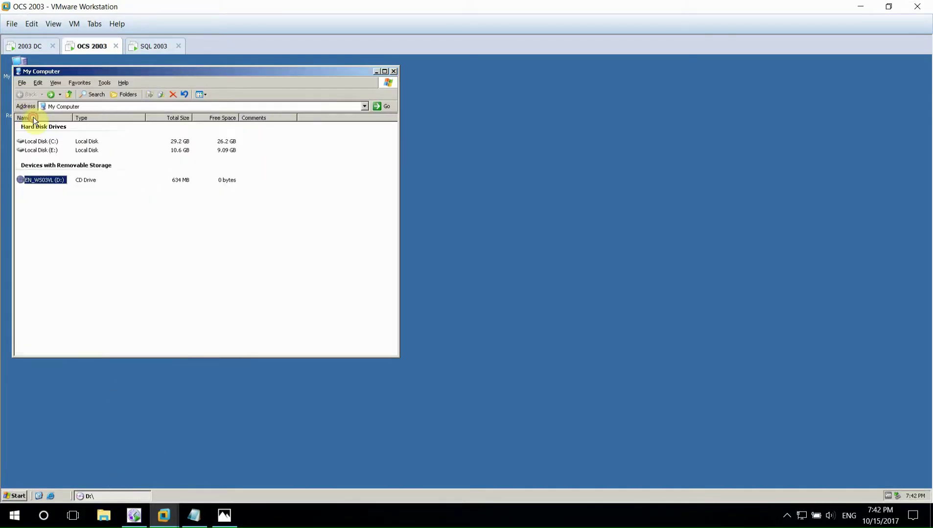
- Run setup.exe from E:\ocs2k7\setup\i386 and agree to install the Visual C++ prerequisite
{"action": "double_click", "coordinate": [40, 150]}
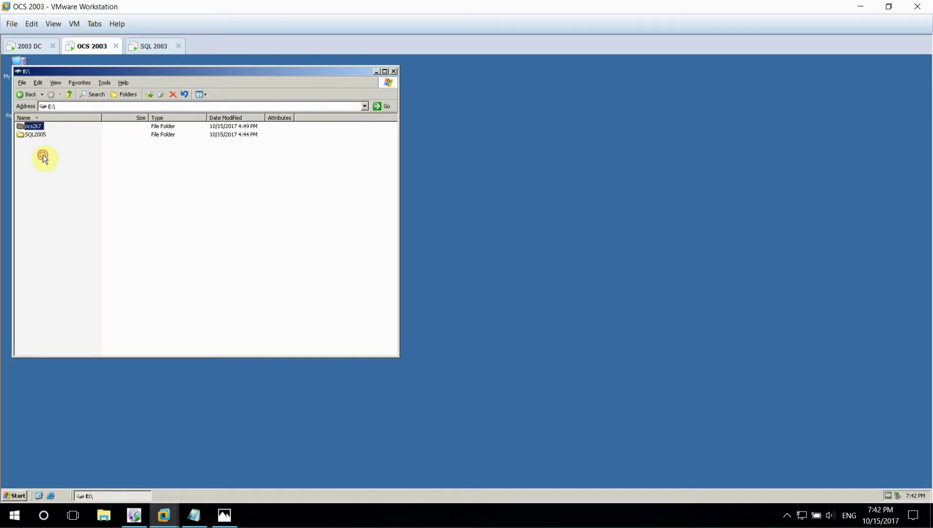
{"action": "double_click", "coordinate": [32, 127]}
{"action": "double_click", "coordinate": [32, 135]}
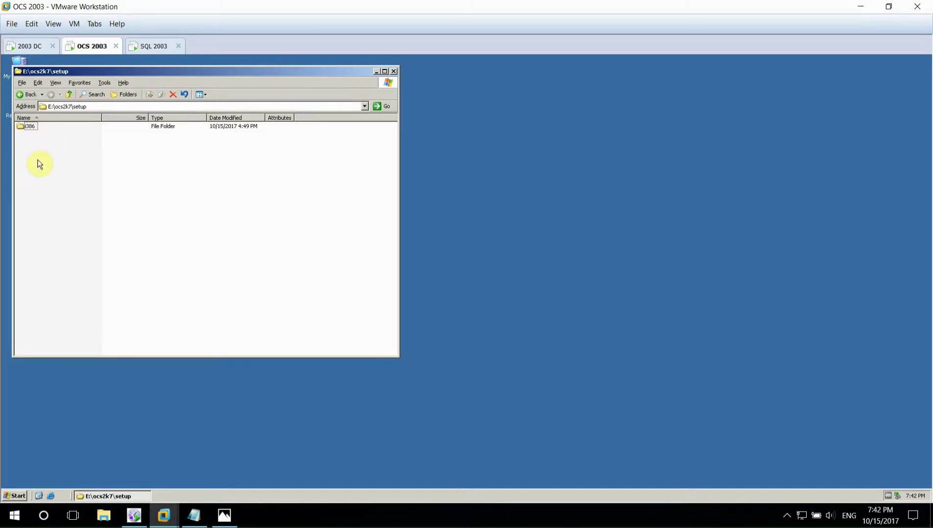
{"action": "double_click", "coordinate": [30, 127]}
{"action": "double_click", "coordinate": [38, 285]}
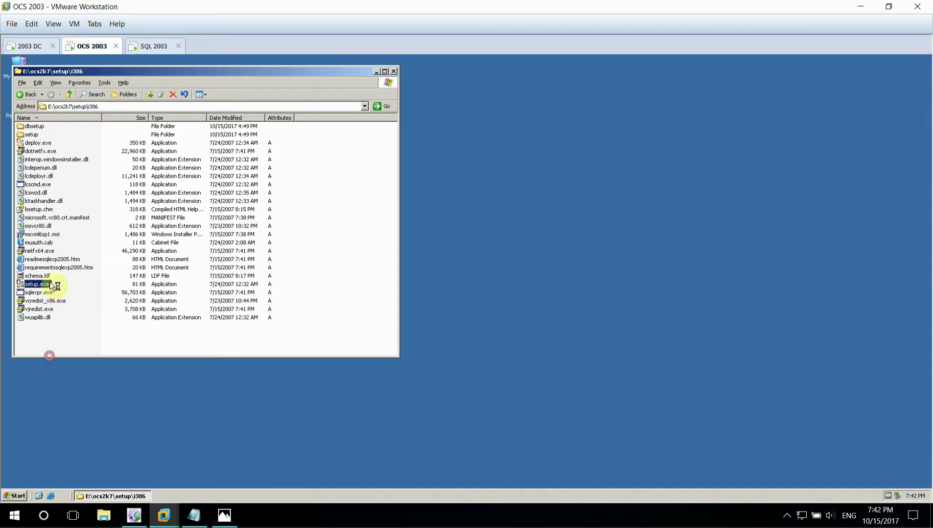
{"action": "left_click", "coordinate": [442, 294]}
{"action": "left_click", "coordinate": [376, 72]}
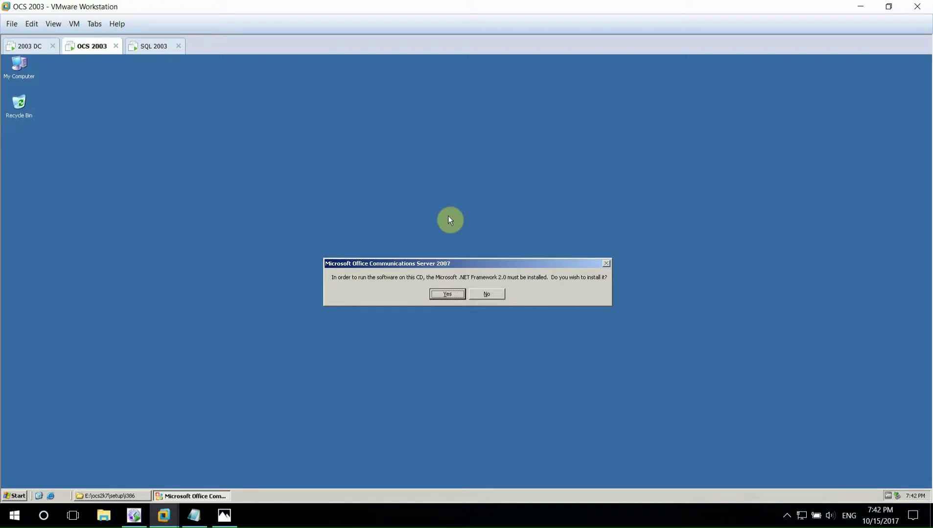
- Accept installing .NET Framework 2.0 and wait for the OCS 2007 Deployment Wizard
{"action": "left_click", "coordinate": [447, 294]}
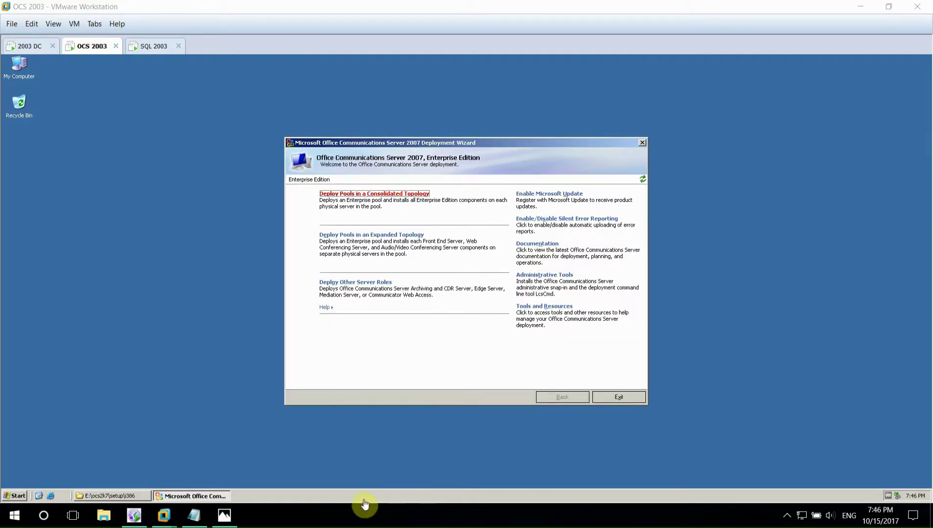
- Check the Prepare Active Directory step in the Lab-OCS notes
{"action": "left_click", "coordinate": [206, 517]}
{"action": "scroll", "coordinate": [274, 254], "scroll_direction": "down", "scroll_amount": 2}
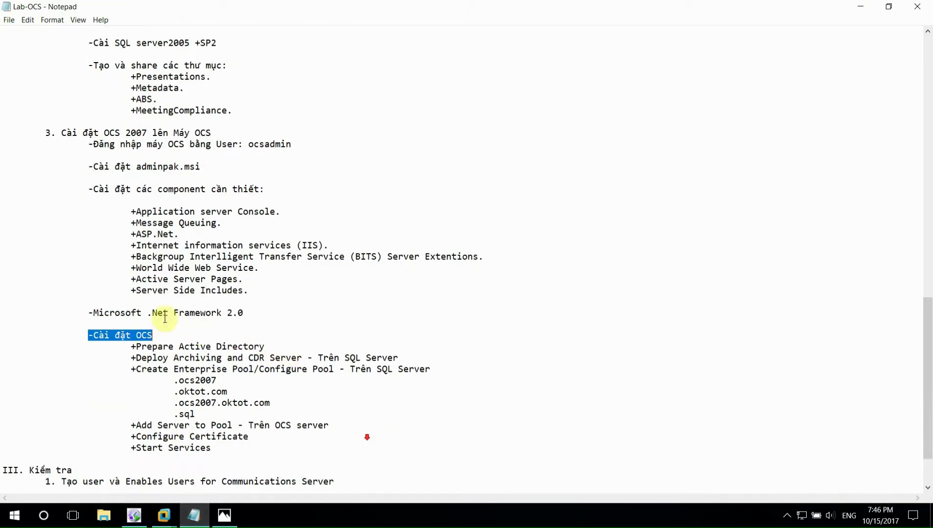
{"action": "left_click_drag", "start_coordinate": [137, 347], "coordinate": [264, 347]}
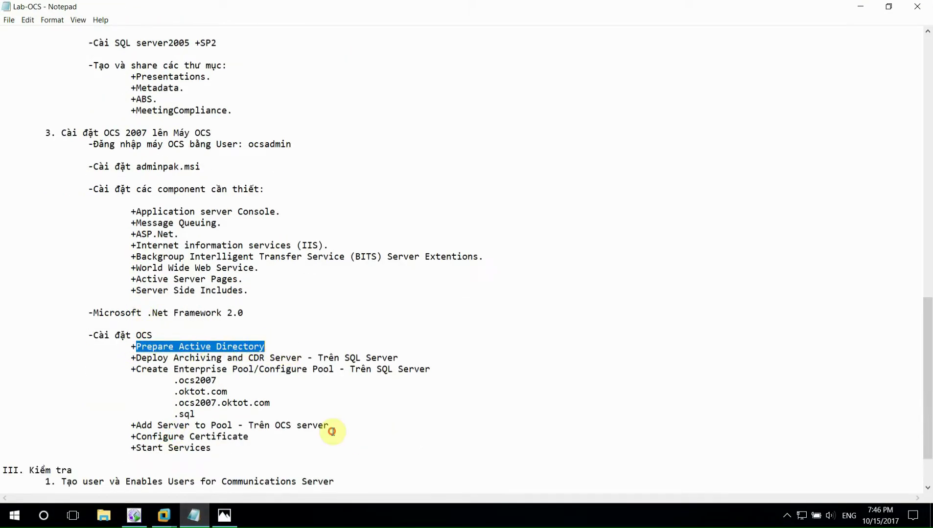
{"action": "left_click", "coordinate": [164, 515]}
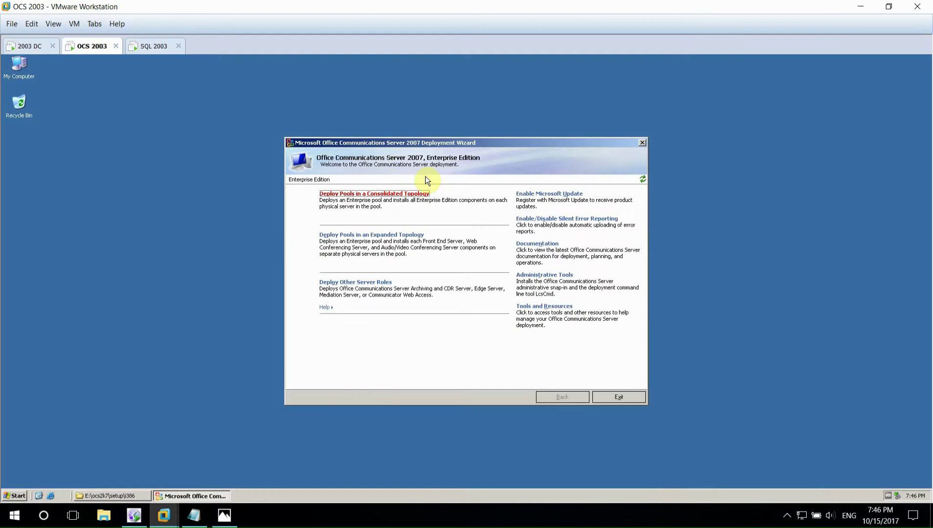
- Run Prep Schema under Deploy Pools in a Consolidated Topology and view its log
{"action": "left_click", "coordinate": [402, 195]}
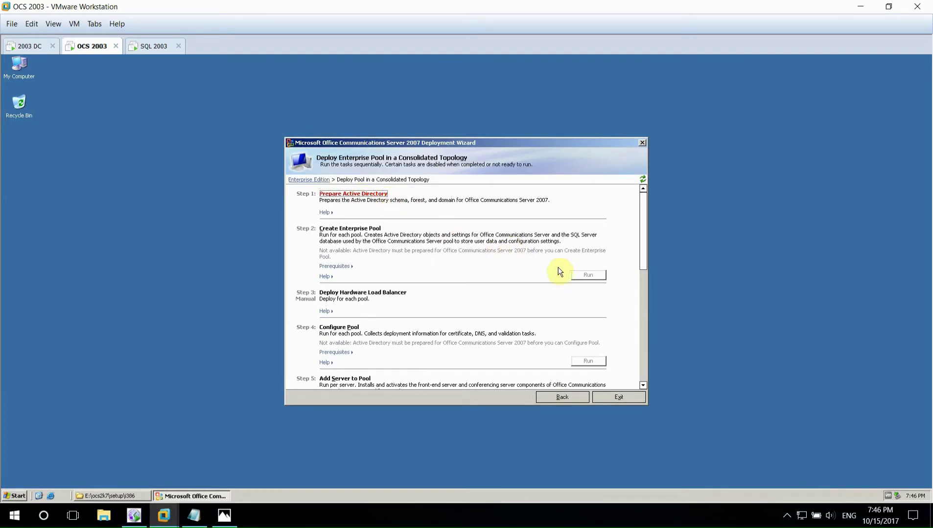
{"action": "left_click", "coordinate": [355, 195]}
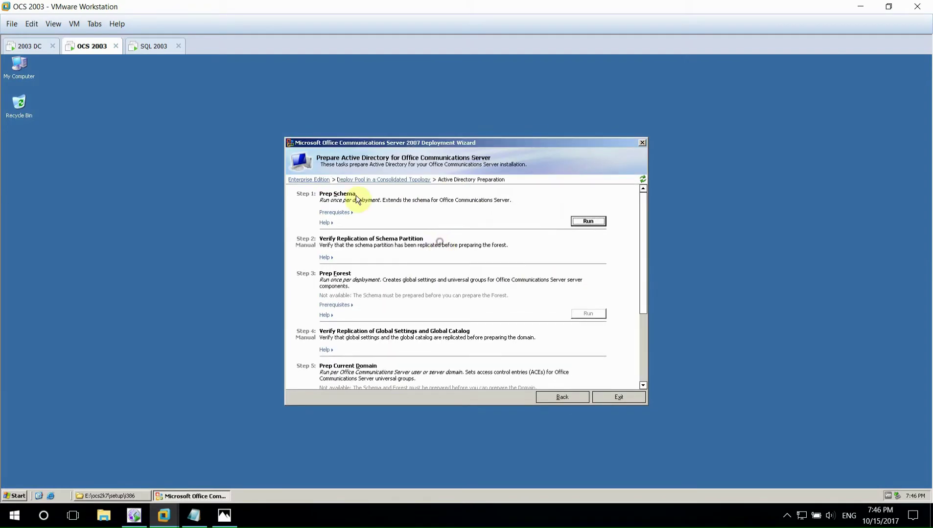
{"action": "left_click", "coordinate": [583, 223]}
{"action": "key", "text": "Return"}
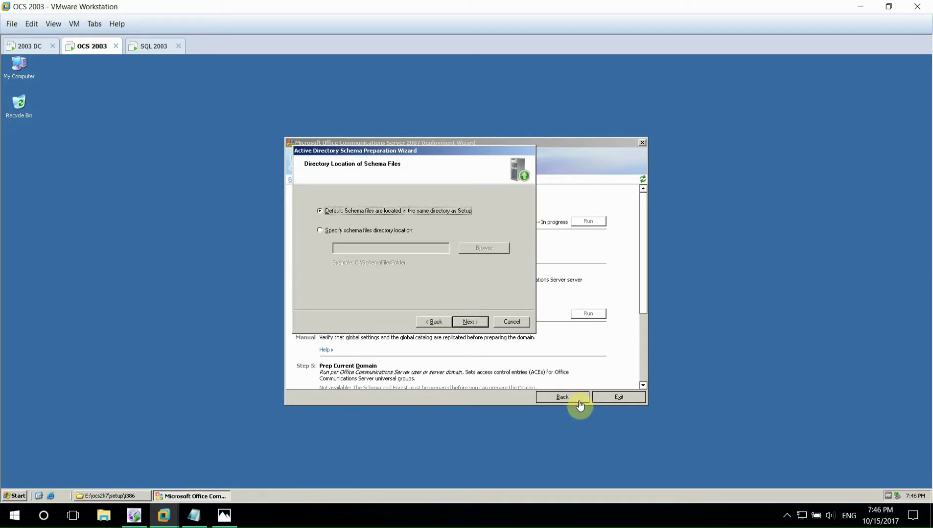
{"action": "key", "text": "Return"}
{"action": "key", "text": "Return"}
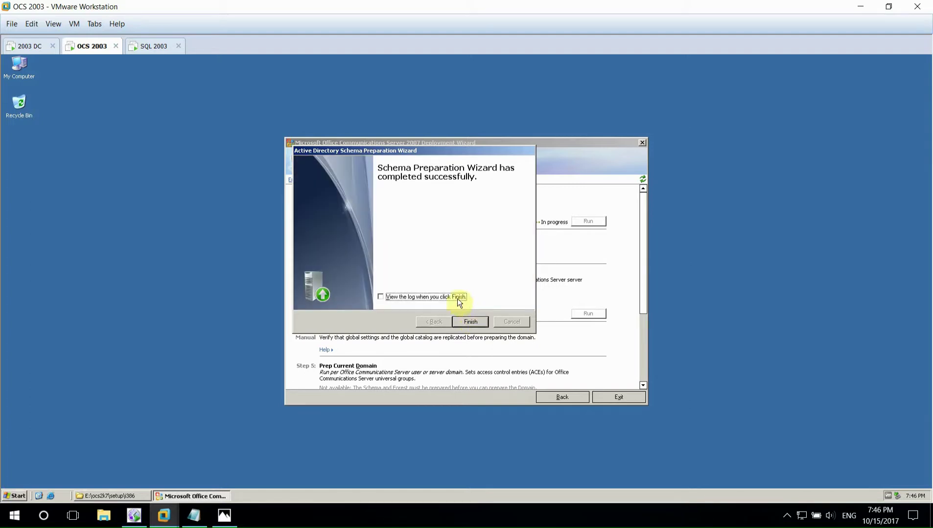
{"action": "left_click", "coordinate": [457, 297]}
{"action": "left_click", "coordinate": [465, 319]}
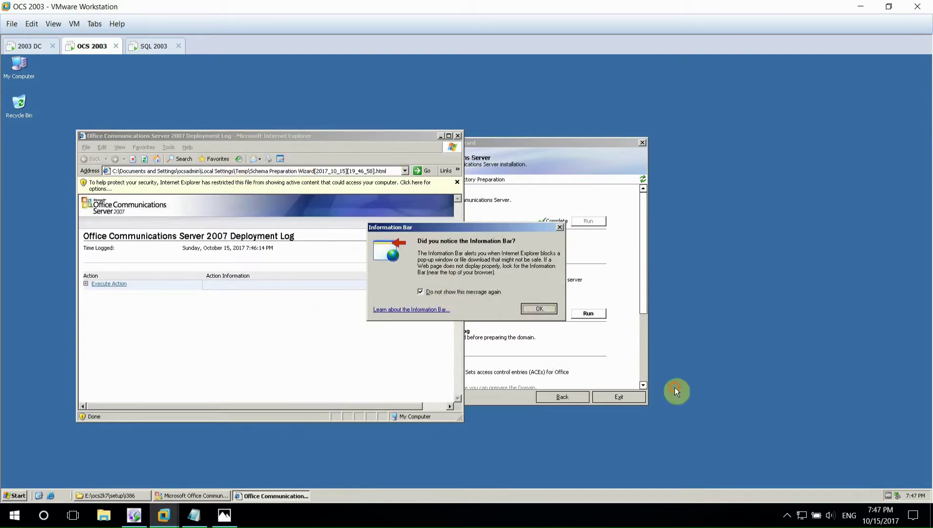
- Allow the schema log's blocked content, confirm Execute Action reports Success, and close the log
{"action": "key", "text": "Return"}
{"action": "left_click", "coordinate": [313, 186]}
{"action": "left_click", "coordinate": [338, 193]}
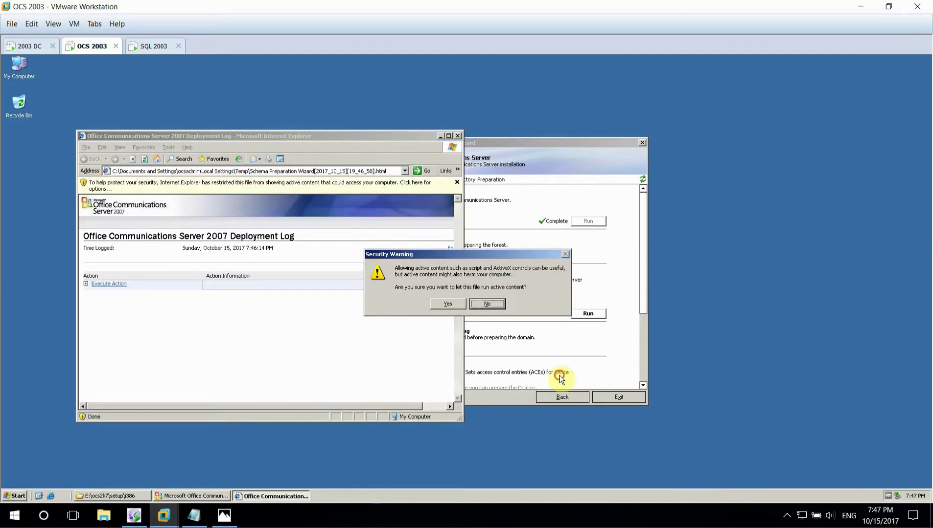
{"action": "left_click", "coordinate": [447, 303]}
{"action": "left_click", "coordinate": [253, 293]}
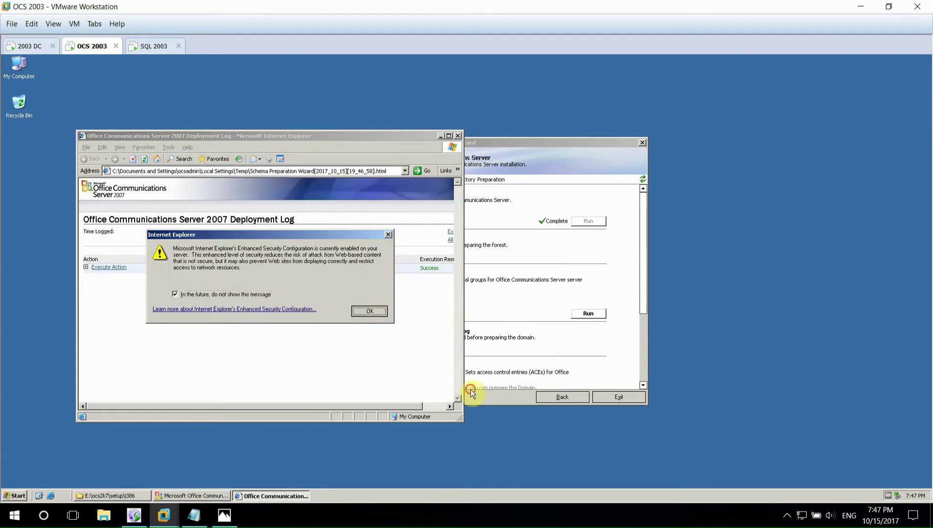
{"action": "key", "text": "Return"}
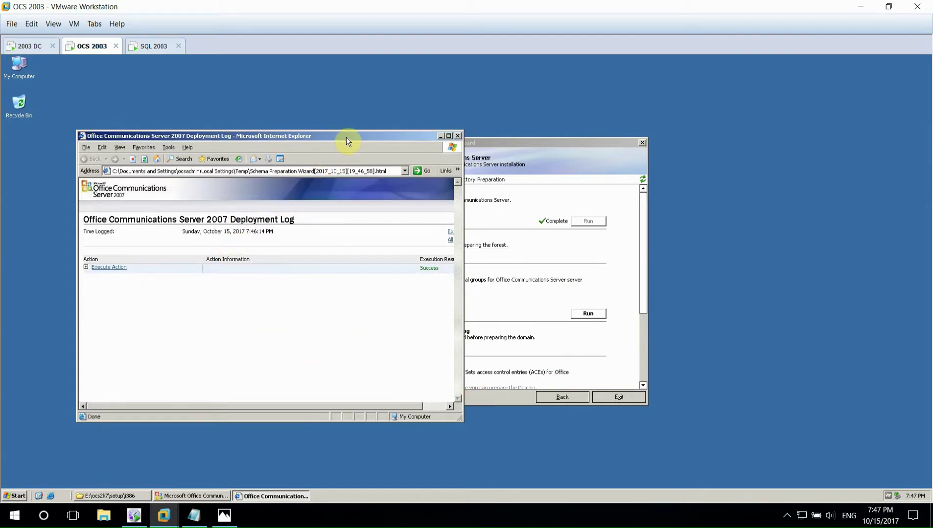
{"action": "left_click", "coordinate": [109, 268]}
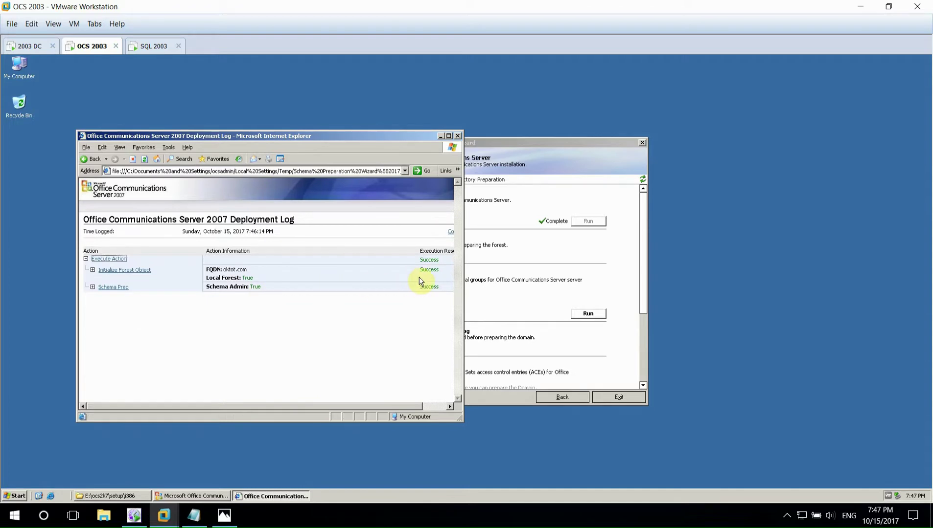
{"action": "left_click", "coordinate": [458, 136]}
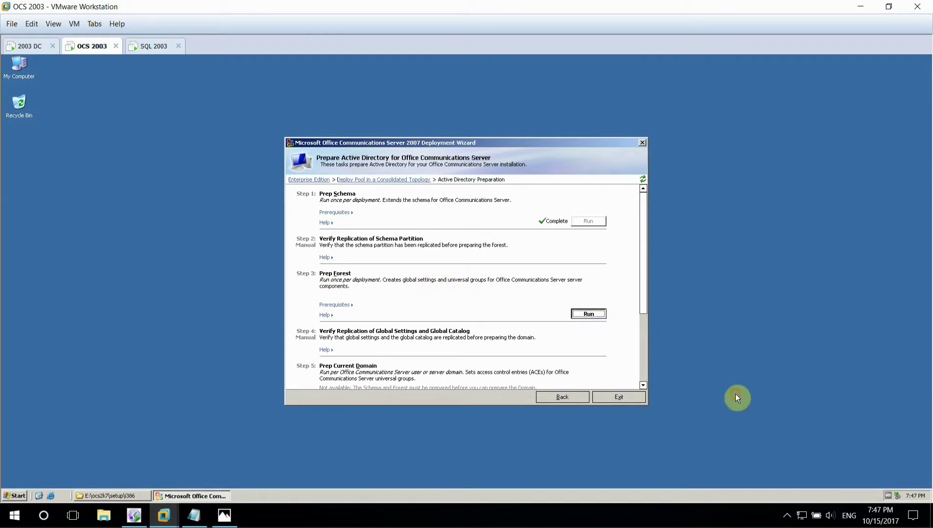
- Run Prep Forest through its wizard, choosing to view the log when it finishes
{"action": "left_click", "coordinate": [462, 321]}
{"action": "key", "text": "Return"}
{"action": "key", "text": "Return"}
{"action": "key", "text": "Return"}
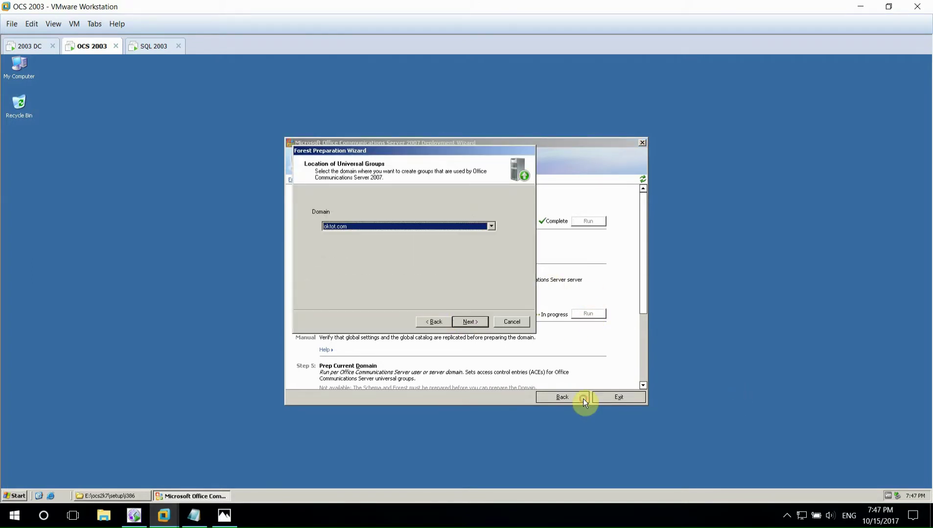
{"action": "left_click", "coordinate": [466, 321]}
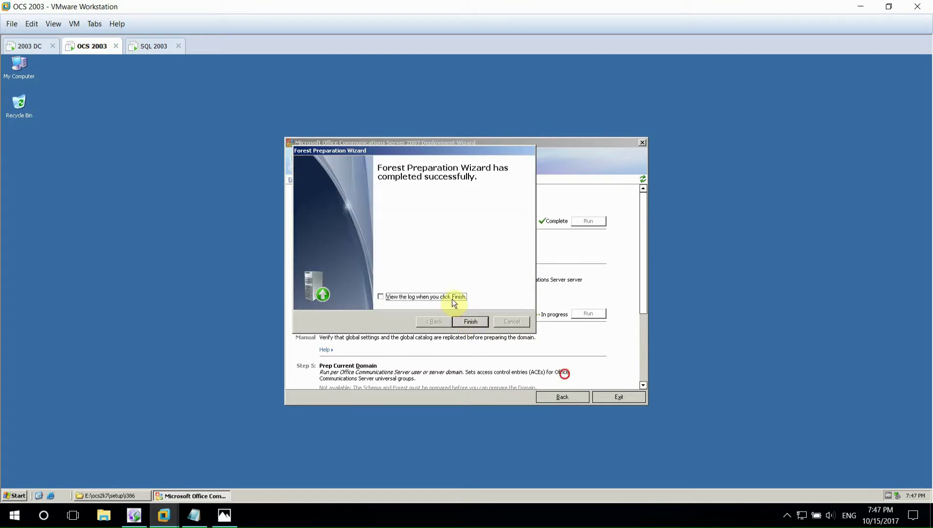
{"action": "left_click", "coordinate": [452, 297]}
{"action": "left_click", "coordinate": [470, 322]}
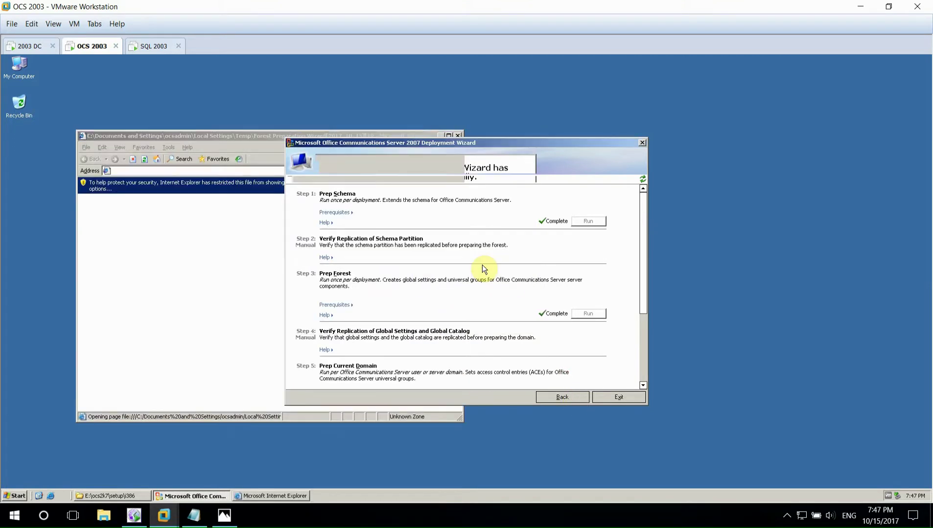
- Allow the Forest Prep log's blocked content, check it reports success, and close it
{"action": "left_click", "coordinate": [218, 188]}
{"action": "left_click", "coordinate": [230, 192]}
{"action": "left_click", "coordinate": [448, 304]}
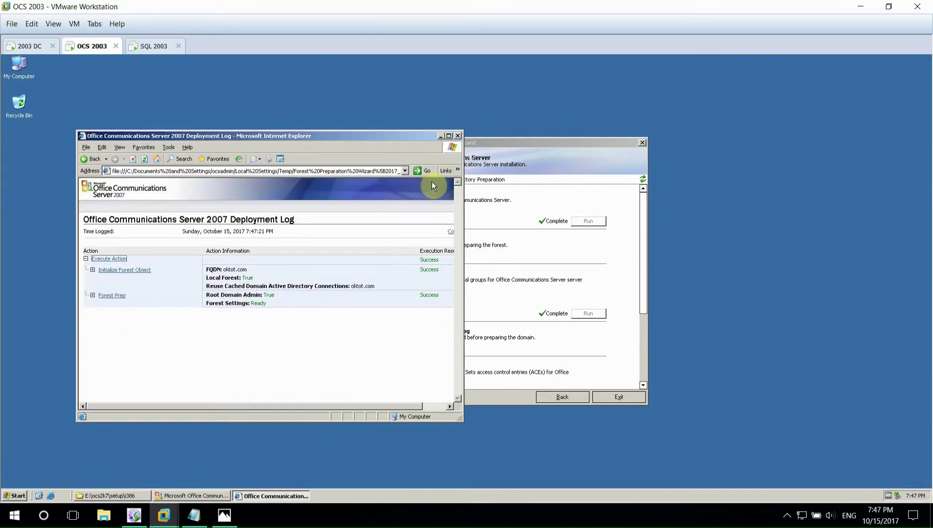
{"action": "left_click", "coordinate": [457, 136]}
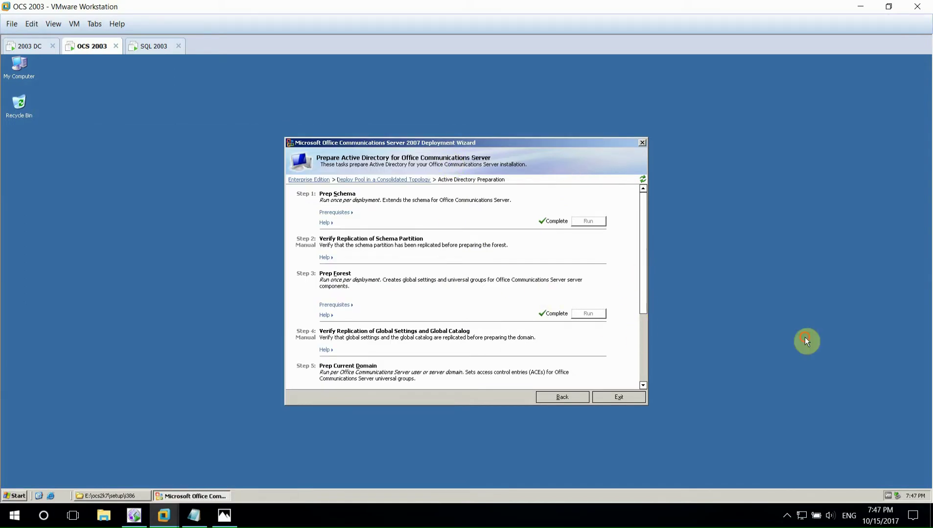
{"action": "scroll", "coordinate": [644, 342], "scroll_direction": "down", "scroll_amount": 5}
- Run Prep Current Domain through its wizard, choosing to view the log when it finishes
{"action": "left_click", "coordinate": [588, 294]}
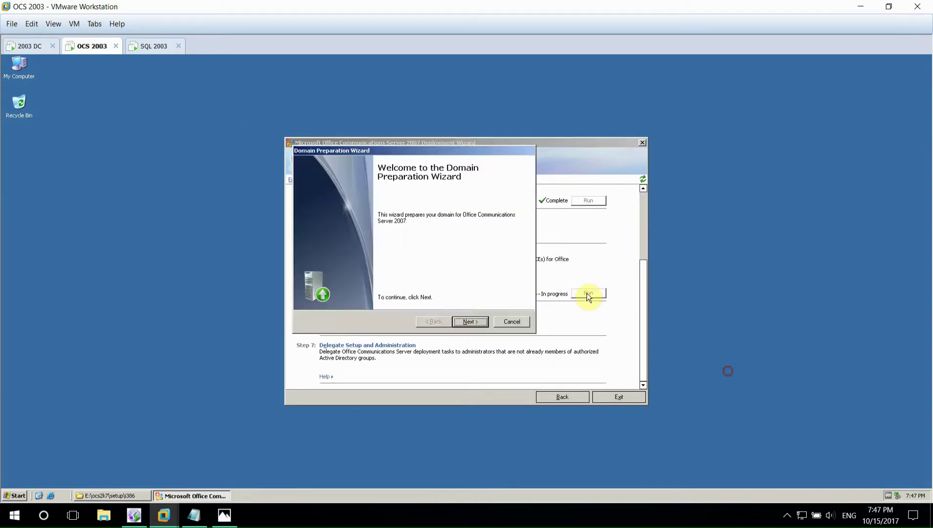
{"action": "left_click", "coordinate": [469, 322]}
{"action": "key", "text": "Return"}
{"action": "key", "text": "Return"}
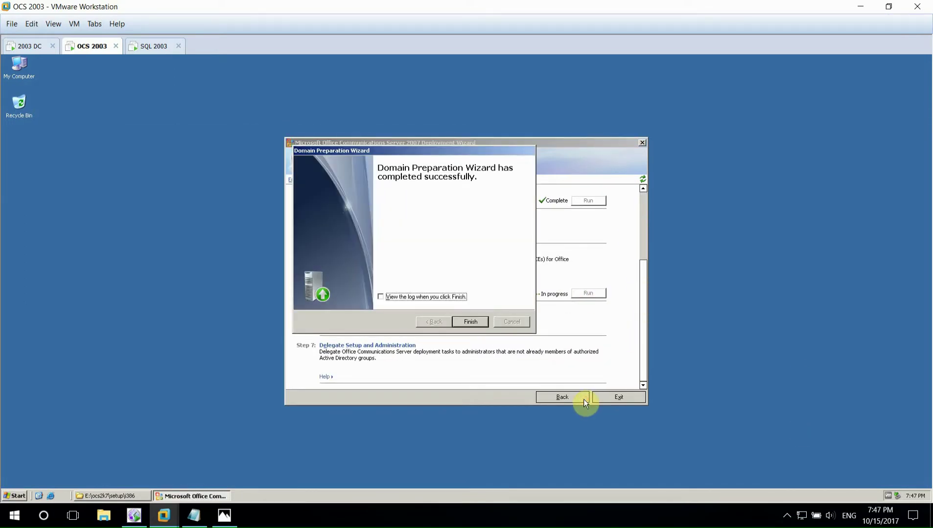
{"action": "left_click", "coordinate": [392, 297]}
{"action": "left_click", "coordinate": [470, 322]}
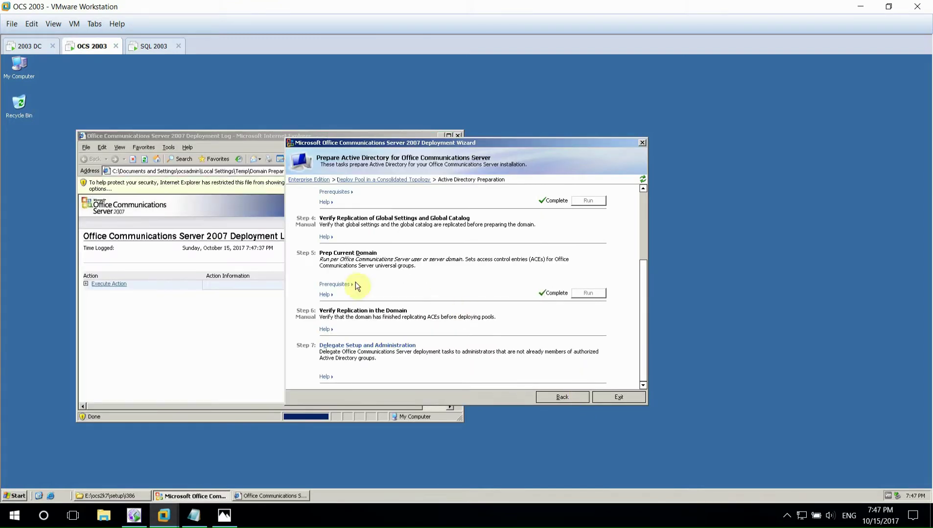
- Allow the domain prep log's blocked content, check the executed actions succeeded, and close it
{"action": "left_click", "coordinate": [230, 186]}
{"action": "left_click", "coordinate": [244, 190]}
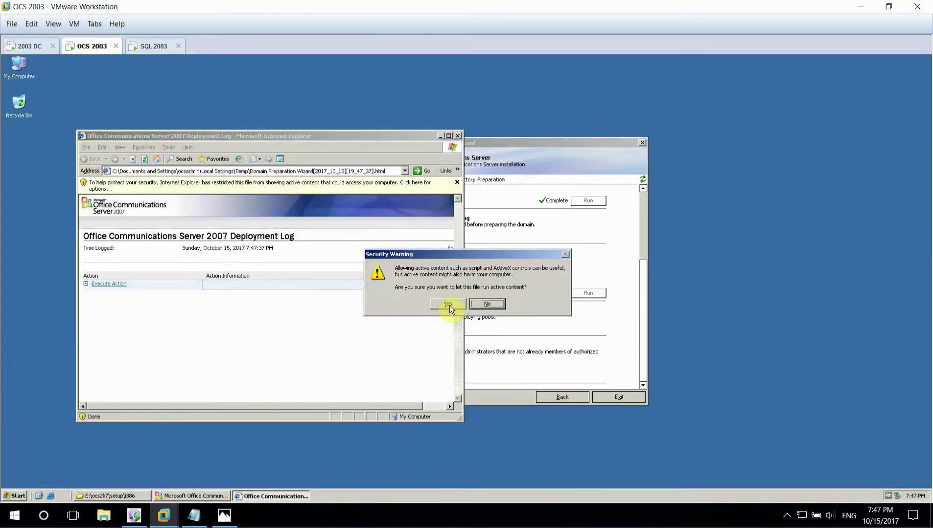
{"action": "left_click", "coordinate": [448, 304]}
{"action": "left_click", "coordinate": [110, 260]}
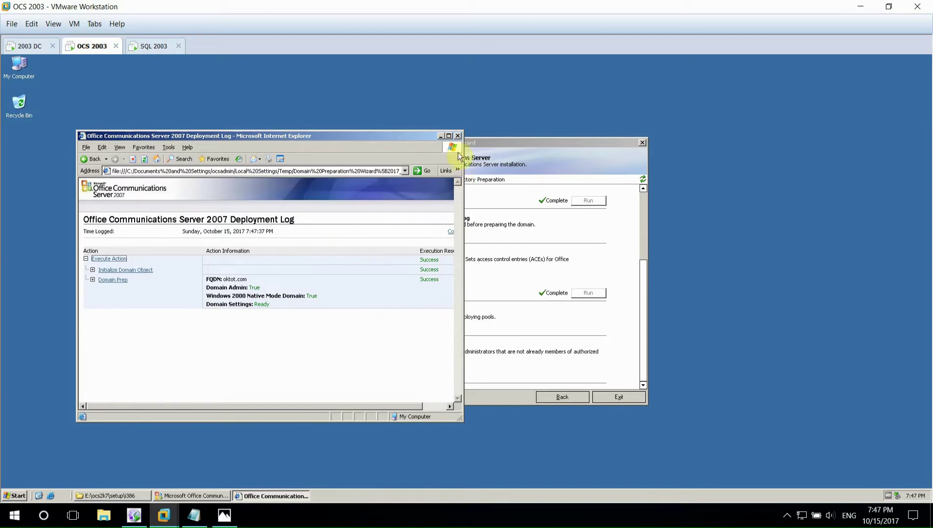
{"action": "key", "text": "alt+F4"}
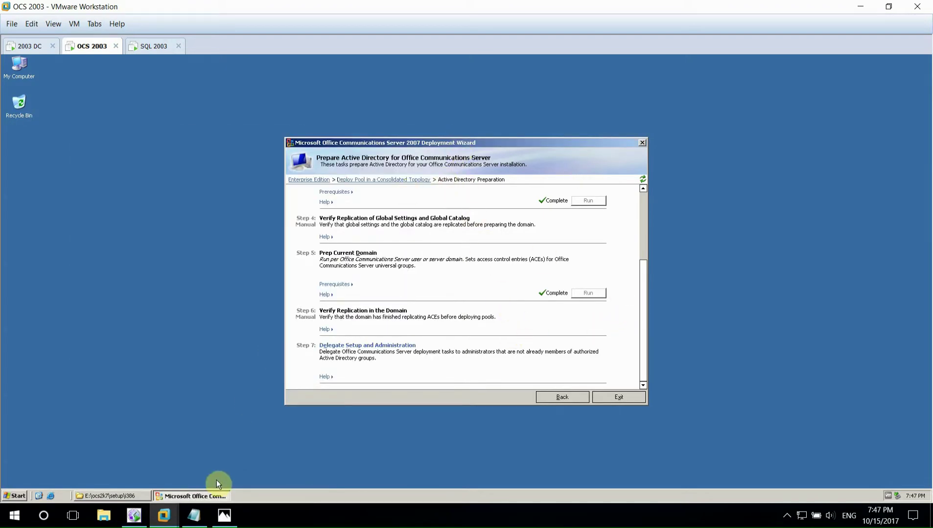
- Highlight the Deploy Archiving and CDR Server step in the Notepad lab notes
{"action": "left_click", "coordinate": [194, 515]}
{"action": "left_click", "coordinate": [177, 443]}
{"action": "left_click_drag", "start_coordinate": [136, 358], "coordinate": [399, 356]}
- Log on to the SQL 2003 VM with the admin password and close Manage Your Server
{"action": "left_click", "coordinate": [164, 515]}
{"action": "left_click", "coordinate": [155, 46]}
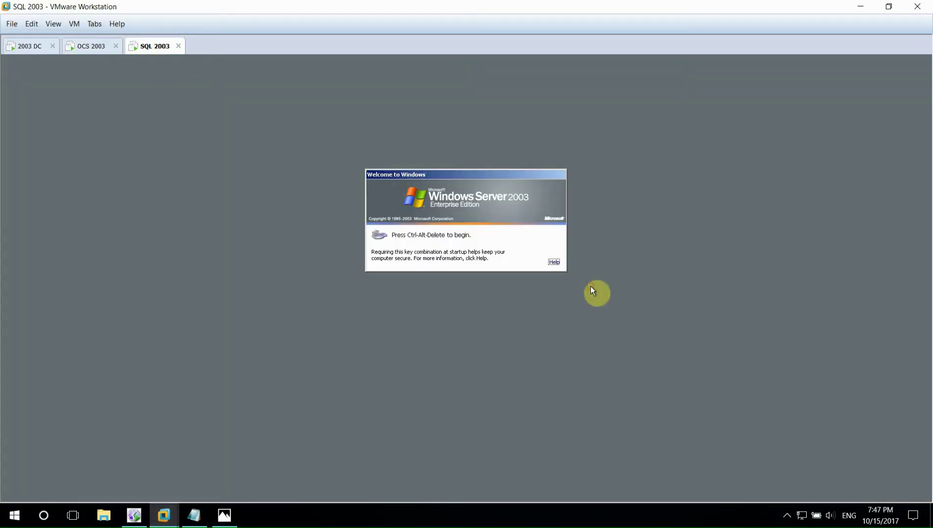
{"action": "key", "text": "ctrl+alt+Insert"}
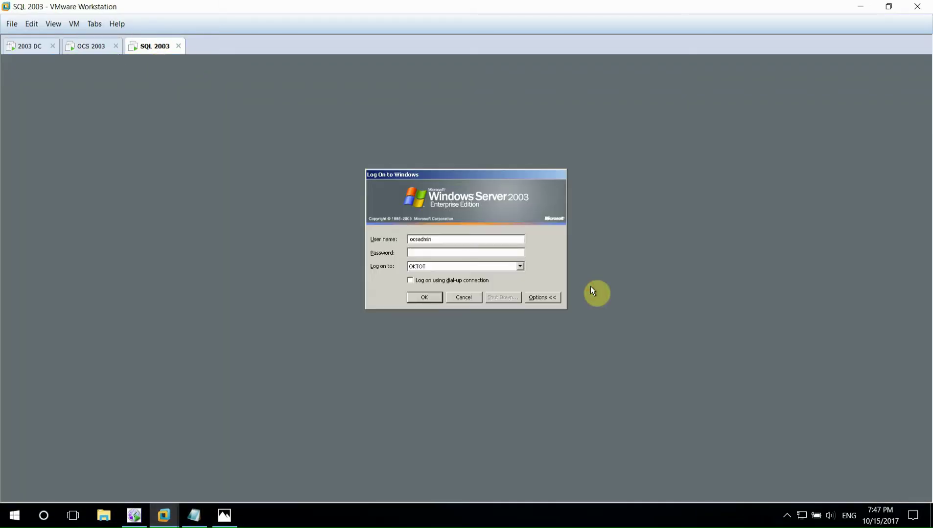
{"action": "key", "text": "Return"}
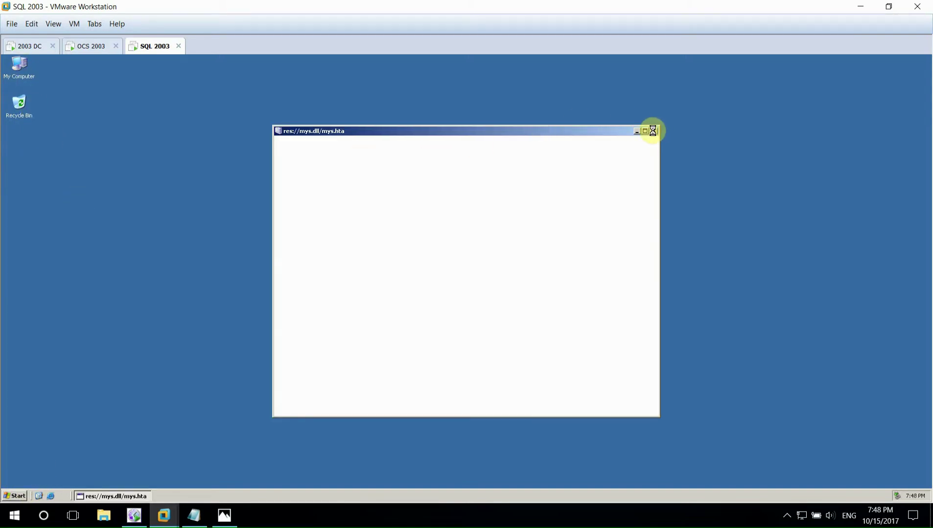
{"action": "left_click", "coordinate": [656, 131]}
{"action": "left_click", "coordinate": [19, 74]}
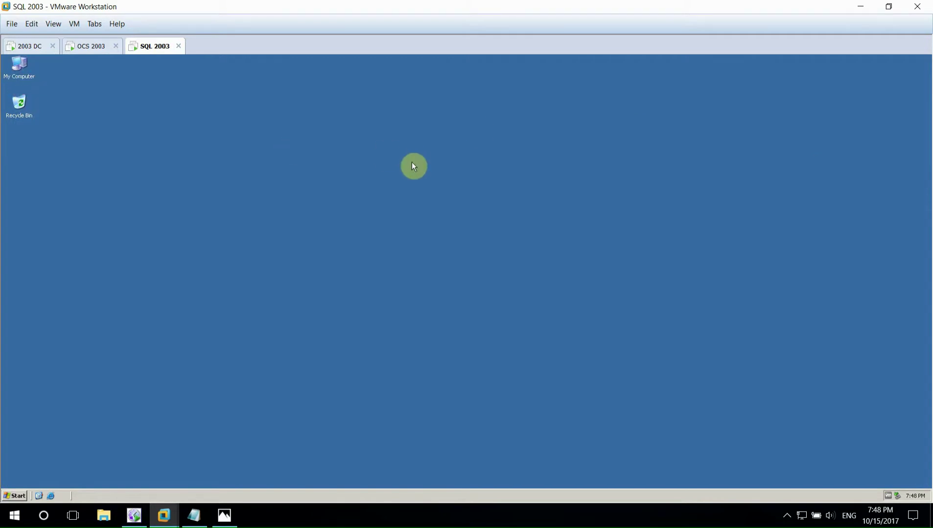
- Run setup.exe from E:\ocs2k7\setup\i386, accepting the Visual C++ redistributable install, and minimize Explorer
{"action": "double_click", "coordinate": [95, 204]}
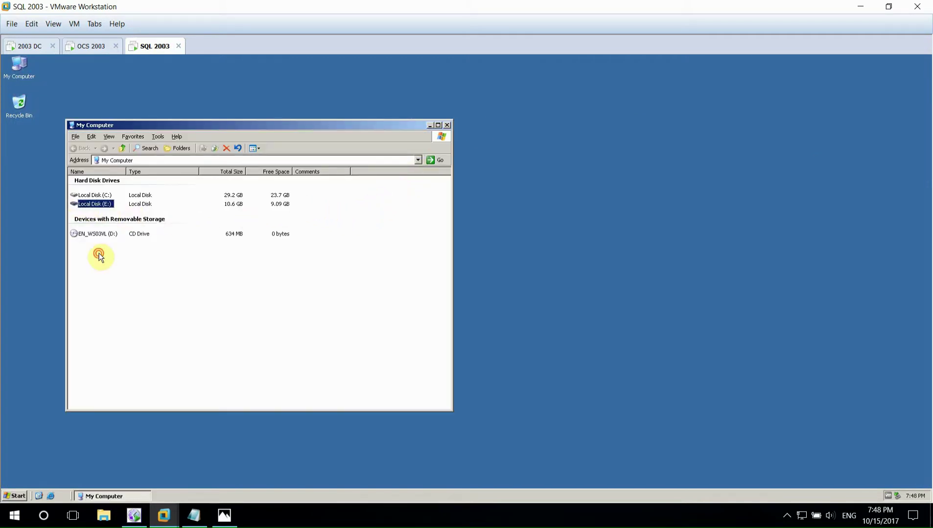
{"action": "double_click", "coordinate": [93, 209]}
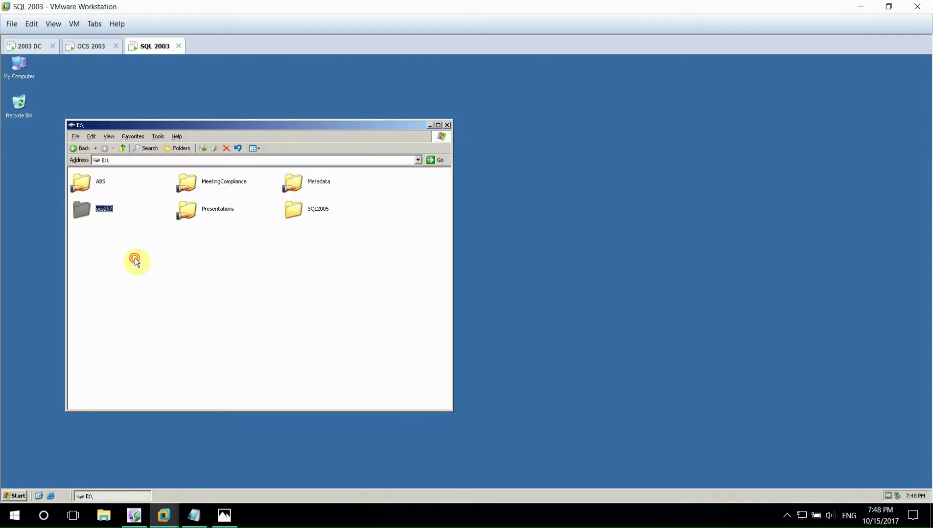
{"action": "double_click", "coordinate": [88, 189]}
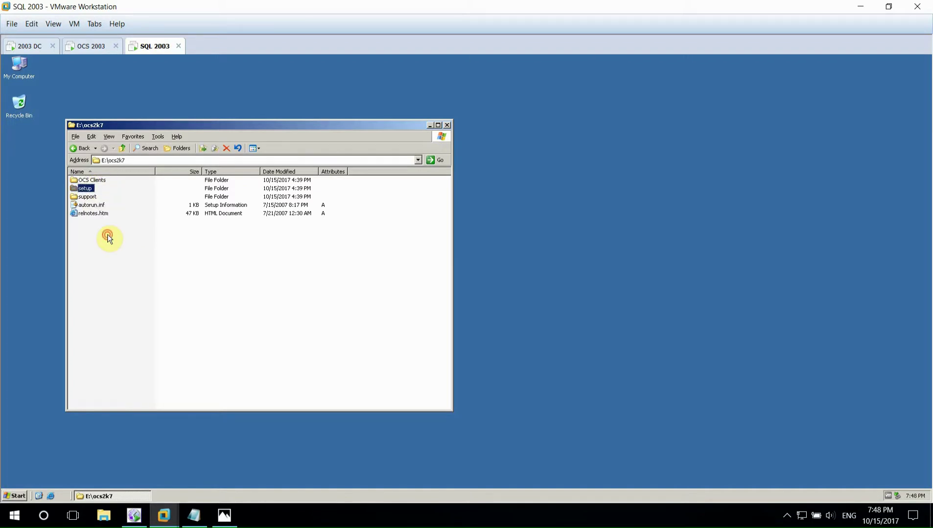
{"action": "double_click", "coordinate": [86, 180]}
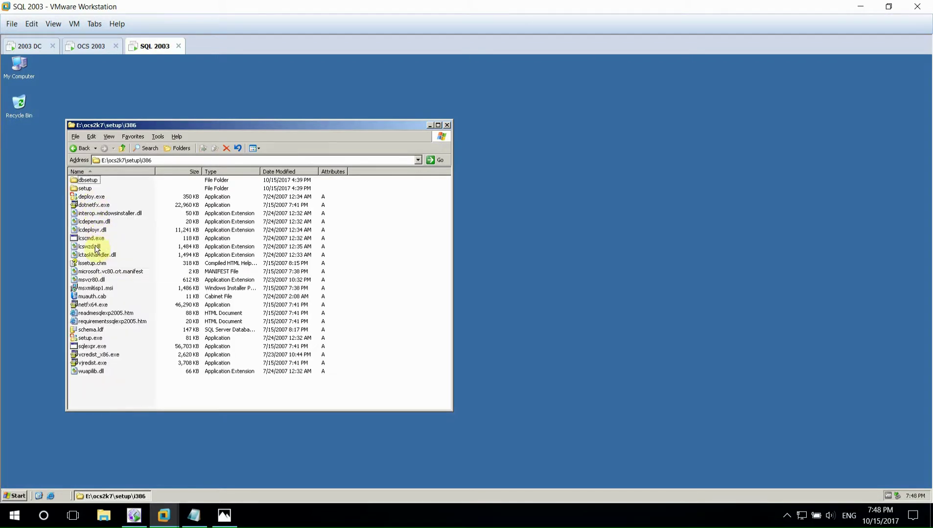
{"action": "double_click", "coordinate": [91, 339]}
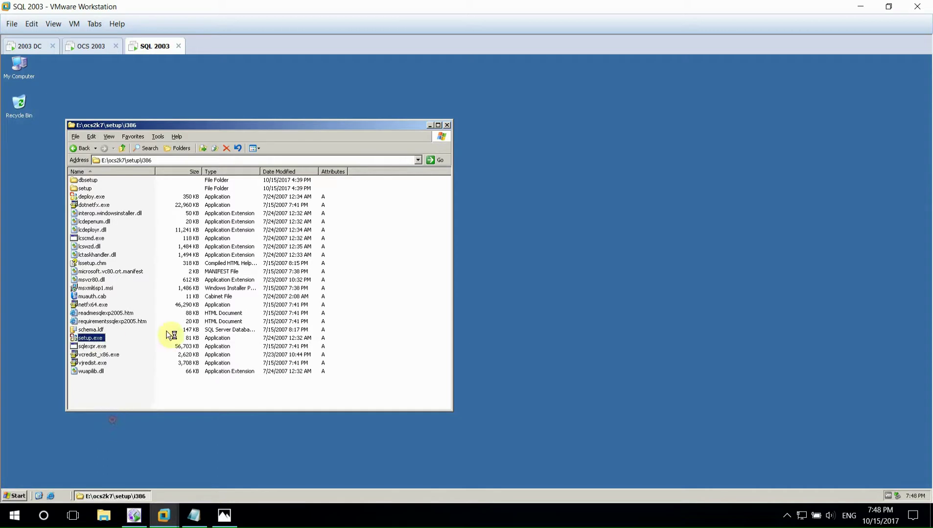
{"action": "key", "text": "Return"}
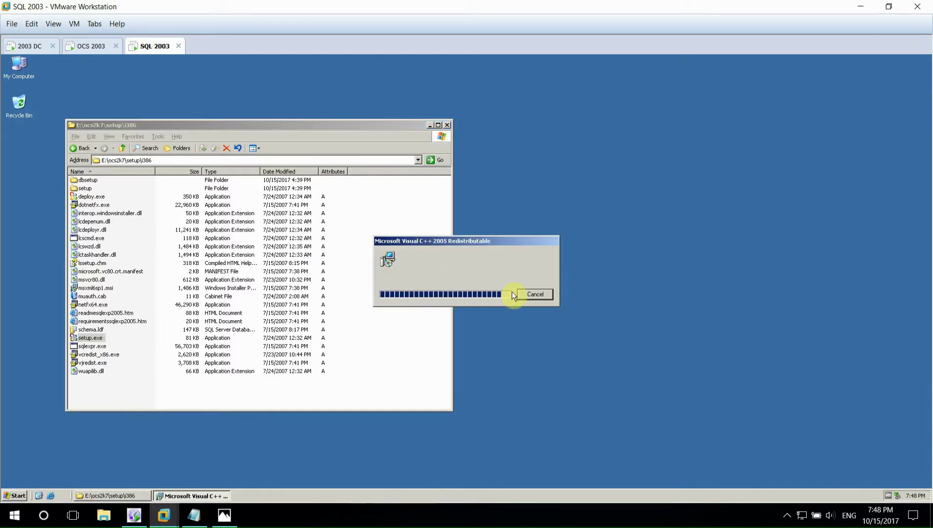
{"action": "left_click", "coordinate": [429, 126]}
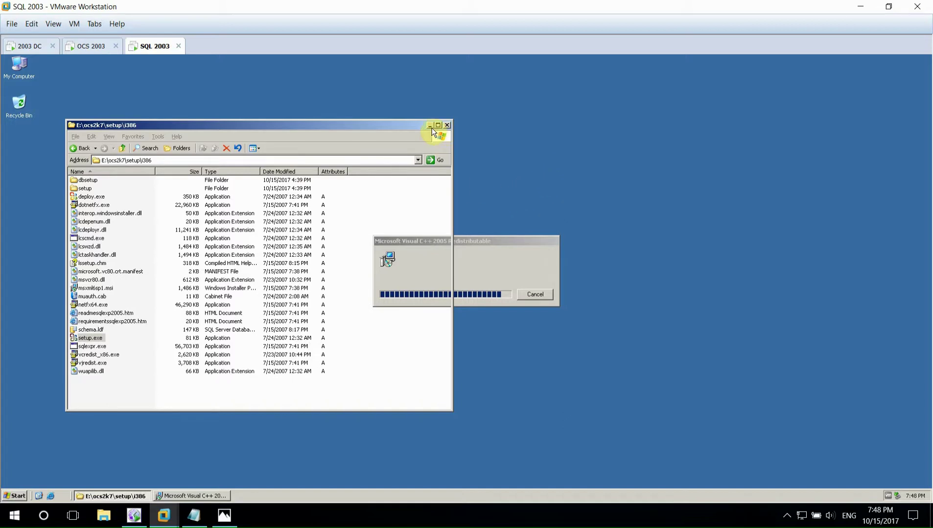
{"action": "left_click", "coordinate": [429, 126]}
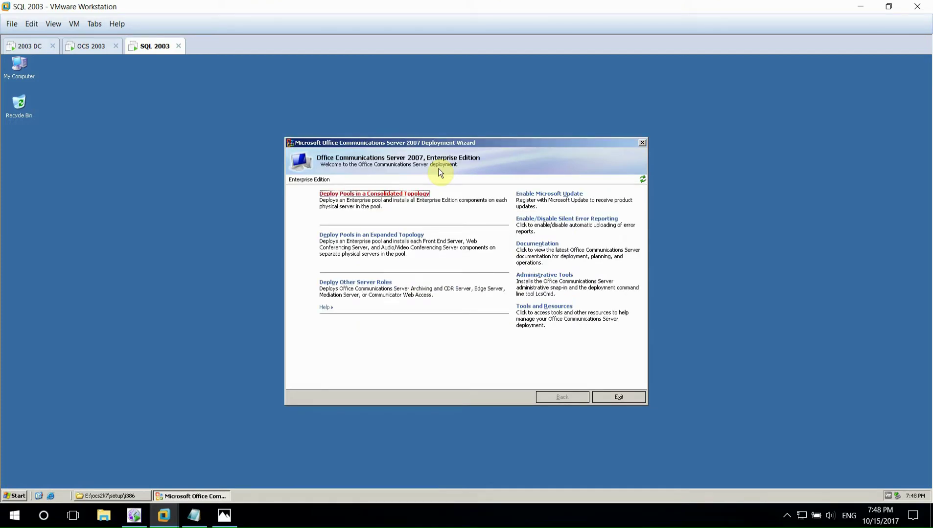
- Install the Archiving and CDR Server files, accepting the license and default install settings
{"action": "left_click", "coordinate": [379, 282]}
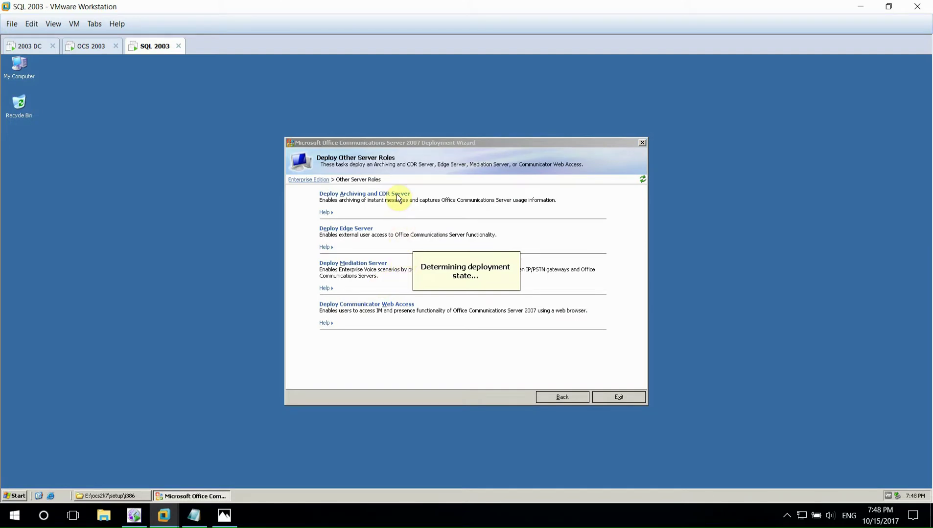
{"action": "left_click", "coordinate": [397, 195]}
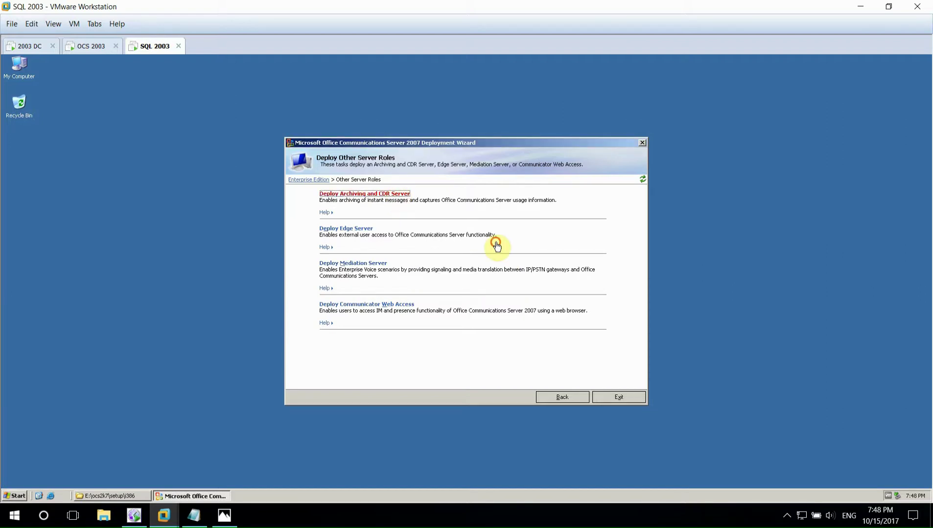
{"action": "left_click", "coordinate": [588, 222]}
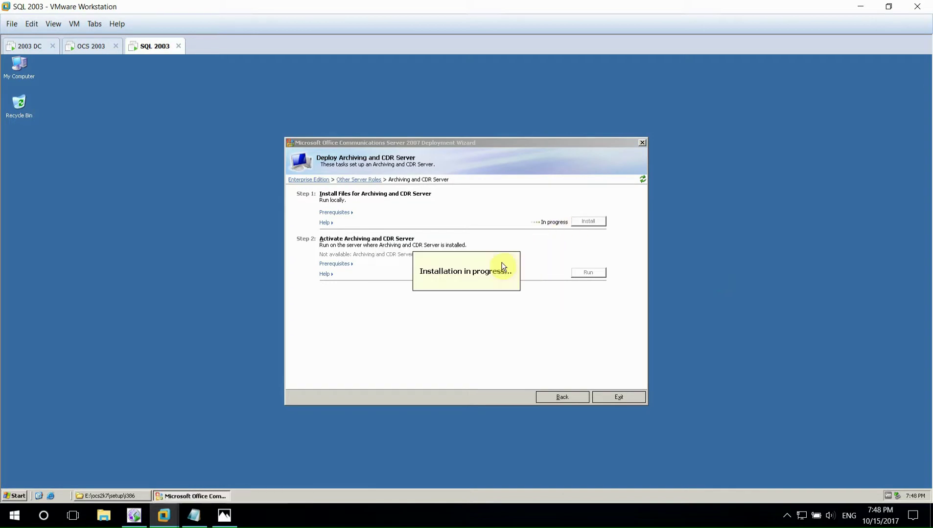
{"action": "left_click", "coordinate": [565, 363]}
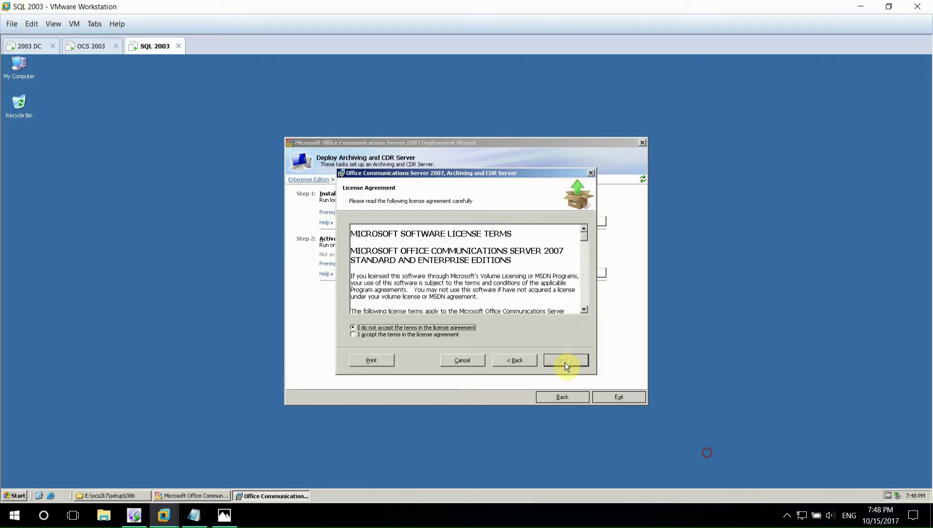
{"action": "left_click", "coordinate": [447, 337]}
{"action": "key", "text": "Return"}
{"action": "key", "text": "Return"}
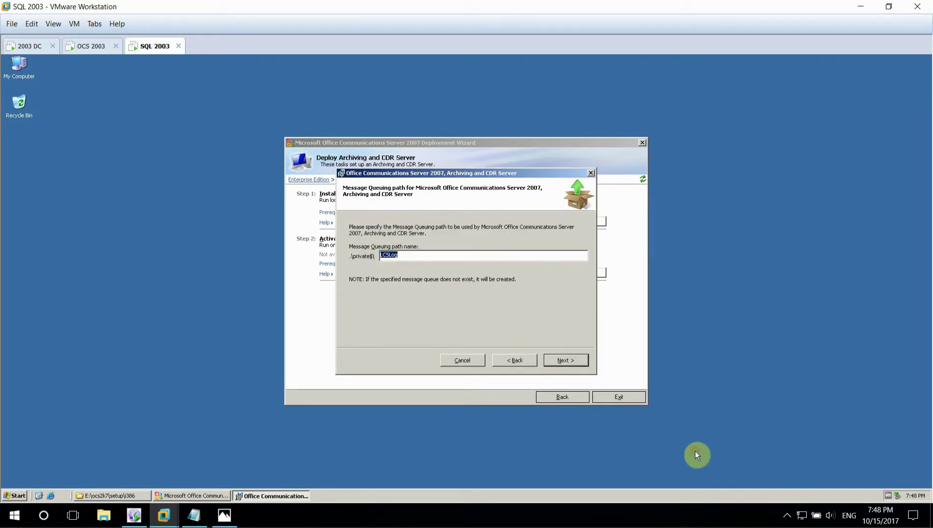
{"action": "key", "text": "Return"}
{"action": "key", "text": "Return"}
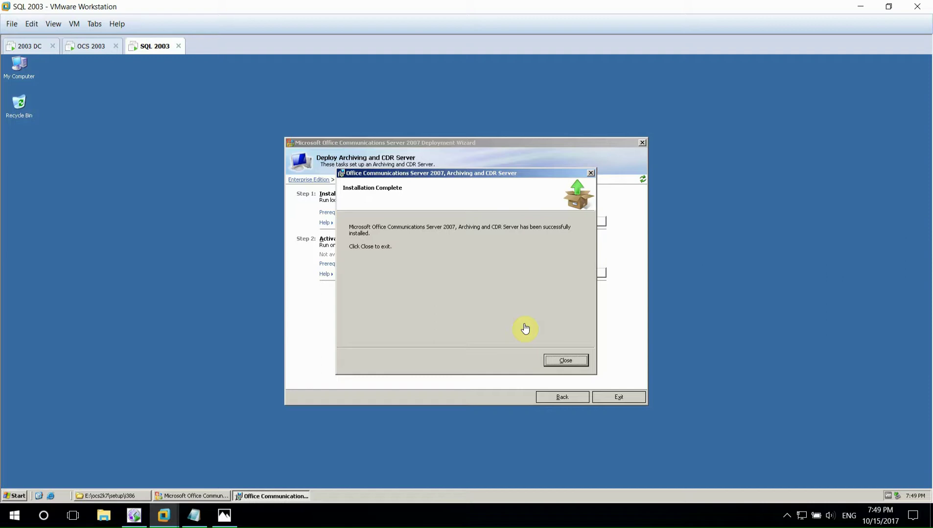
{"action": "left_click", "coordinate": [565, 361]}
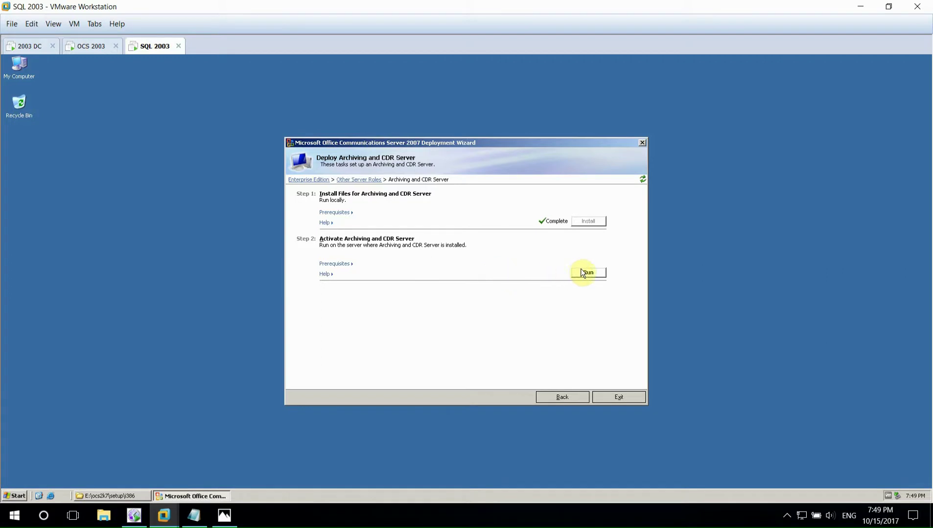
- Start activation with the service account password, SQL instance 'sql', keeping the existing archiving database
{"action": "left_click", "coordinate": [588, 273]}
{"action": "left_click", "coordinate": [469, 320]}
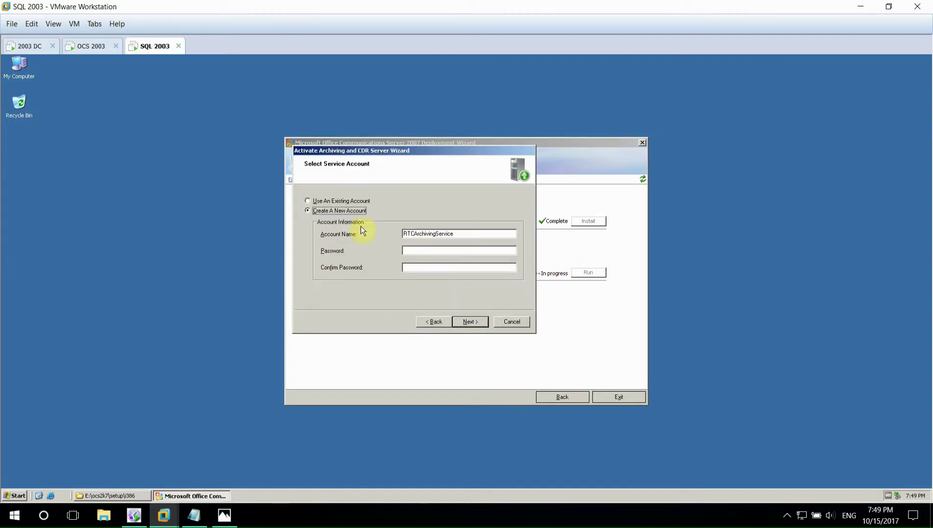
{"action": "left_click", "coordinate": [416, 249]}
{"action": "type", "text": "******"}
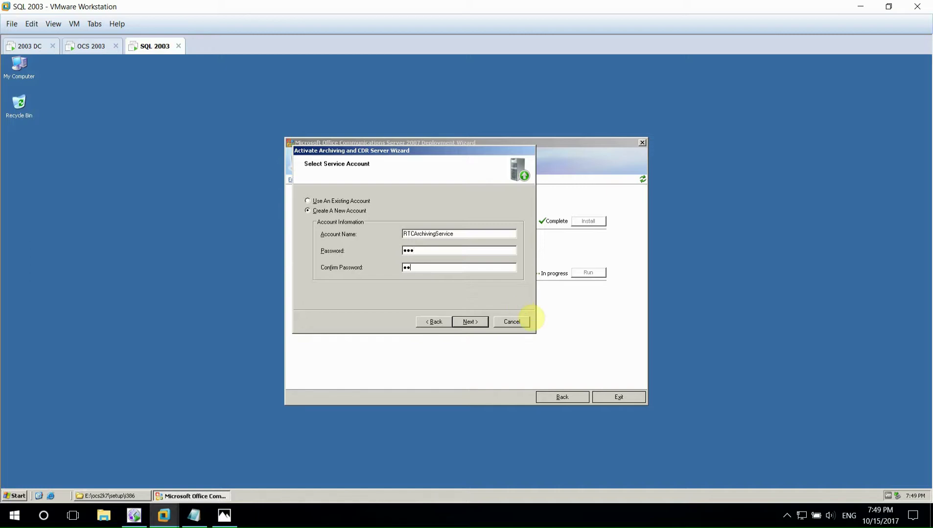
{"action": "key", "text": "Return"}
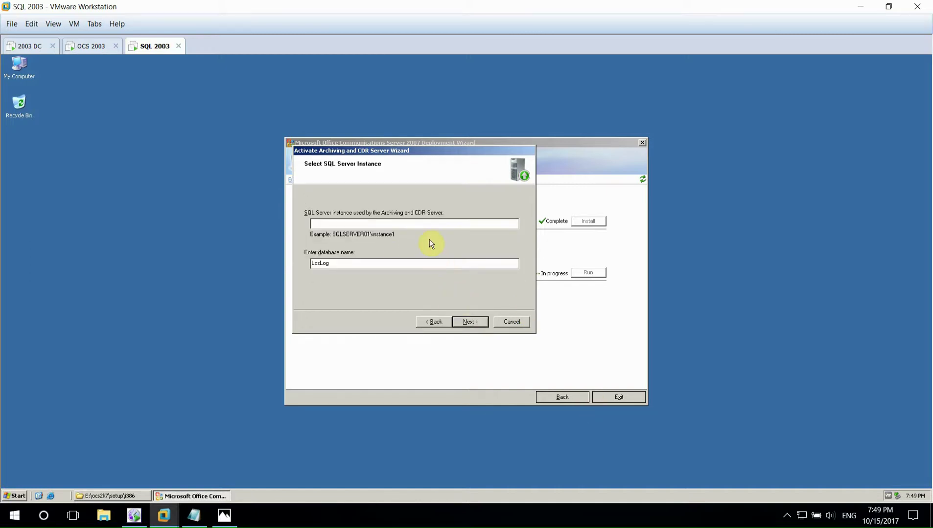
{"action": "type", "text": "sql"}
{"action": "key", "text": "Return"}
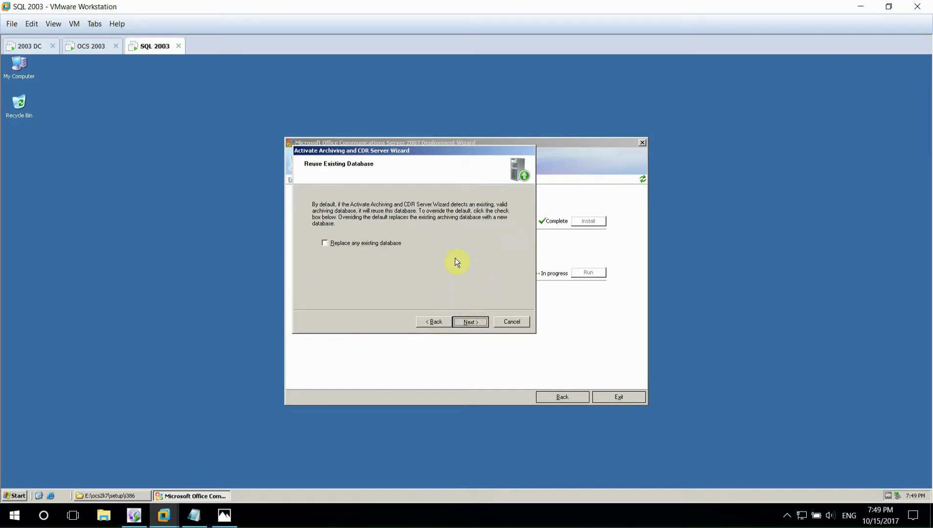
{"action": "key", "text": "Return"}
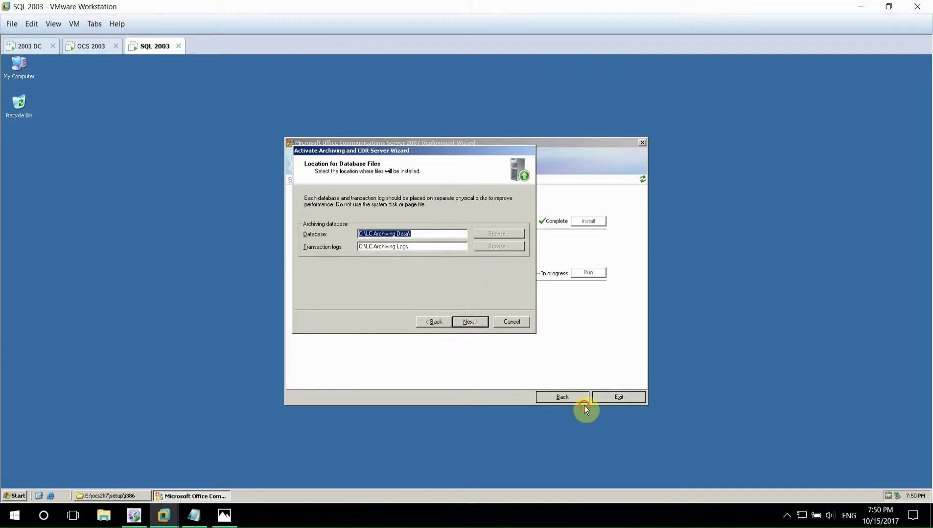
- Accept the default database locations and run the activation, which ends in failure
{"action": "left_click", "coordinate": [468, 322]}
{"action": "key", "text": "Return"}
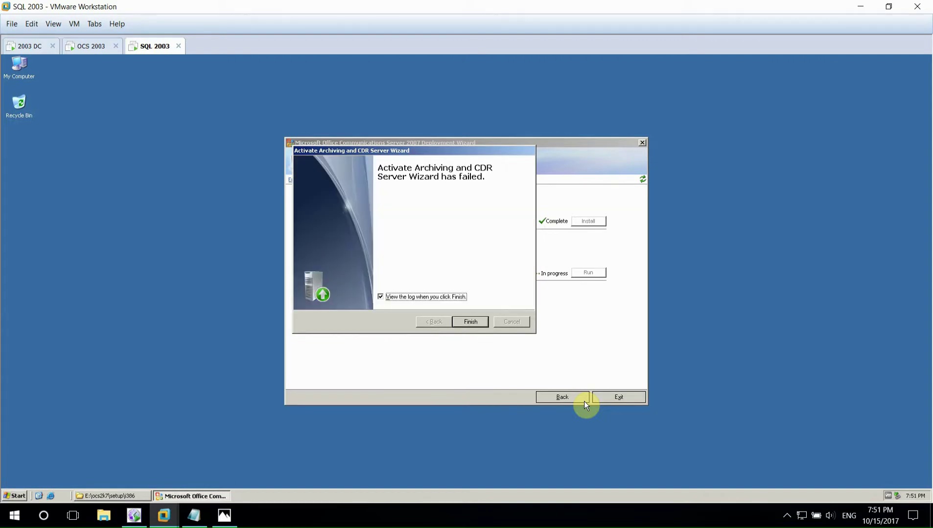
- Open the failed activation's log, allow its content, maximize it to read error 0xC3EC783D, then close it
{"action": "left_click", "coordinate": [470, 321]}
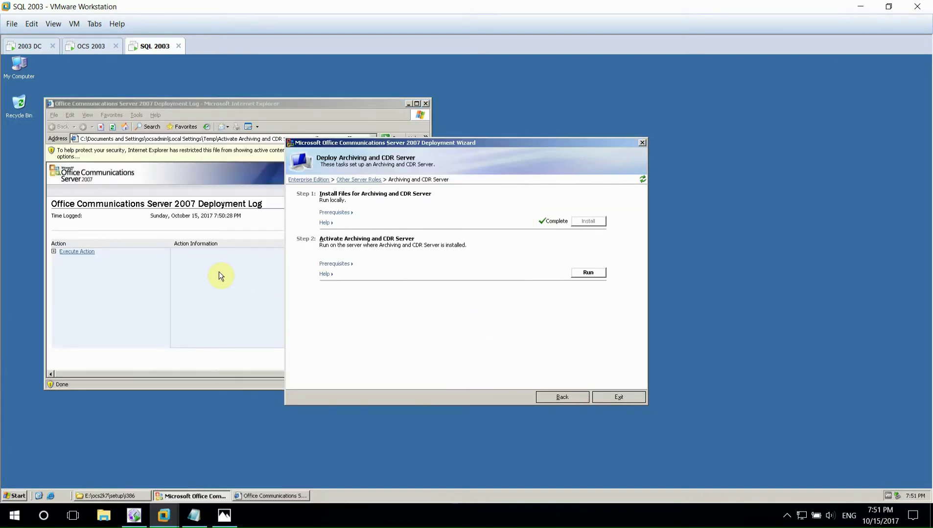
{"action": "left_click", "coordinate": [219, 272]}
{"action": "left_click", "coordinate": [536, 307]}
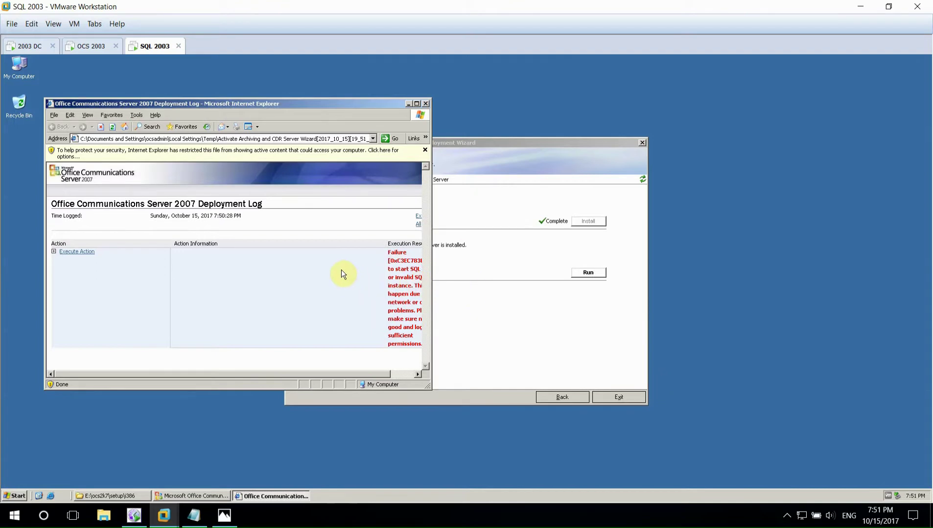
{"action": "left_click", "coordinate": [270, 152]}
{"action": "left_click", "coordinate": [313, 161]}
{"action": "left_click", "coordinate": [447, 304]}
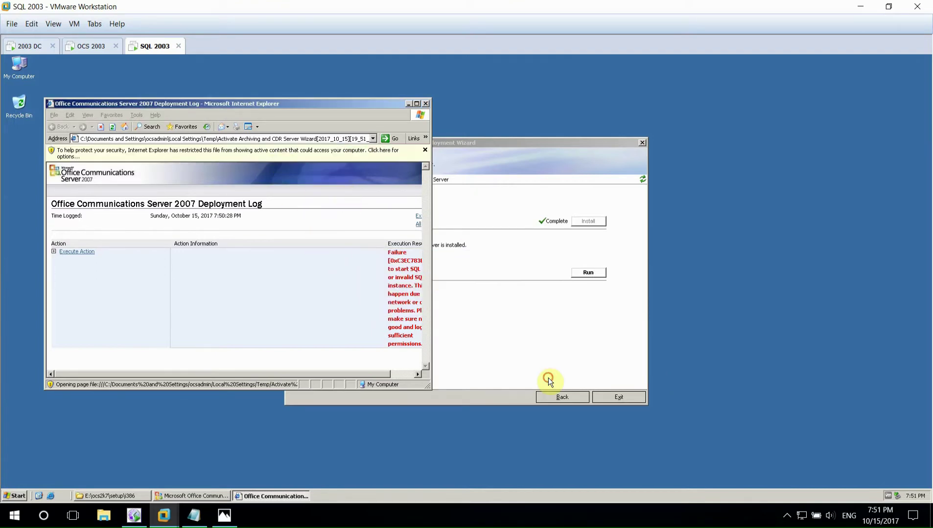
{"action": "left_click", "coordinate": [238, 262]}
{"action": "left_click", "coordinate": [323, 278]}
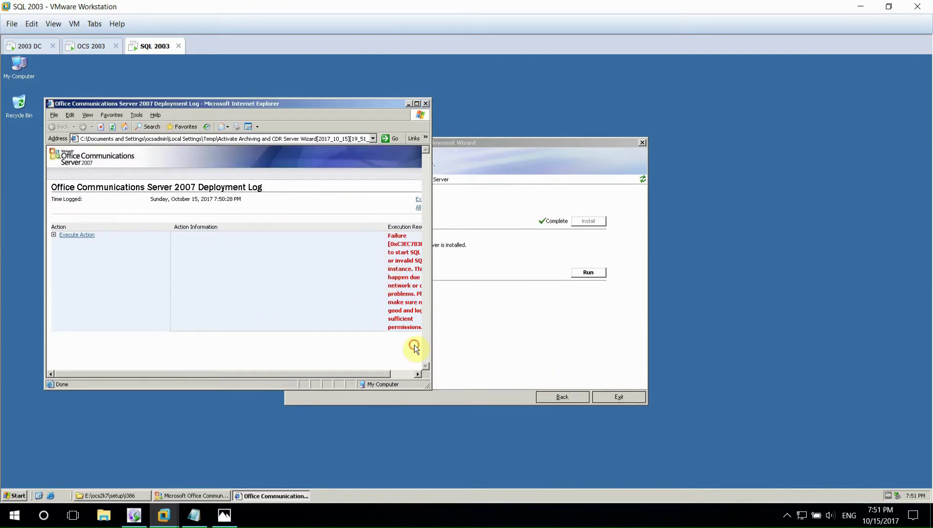
{"action": "left_click", "coordinate": [416, 103]}
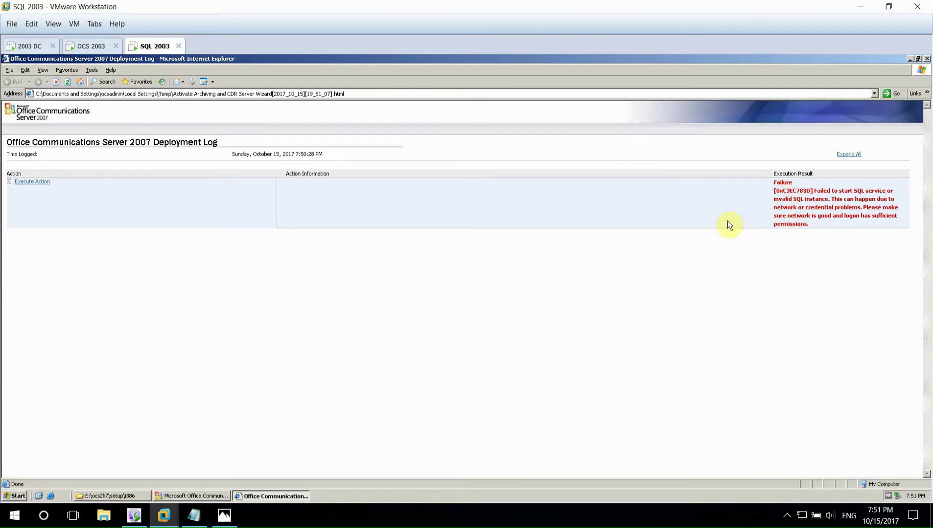
{"action": "left_click", "coordinate": [926, 59]}
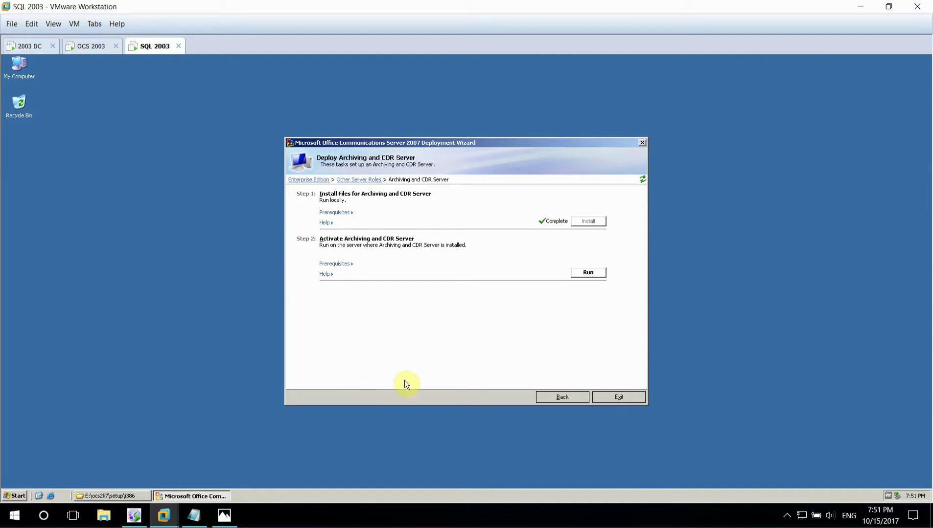
- Open Deploy Archiving and CDR Server, verify Steps 1 and 2 show Complete, then close the wizard
{"action": "left_click", "coordinate": [801, 515]}
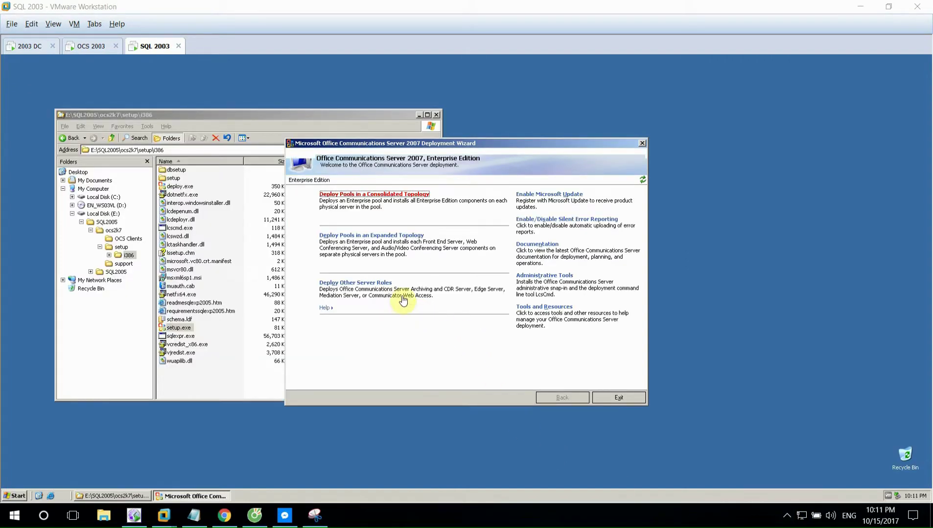
{"action": "left_click", "coordinate": [385, 284]}
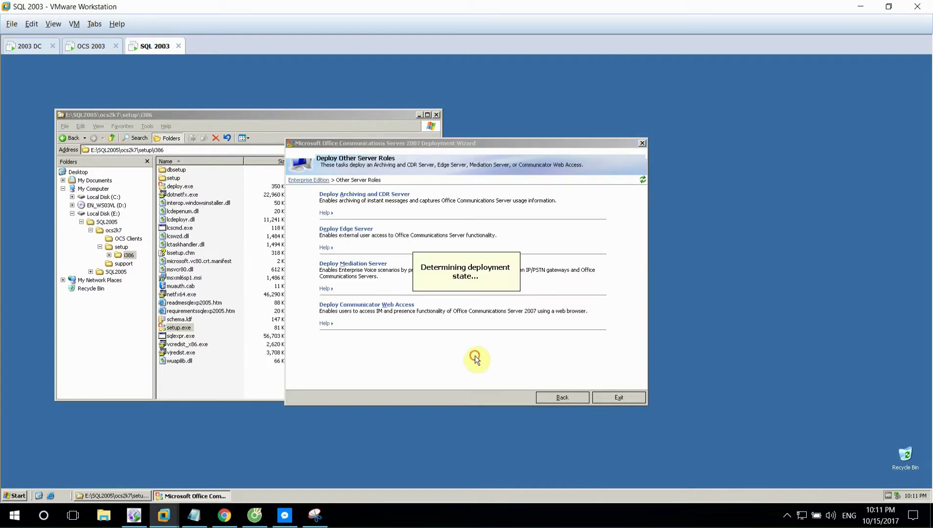
{"action": "left_click", "coordinate": [397, 196]}
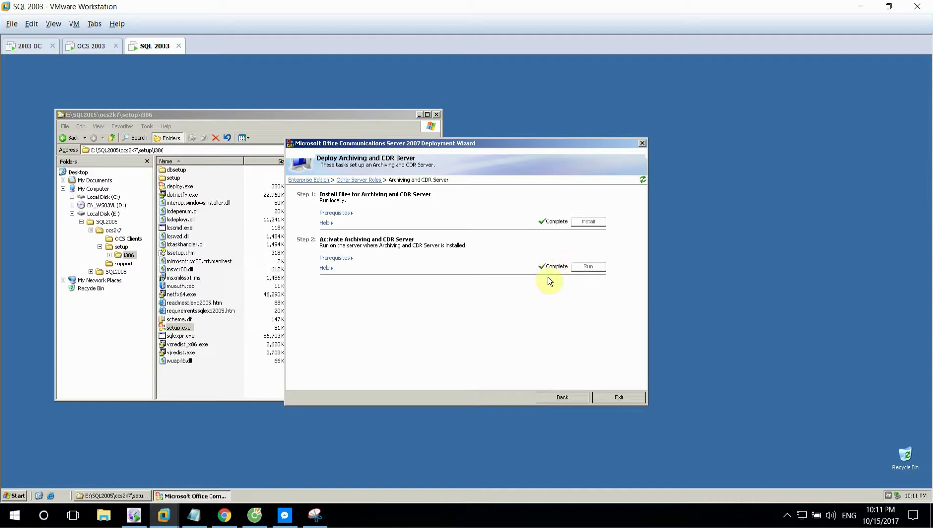
{"action": "double_click", "coordinate": [555, 267]}
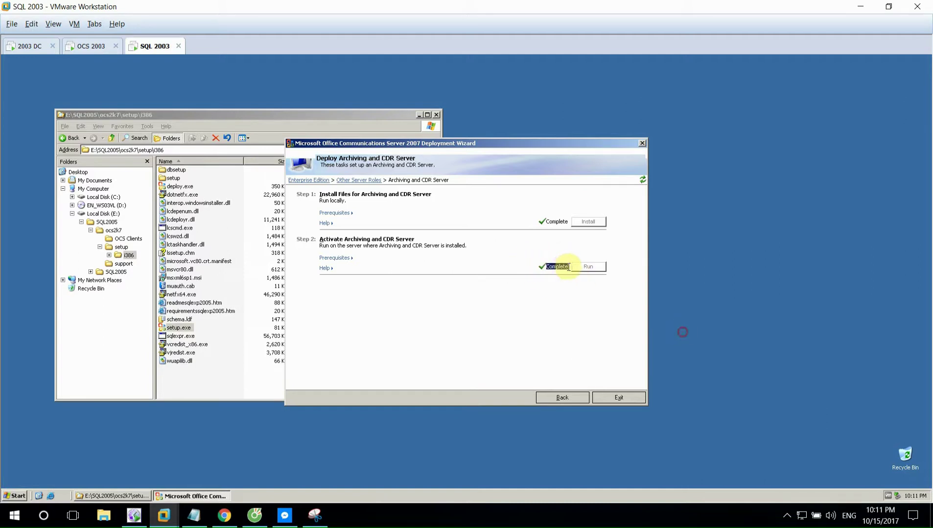
{"action": "double_click", "coordinate": [553, 222]}
{"action": "left_click", "coordinate": [552, 302]}
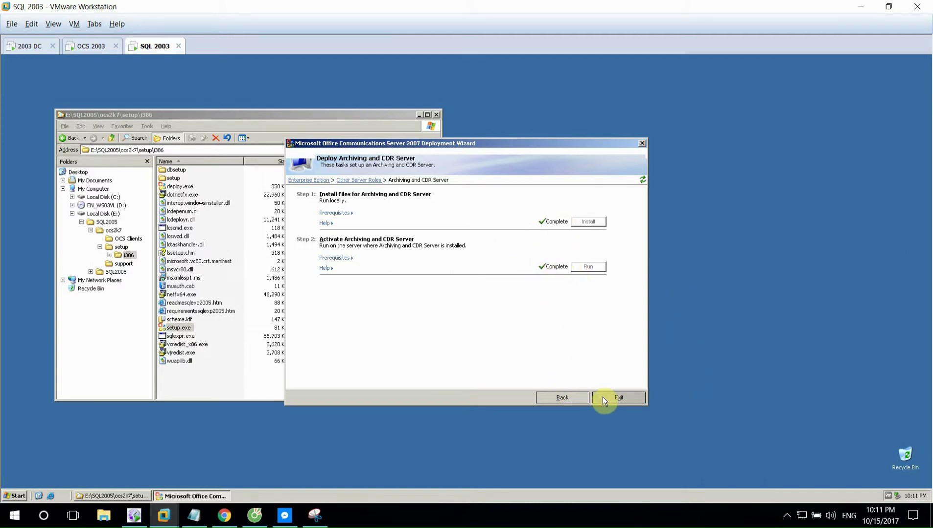
{"action": "left_click", "coordinate": [618, 397]}
- Relaunch OCS setup and mark the Create Enterprise Pool/Configure Pool step in the lab notes
{"action": "double_click", "coordinate": [182, 328]}
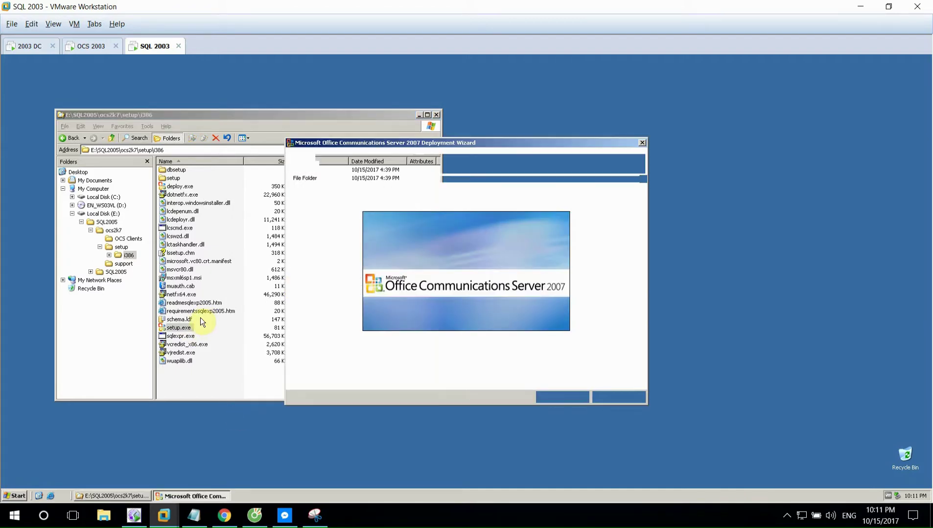
{"action": "left_click", "coordinate": [191, 522]}
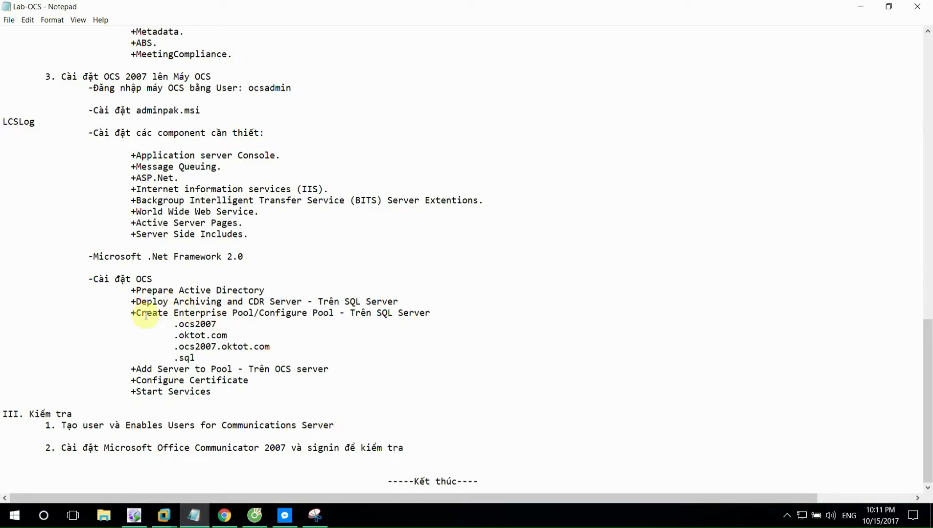
{"action": "left_click_drag", "start_coordinate": [137, 313], "coordinate": [334, 313]}
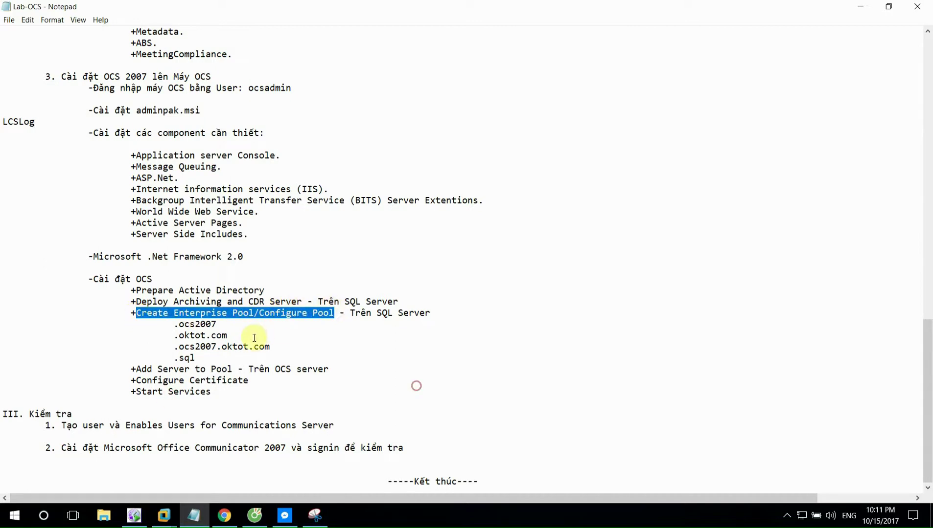
{"action": "left_click", "coordinate": [164, 516]}
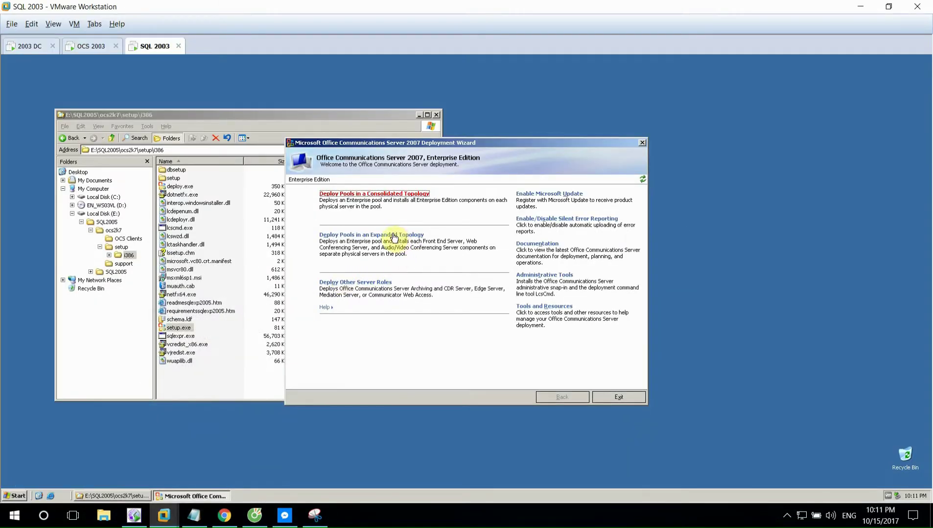
- Define enterprise pool ocs2007 (FQDN ocs2007.oktot.com) on SQL instance SQL in the consolidated topology
{"action": "left_click", "coordinate": [379, 195]}
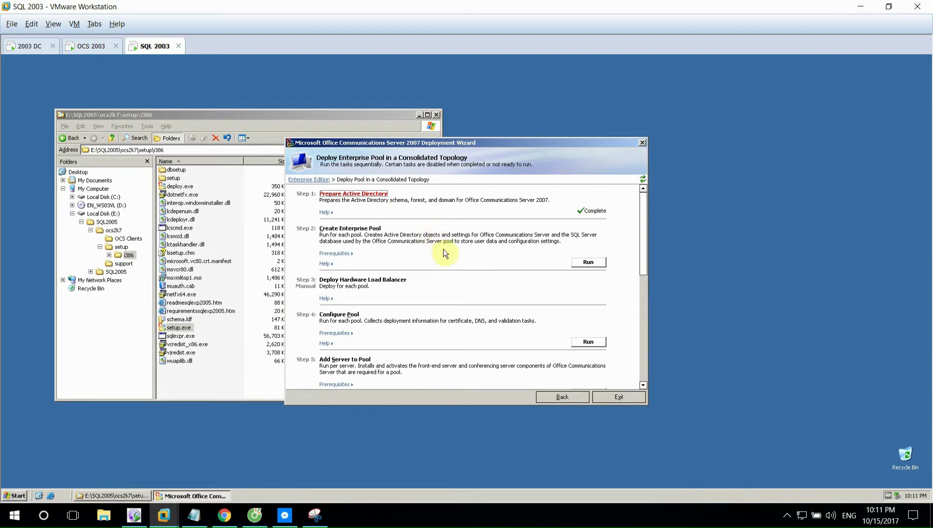
{"action": "left_click", "coordinate": [587, 262]}
{"action": "left_click", "coordinate": [470, 321]}
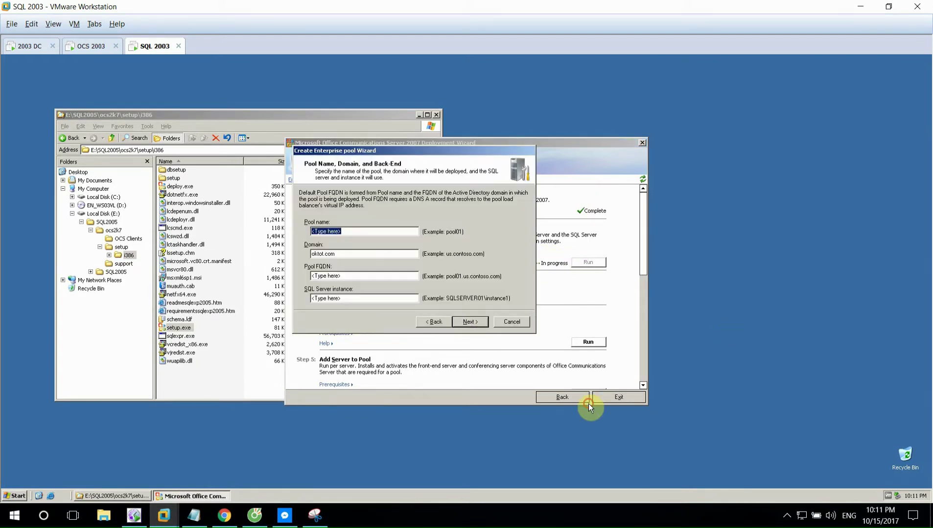
{"action": "type", "text": "ocs2007"}
{"action": "left_click", "coordinate": [341, 276]}
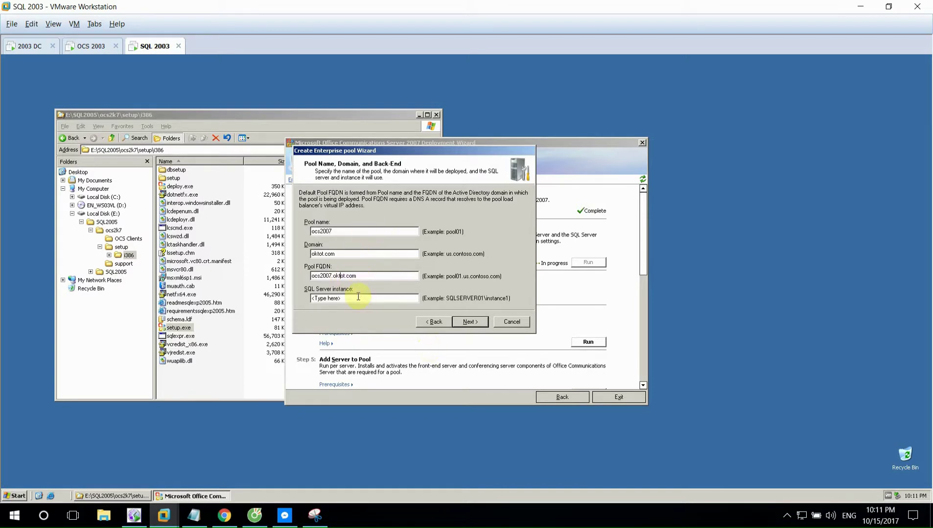
{"action": "left_click_drag", "start_coordinate": [364, 297], "coordinate": [297, 297]}
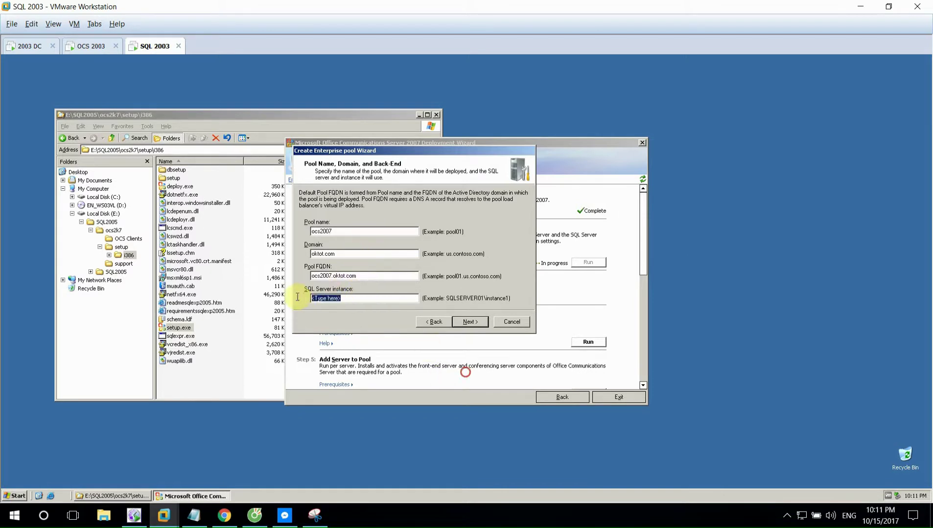
{"action": "type", "text": "SQL-2003\\SQL"}
{"action": "left_click", "coordinate": [469, 322]}
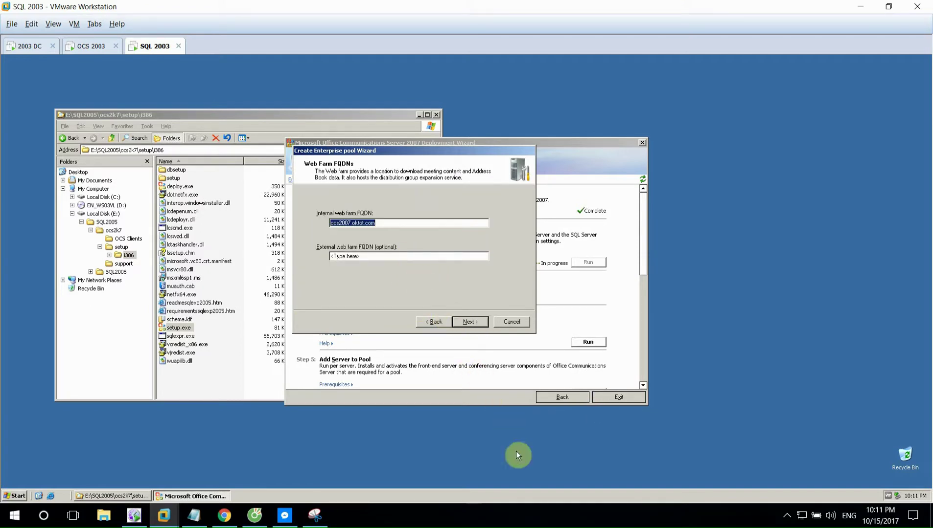
- Accept web farm FQDNs, reuse the existing database, and keep user databases at C:\LC Data\ and C:\LC Log\
{"action": "left_click", "coordinate": [536, 516]}
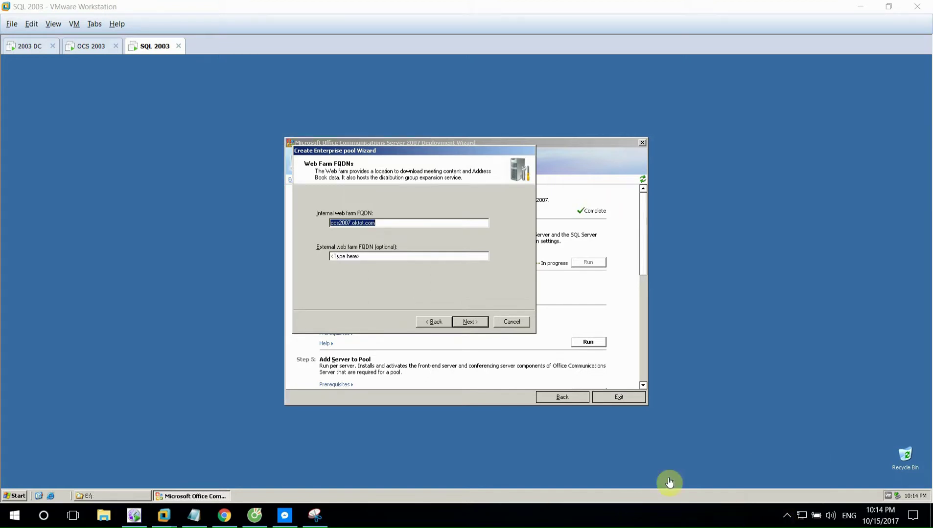
{"action": "left_click", "coordinate": [468, 321]}
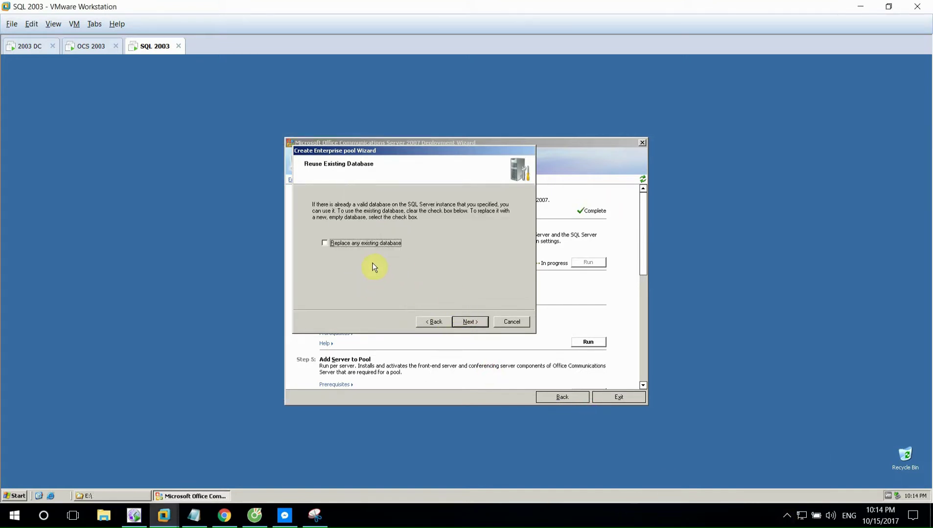
{"action": "left_click", "coordinate": [466, 319]}
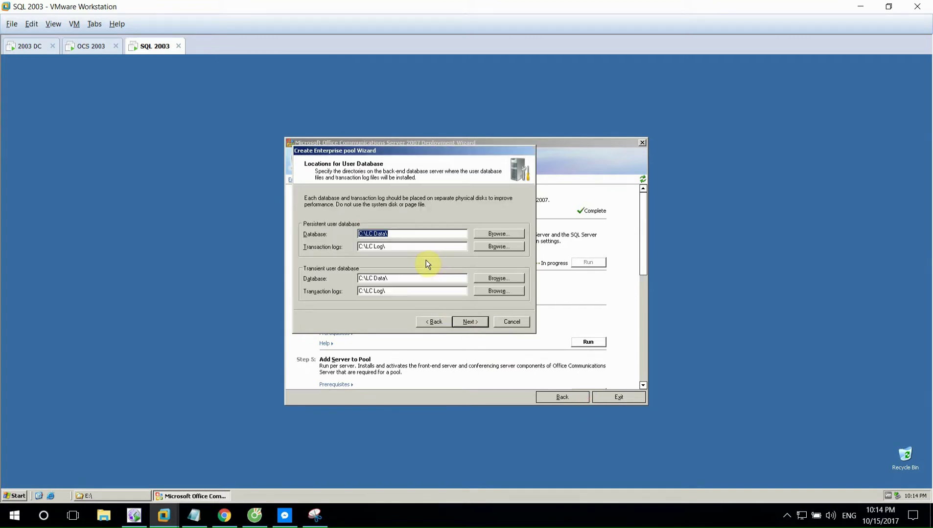
{"action": "key", "text": "alt+b"}
{"action": "key", "text": "alt+b"}
{"action": "key", "text": "alt+b"}
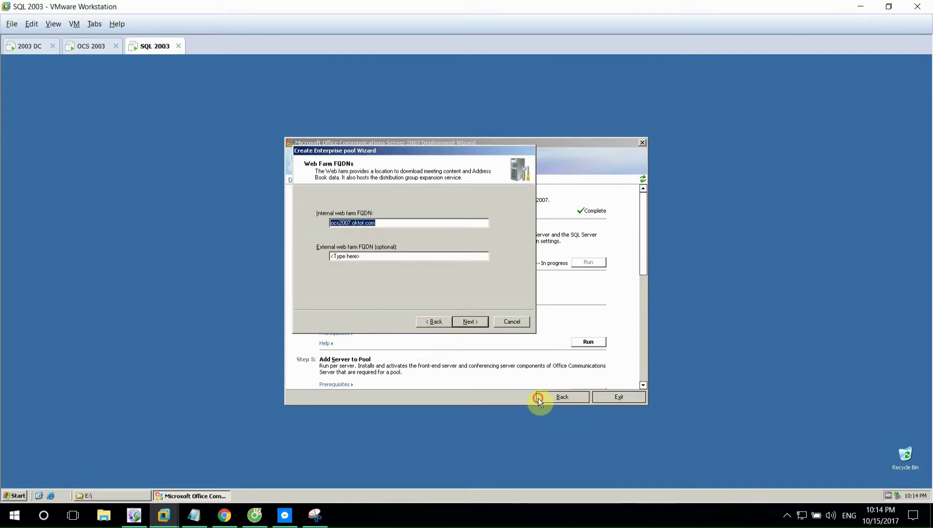
{"action": "left_click", "coordinate": [464, 321]}
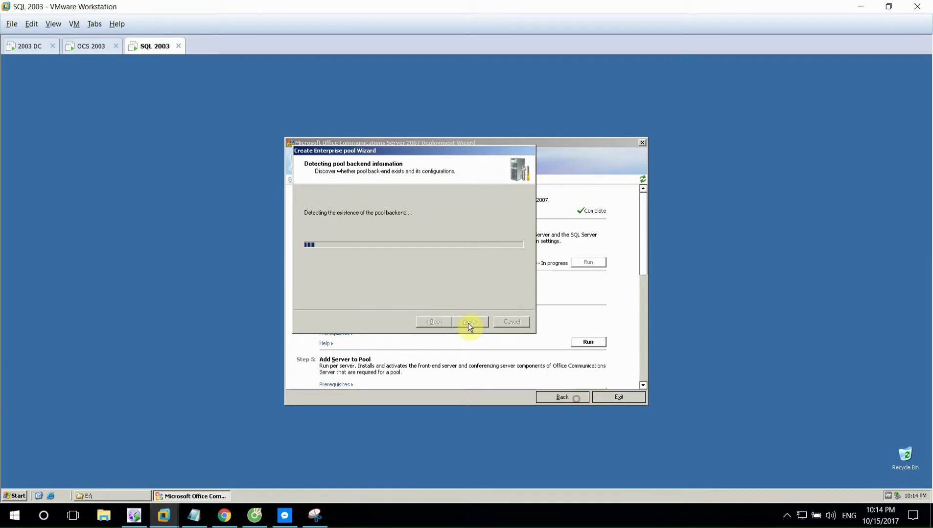
{"action": "left_click", "coordinate": [469, 323]}
{"action": "key", "text": "alt+n"}
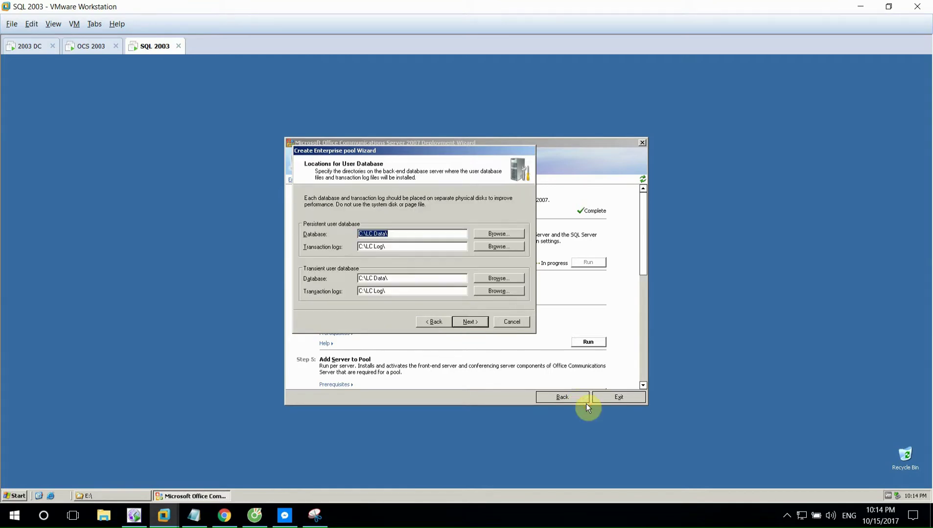
{"action": "key", "text": "alt+n"}
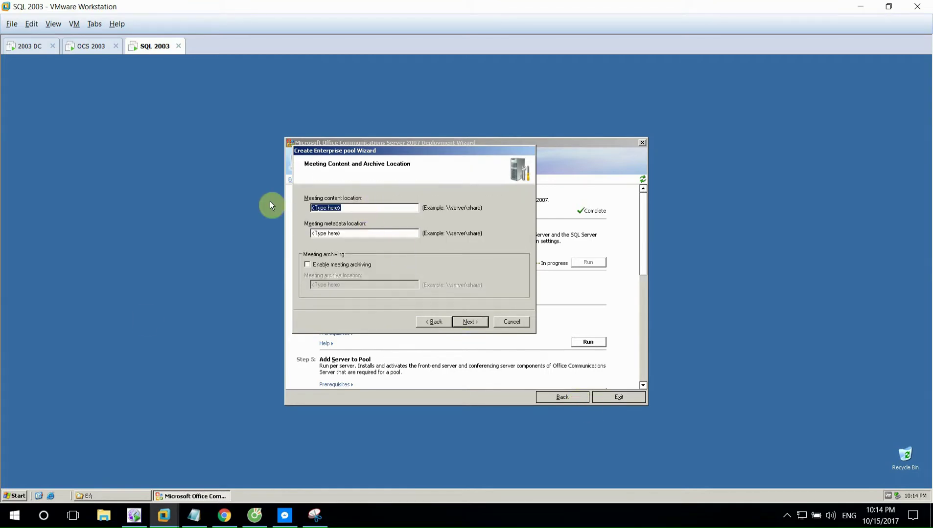
- Browse to the Sql-2003 shares and set the Presentations share as the meeting content location
{"action": "left_click", "coordinate": [123, 496]}
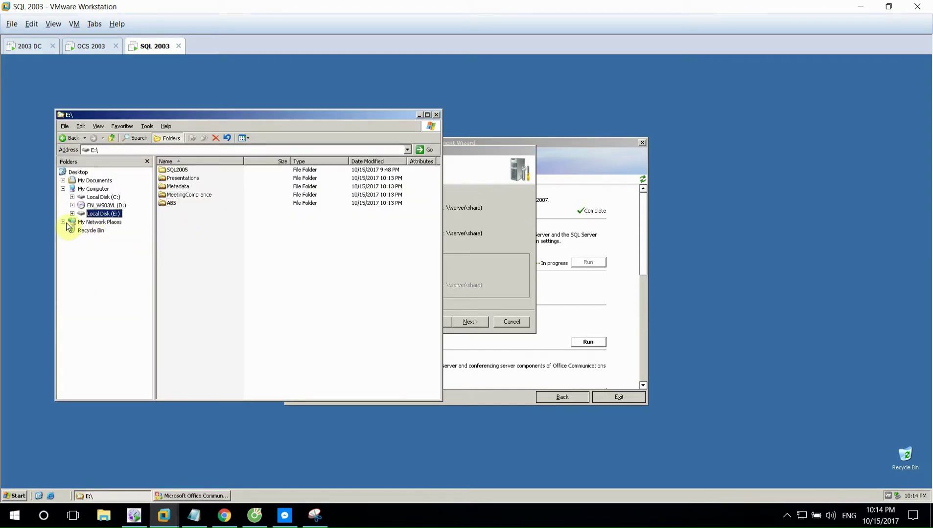
{"action": "left_click", "coordinate": [63, 221]}
{"action": "left_click", "coordinate": [72, 230]}
{"action": "left_click", "coordinate": [81, 246]}
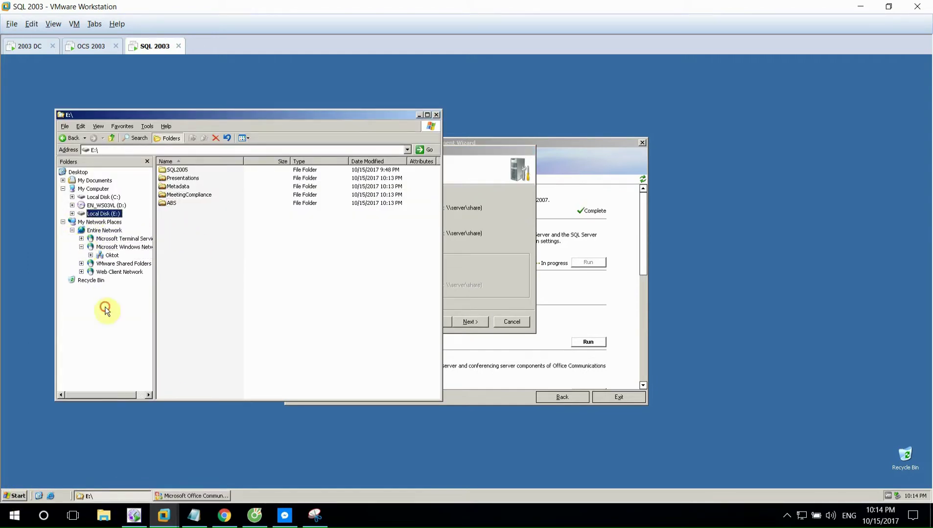
{"action": "left_click", "coordinate": [91, 254]}
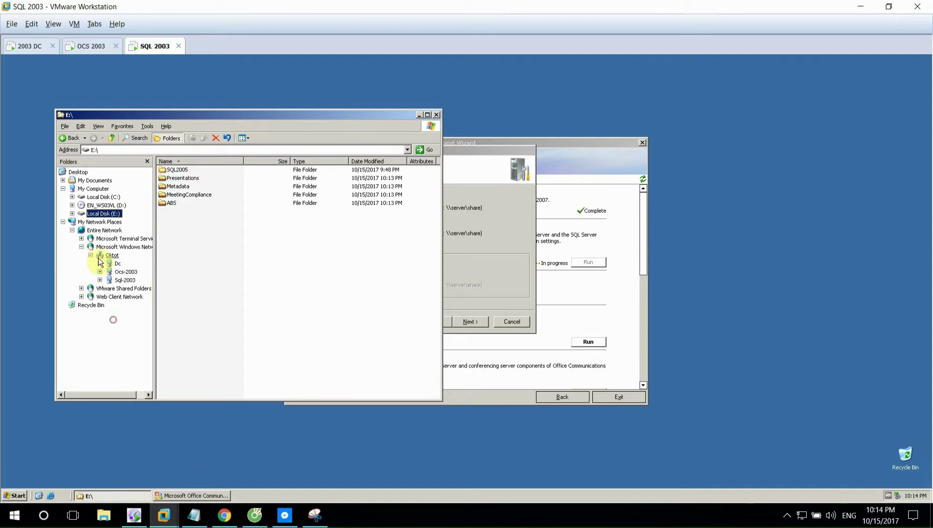
{"action": "left_click", "coordinate": [122, 280]}
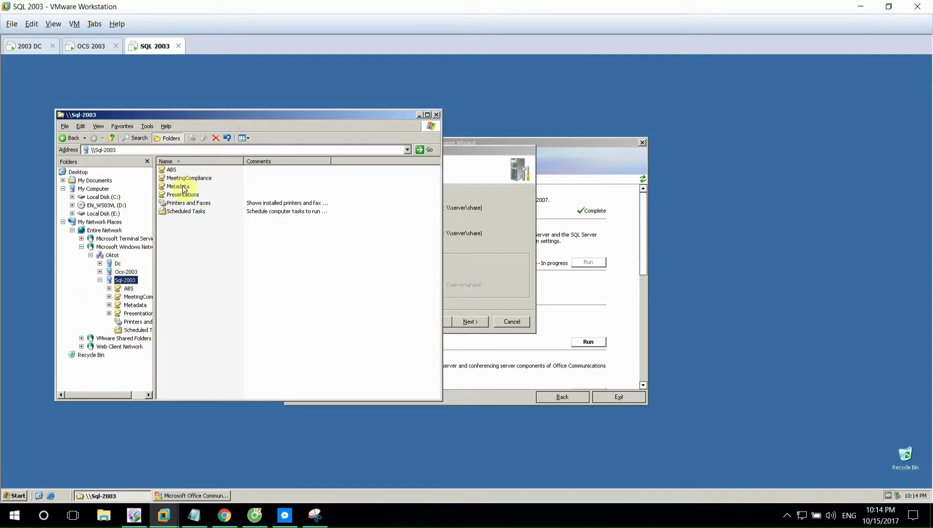
{"action": "left_click", "coordinate": [182, 194]}
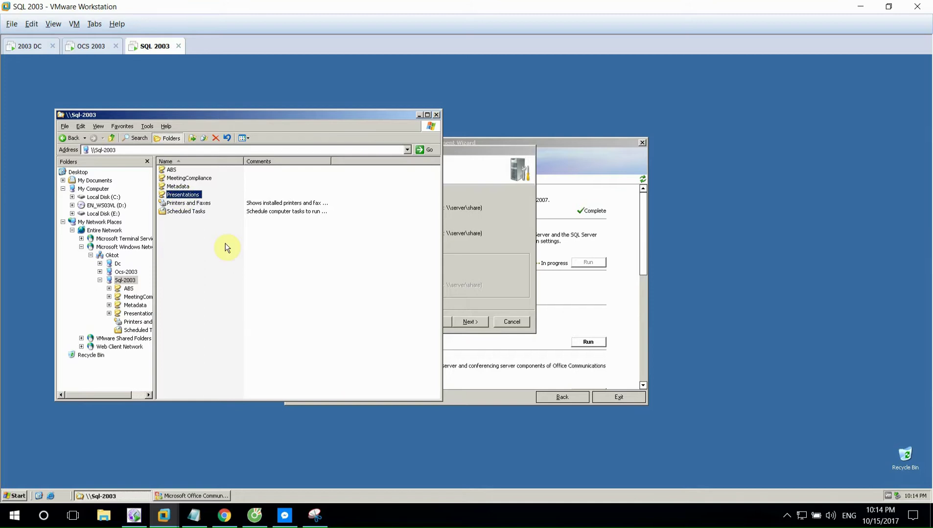
{"action": "key", "text": "Return"}
{"action": "left_click", "coordinate": [464, 232]}
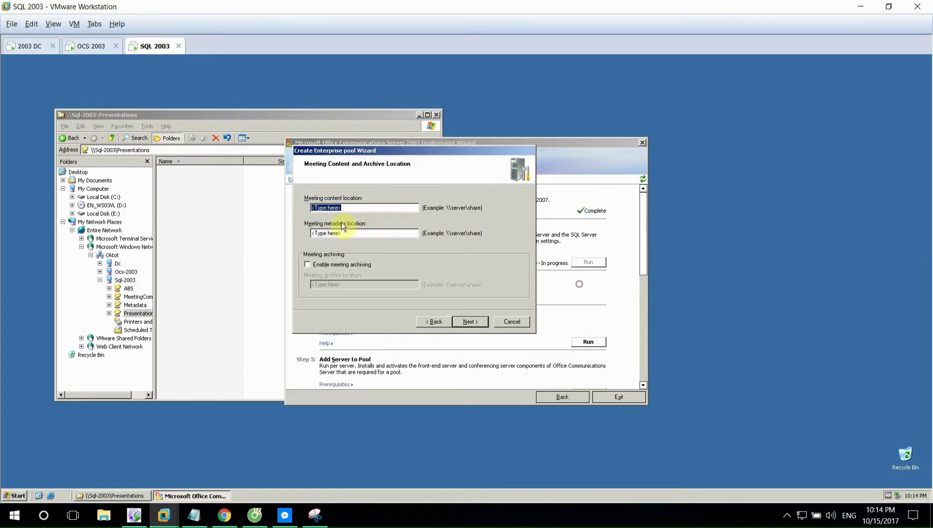
{"action": "type", "text": "\\\\Sql-2003\\Presentations"}
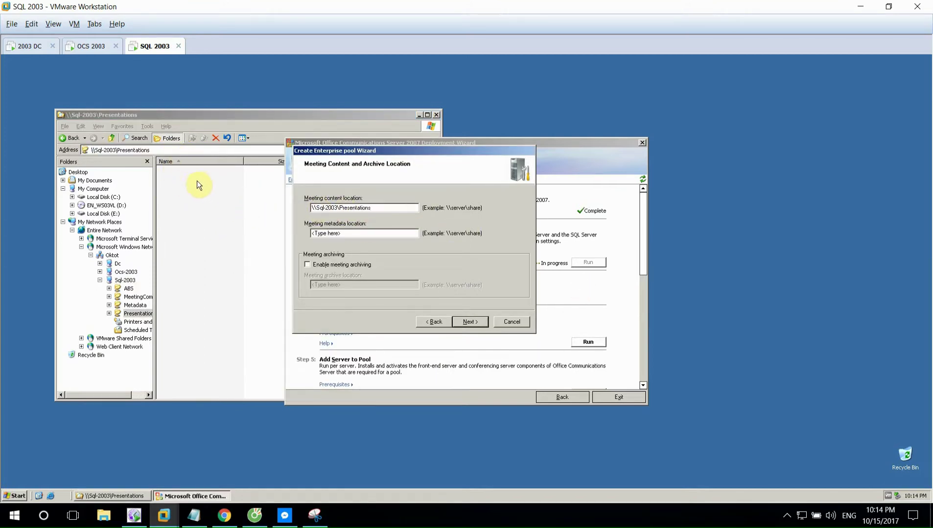
- Set the Sql-2003 Metadata share as the metadata location and enable meeting archiving
{"action": "left_click", "coordinate": [72, 139]}
{"action": "double_click", "coordinate": [178, 186]}
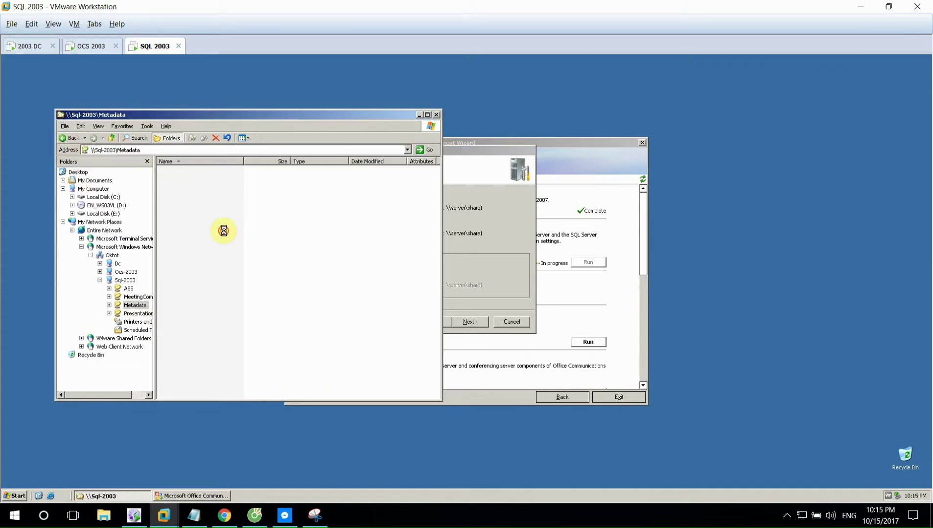
{"action": "left_click", "coordinate": [196, 151]}
{"action": "key", "text": "ctrl+c"}
{"action": "left_click", "coordinate": [484, 256]}
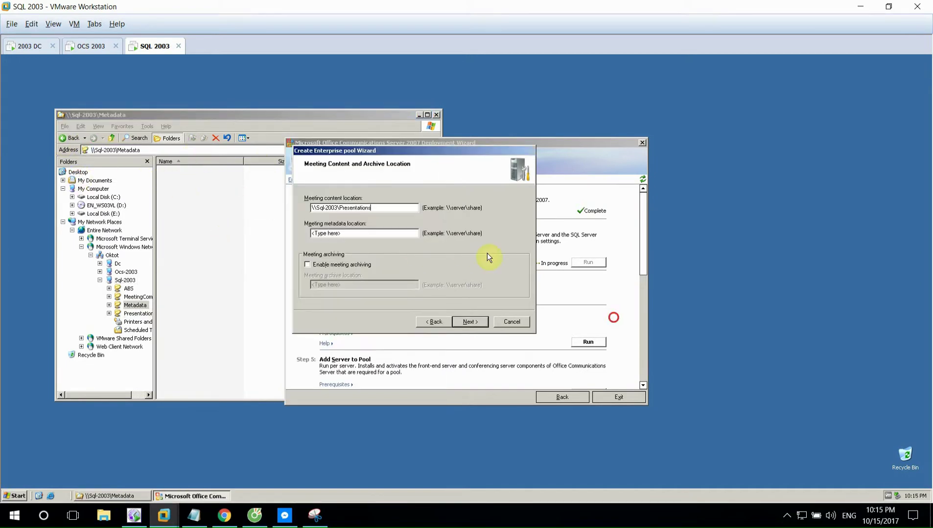
{"action": "left_click", "coordinate": [371, 232]}
{"action": "key", "text": "ctrl+v"}
{"action": "left_click", "coordinate": [337, 265]}
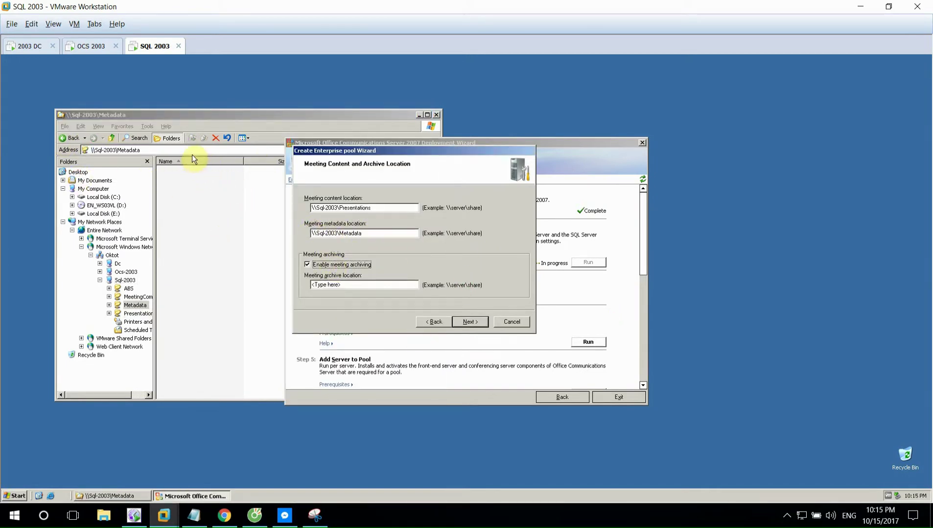
- Set the Sql-2003 MeetingCompliance share as the meeting archive location
{"action": "left_click", "coordinate": [76, 141]}
{"action": "double_click", "coordinate": [183, 178]}
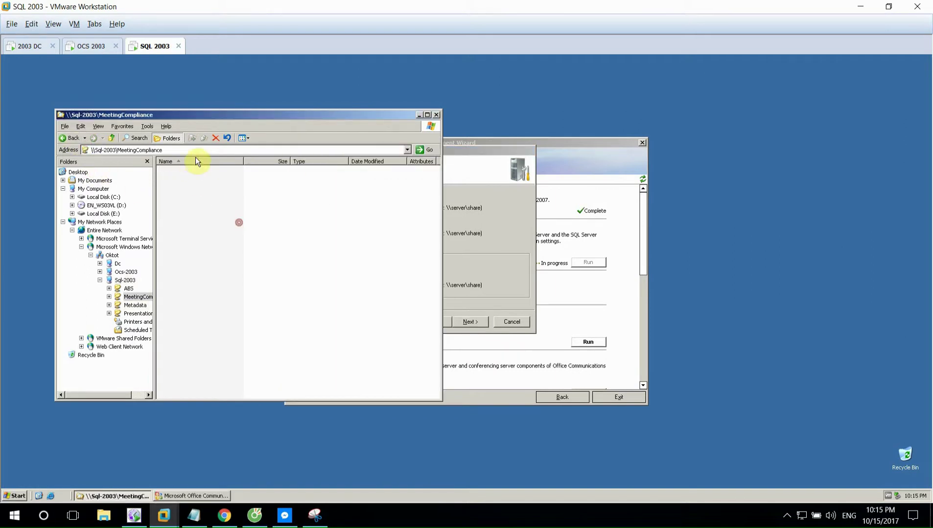
{"action": "left_click", "coordinate": [200, 151]}
{"action": "key", "text": "ctrl+c"}
{"action": "left_click", "coordinate": [468, 282]}
{"action": "left_click", "coordinate": [321, 285]}
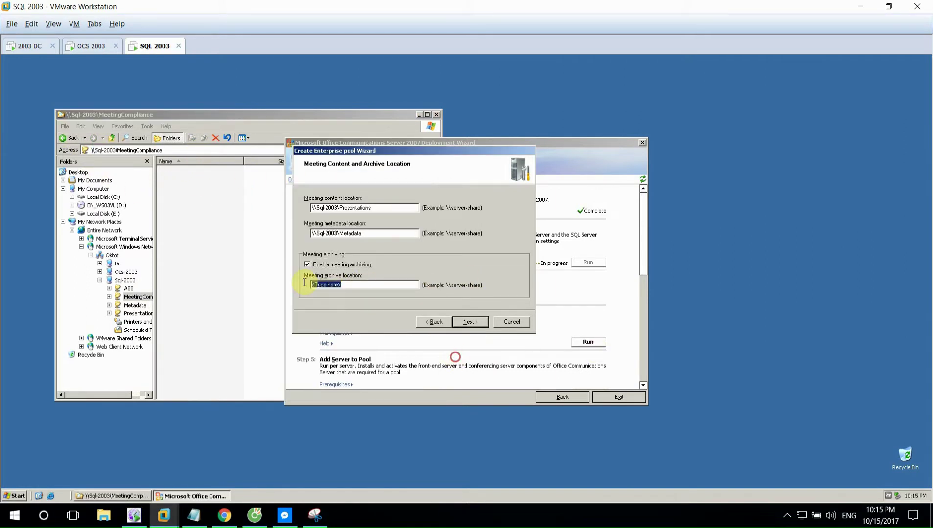
{"action": "key", "text": "ctrl+v"}
{"action": "left_click", "coordinate": [469, 322]}
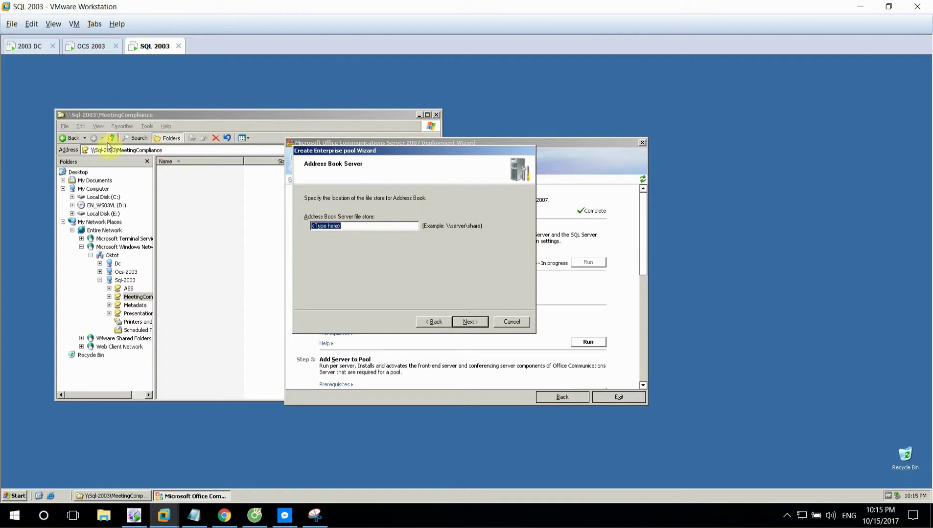
- Set the Address Book store to the \\Sql-2003\ABS share
{"action": "left_click", "coordinate": [77, 139]}
{"action": "double_click", "coordinate": [169, 173]}
{"action": "left_click", "coordinate": [178, 149]}
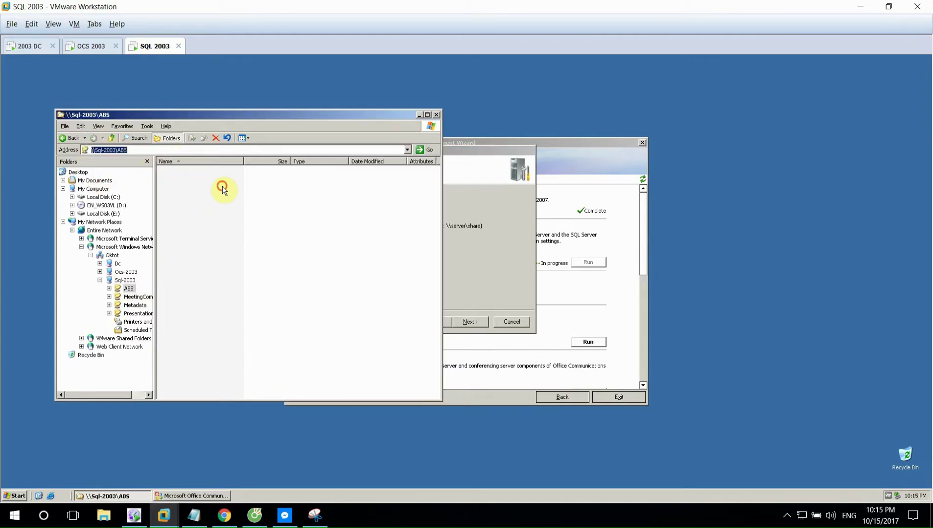
{"action": "key", "text": "ctrl+c"}
{"action": "left_click", "coordinate": [477, 243]}
{"action": "key", "text": "ctrl+v"}
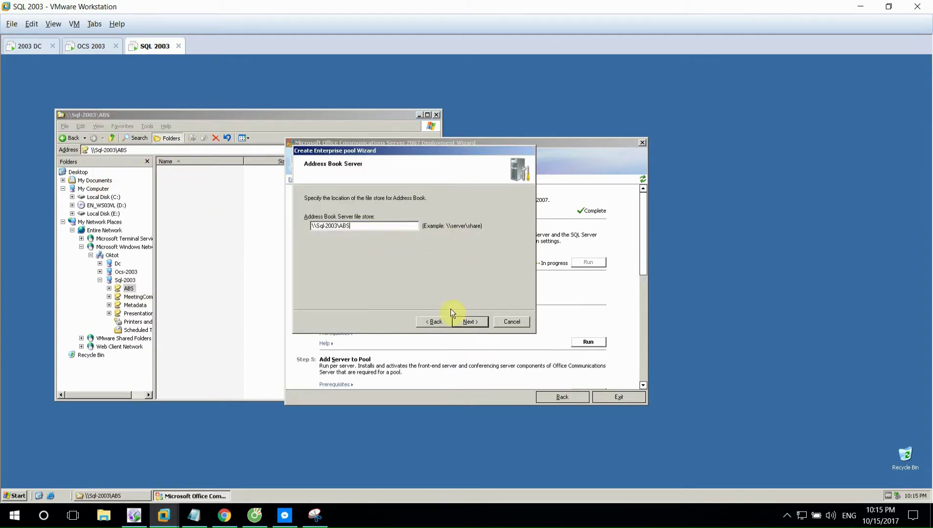
{"action": "left_click", "coordinate": [470, 322]}
- Enable instant message and call detail recording archiving, then start creating the pool
{"action": "left_click", "coordinate": [357, 202]}
{"action": "left_click", "coordinate": [357, 221]}
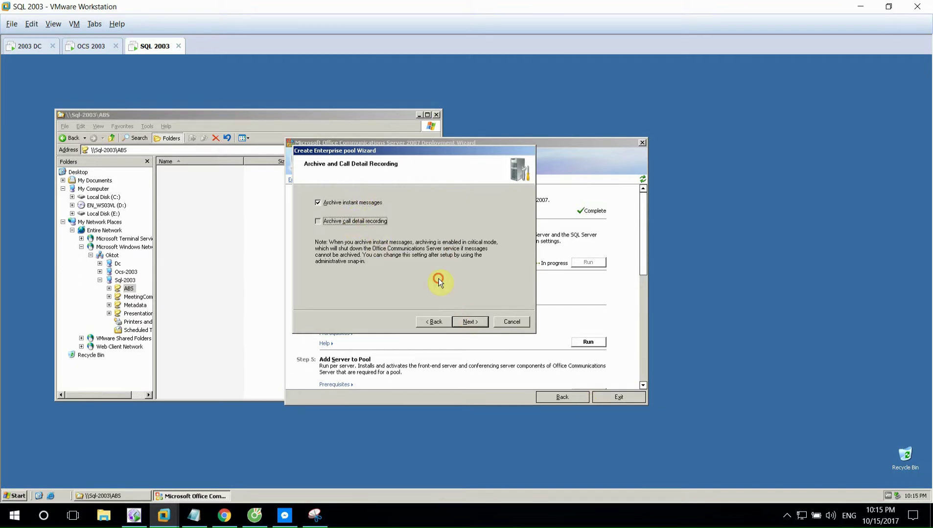
{"action": "left_click", "coordinate": [468, 321]}
{"action": "key", "text": "Return"}
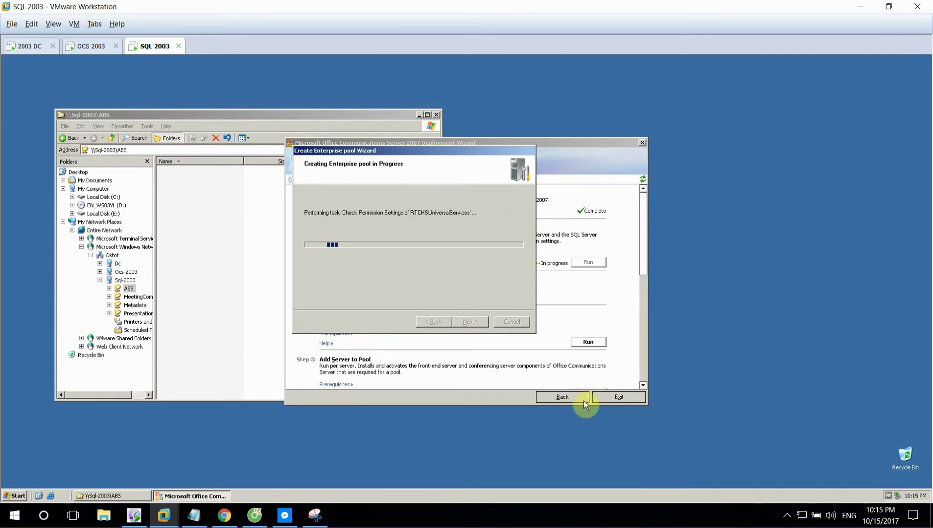
- Close the share browser and mark the Create Enterprise Pool/Configure Pool step in the notes while the pool is created
{"action": "left_click", "coordinate": [436, 114]}
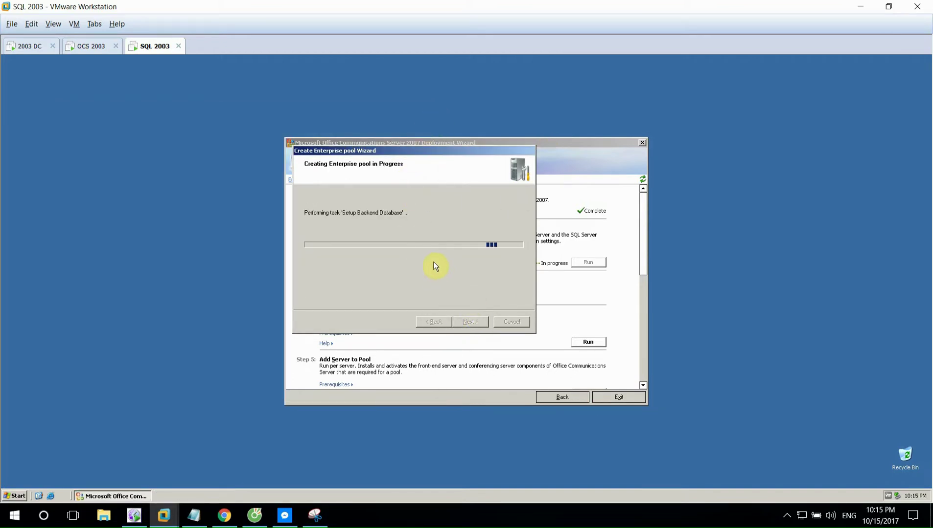
{"action": "left_click", "coordinate": [198, 512]}
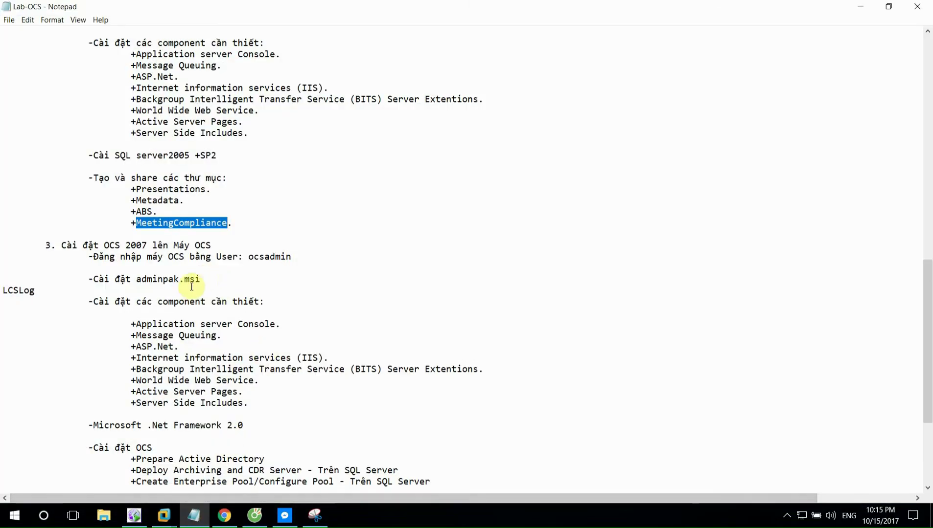
{"action": "scroll", "coordinate": [230, 431], "scroll_direction": "down", "scroll_amount": 5}
{"action": "left_click", "coordinate": [255, 382]}
{"action": "left_click_drag", "start_coordinate": [136, 313], "coordinate": [434, 316]}
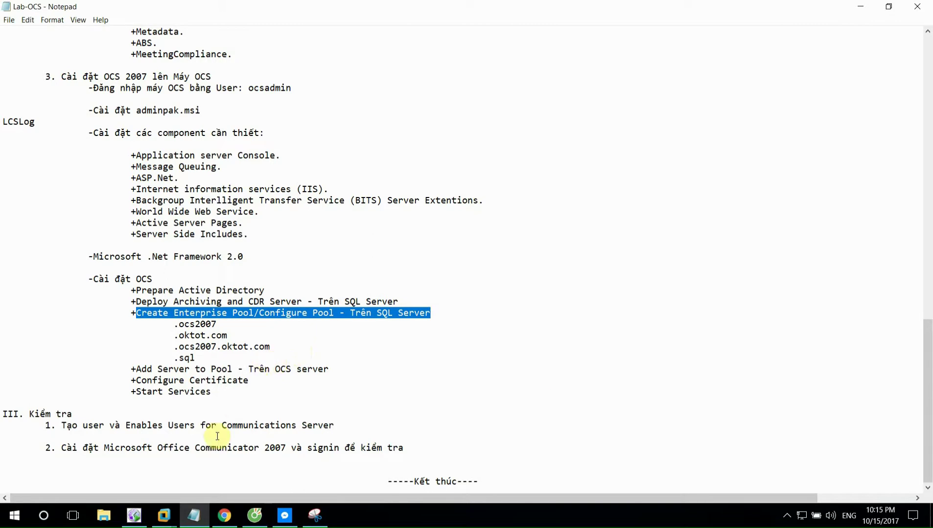
{"action": "left_click", "coordinate": [192, 516]}
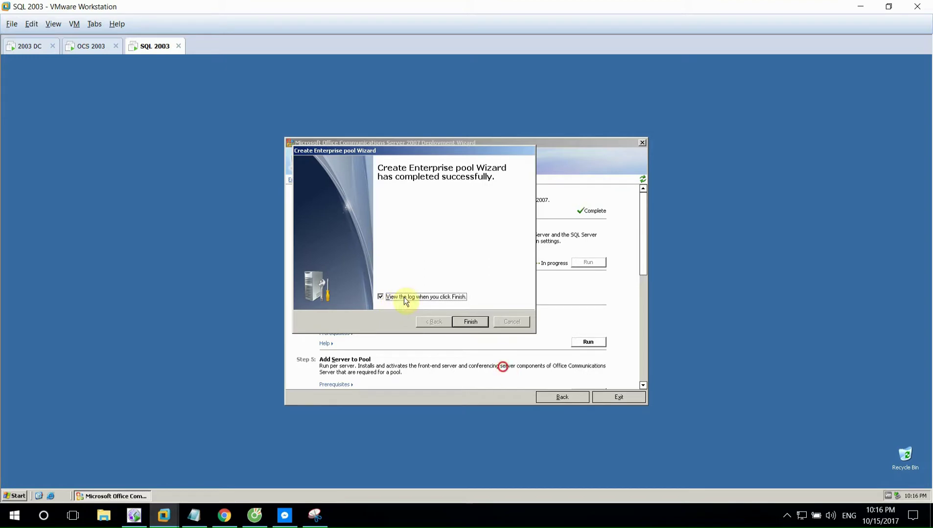
- Open the pool-creation log, allow its blocked content, and confirm Success for Create Pool ocs2007
{"action": "left_click", "coordinate": [403, 297]}
{"action": "left_click", "coordinate": [463, 320]}
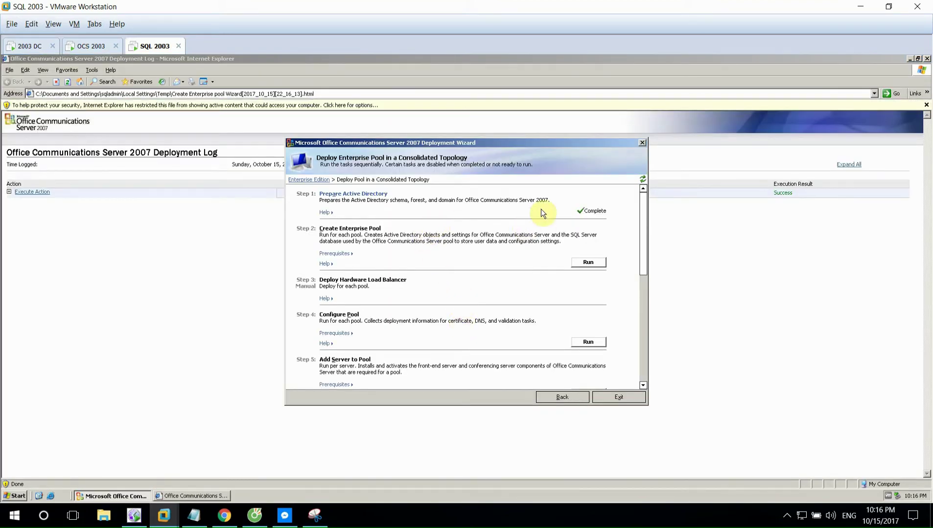
{"action": "left_click", "coordinate": [344, 104]}
{"action": "left_click", "coordinate": [348, 108]}
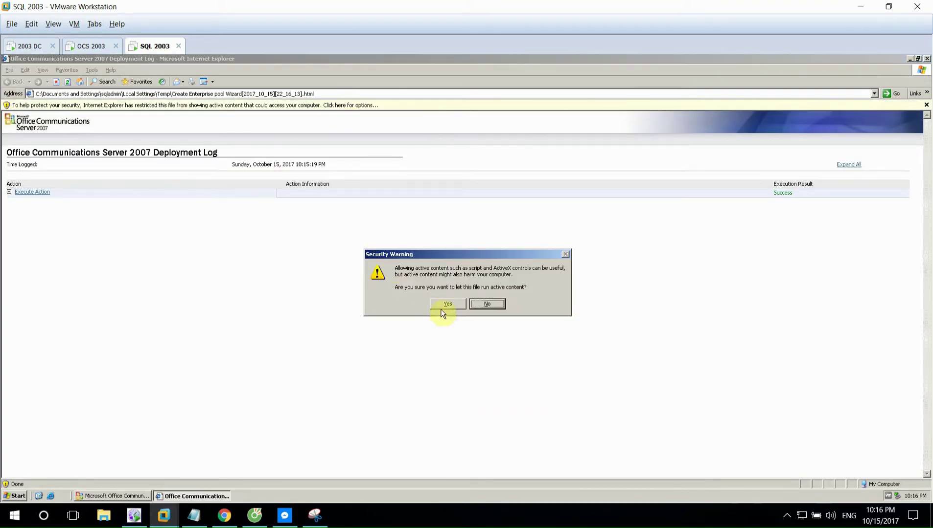
{"action": "left_click", "coordinate": [444, 305]}
{"action": "left_click", "coordinate": [33, 181]}
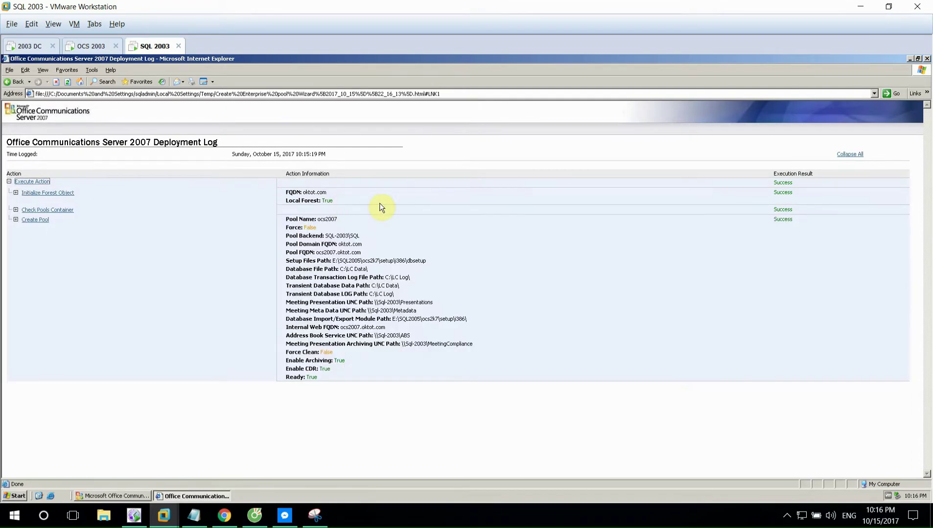
{"action": "left_click", "coordinate": [926, 58]}
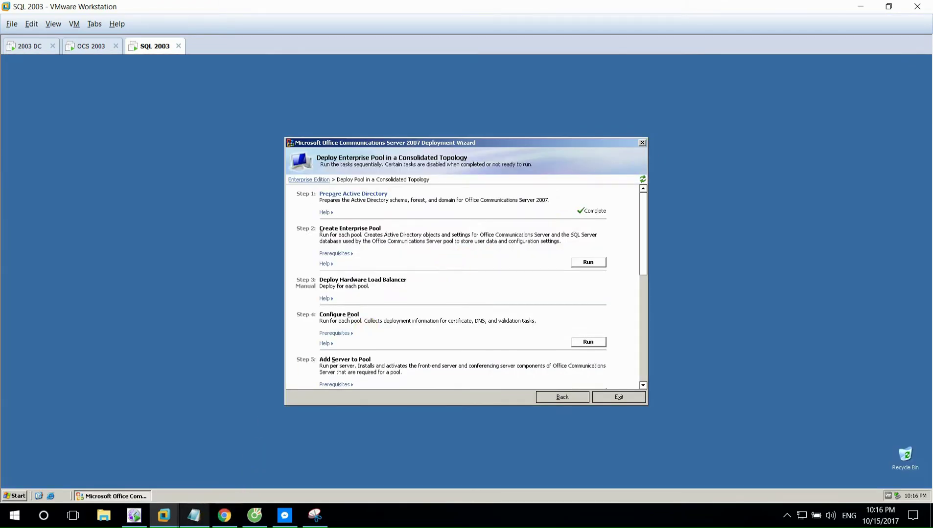
- Start the Configure Pool wizard for pool ocs2007.oktot.com
{"action": "left_click", "coordinate": [198, 519]}
{"action": "left_click", "coordinate": [198, 519]}
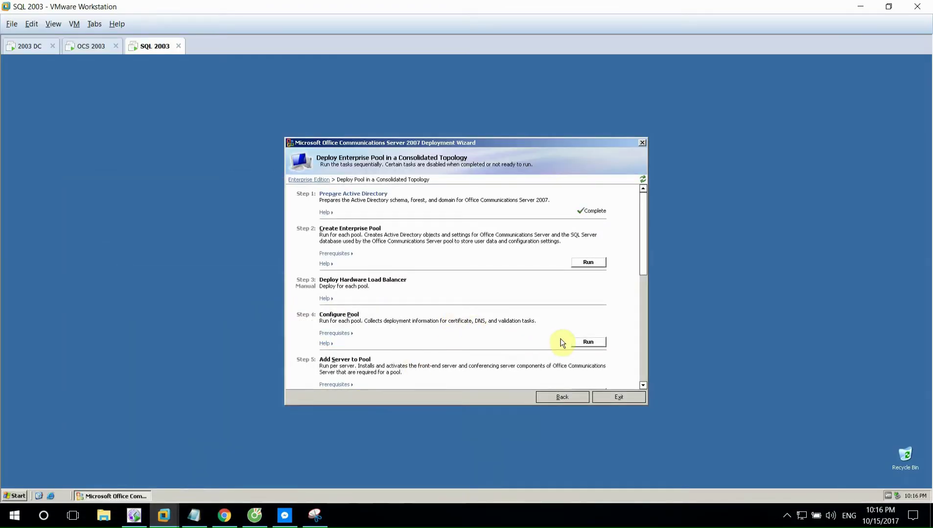
{"action": "left_click", "coordinate": [585, 342]}
{"action": "left_click", "coordinate": [469, 322]}
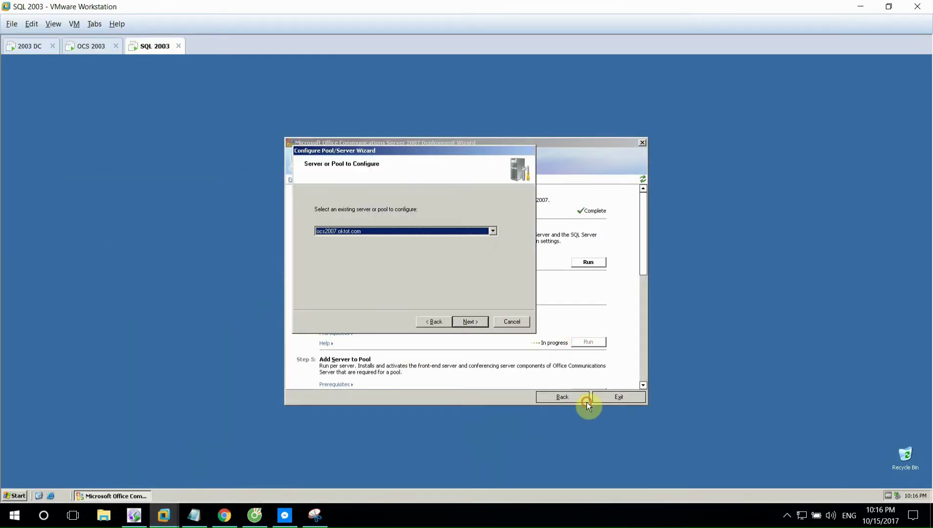
{"action": "left_click", "coordinate": [470, 320]}
{"action": "key", "text": "Return"}
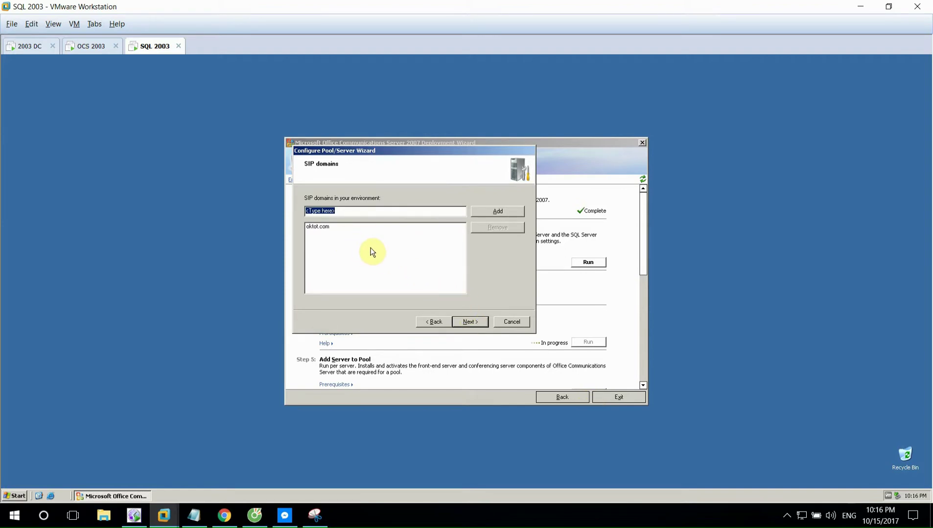
- Enable SIP domain oktot.com for automatic client logon, run the pool configuration, and finish
{"action": "left_click", "coordinate": [414, 516]}
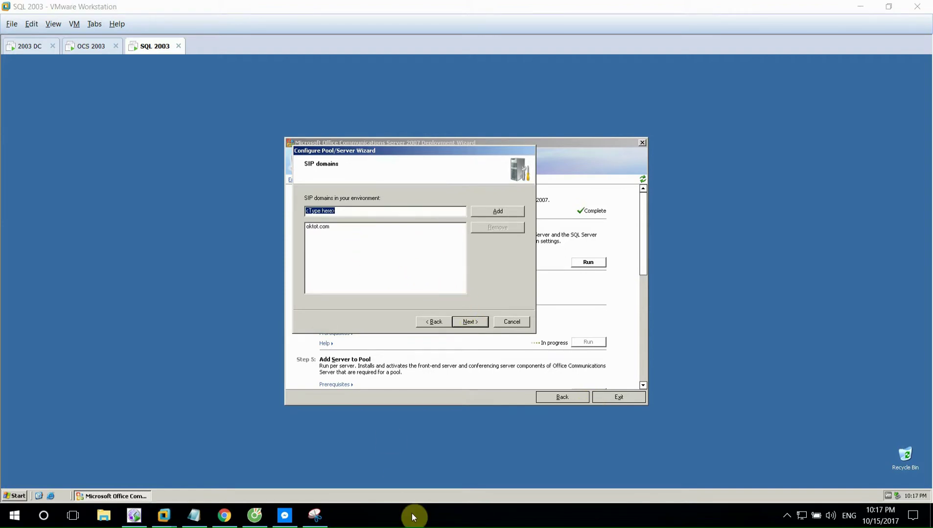
{"action": "left_click", "coordinate": [485, 301]}
{"action": "left_click", "coordinate": [470, 322]}
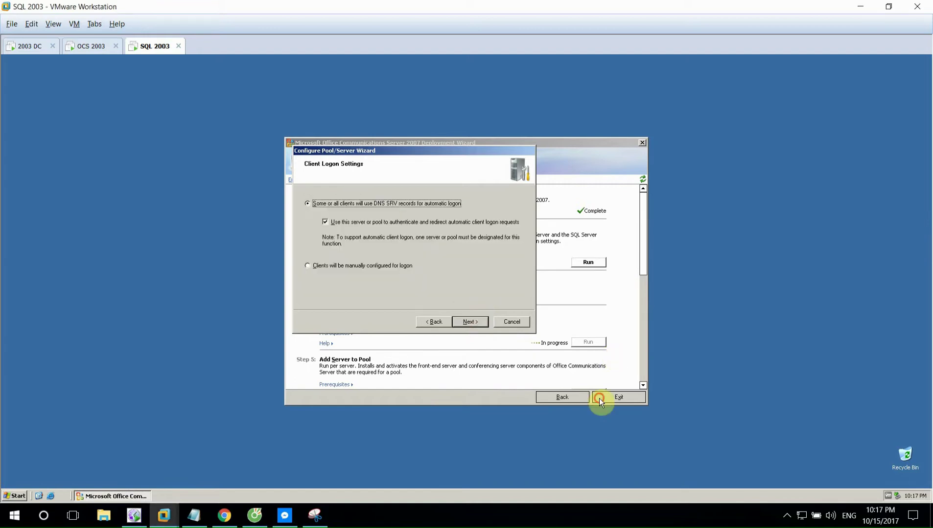
{"action": "key", "text": "alt+b"}
{"action": "left_click", "coordinate": [389, 268]}
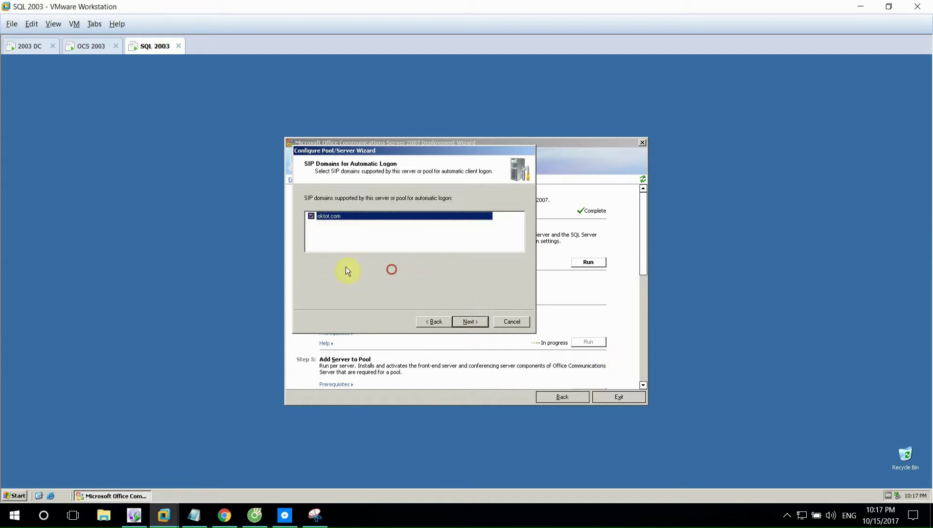
{"action": "left_click", "coordinate": [470, 321]}
{"action": "left_click", "coordinate": [470, 322]}
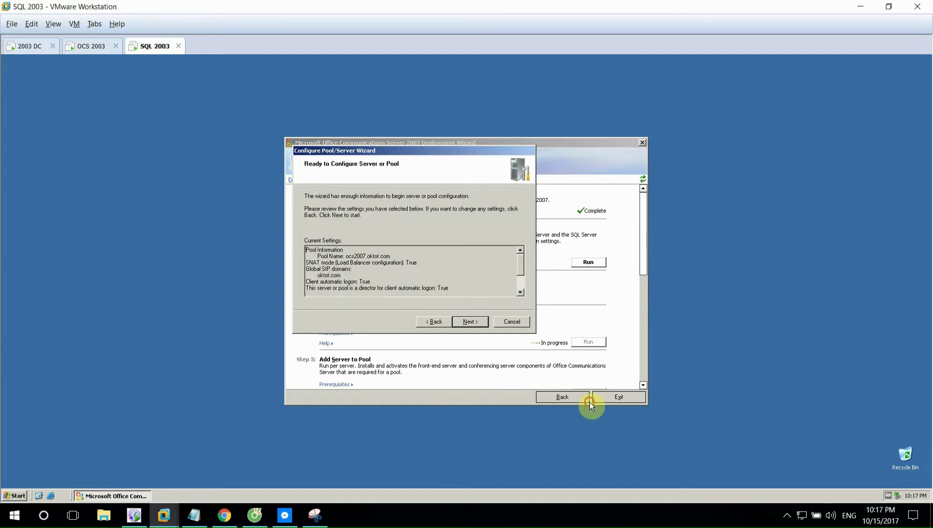
{"action": "key", "text": "Return"}
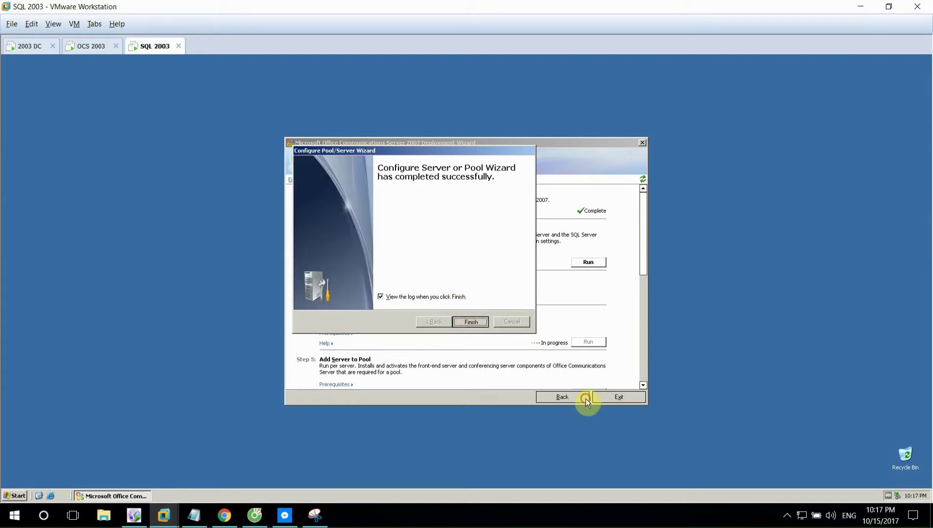
{"action": "left_click", "coordinate": [470, 321]}
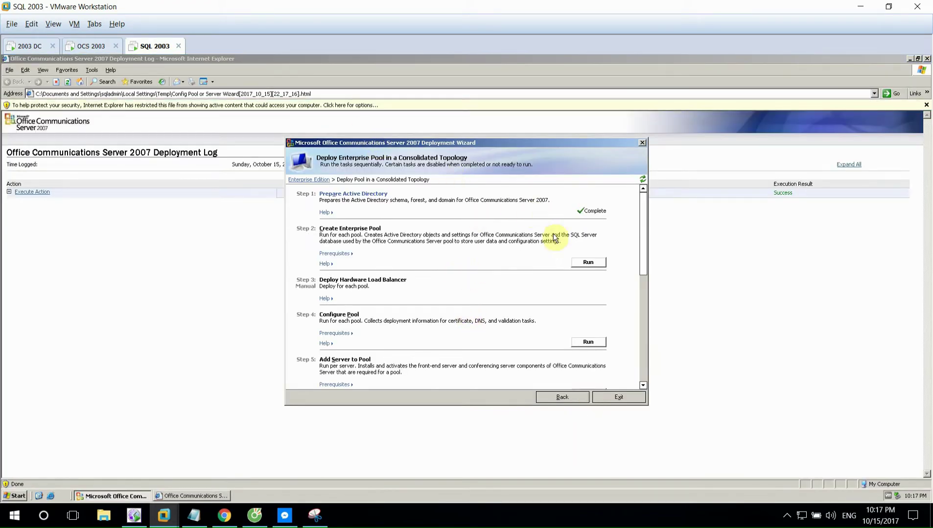
- Mark 'Add Server to Pool - Trên OCS server' in the Lab-OCS notes and return to the OCS 2003 VM
{"action": "left_click", "coordinate": [194, 516]}
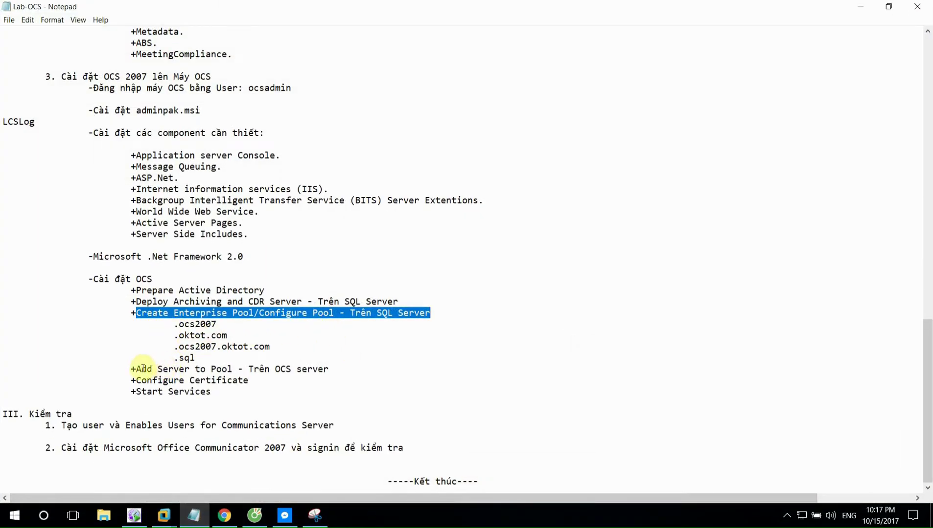
{"action": "left_click_drag", "start_coordinate": [136, 370], "coordinate": [329, 369]}
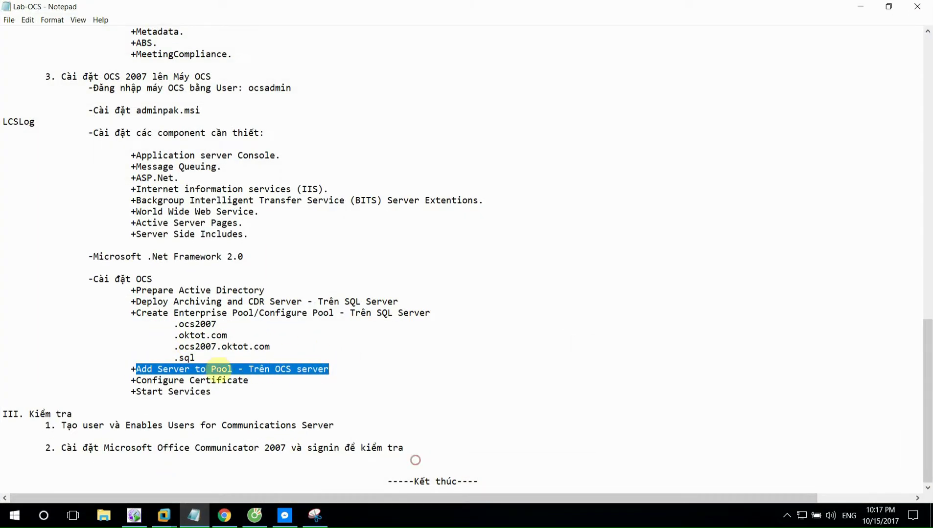
{"action": "left_click", "coordinate": [211, 370]}
{"action": "mouse_move", "coordinate": [164, 515]}
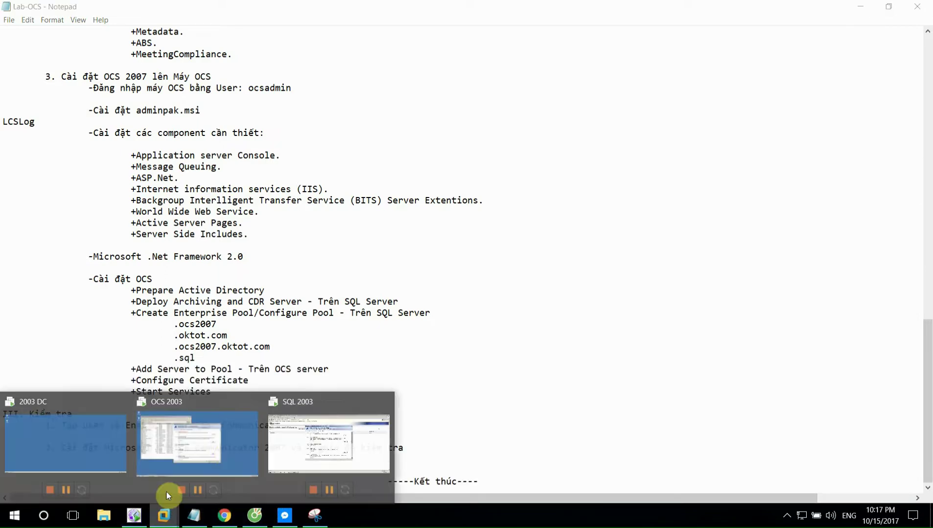
{"action": "left_click", "coordinate": [223, 452]}
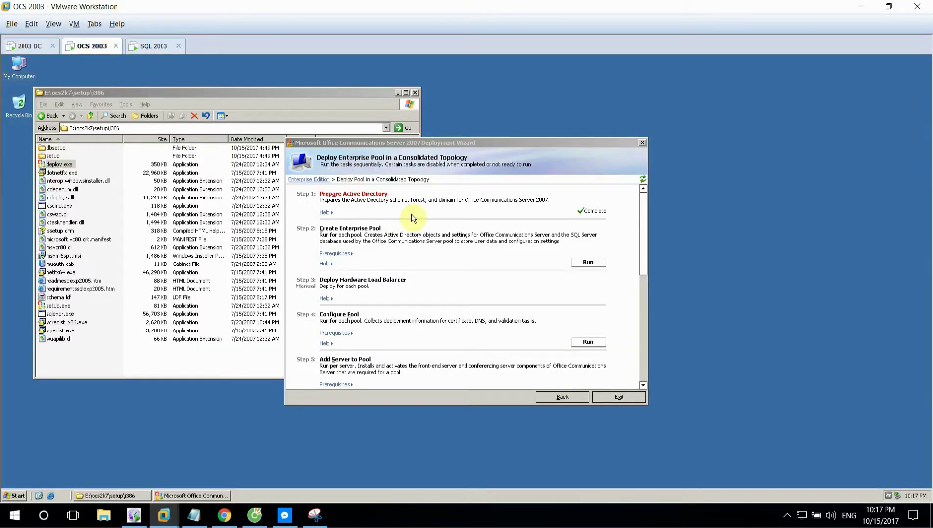
- Run Add Server to Pool, accept the license and default location, and install Enterprise Edition server components
{"action": "left_click_drag", "start_coordinate": [644, 264], "coordinate": [644, 281]}
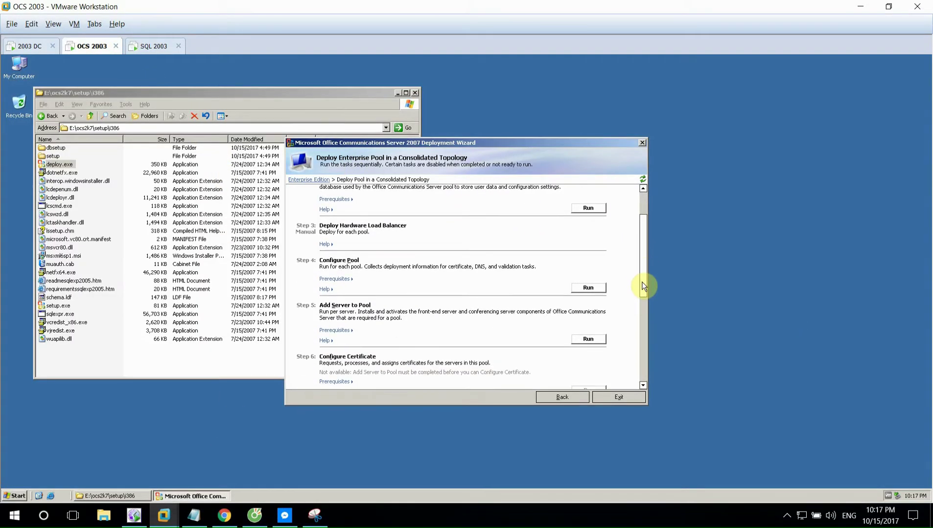
{"action": "left_click", "coordinate": [588, 338]}
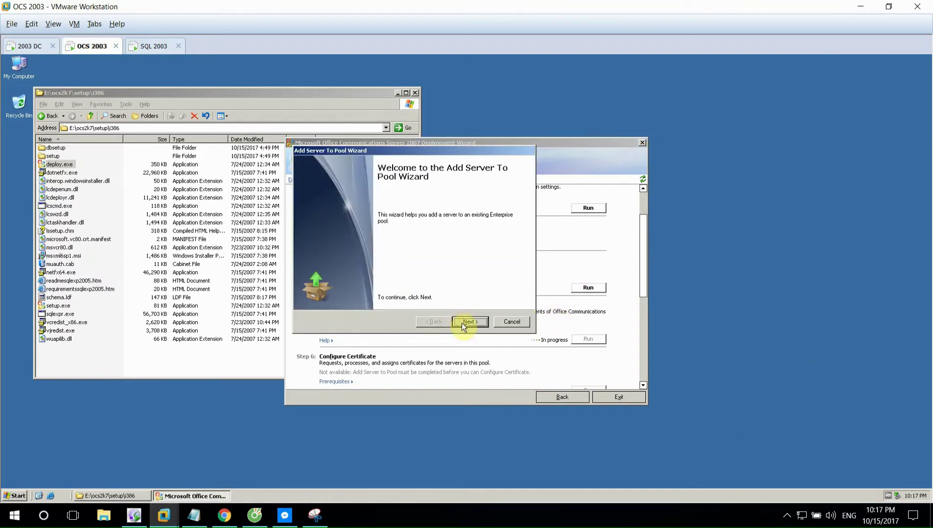
{"action": "left_click", "coordinate": [467, 322]}
{"action": "left_click", "coordinate": [384, 298]}
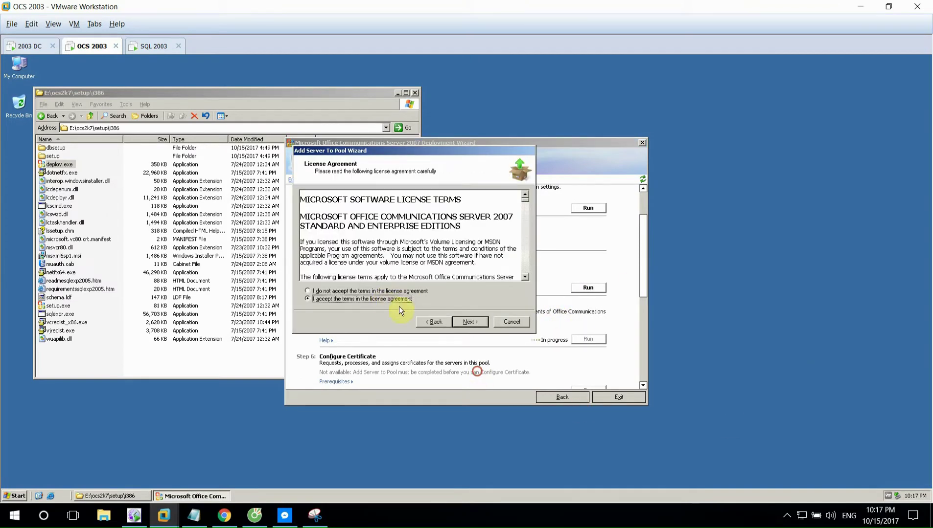
{"action": "left_click", "coordinate": [470, 322]}
{"action": "left_click", "coordinate": [470, 322]}
{"action": "left_click", "coordinate": [470, 322]}
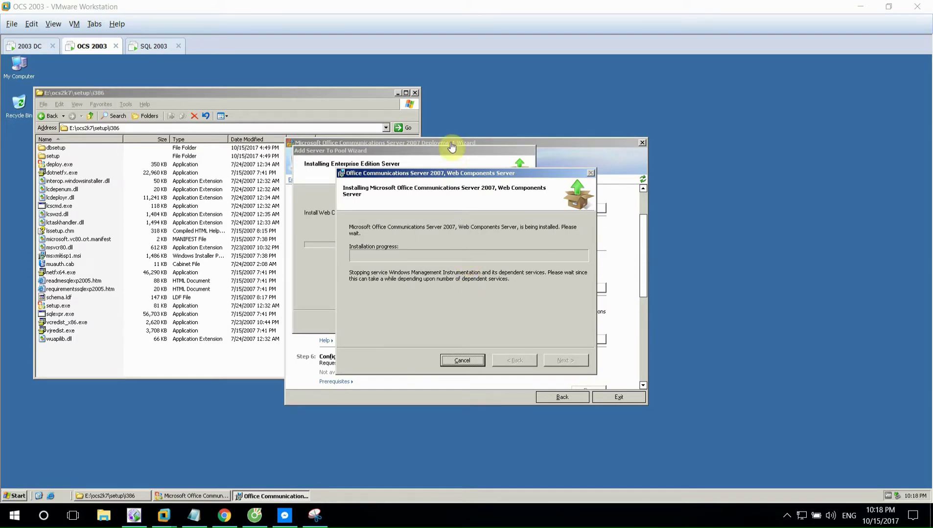
{"action": "left_click", "coordinate": [415, 92]}
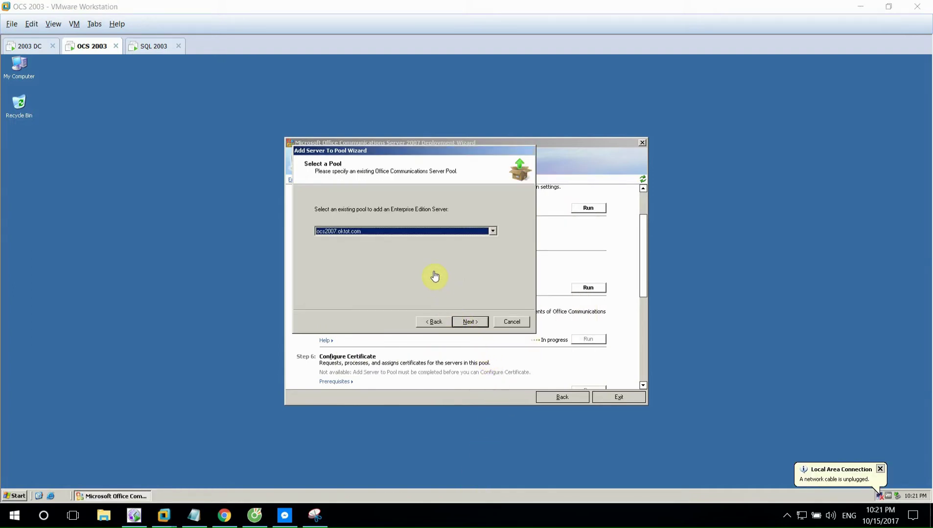
- Keep pool ocs2007.oktot.com and set a new RTCService account password with confirmation
{"action": "left_click", "coordinate": [469, 321]}
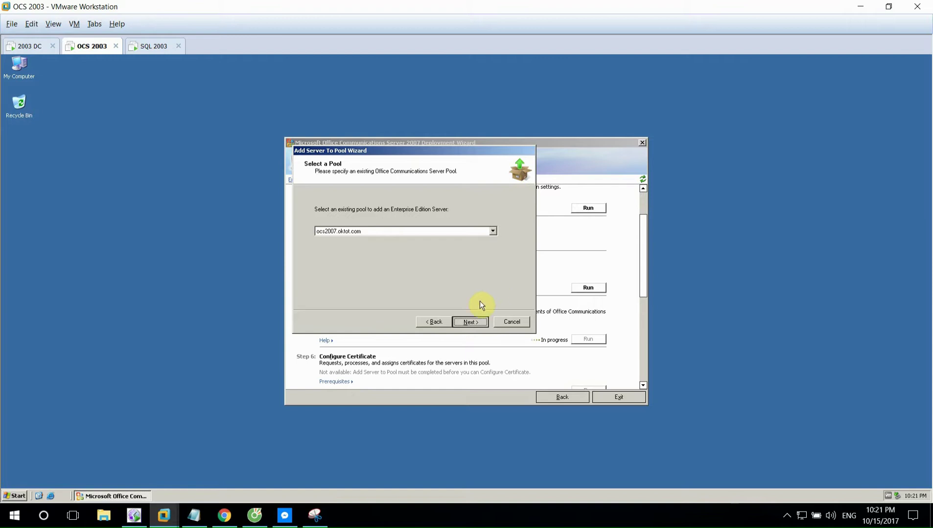
{"action": "key", "text": "Return"}
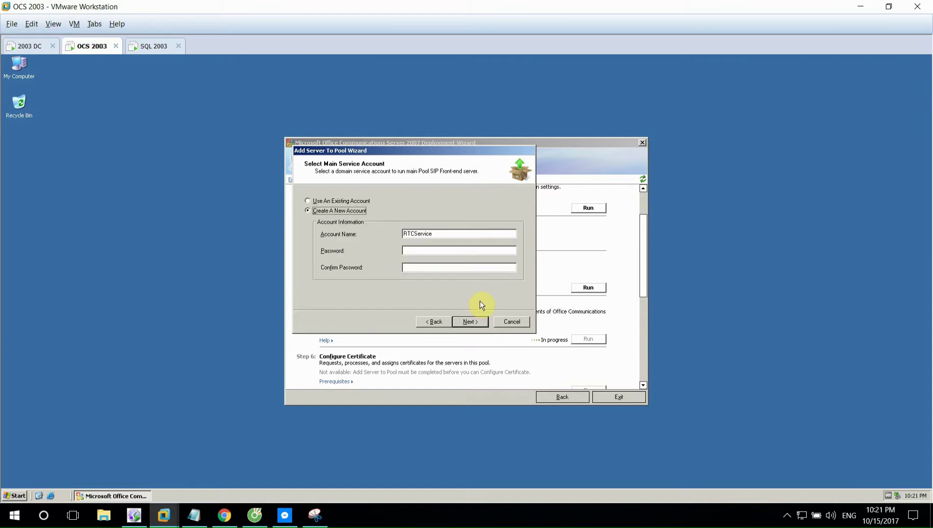
{"action": "left_click", "coordinate": [416, 252]}
{"action": "type", "text": "123"}
{"action": "left_click", "coordinate": [420, 265]}
{"action": "type", "text": "123"}
{"action": "left_click", "coordinate": [466, 322]}
- Set passwords for the new RTCComponentService and RTCGuestAccessUser accounts
{"action": "type", "text": "123"}
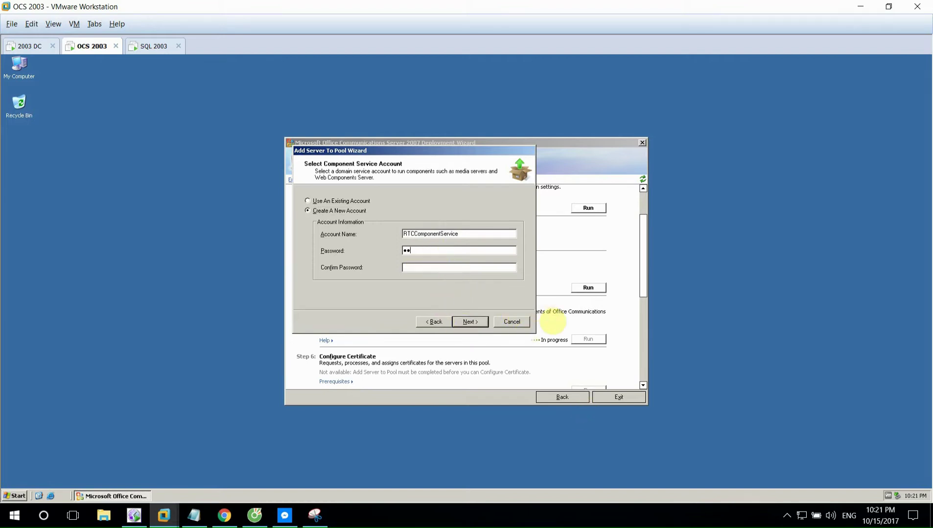
{"action": "key", "text": "Tab"}
{"action": "type", "text": "123"}
{"action": "left_click", "coordinate": [467, 322]}
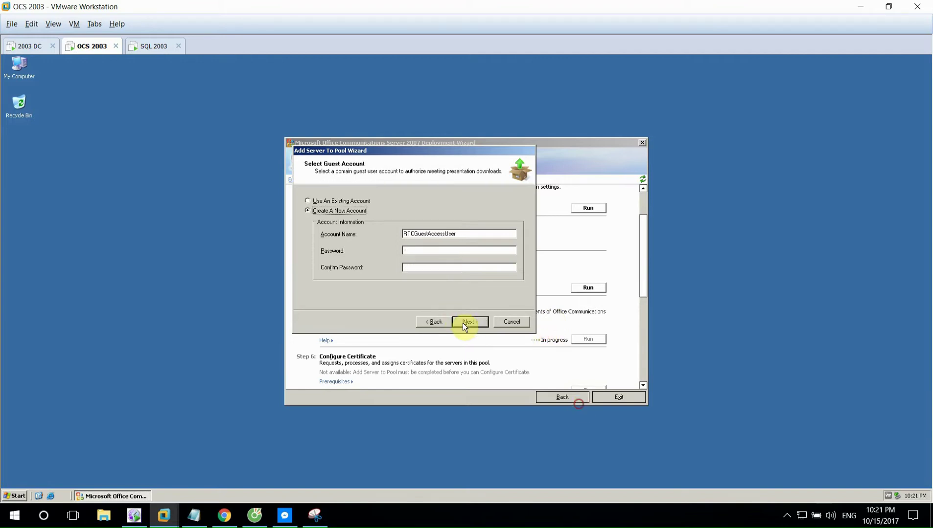
{"action": "type", "text": "123"}
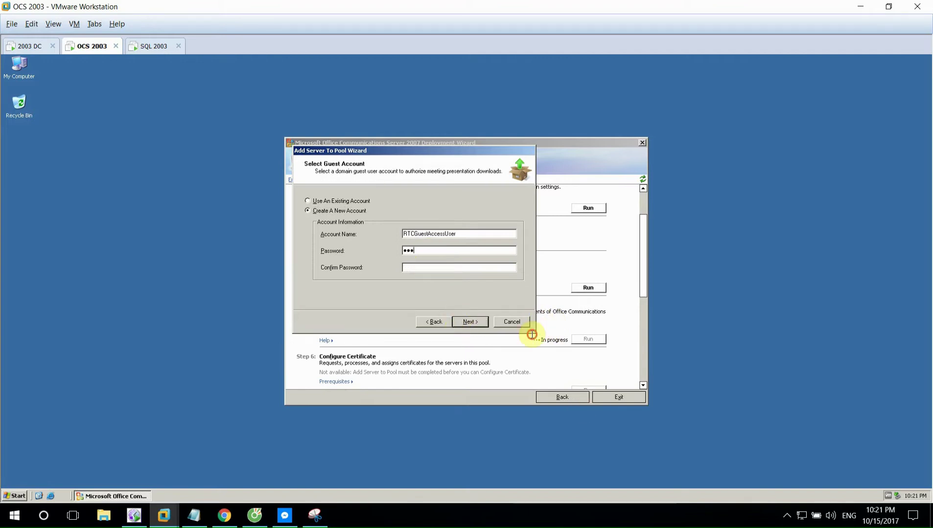
{"action": "key", "text": "Tab"}
{"action": "type", "text": "123"}
{"action": "left_click", "coordinate": [469, 322]}
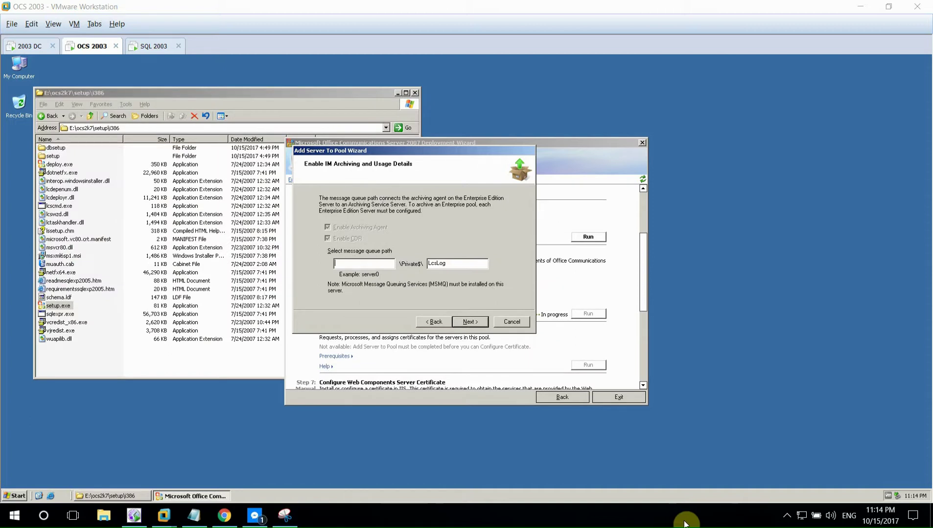
- Set the archiving queue server to SQL (SQL\Private$\LcsLog), accept the remote-queue warning, activate, and finish
{"action": "left_click", "coordinate": [786, 515]}
{"action": "left_click", "coordinate": [517, 355]}
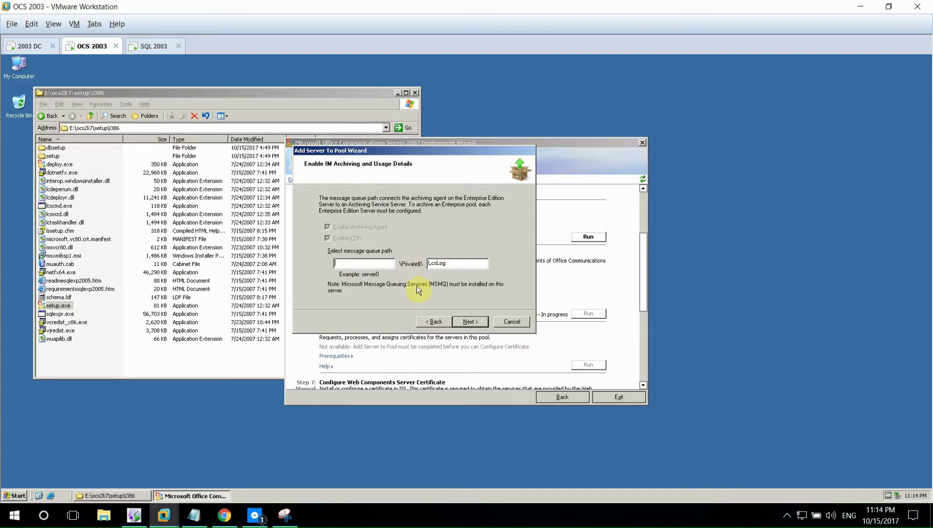
{"action": "left_click", "coordinate": [470, 322]}
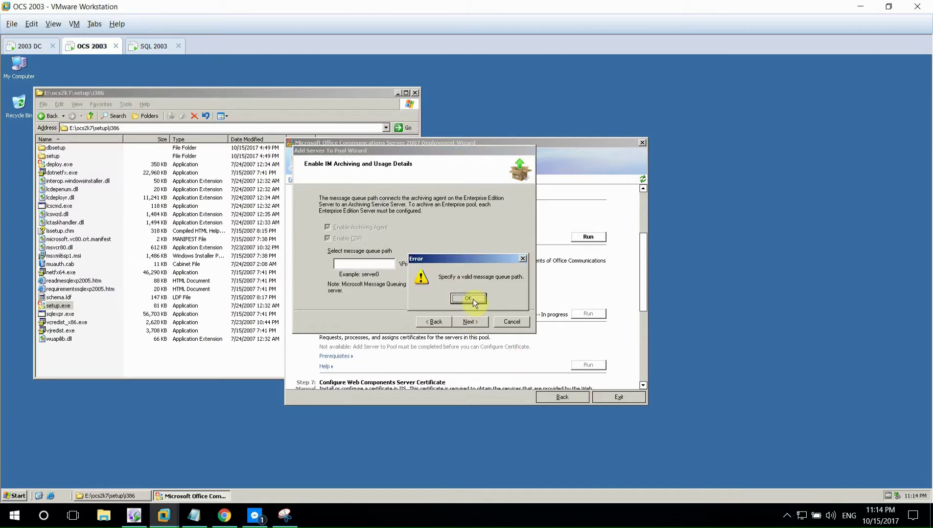
{"action": "left_click", "coordinate": [468, 298]}
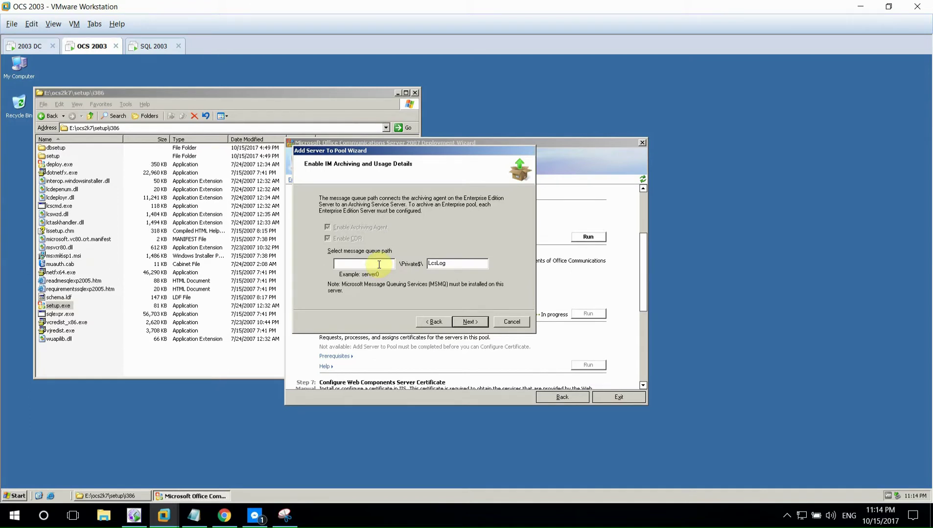
{"action": "left_click", "coordinate": [470, 322]}
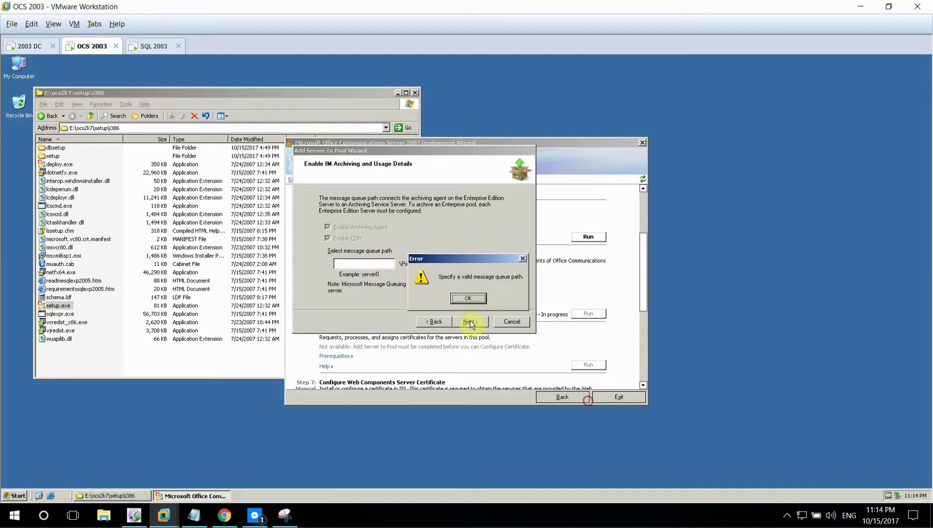
{"action": "left_click", "coordinate": [469, 297]}
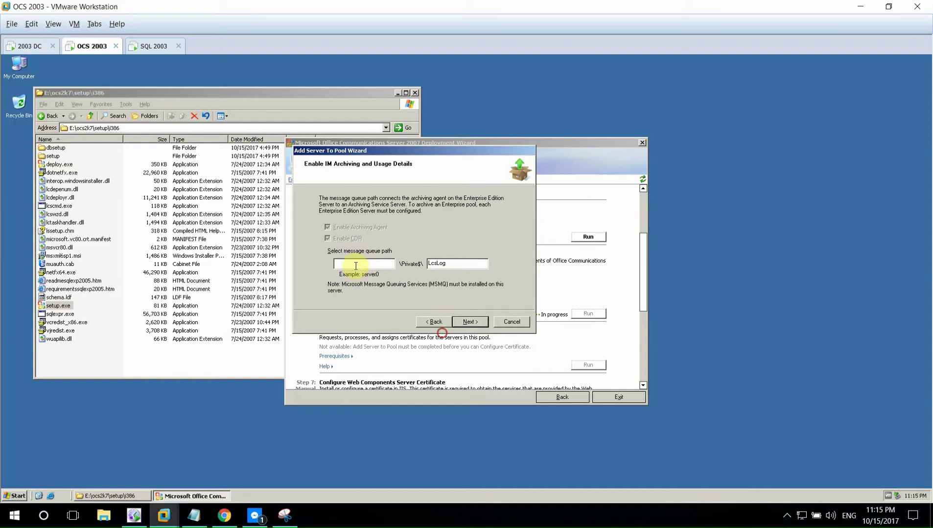
{"action": "type", "text": "sql"}
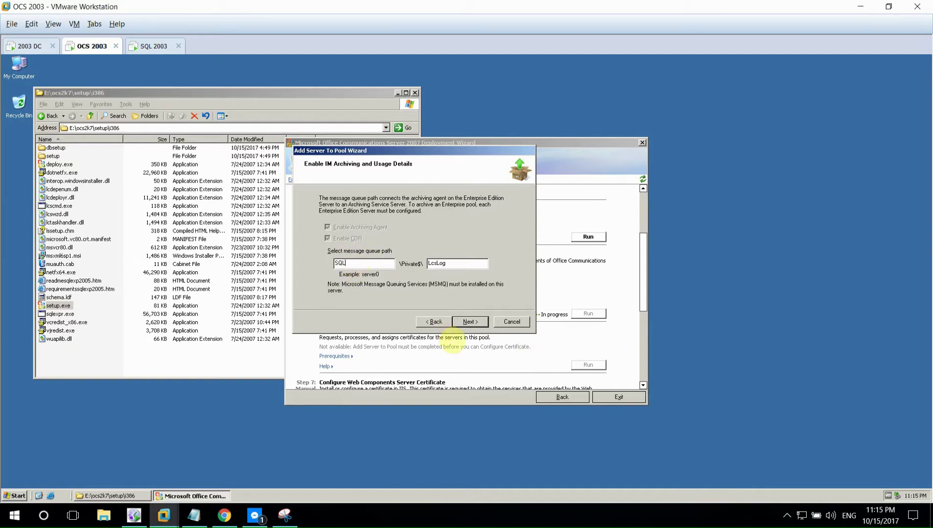
{"action": "left_click", "coordinate": [469, 322]}
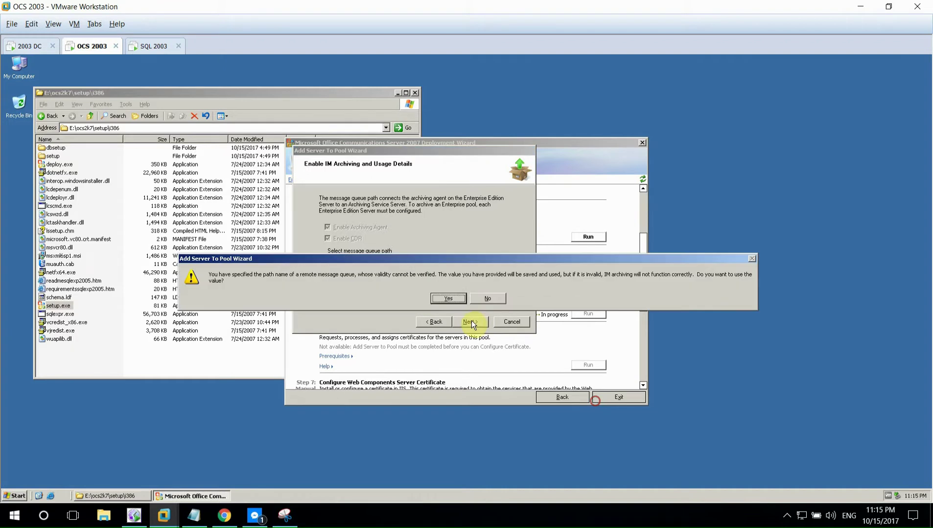
{"action": "left_click", "coordinate": [448, 298]}
{"action": "key", "text": "Return"}
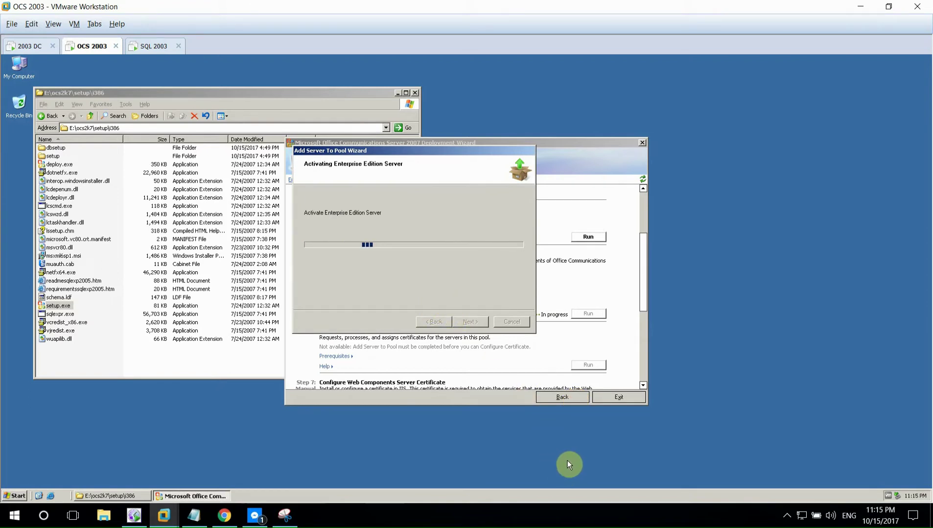
{"action": "left_click", "coordinate": [468, 321]}
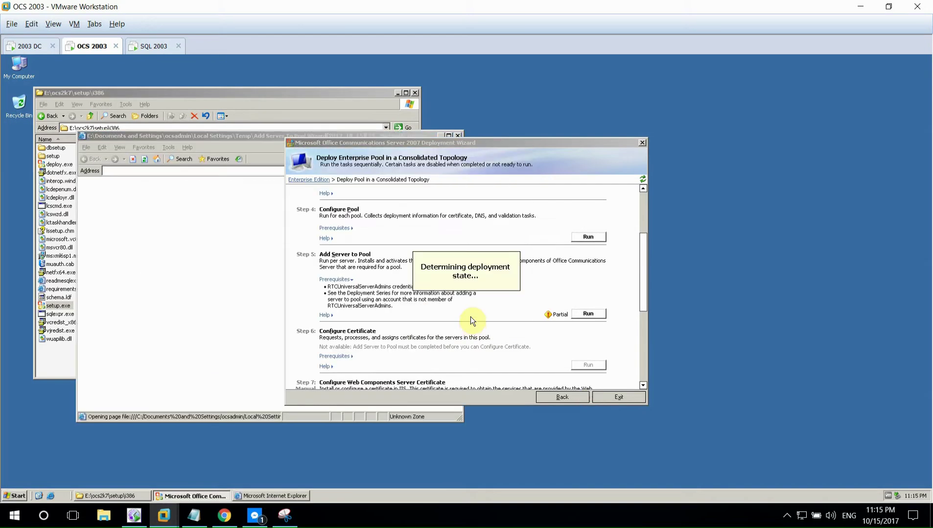
- Allow the deployment log's blocked content, maximize it, and expand the Execute Action failure details
{"action": "left_click", "coordinate": [211, 184]}
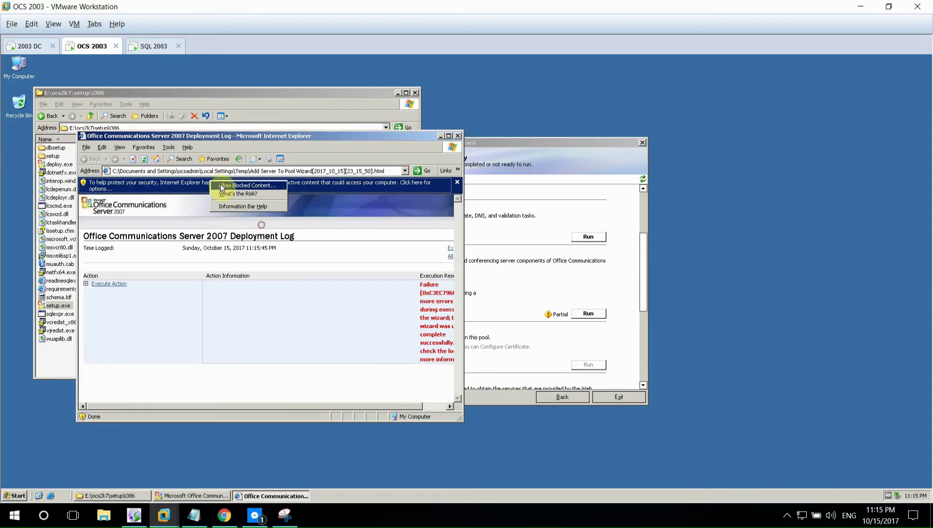
{"action": "left_click", "coordinate": [230, 197]}
{"action": "left_click", "coordinate": [447, 304]}
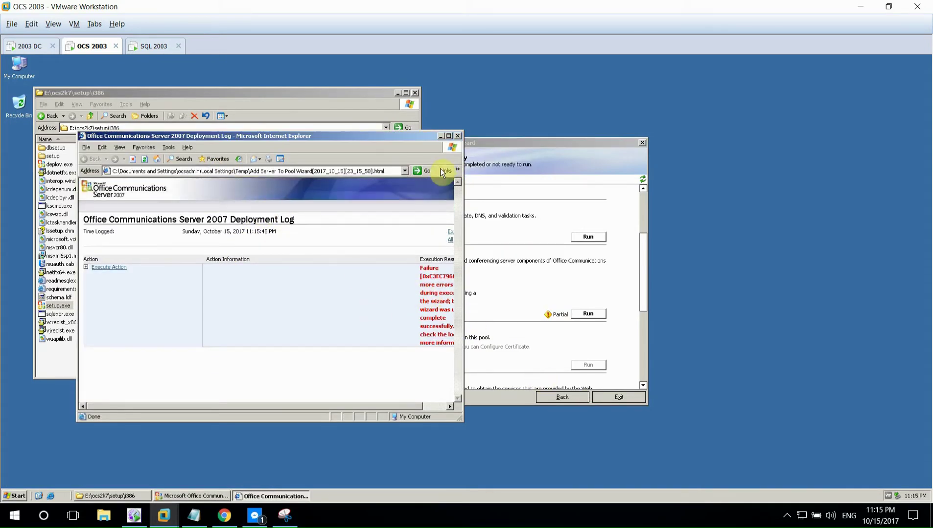
{"action": "left_click", "coordinate": [447, 136]}
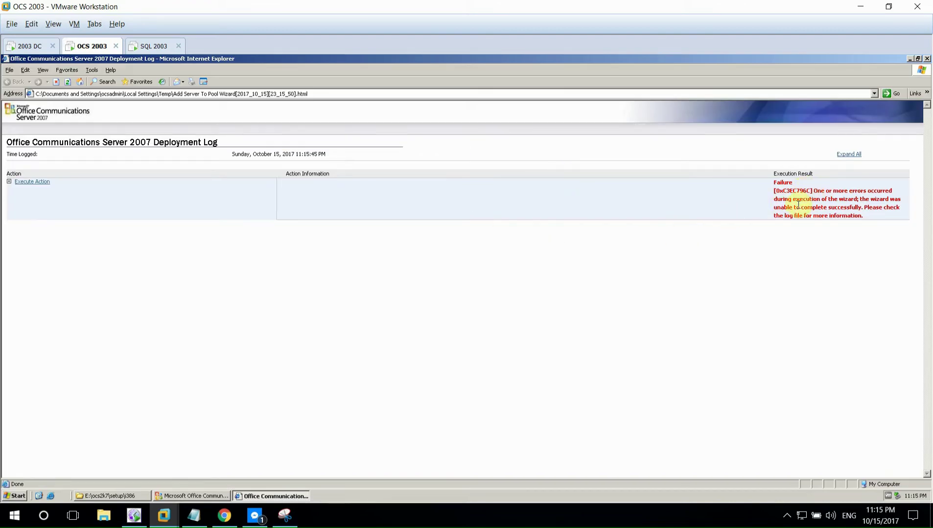
{"action": "left_click_drag", "start_coordinate": [814, 191], "coordinate": [835, 215]}
{"action": "left_click", "coordinate": [818, 202]}
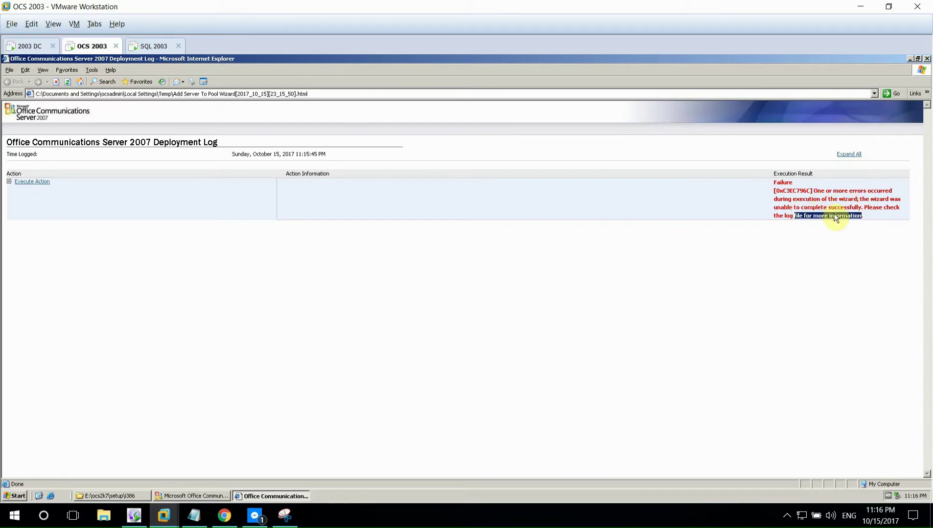
{"action": "left_click", "coordinate": [835, 215]}
{"action": "left_click", "coordinate": [32, 182]}
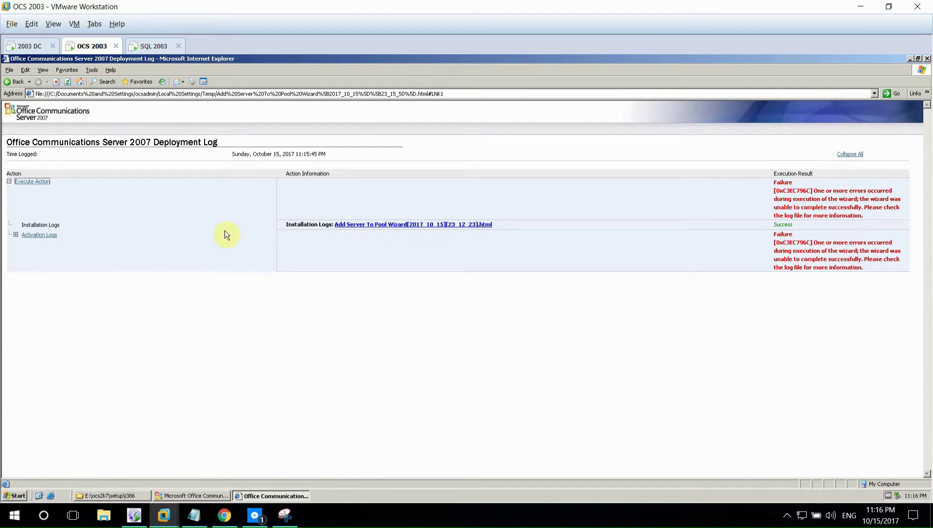
- Inspect the Add Server To Pool installation log and Activation Logs, then close both logs
{"action": "left_click", "coordinate": [341, 225]}
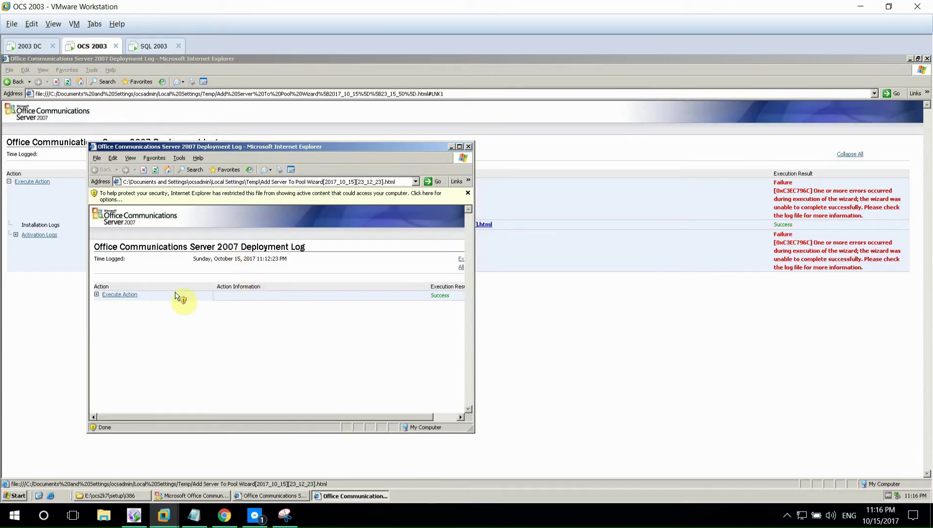
{"action": "left_click", "coordinate": [218, 194]}
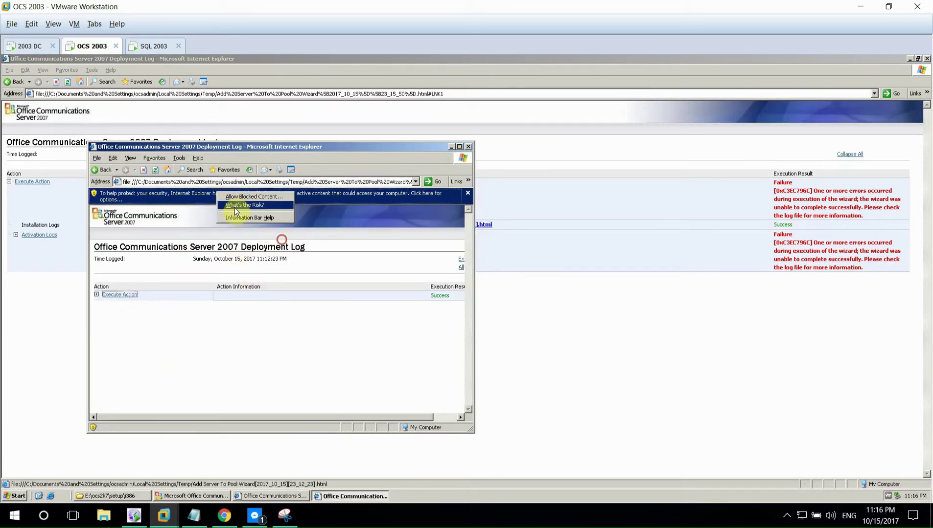
{"action": "left_click", "coordinate": [253, 197]}
{"action": "left_click", "coordinate": [443, 307]}
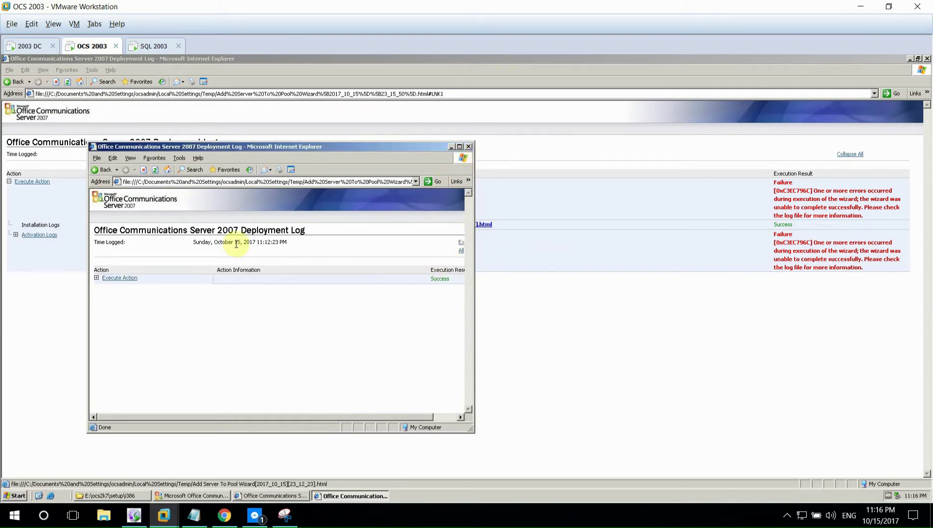
{"action": "left_click", "coordinate": [119, 278]}
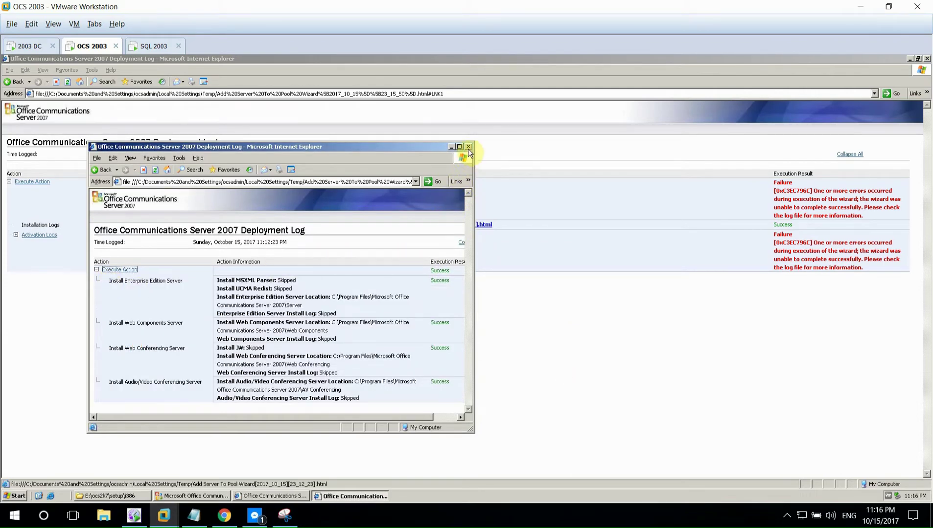
{"action": "left_click", "coordinate": [469, 147]}
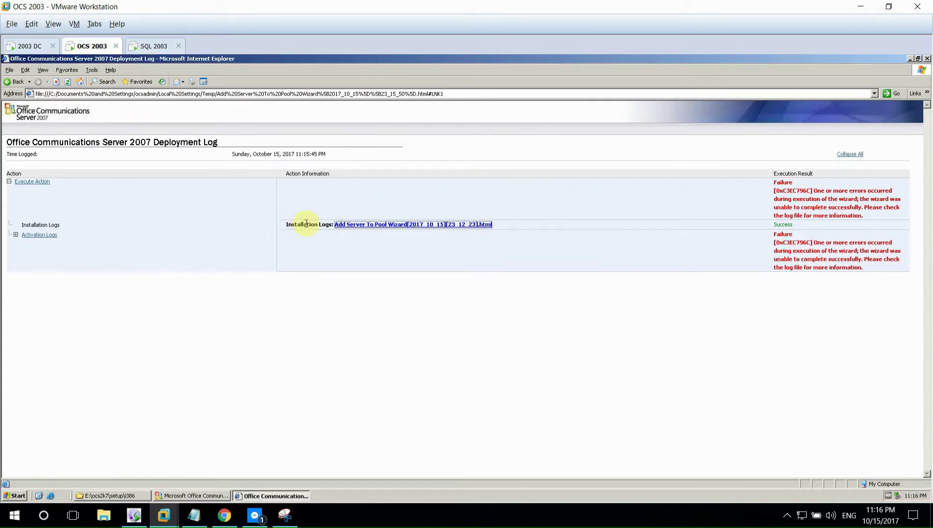
{"action": "left_click", "coordinate": [40, 235]}
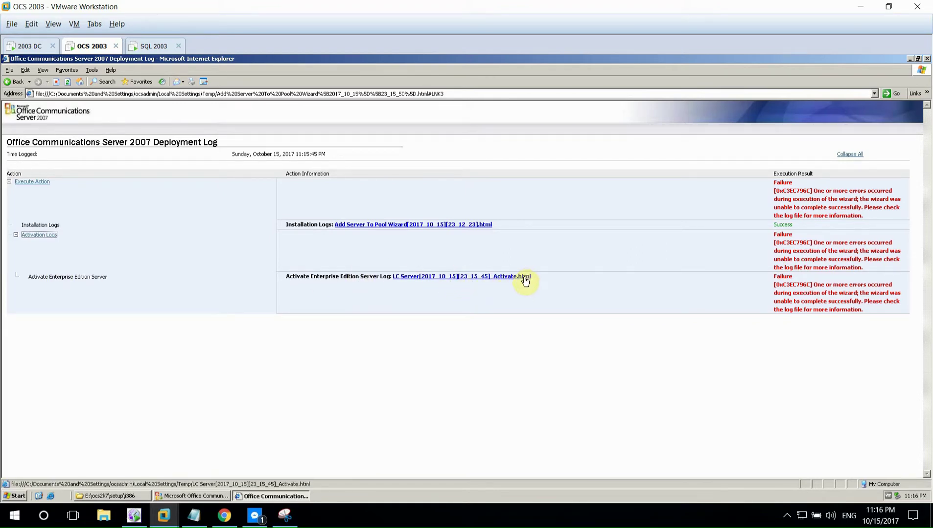
{"action": "left_click", "coordinate": [926, 58]}
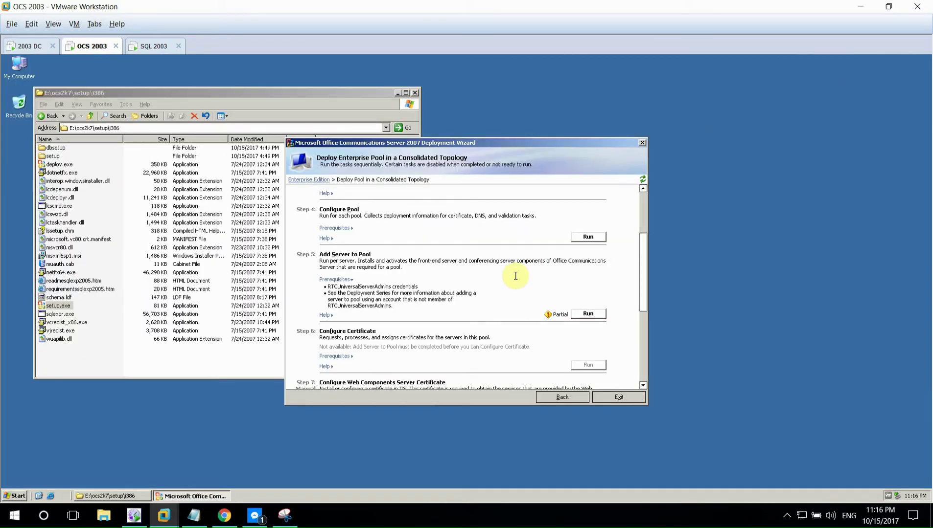
- Restart the Add Server to Pool wizard and accept the licence terms
{"action": "left_click", "coordinate": [588, 315]}
{"action": "left_click", "coordinate": [475, 322]}
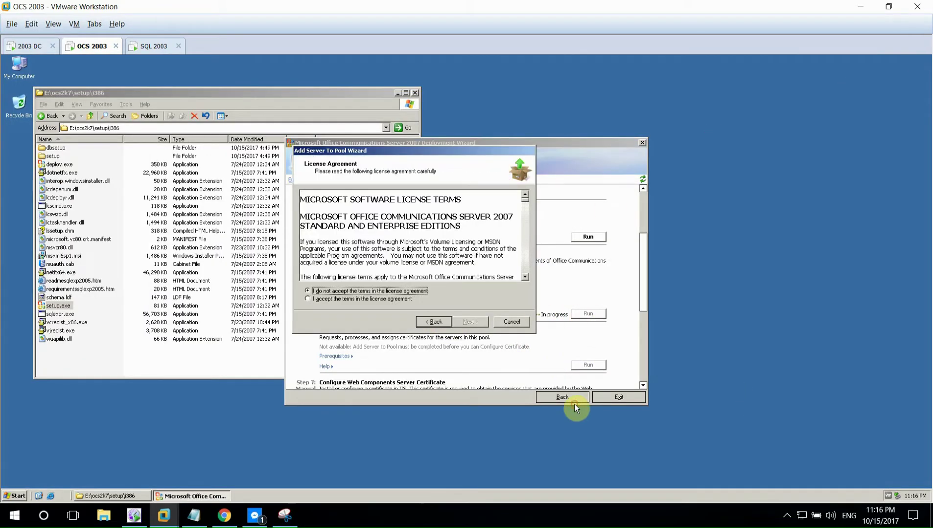
{"action": "left_click", "coordinate": [394, 300]}
{"action": "left_click", "coordinate": [466, 322]}
{"action": "left_click", "coordinate": [469, 322]}
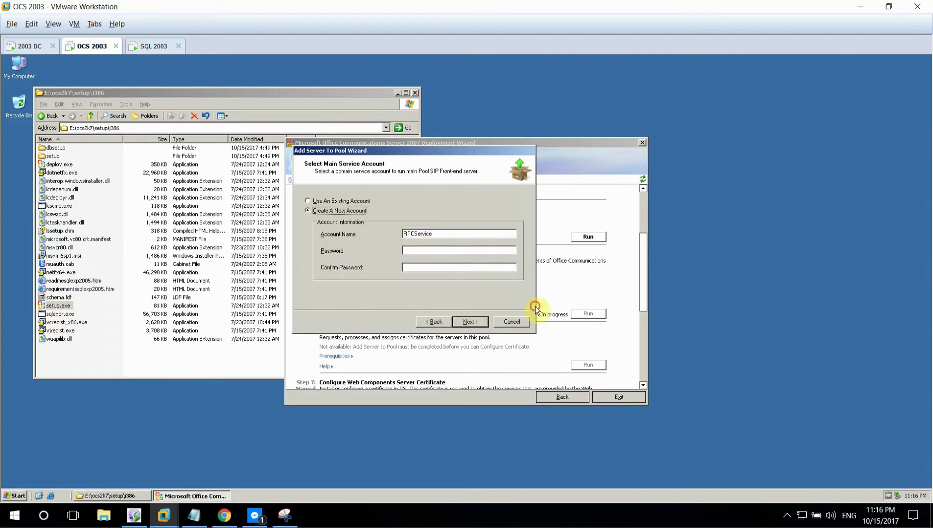
- Enter and confirm the main service account password
{"action": "left_click", "coordinate": [421, 250]}
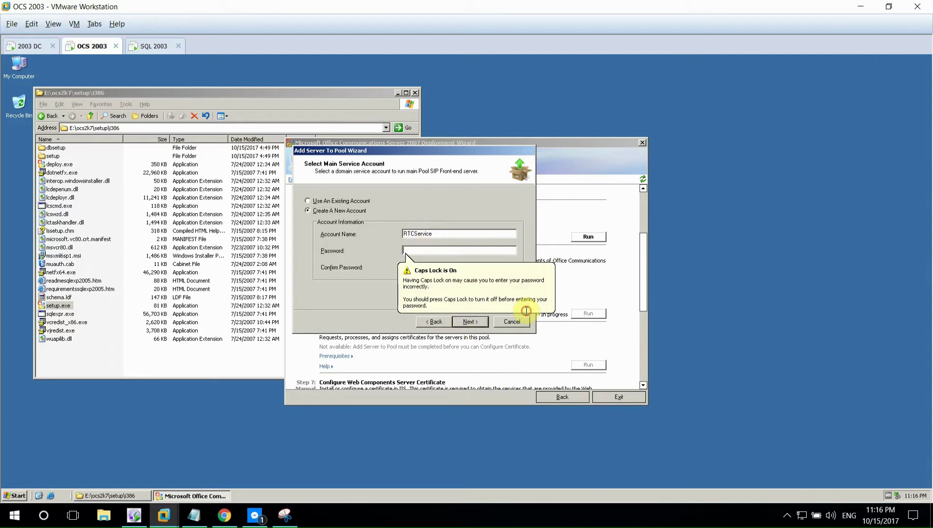
{"action": "type", "text": "PP"}
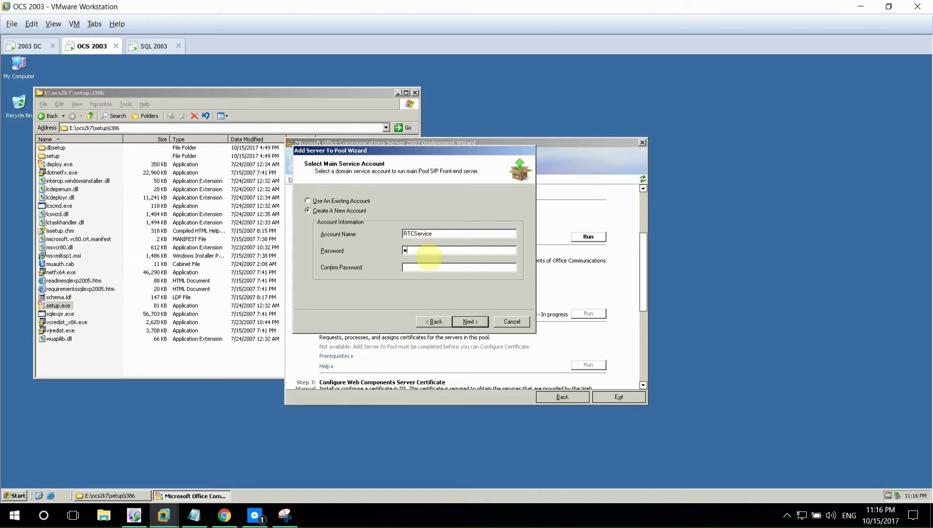
{"action": "type", "text": "a"}
{"action": "left_click", "coordinate": [416, 265]}
{"action": "type", "text": "Pa"}
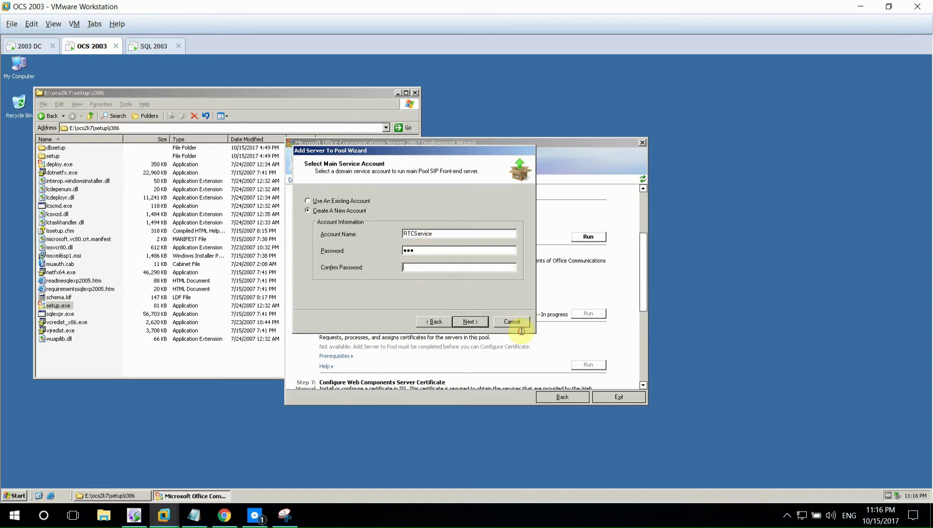
{"action": "left_click", "coordinate": [470, 321]}
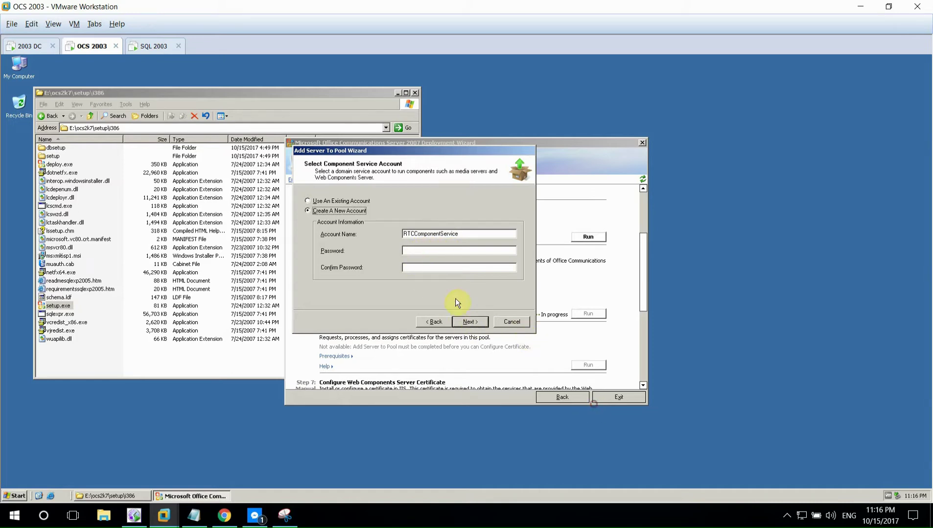
- Enter and confirm passwords for the component and guest service accounts
{"action": "left_click", "coordinate": [445, 253]}
{"action": "type", "text": "Pas"}
{"action": "key", "text": "Tab"}
{"action": "type", "text": "Pas"}
{"action": "left_click", "coordinate": [463, 323]}
{"action": "left_click", "coordinate": [453, 254]}
{"action": "type", "text": "Pas"}
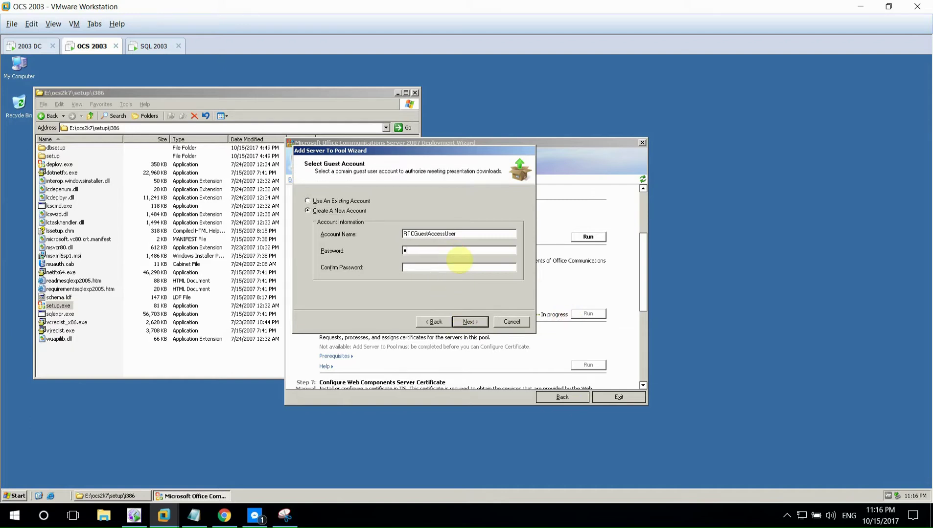
{"action": "left_click", "coordinate": [447, 269]}
{"action": "type", "text": "Pas"}
{"action": "left_click", "coordinate": [463, 322]}
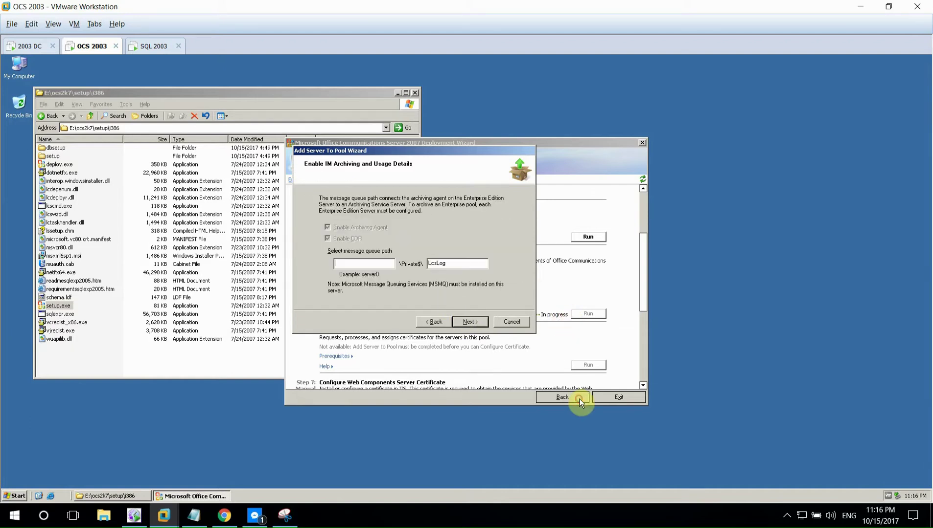
- Set the message queue server to sqlthuong and run activation, which fails again
{"action": "left_click", "coordinate": [375, 265]}
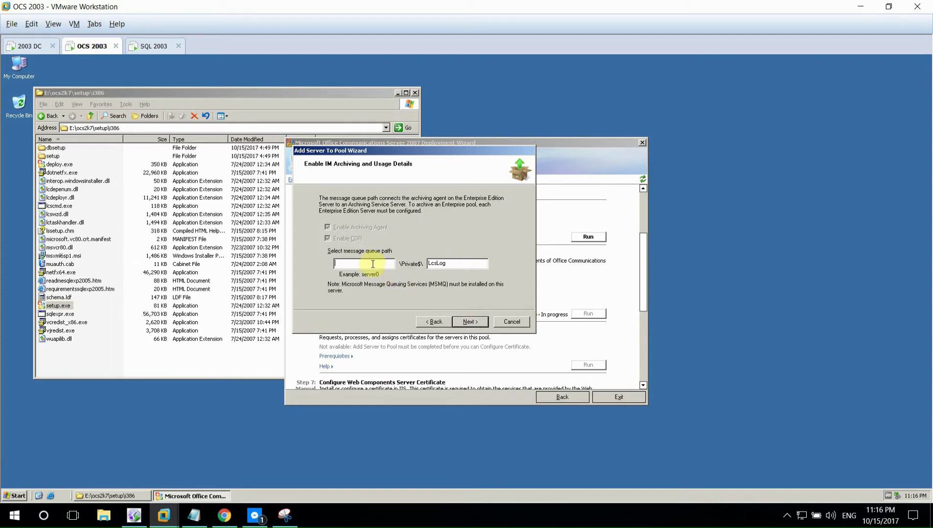
{"action": "type", "text": "sqlthuong"}
{"action": "left_click", "coordinate": [470, 321]}
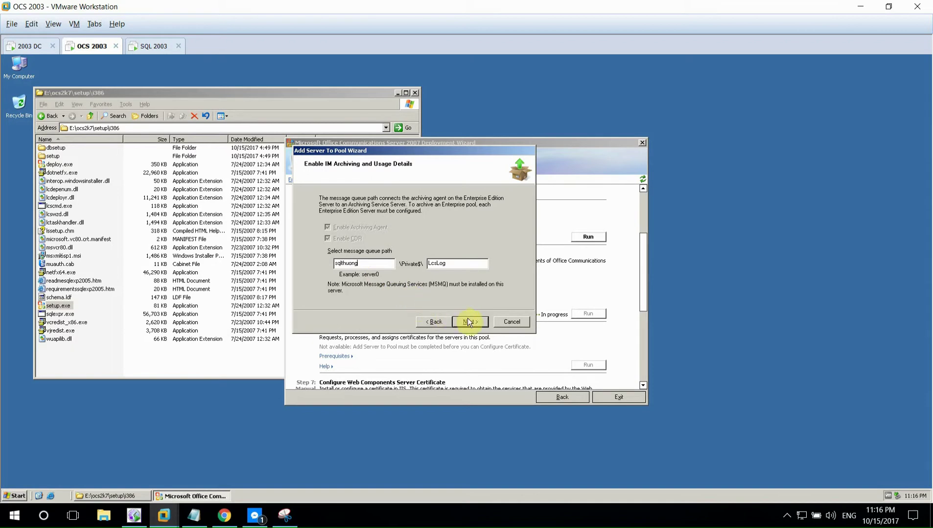
{"action": "left_click", "coordinate": [452, 296]}
{"action": "left_click", "coordinate": [470, 322]}
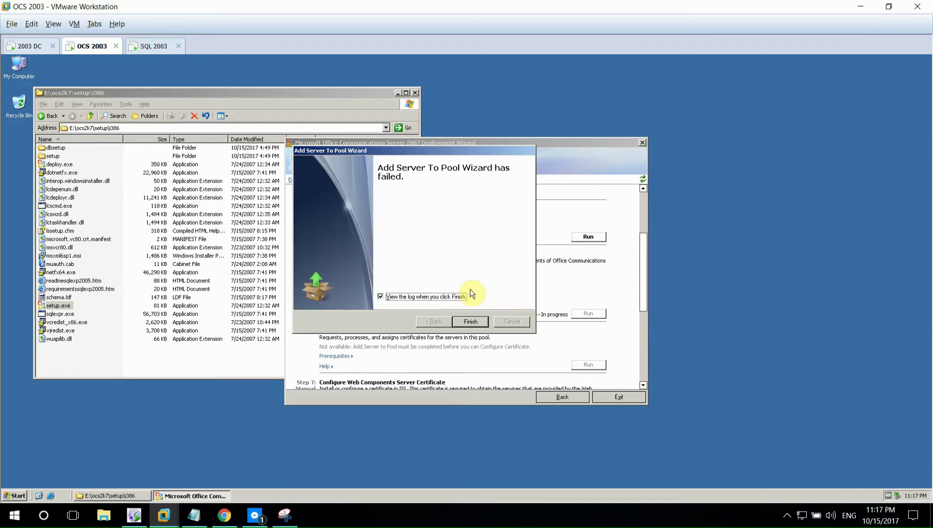
{"action": "left_click", "coordinate": [471, 322]}
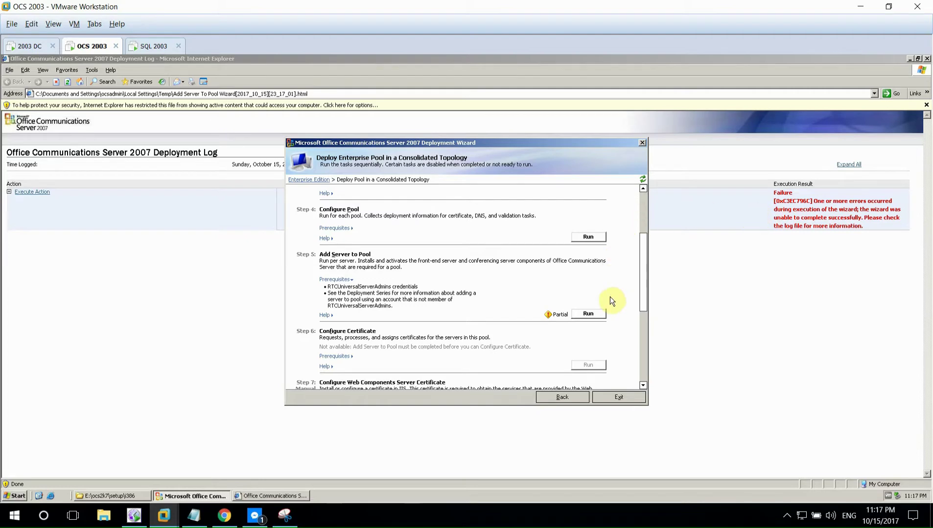
- Exit and reopen the deployment wizard, then scroll down to Steps 5–8
{"action": "left_click", "coordinate": [599, 394]}
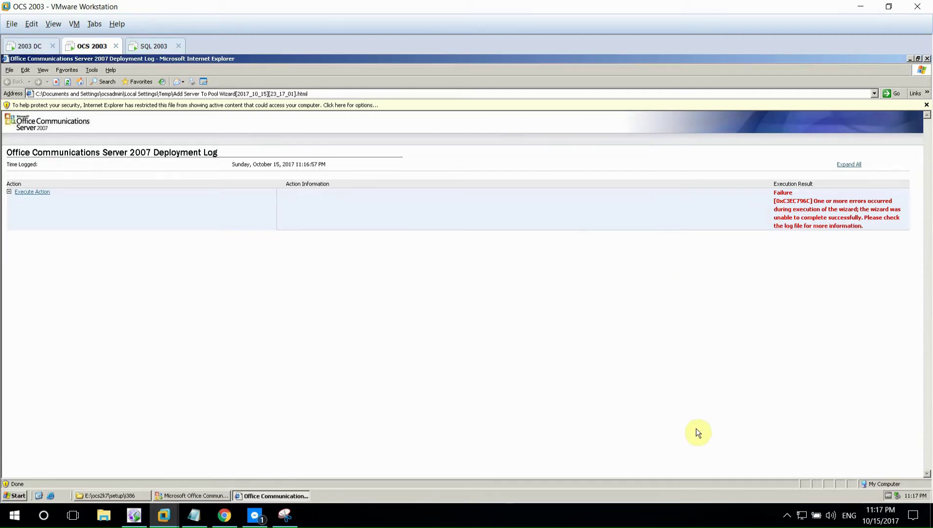
{"action": "left_click", "coordinate": [759, 517]}
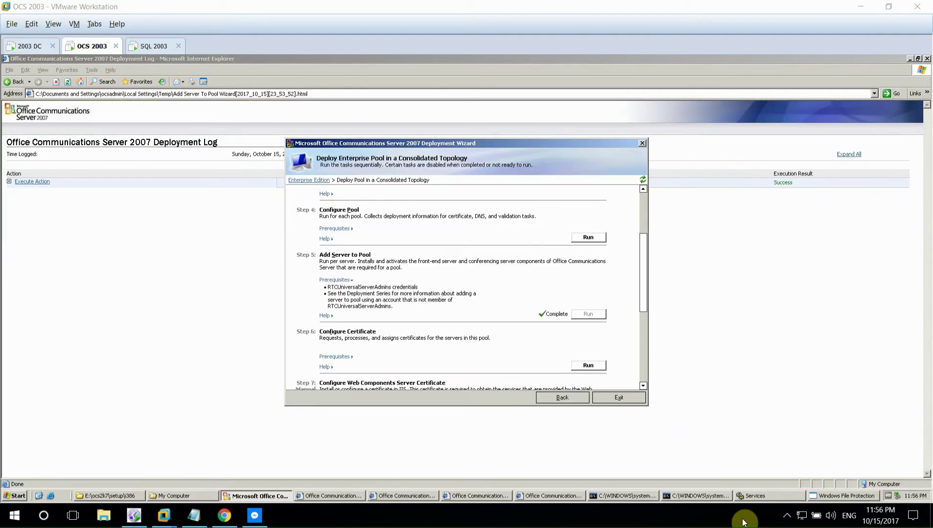
{"action": "left_click", "coordinate": [549, 320]}
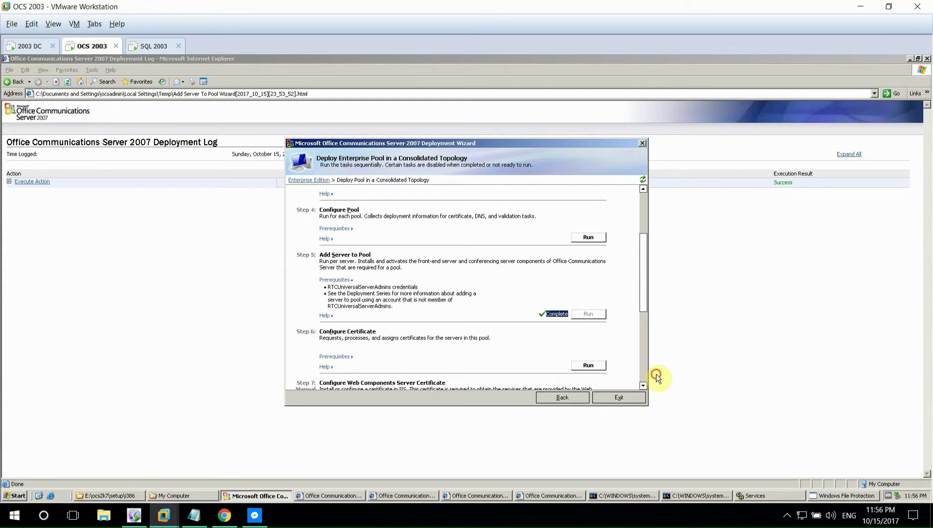
{"action": "left_click", "coordinate": [520, 303]}
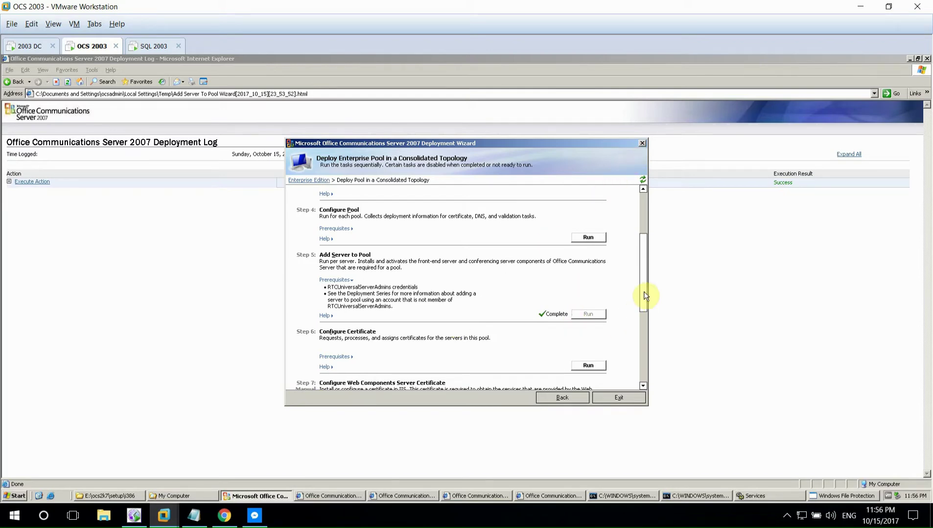
{"action": "scroll", "coordinate": [643, 304], "scroll_direction": "down", "scroll_amount": 3}
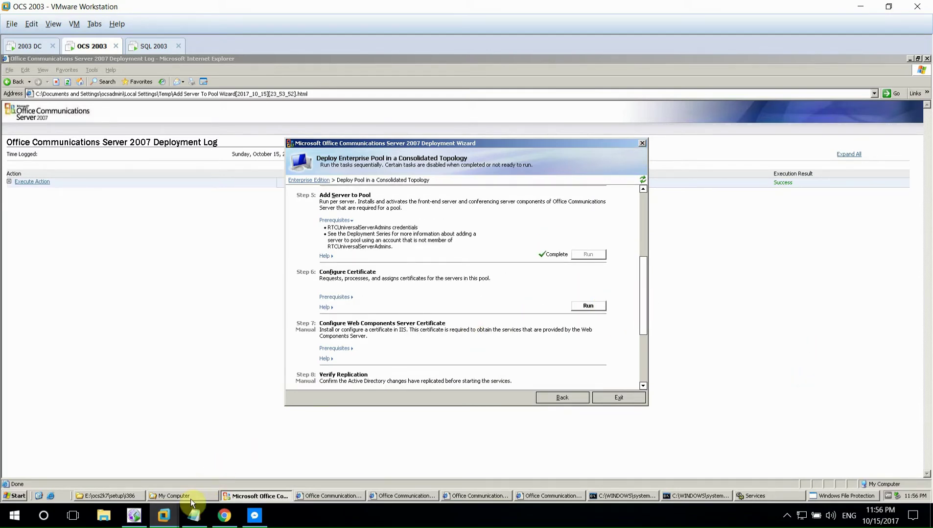
{"action": "left_click", "coordinate": [189, 522]}
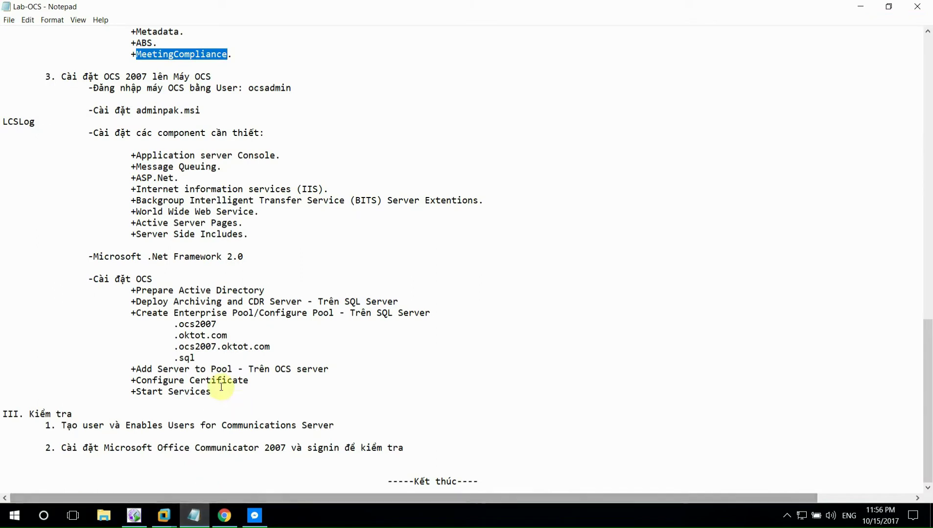
{"action": "left_click", "coordinate": [194, 336]}
{"action": "left_click_drag", "start_coordinate": [136, 381], "coordinate": [249, 381]}
{"action": "left_click", "coordinate": [250, 380]}
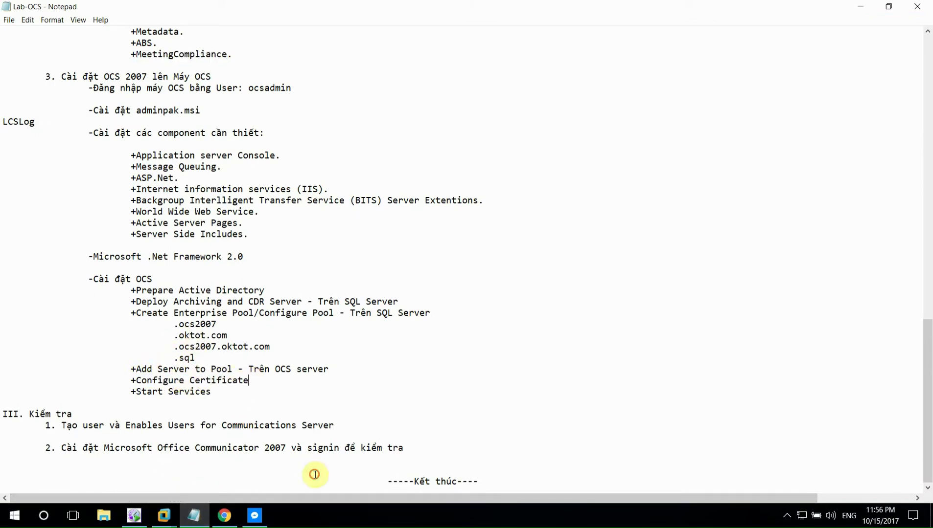
{"action": "left_click", "coordinate": [193, 523]}
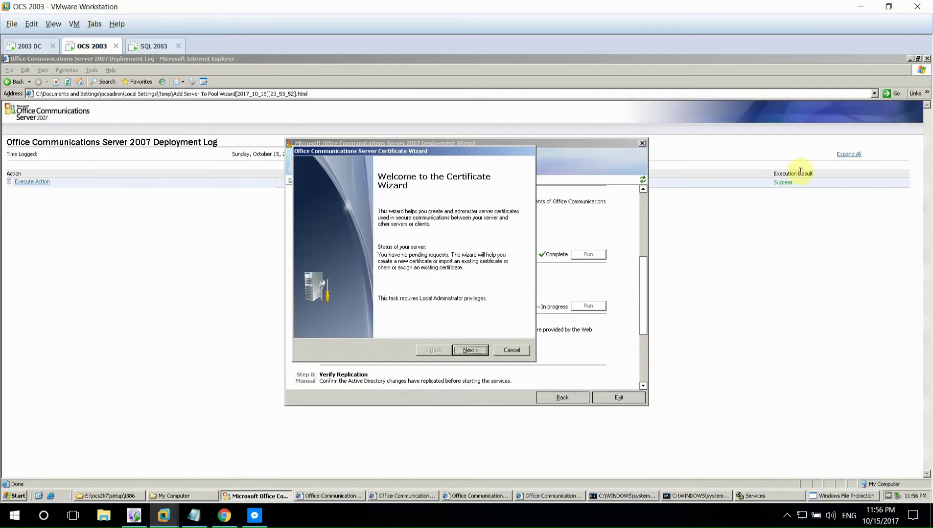
- Launch Configure Certificate, close leftover log, services, cmd and explorer windows, and pass the welcome page
{"action": "left_click", "coordinate": [870, 100]}
{"action": "left_click", "coordinate": [926, 59]}
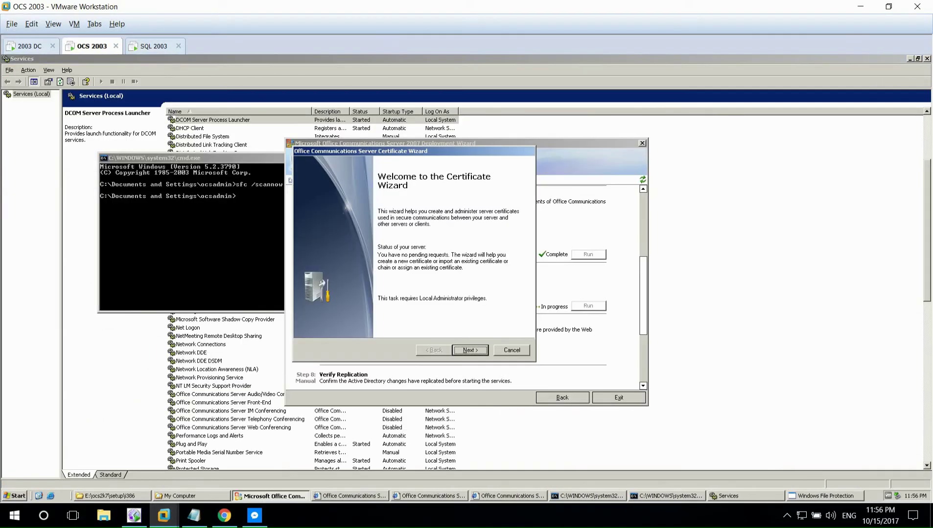
{"action": "left_click", "coordinate": [282, 210]}
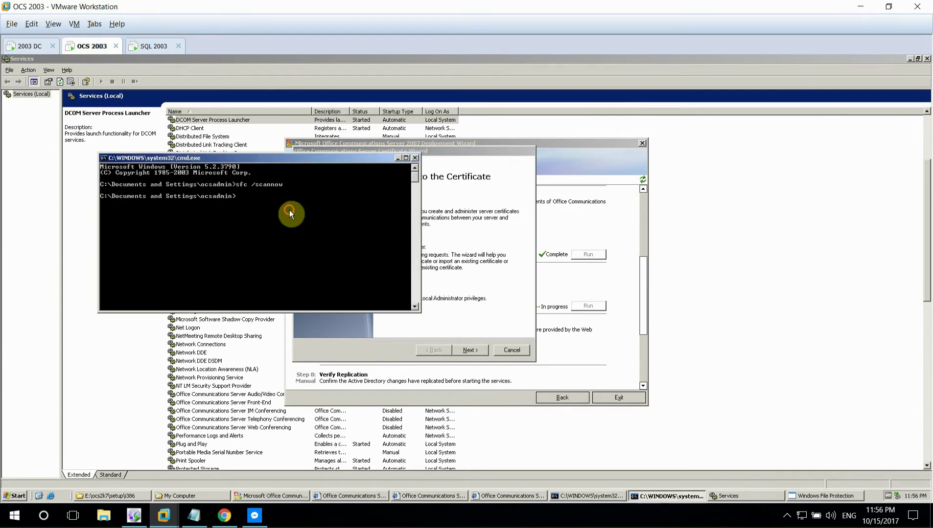
{"action": "left_click", "coordinate": [415, 158]}
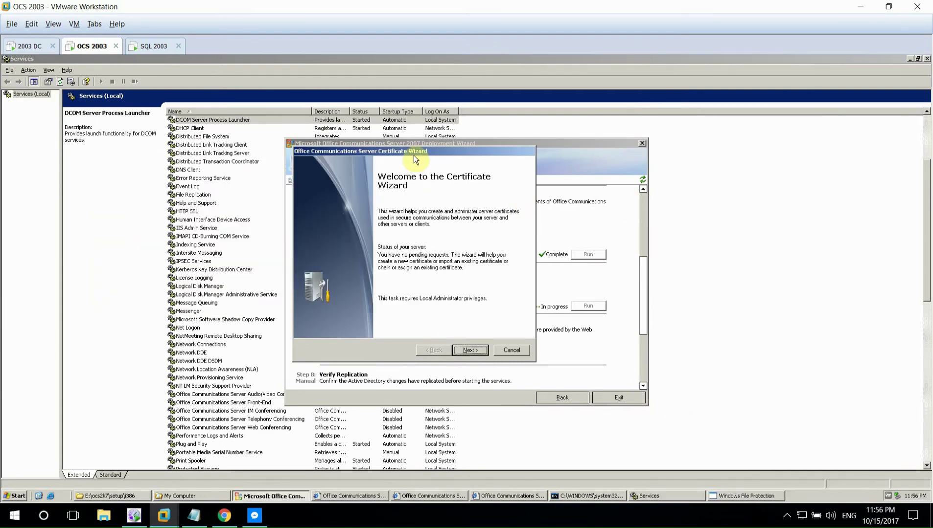
{"action": "left_click", "coordinate": [927, 58]}
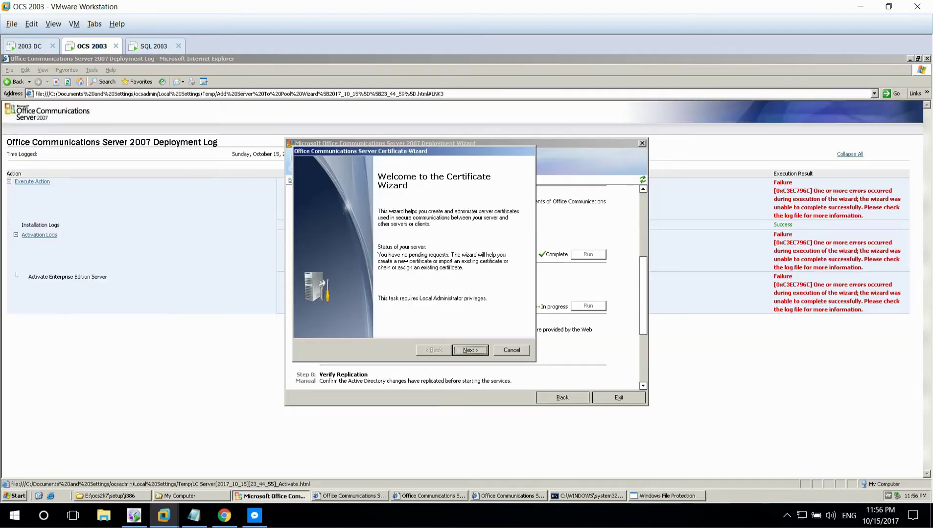
{"action": "left_click", "coordinate": [926, 58]}
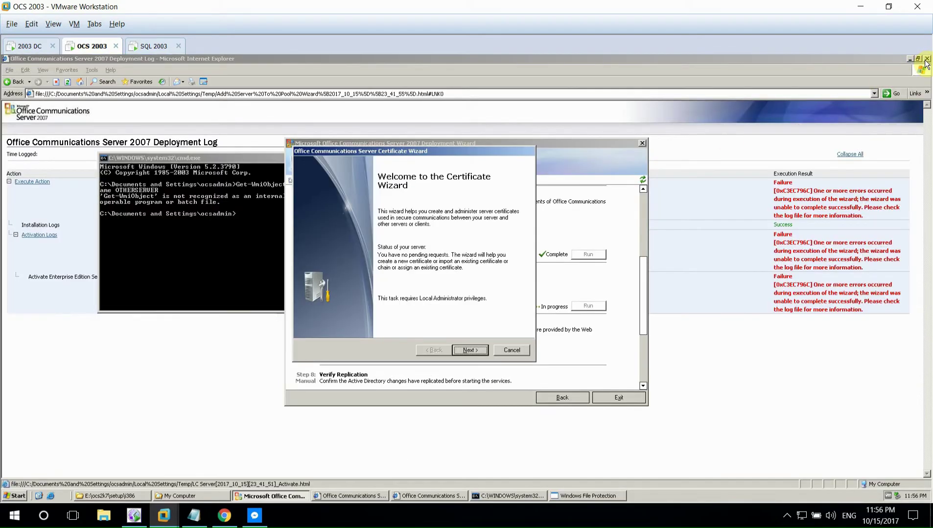
{"action": "left_click", "coordinate": [228, 170]}
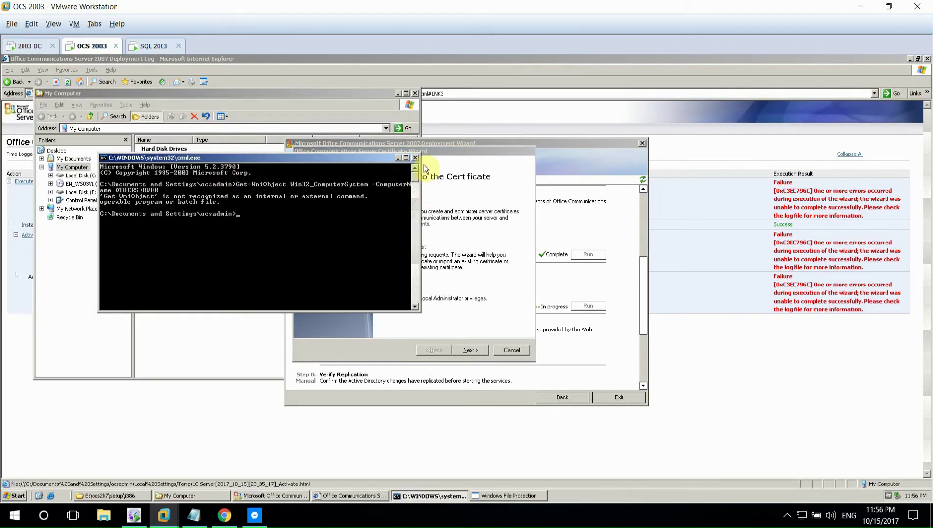
{"action": "left_click", "coordinate": [415, 94]}
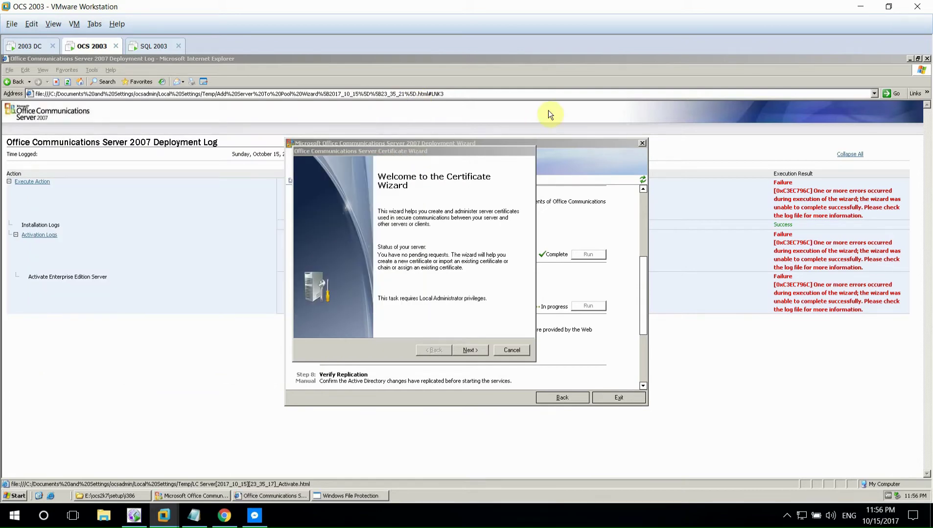
{"action": "key", "text": "alt+F4"}
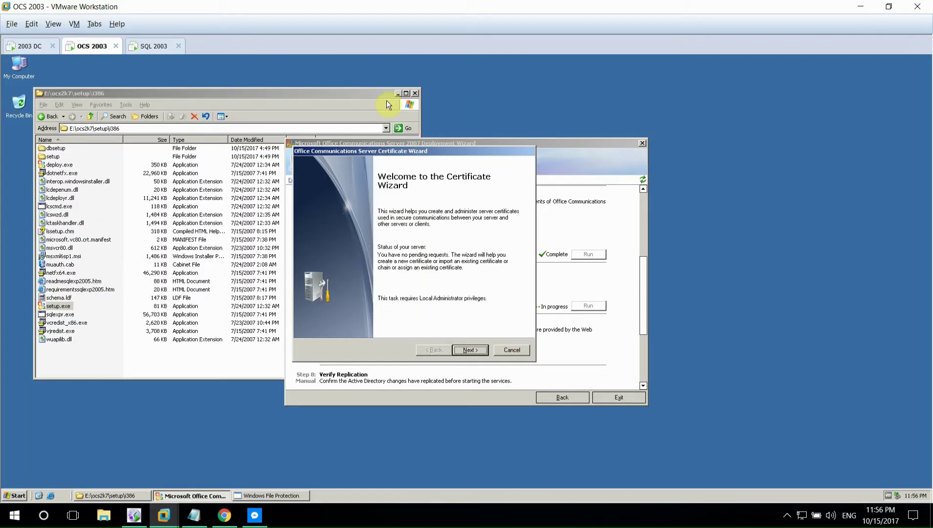
{"action": "key", "text": "Return"}
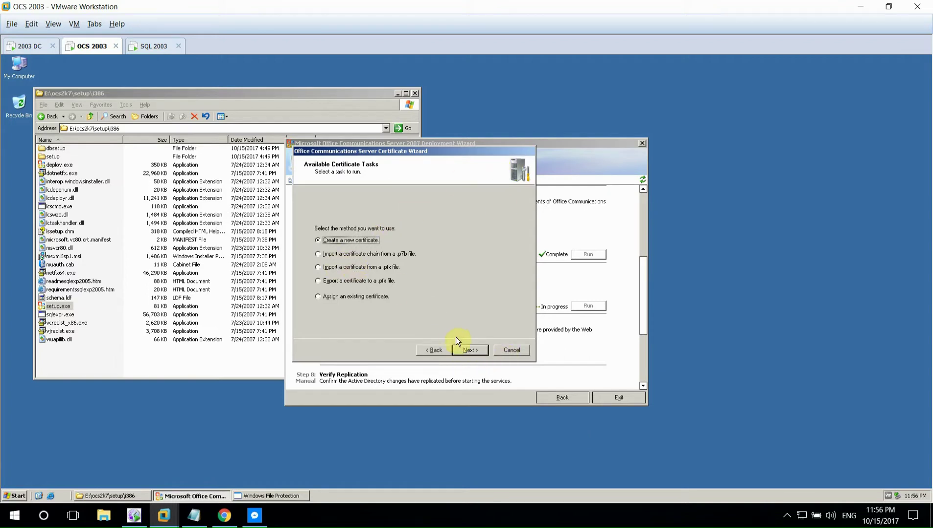
- Create a new certificate named OCS 2003 (1024-bit) for organization Oktot, subject ocs2007.oktot.com
{"action": "left_click", "coordinate": [465, 348]}
{"action": "left_click", "coordinate": [470, 348]}
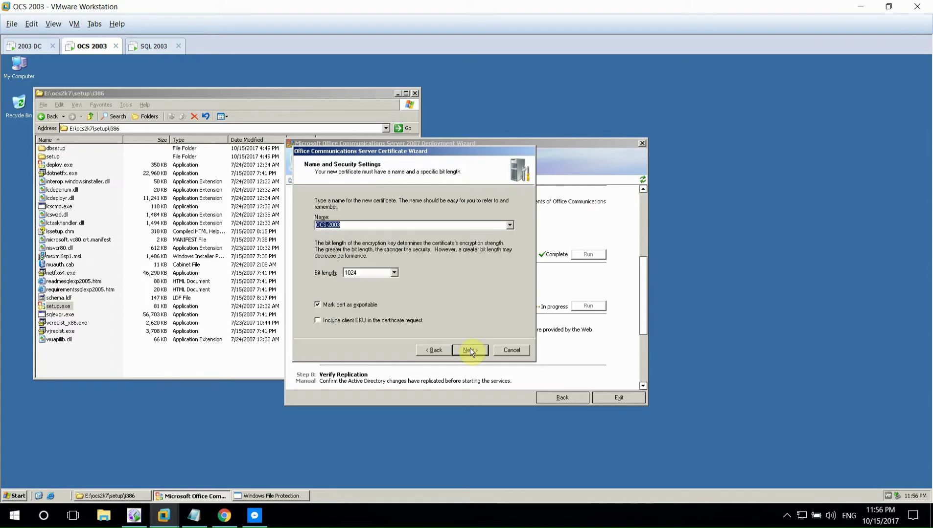
{"action": "left_click", "coordinate": [472, 351]}
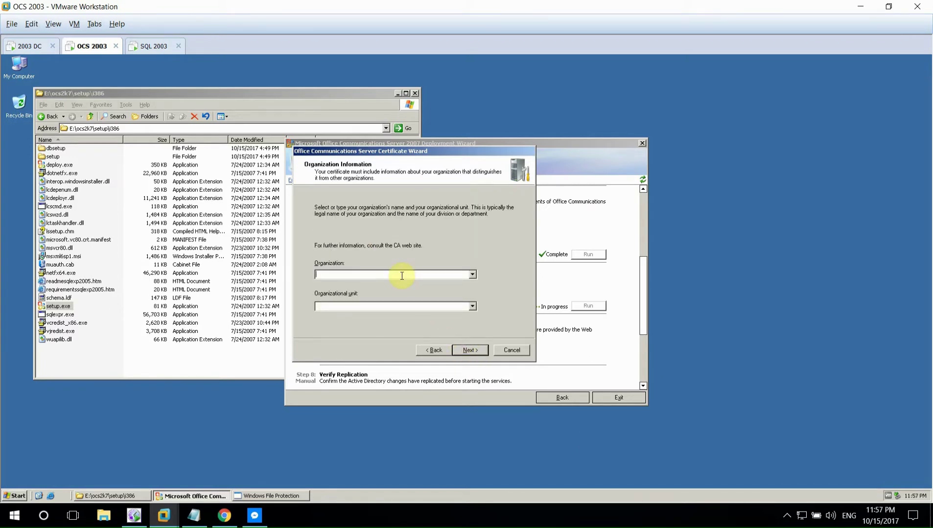
{"action": "type", "text": "ok"}
{"action": "left_click", "coordinate": [357, 306]}
{"action": "type", "text": "OKTOT.COM"}
{"action": "left_click", "coordinate": [467, 350]}
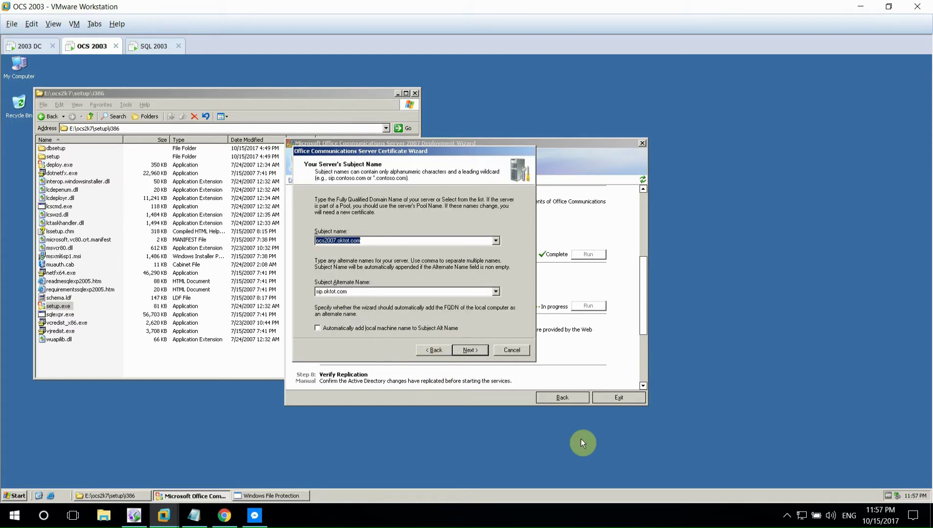
{"action": "key", "text": "Return"}
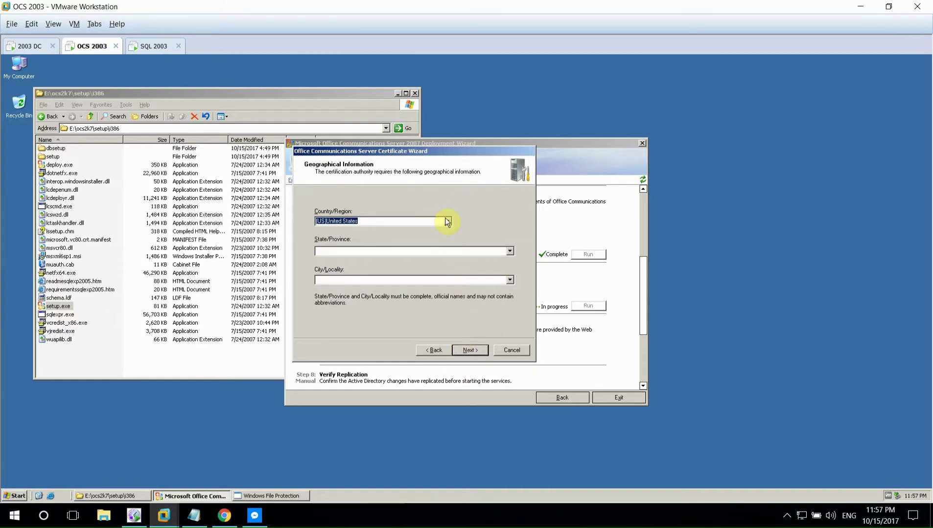
- Set country Viet Nam and state/city HCM, submit to DC.oktot.com\CA, and finish
{"action": "left_click", "coordinate": [447, 221]}
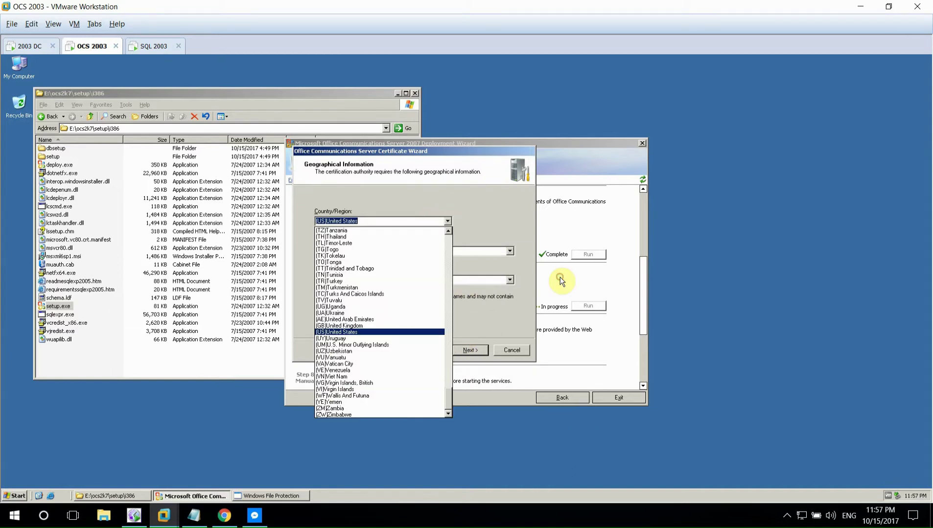
{"action": "left_click", "coordinate": [373, 377]}
{"action": "left_click", "coordinate": [509, 251]}
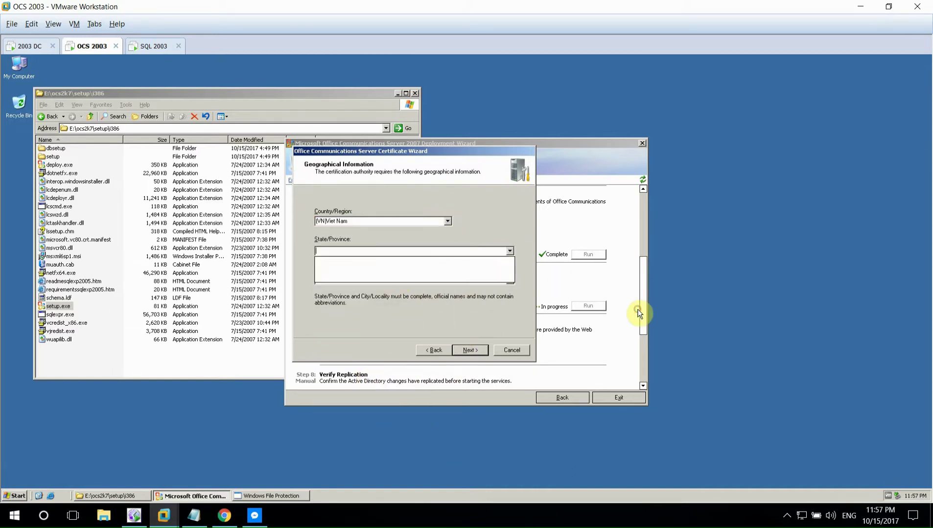
{"action": "left_click", "coordinate": [517, 317]}
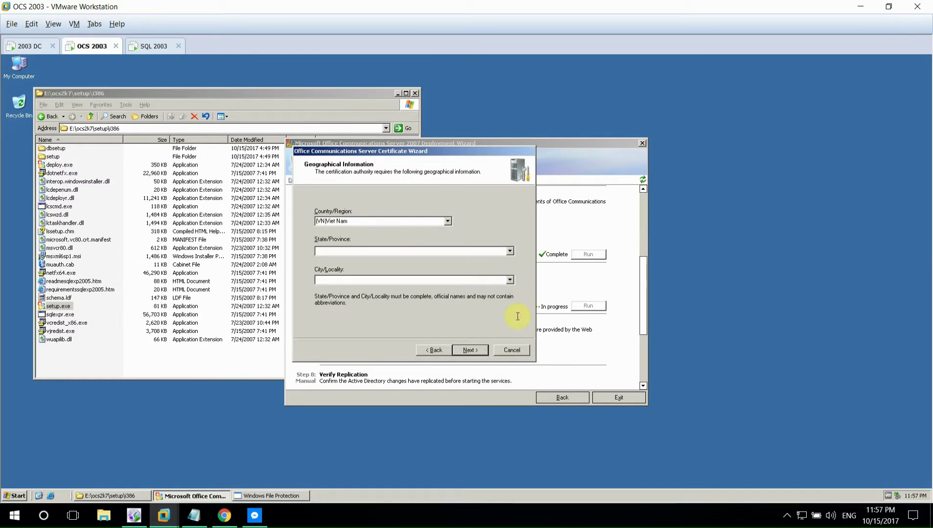
{"action": "type", "text": "hcm"}
{"action": "type", "text": "h"}
{"action": "type", "text": "CM Ci"}
{"action": "type", "text": "HCM"}
{"action": "left_click", "coordinate": [469, 350]}
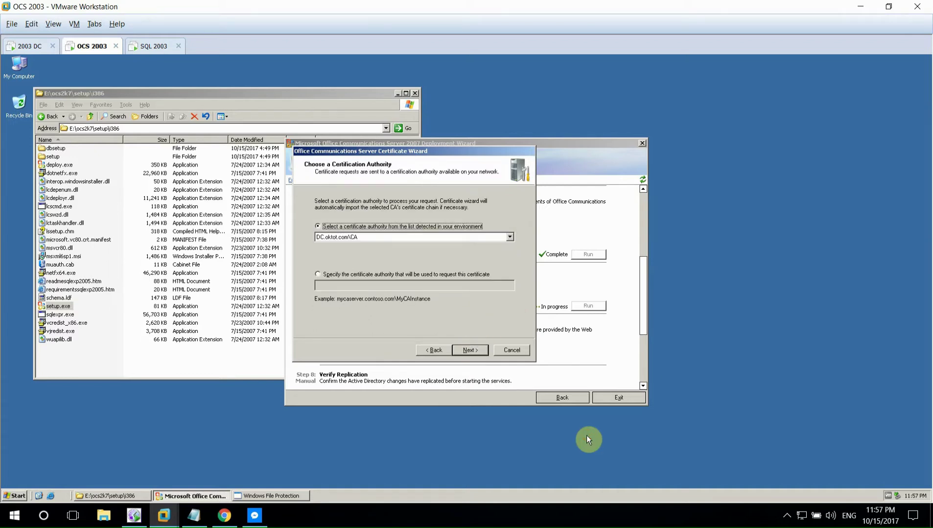
{"action": "key", "text": "Return"}
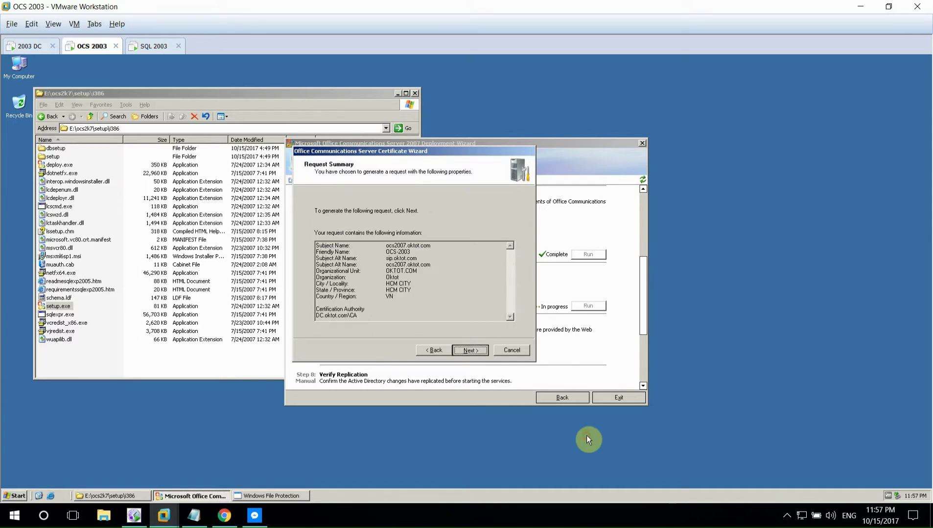
{"action": "left_click", "coordinate": [475, 354]}
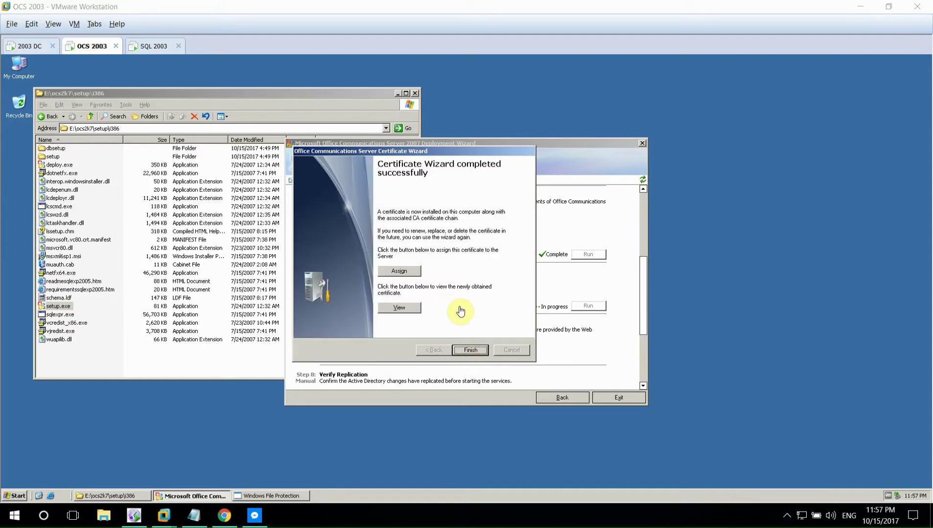
{"action": "left_click", "coordinate": [469, 350]}
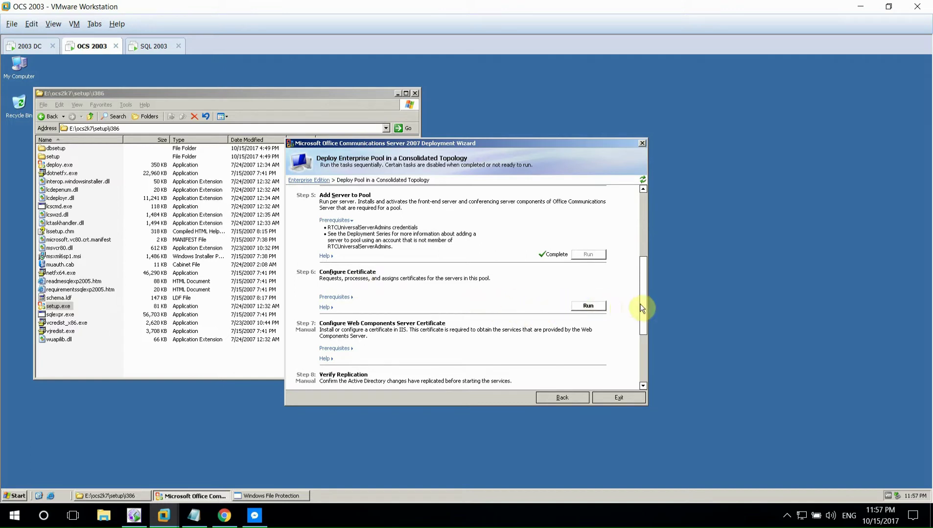
- Scroll to see Configure Certificate marked Complete, check the Notepad lab notes, and return to VMware
{"action": "left_click_drag", "start_coordinate": [640, 304], "coordinate": [644, 328]}
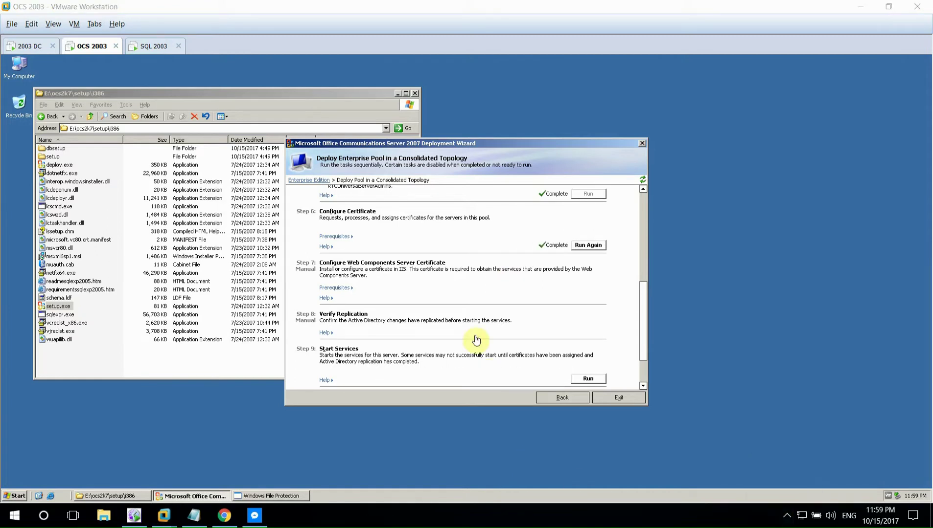
{"action": "left_click", "coordinate": [613, 288]}
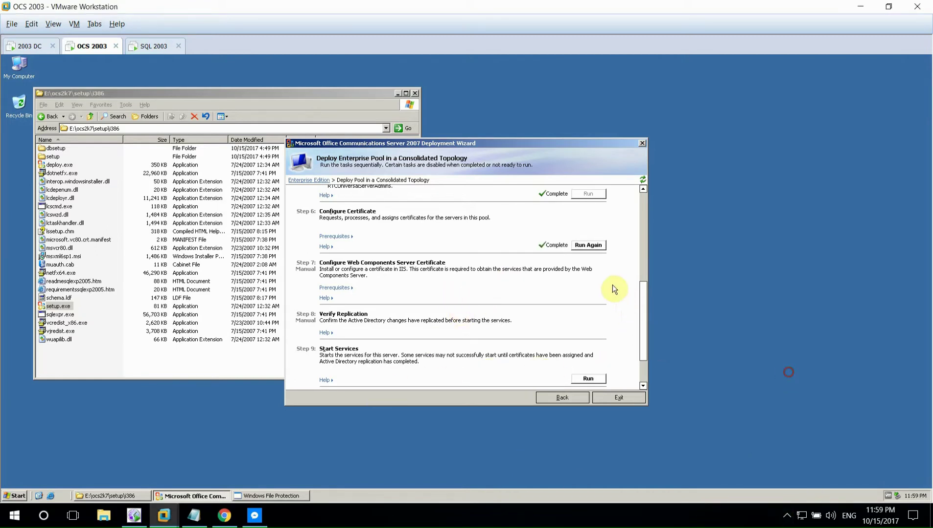
{"action": "double_click", "coordinate": [557, 245]}
{"action": "left_click", "coordinate": [194, 516]}
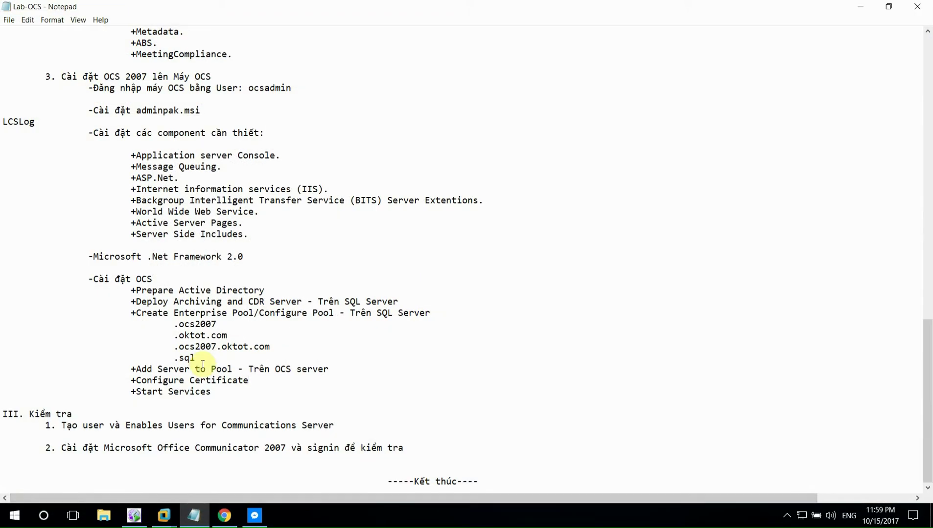
{"action": "left_click_drag", "start_coordinate": [136, 391], "coordinate": [210, 392]}
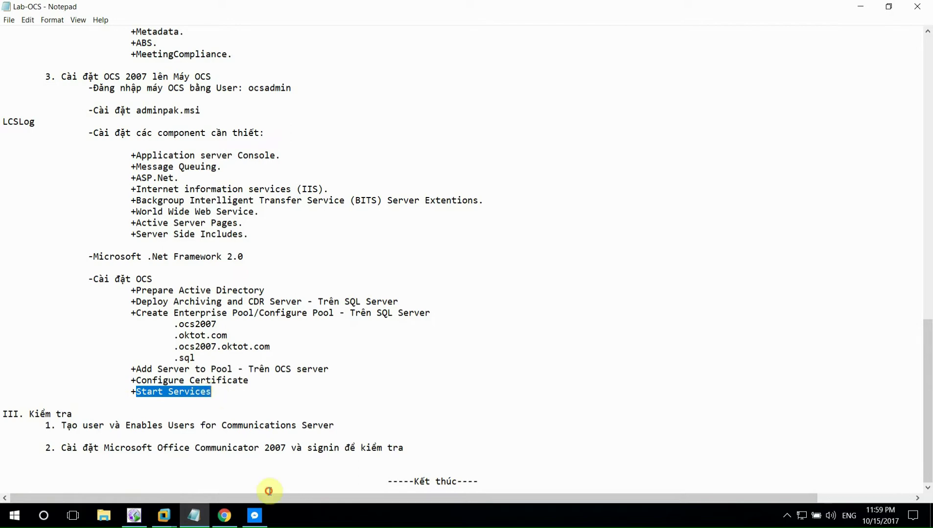
{"action": "left_click", "coordinate": [269, 491]}
{"action": "key", "text": "alt+Tab"}
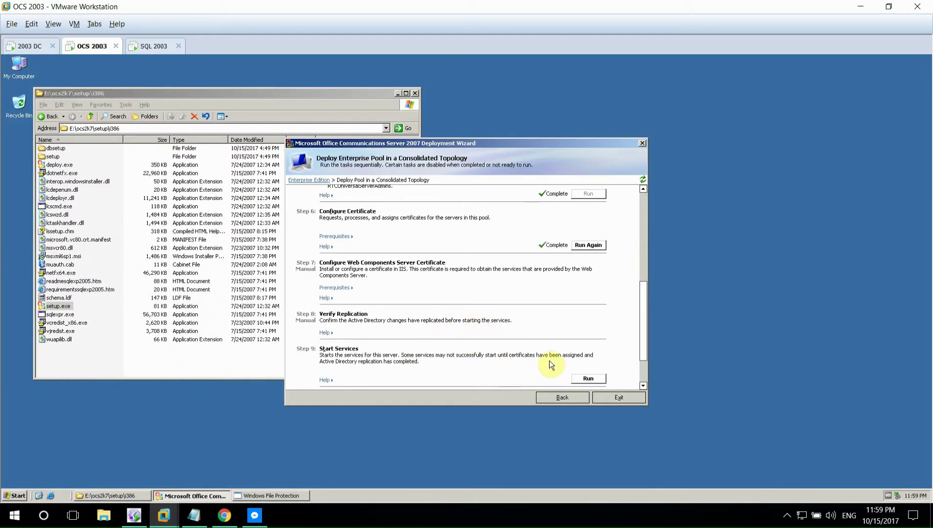
- Run Step 9 Start Services and advance its wizard to start the listed OCS 2007 services
{"action": "left_click", "coordinate": [580, 379]}
{"action": "left_click", "coordinate": [457, 322]}
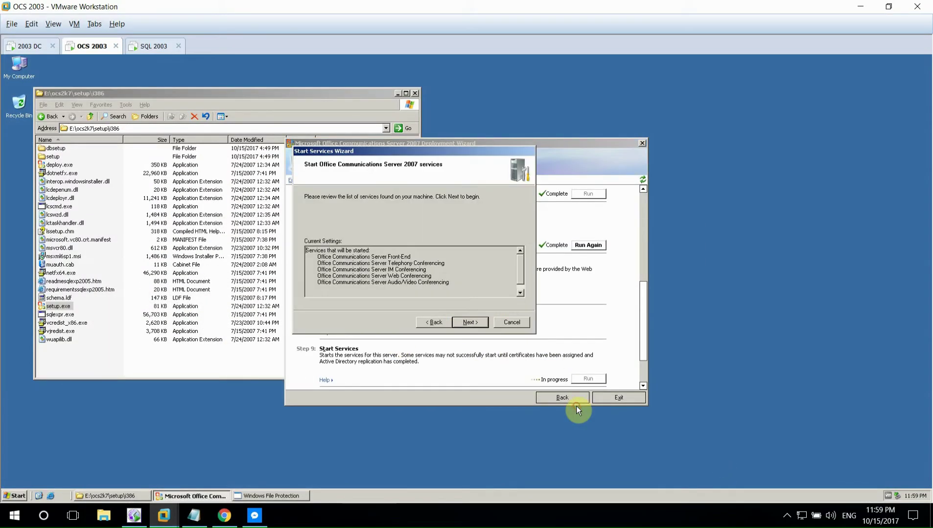
{"action": "key", "text": "Return"}
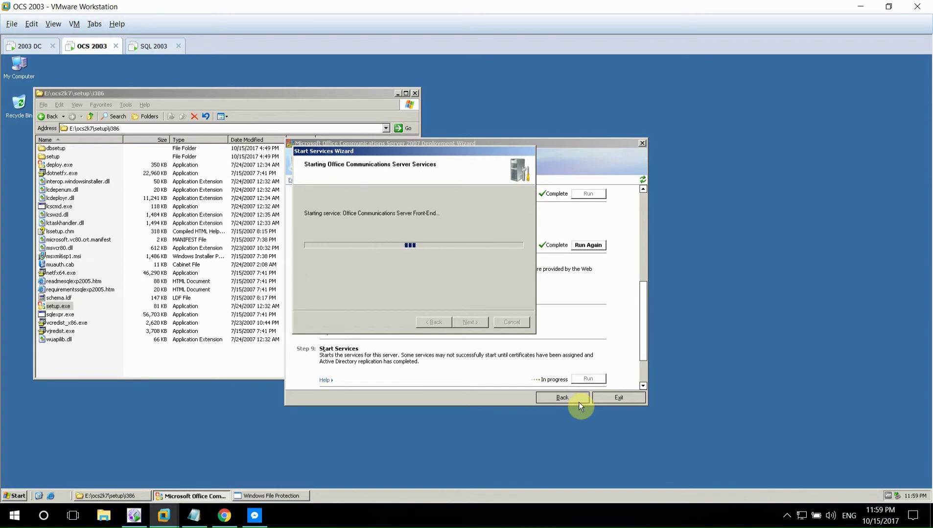
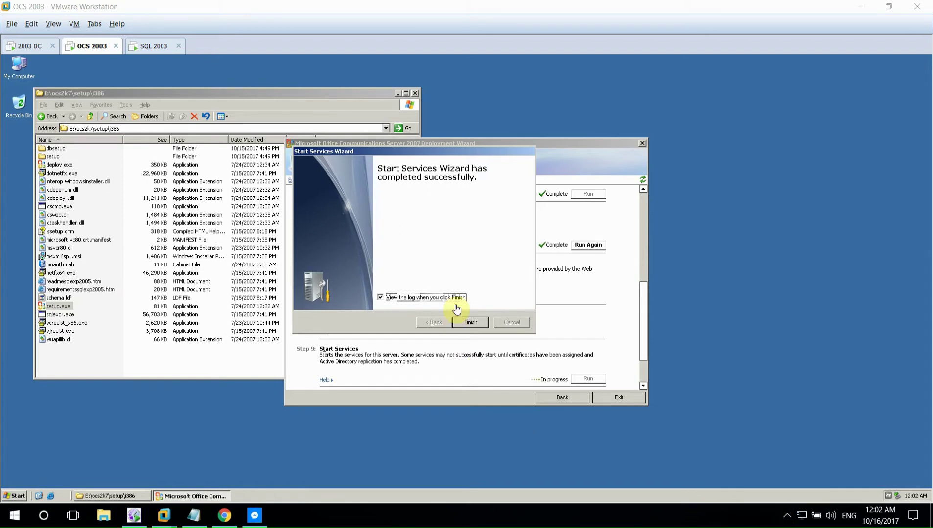
- Finish the Start Services wizard and allow the deployment log's blocked content to run
{"action": "left_click", "coordinate": [471, 322]}
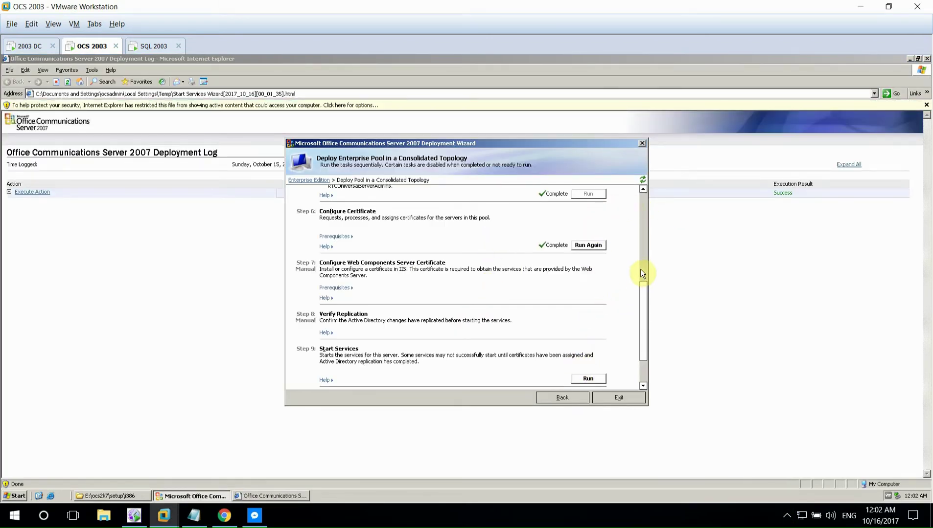
{"action": "left_click_drag", "start_coordinate": [642, 306], "coordinate": [642, 323]}
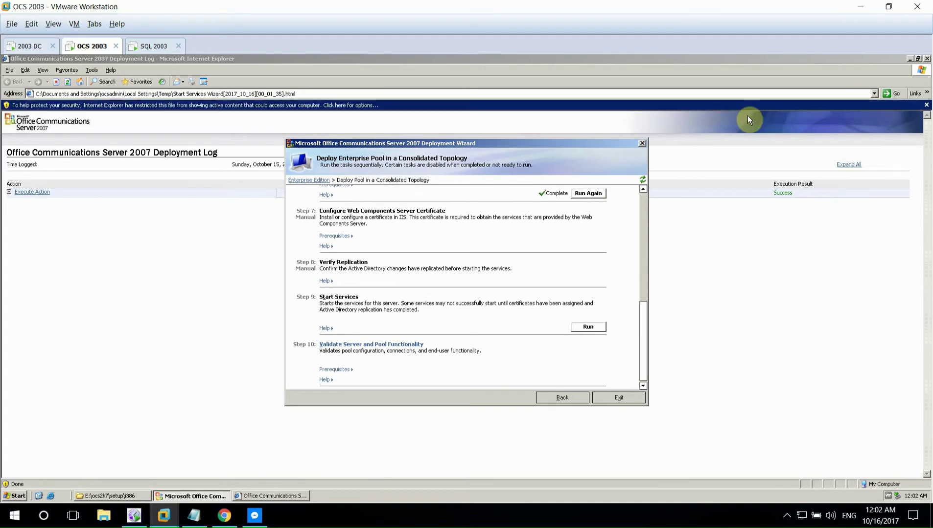
{"action": "left_click", "coordinate": [399, 106]}
{"action": "left_click", "coordinate": [414, 111]}
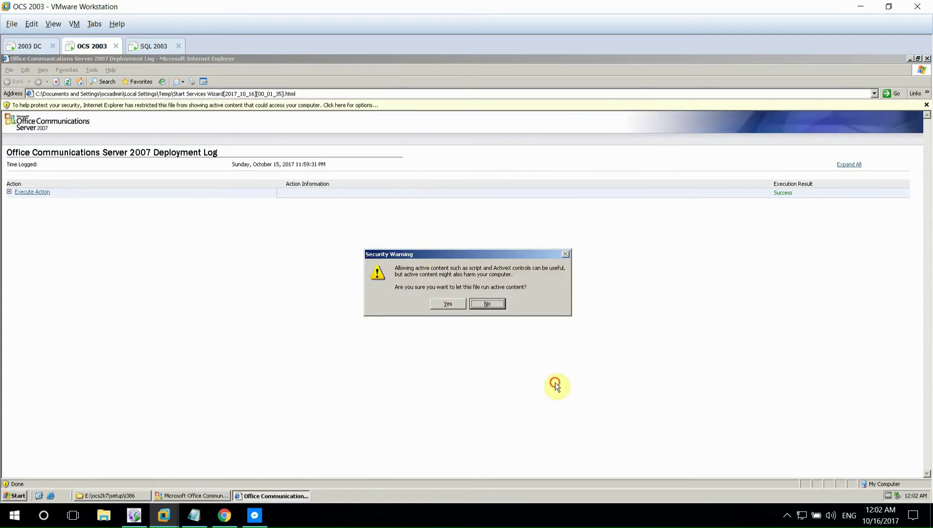
{"action": "left_click", "coordinate": [448, 304]}
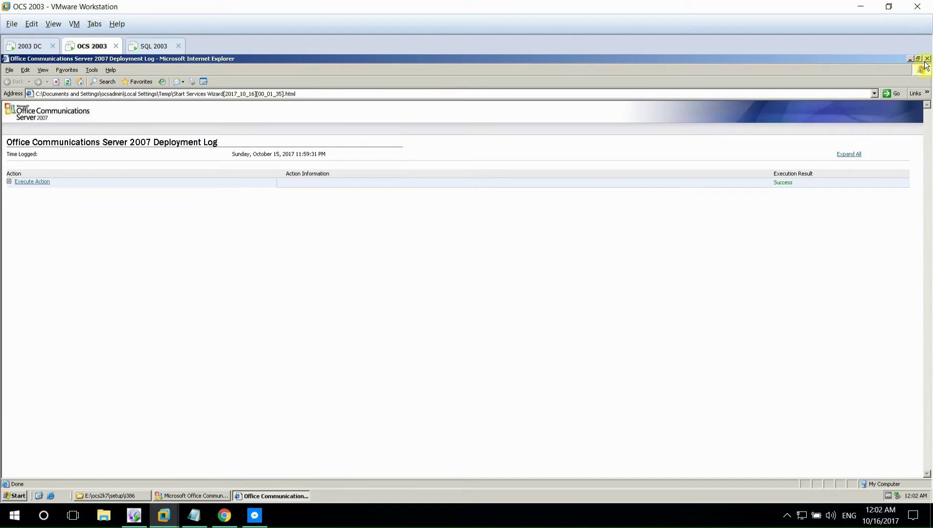
- Close the deployment log and the setup folder window, keeping the deployment wizard open
{"action": "left_click", "coordinate": [926, 59]}
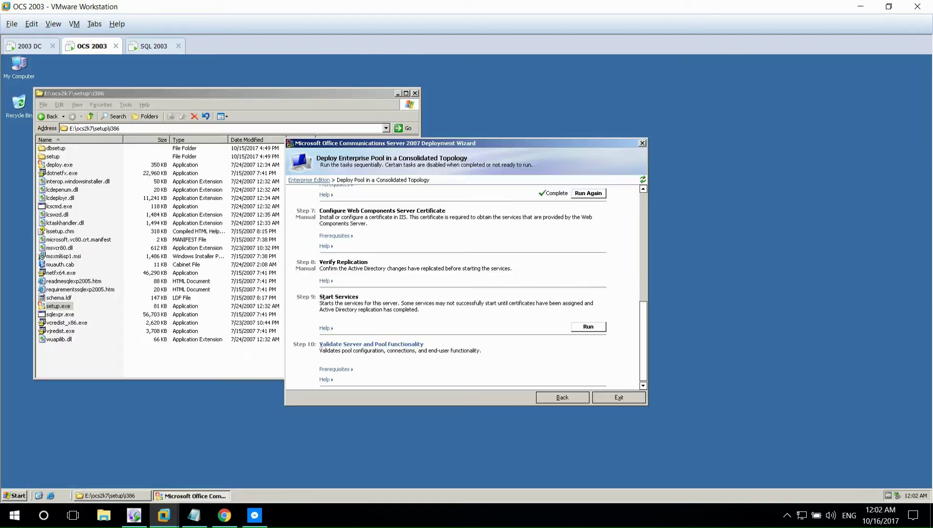
{"action": "left_click", "coordinate": [588, 327]}
{"action": "left_click", "coordinate": [520, 322]}
{"action": "left_click", "coordinate": [415, 93]}
- Check the lab notes' step about creating and enabling users, then return to the VM
{"action": "key", "text": "alt+Tab"}
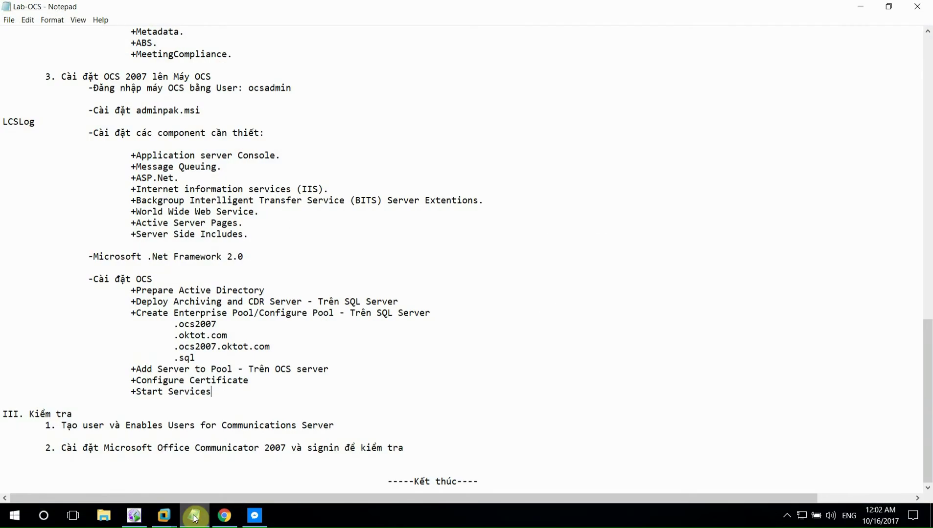
{"action": "left_click_drag", "start_coordinate": [63, 429], "coordinate": [334, 426]}
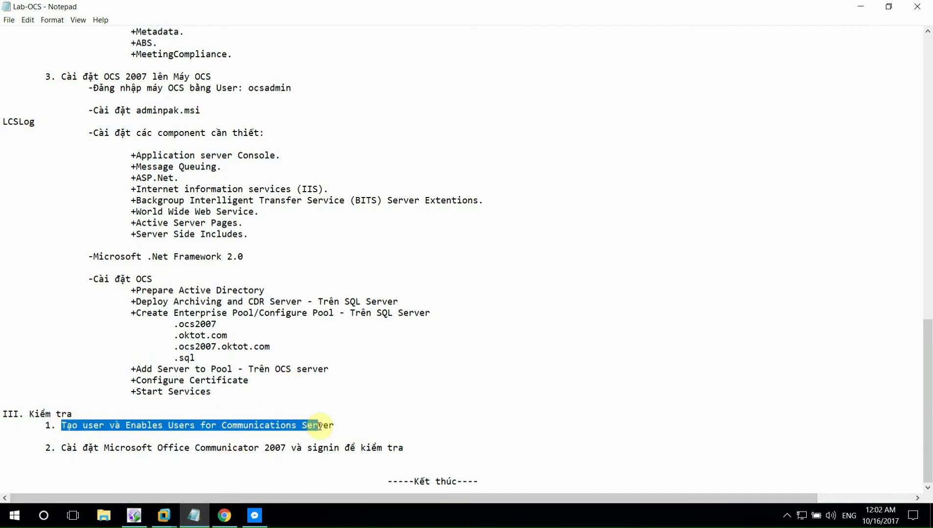
{"action": "left_click", "coordinate": [343, 426]}
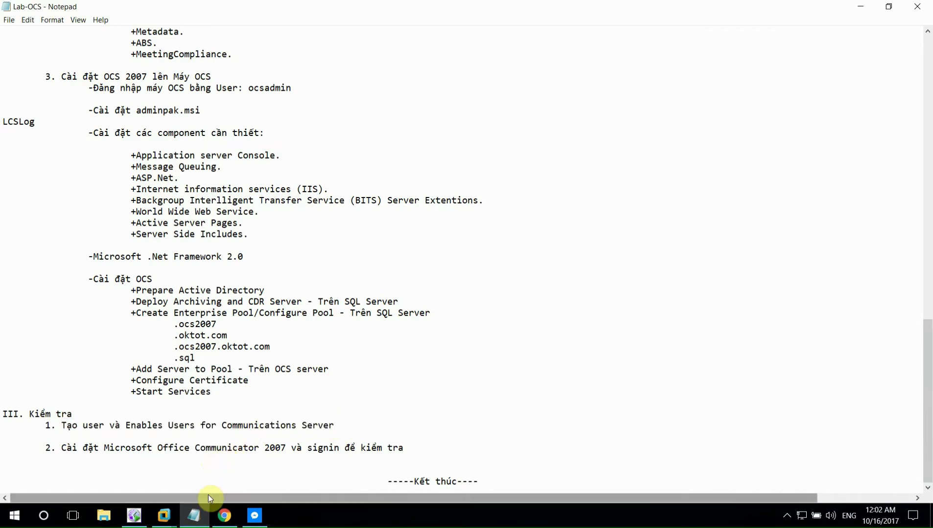
{"action": "left_click", "coordinate": [163, 516]}
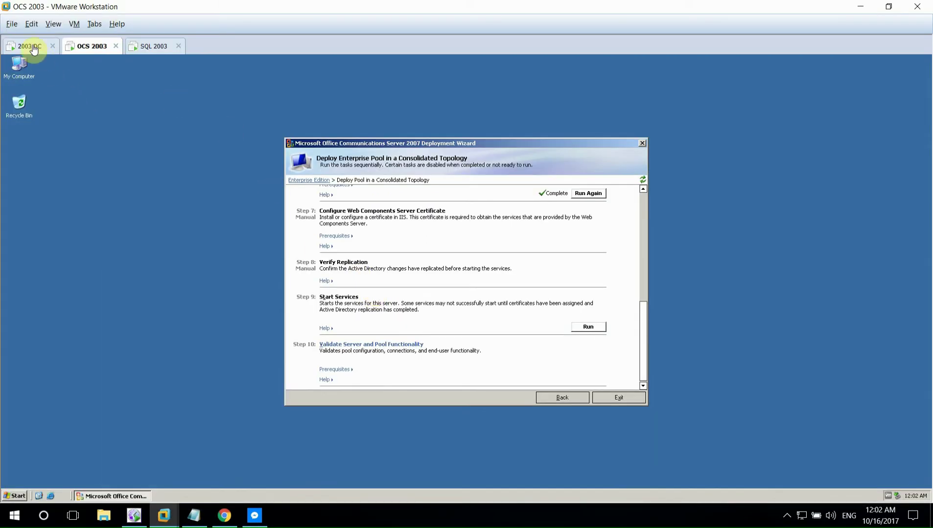
- Switch to the 2003 DC machine and unlock it with the account password
{"action": "left_click", "coordinate": [29, 46]}
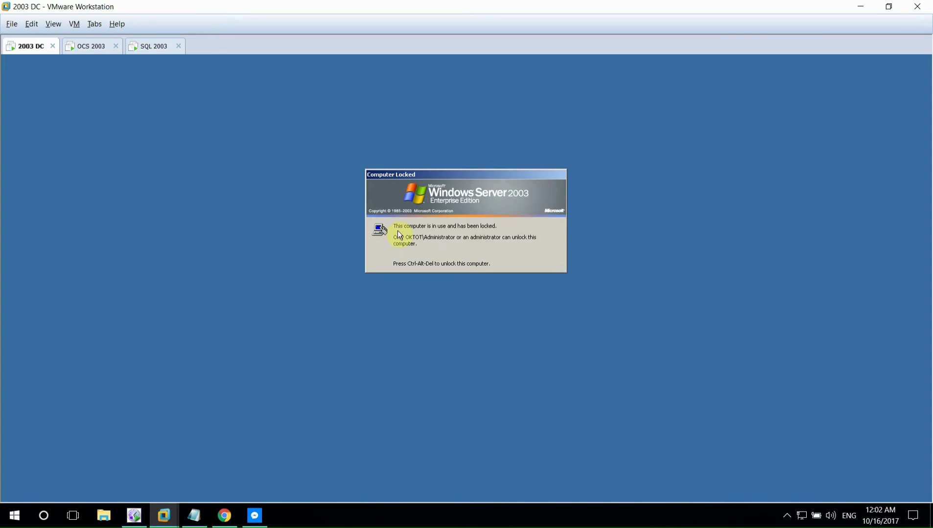
{"action": "key", "text": "ctrl+alt+Insert"}
{"action": "type", "text": "••"}
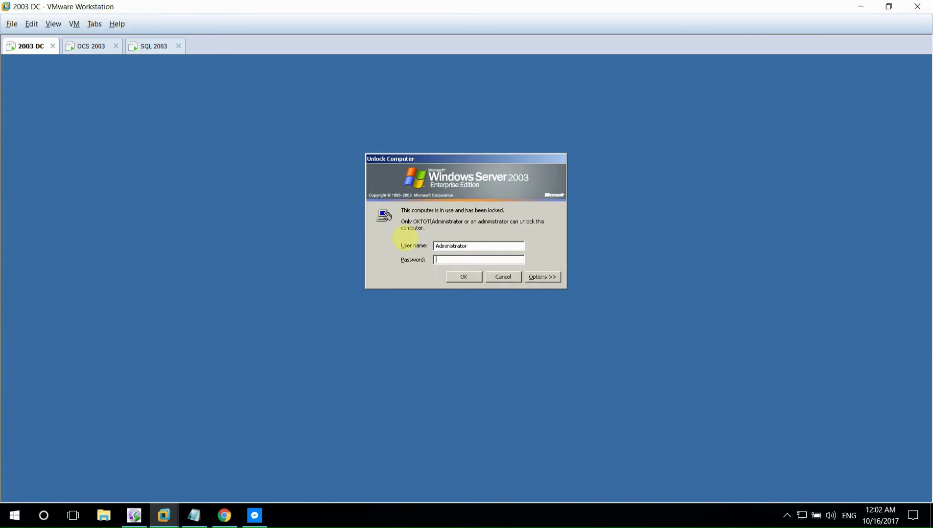
{"action": "type", "text": "••••"}
{"action": "key", "text": "Return"}
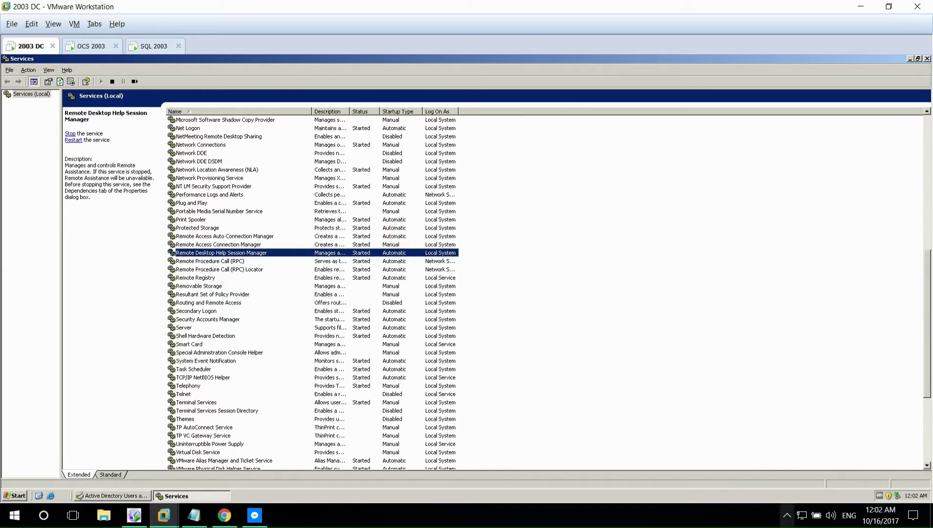
{"action": "left_click", "coordinate": [786, 516]}
{"action": "left_click", "coordinate": [926, 58]}
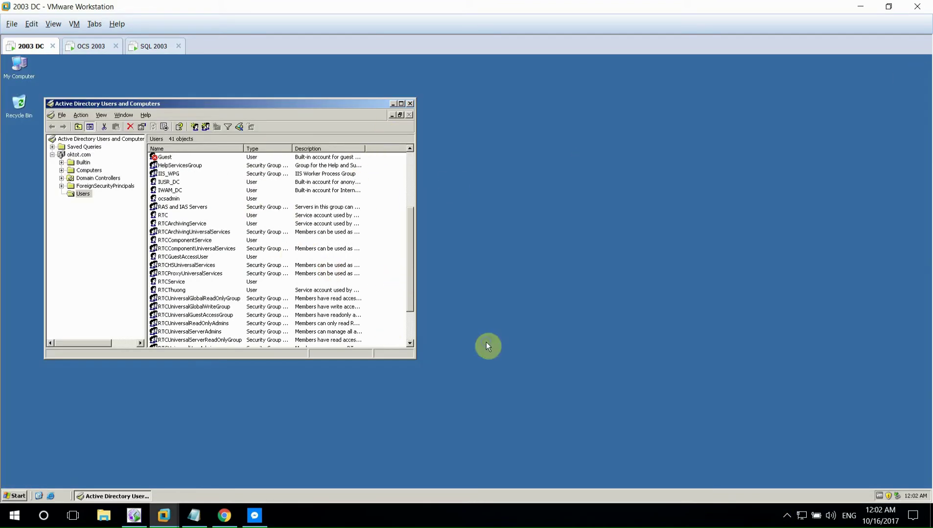
- Create an organizational unit named NV under the oktot.com domain
{"action": "right_click", "coordinate": [390, 274]}
{"action": "mouse_move", "coordinate": [425, 301]}
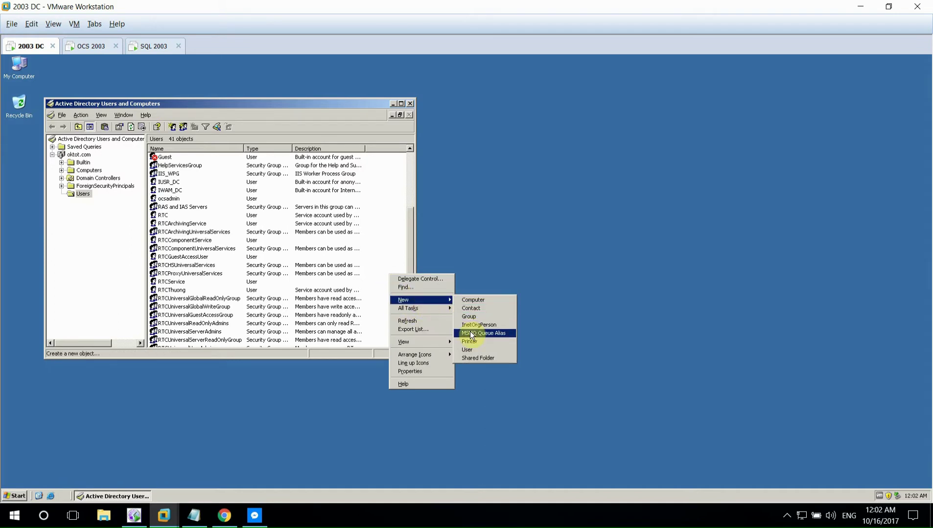
{"action": "right_click", "coordinate": [89, 225]}
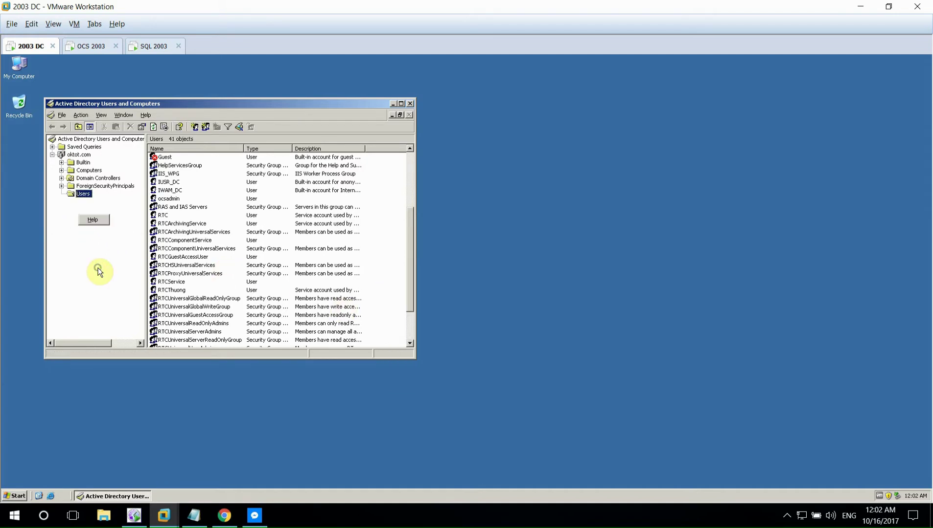
{"action": "left_click", "coordinate": [79, 155]}
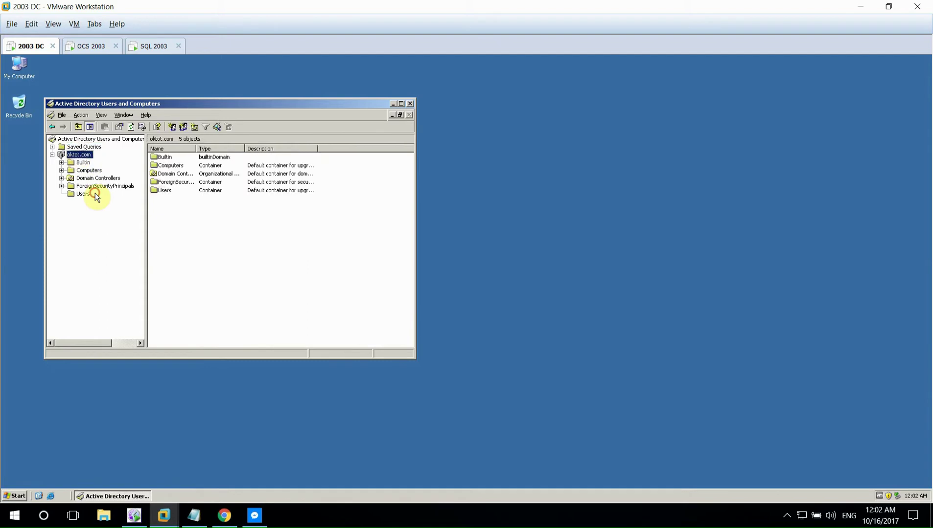
{"action": "right_click", "coordinate": [78, 155]}
{"action": "mouse_move", "coordinate": [131, 213]}
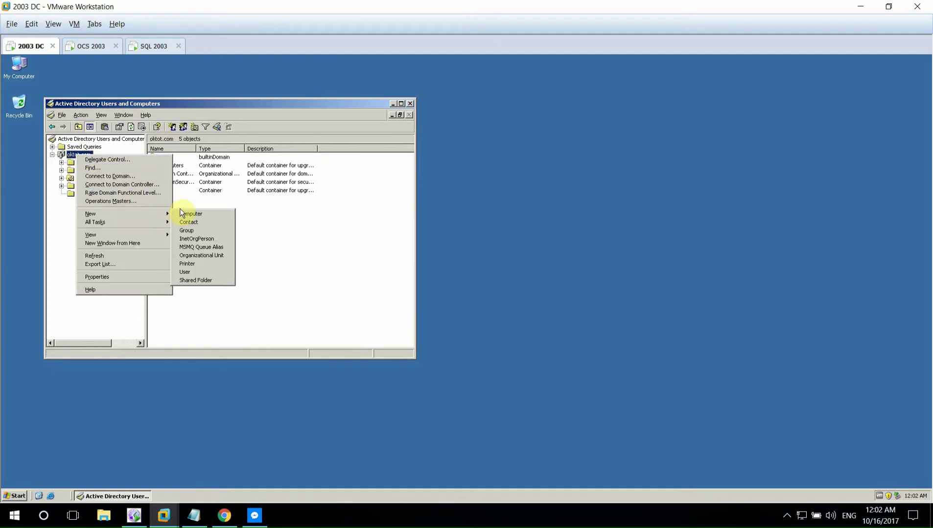
{"action": "left_click", "coordinate": [193, 255]}
{"action": "type", "text": "NV"}
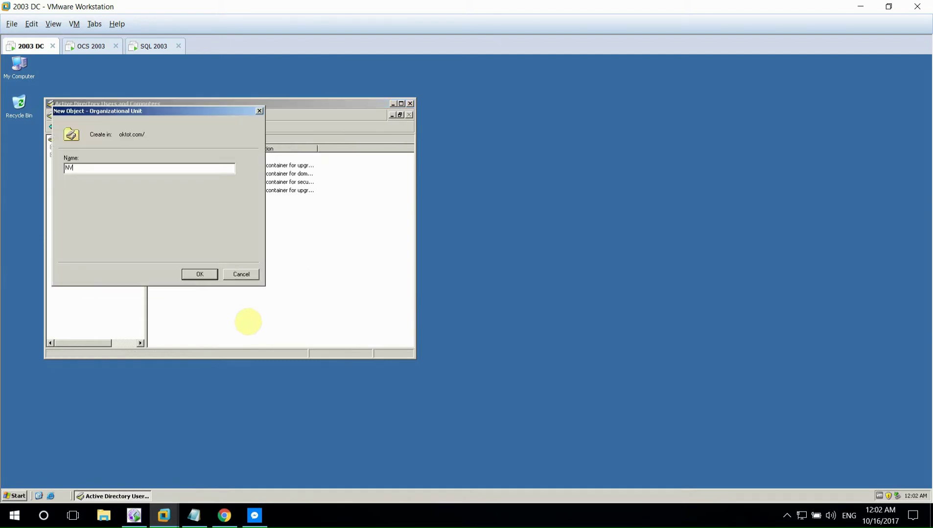
{"action": "left_click", "coordinate": [209, 274]}
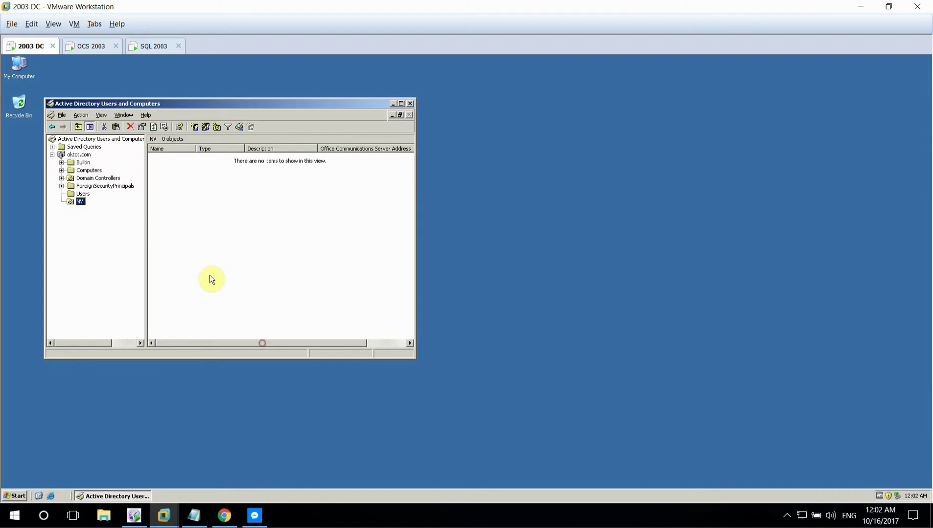
{"action": "right_click", "coordinate": [194, 198]}
{"action": "mouse_move", "coordinate": [241, 230]}
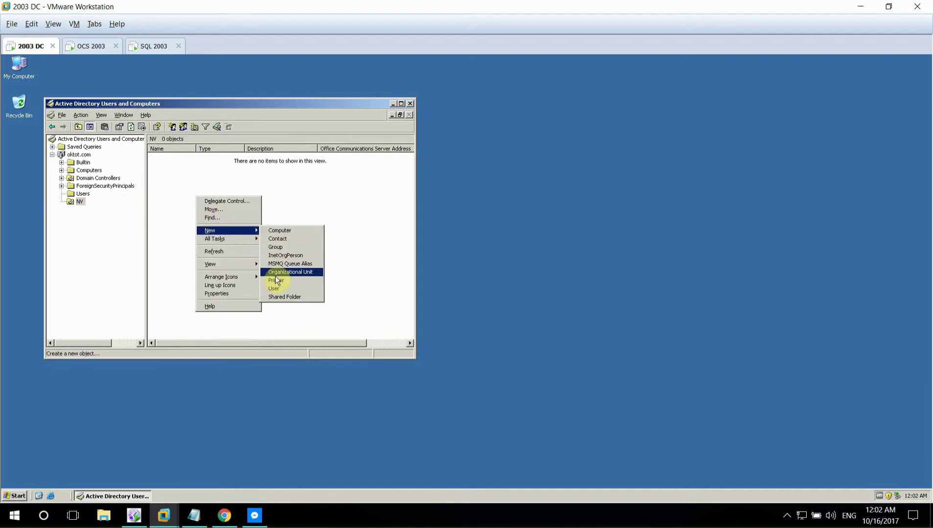
{"action": "left_click", "coordinate": [274, 288]}
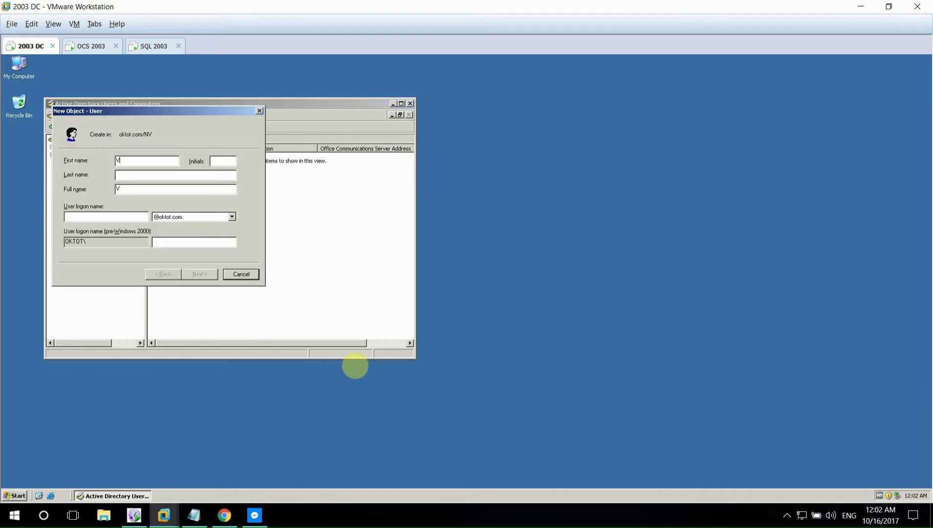
{"action": "type", "text": "TinhThuong"}
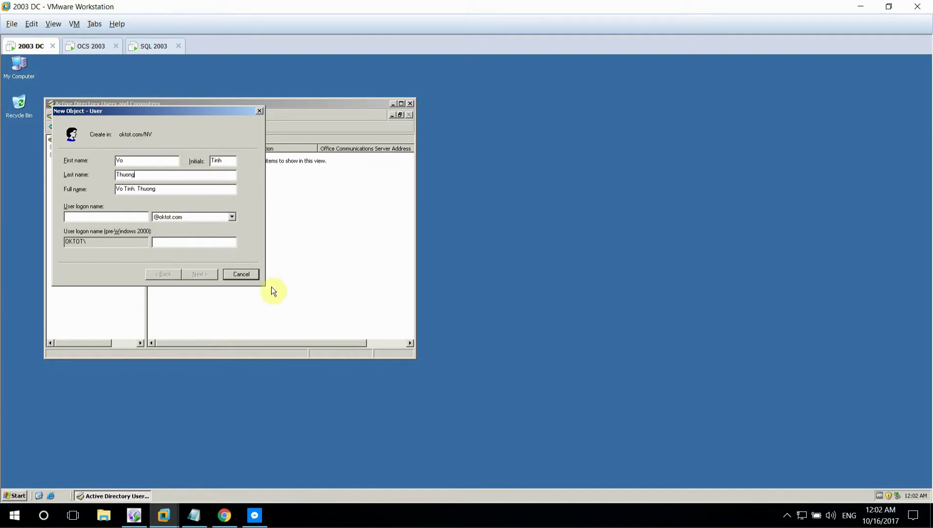
{"action": "left_click", "coordinate": [127, 214]}
{"action": "type", "text": "thuong"}
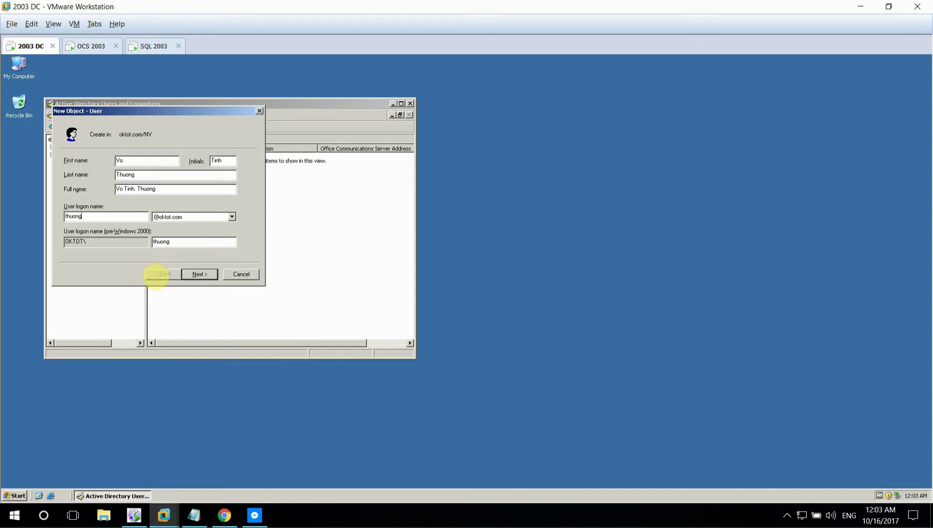
{"action": "type", "text": "vt"}
{"action": "left_click", "coordinate": [191, 270]}
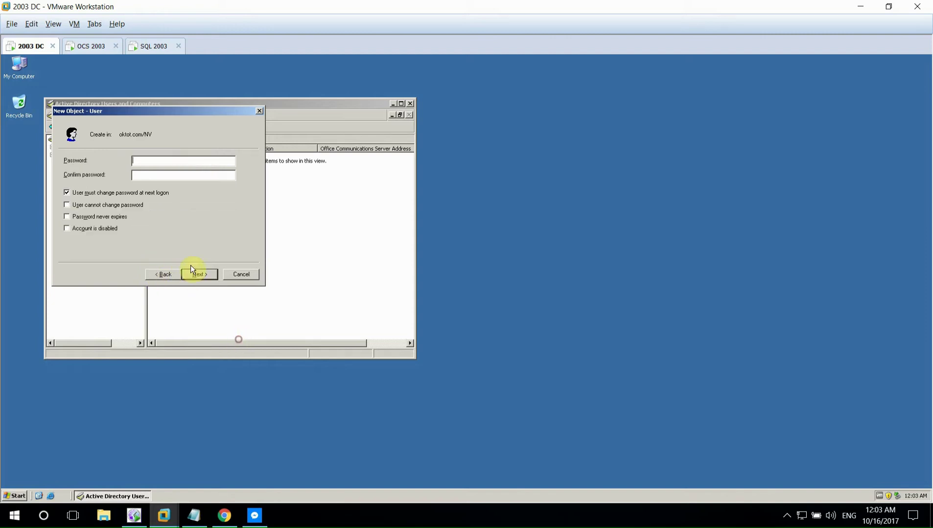
- Give thuongvt a password with no change required at next logon, and finish creating it
{"action": "left_click", "coordinate": [90, 193]}
{"action": "left_click", "coordinate": [80, 206]}
{"action": "left_click", "coordinate": [89, 216]}
{"action": "left_click", "coordinate": [99, 206]}
{"action": "left_click", "coordinate": [98, 216]}
{"action": "left_click", "coordinate": [152, 163]}
{"action": "type", "text": "123"}
{"action": "key", "text": "Tab"}
{"action": "type", "text": "123"}
{"action": "left_click", "coordinate": [192, 274]}
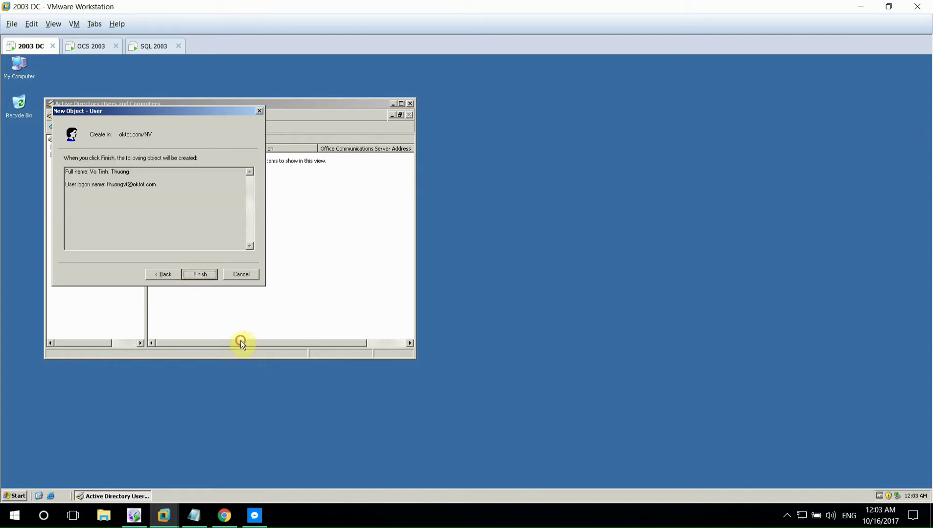
{"action": "key", "text": "Return"}
- Start a second NV user named Nguyen and enter its logon name
{"action": "right_click", "coordinate": [169, 210]}
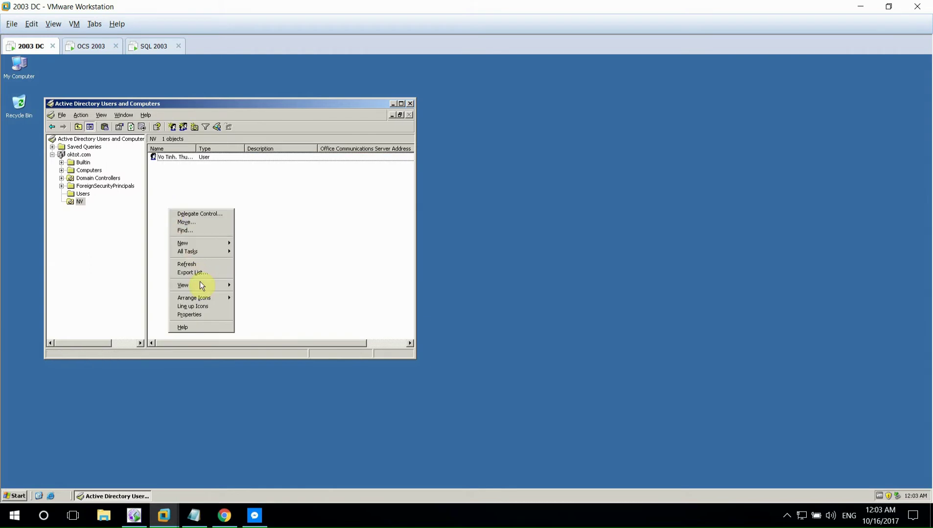
{"action": "mouse_move", "coordinate": [219, 240]}
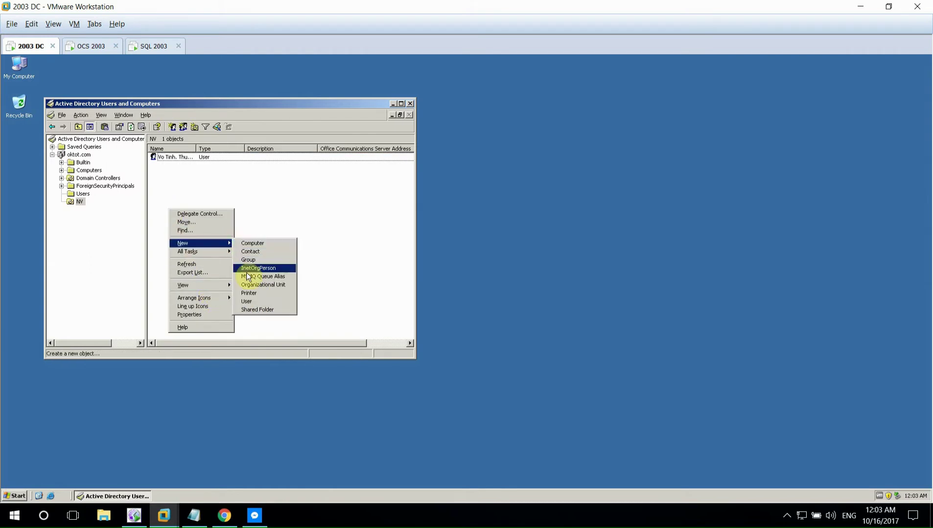
{"action": "left_click", "coordinate": [248, 299]}
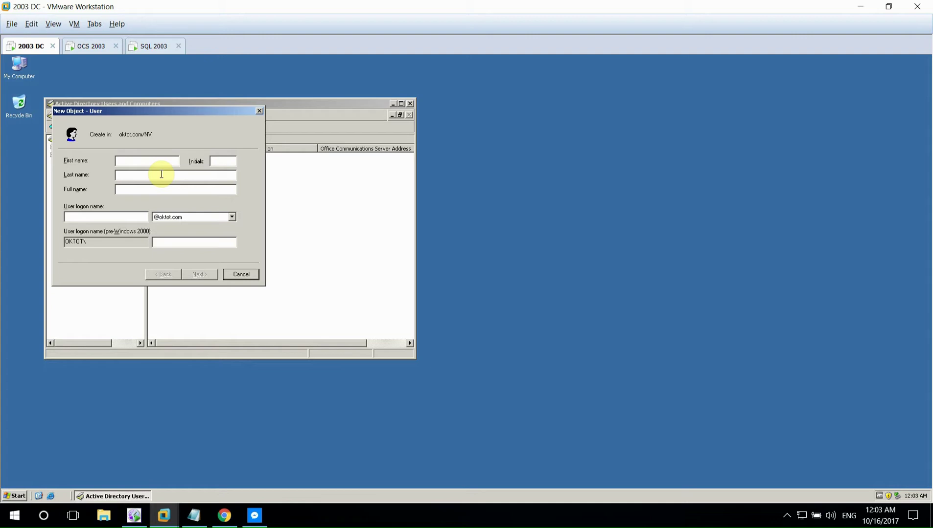
{"action": "type", "text": "Nguyen"}
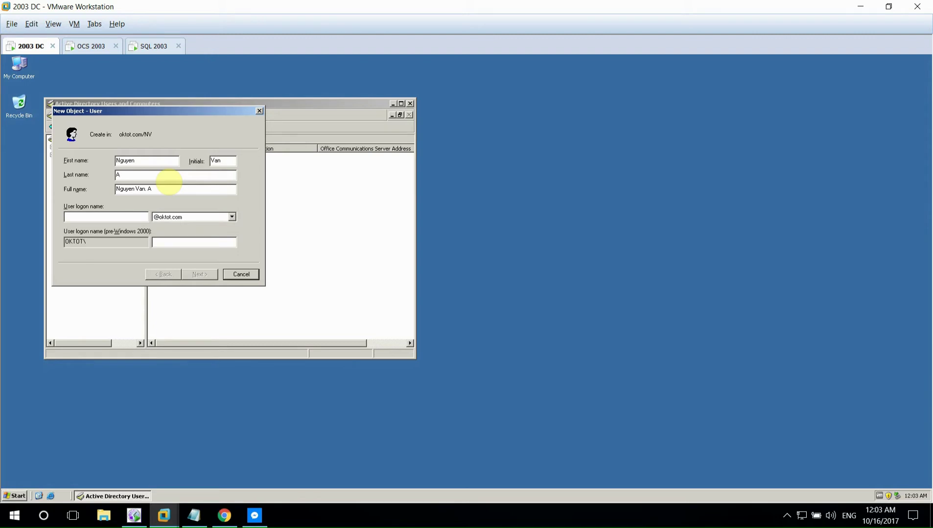
{"action": "key", "text": "Tab"}
{"action": "key", "text": "Tab"}
{"action": "type", "text": "v"}
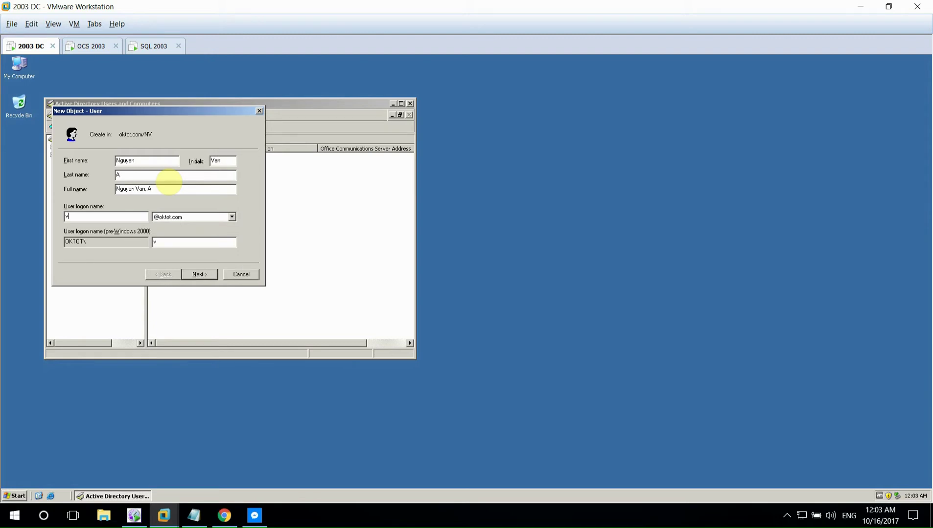
{"action": "type", "text": "nv"}
{"action": "key", "text": "BackSpace"}
{"action": "key", "text": "BackSpace"}
{"action": "key", "text": "BackSpace"}
{"action": "type", "text": "a"}
{"action": "key", "text": "Return"}
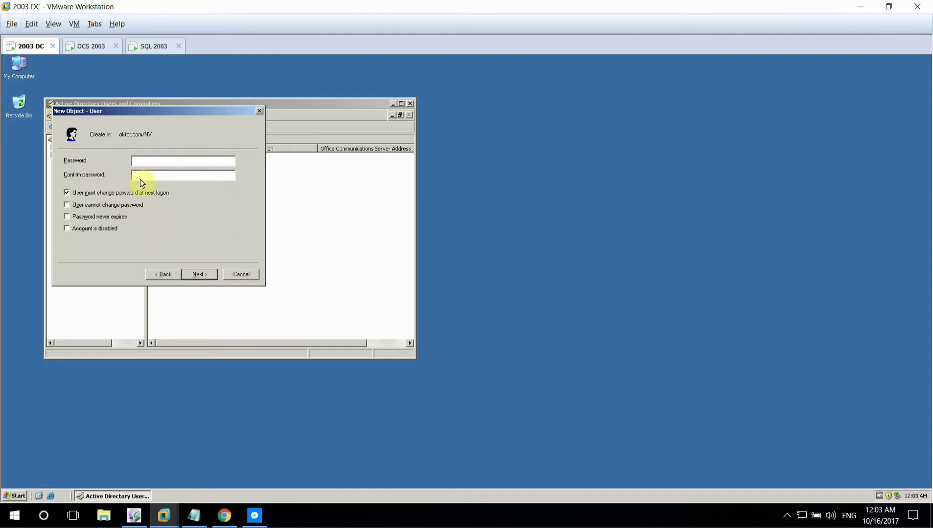
- Set the second user's password without forcing a change at logon, and finish the account
{"action": "type", "text": "123"}
{"action": "key", "text": "Tab"}
{"action": "type", "text": "123"}
{"action": "left_click", "coordinate": [104, 196]}
{"action": "left_click", "coordinate": [185, 274]}
{"action": "key", "text": "Return"}
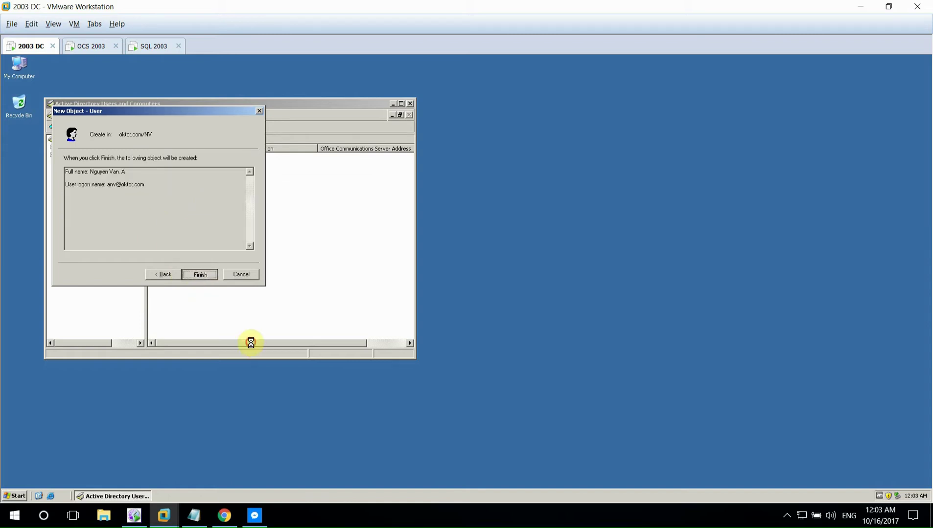
{"action": "left_click", "coordinate": [425, 523]}
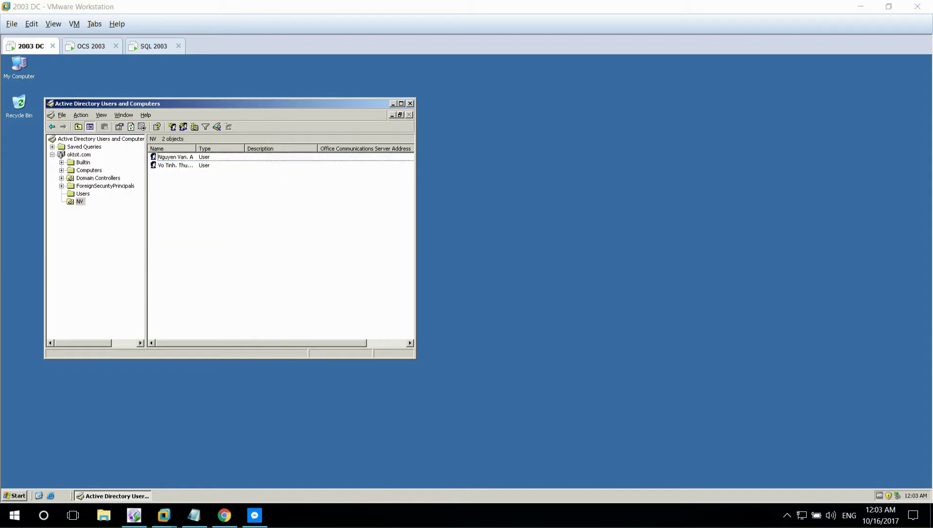
{"action": "left_click", "coordinate": [338, 239]}
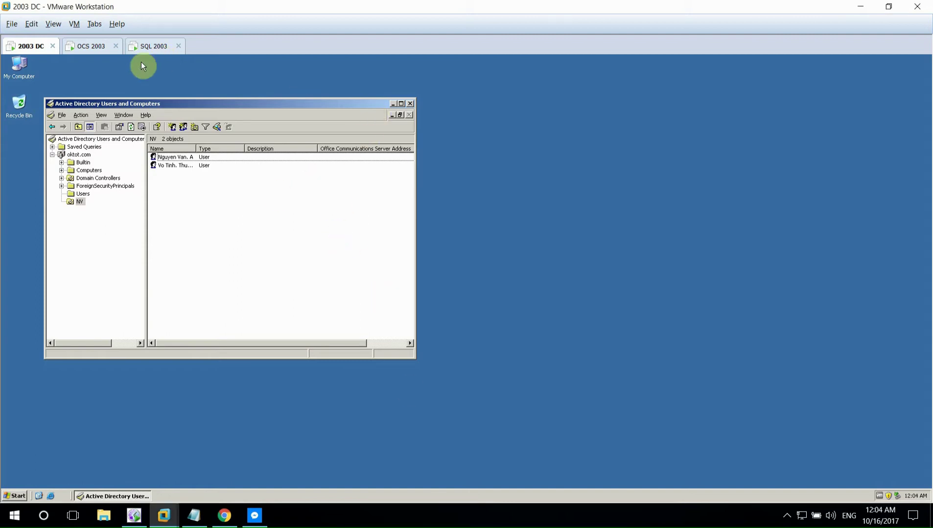
- On OCS 2003, close the deployment wizard and launch the Office Communications Server 2007 console
{"action": "left_click", "coordinate": [106, 46]}
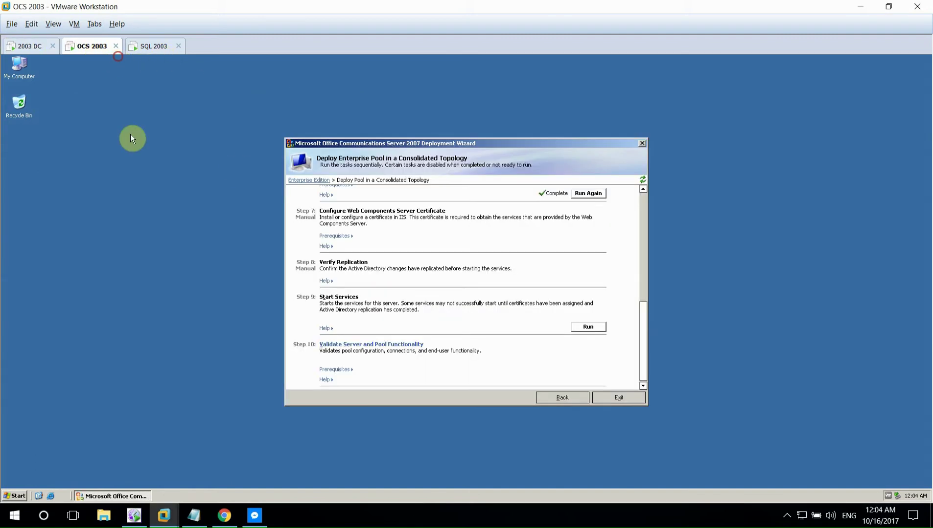
{"action": "left_click", "coordinate": [609, 398]}
{"action": "left_click", "coordinate": [14, 496]}
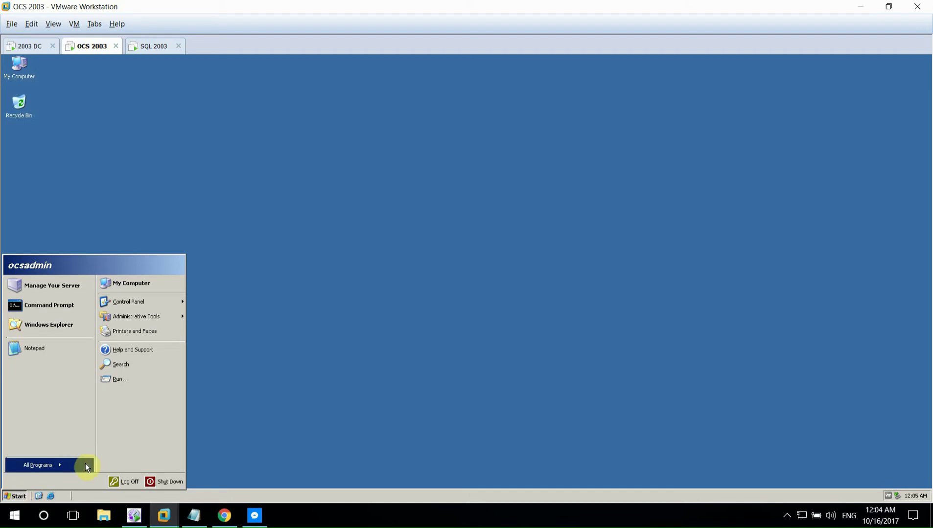
{"action": "mouse_move", "coordinate": [82, 467]}
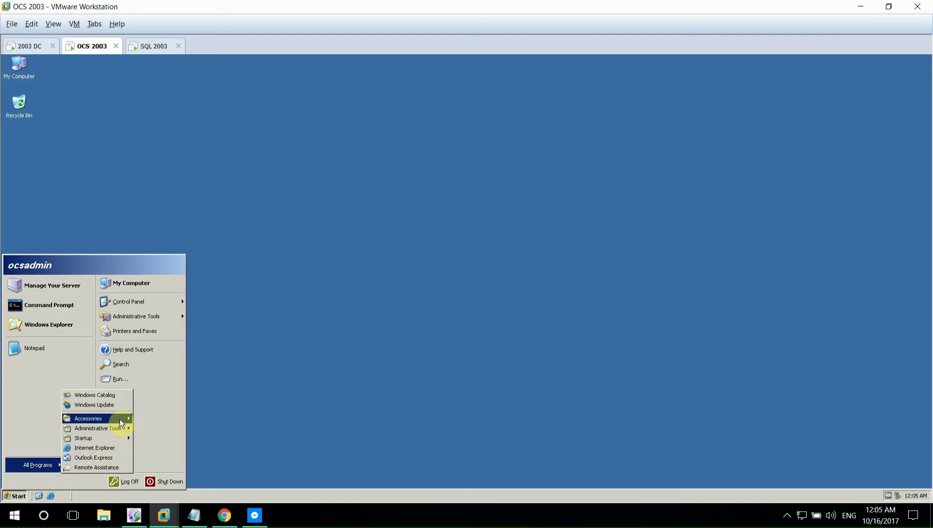
{"action": "mouse_move", "coordinate": [125, 419]}
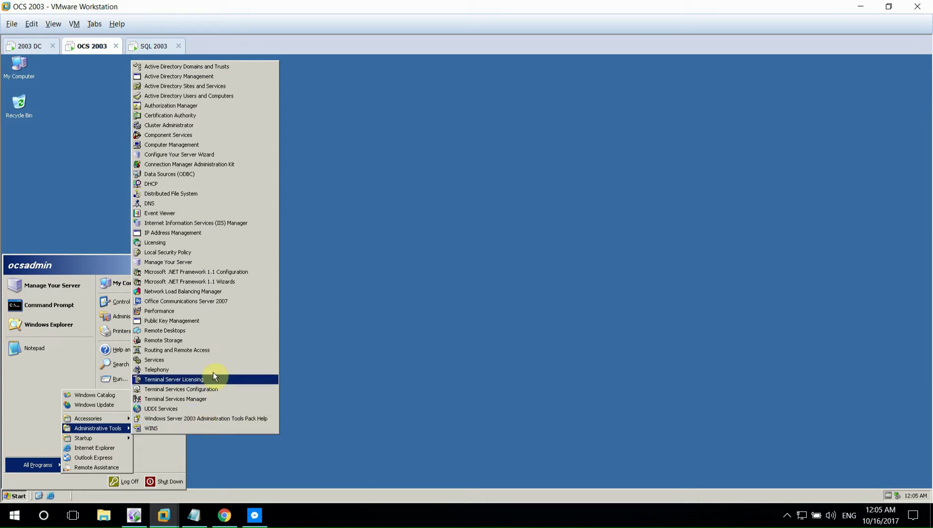
{"action": "left_click", "coordinate": [195, 301]}
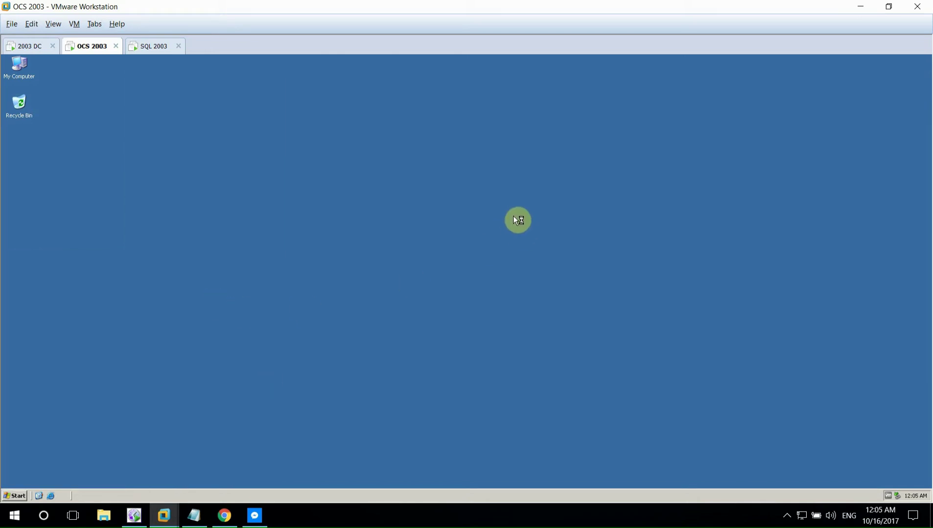
- Expand oktot.com > Enterprise pools > ocs2007 and show its Users list
{"action": "left_click", "coordinate": [25, 160]}
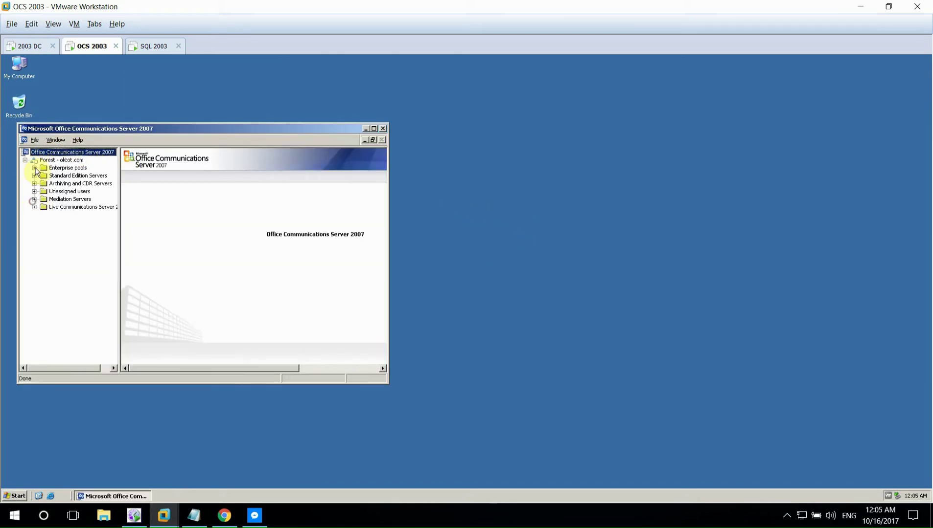
{"action": "left_click", "coordinate": [35, 168]}
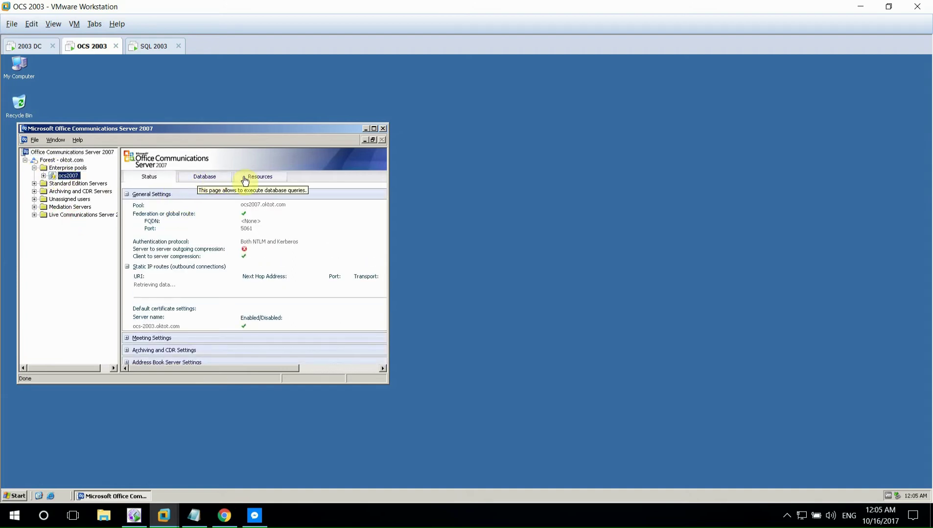
{"action": "left_click", "coordinate": [225, 178]}
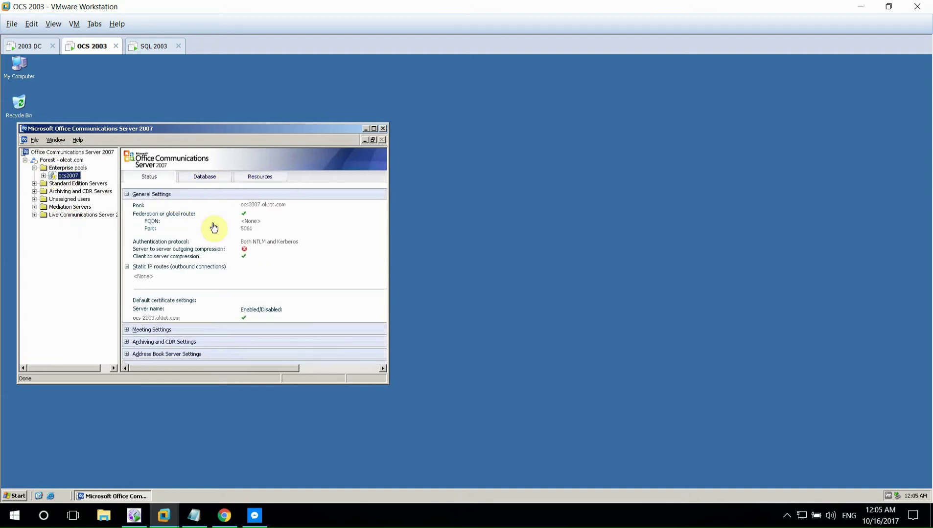
{"action": "left_click", "coordinate": [260, 179]}
{"action": "left_click", "coordinate": [53, 176]}
{"action": "left_click", "coordinate": [44, 176]}
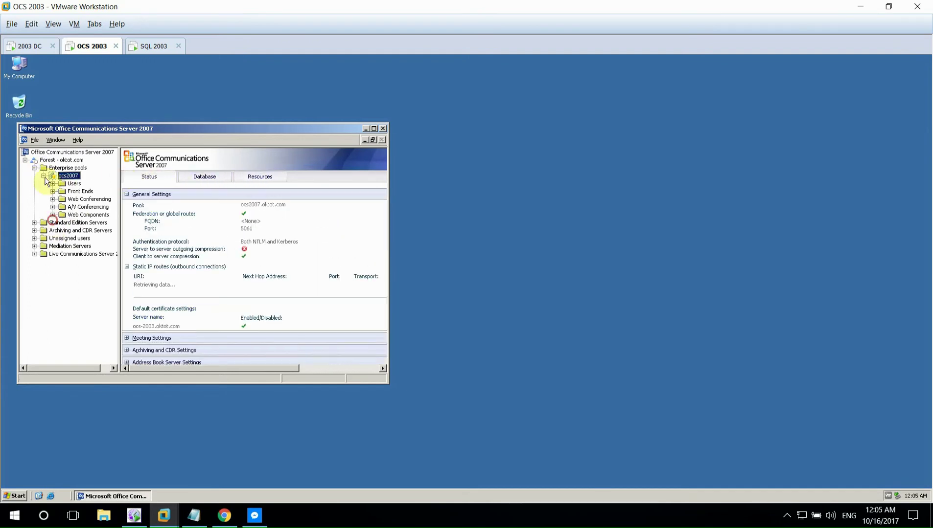
{"action": "left_click", "coordinate": [73, 184]}
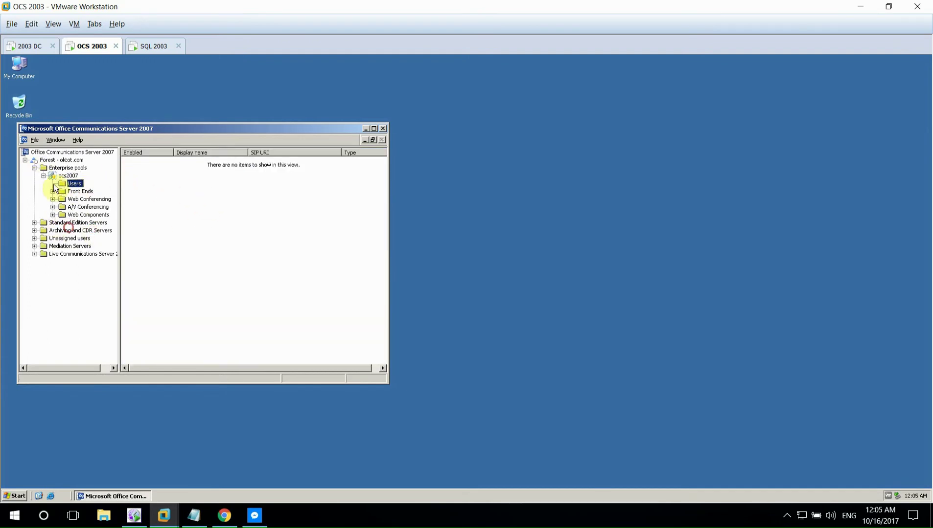
- Browse the pool's user search, status and database pages, then switch back to 2003 DC
{"action": "right_click", "coordinate": [217, 190]}
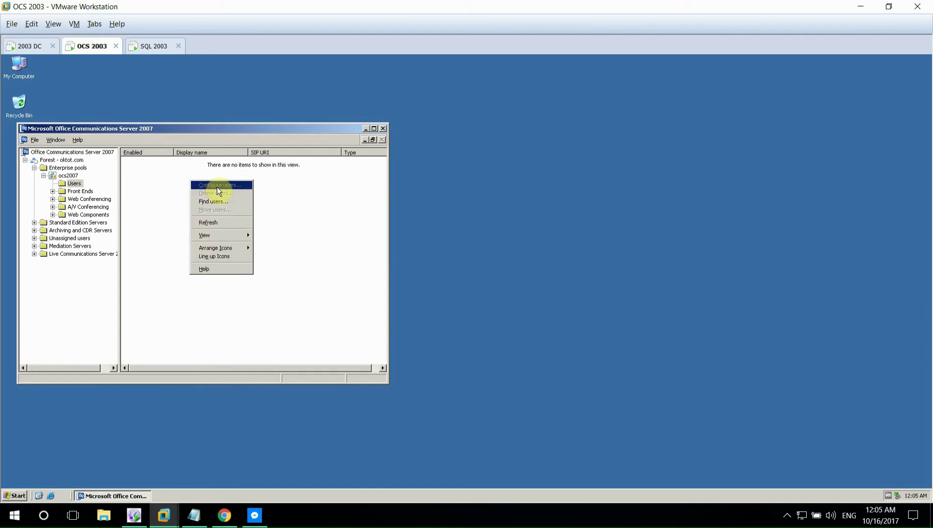
{"action": "left_click", "coordinate": [227, 202]}
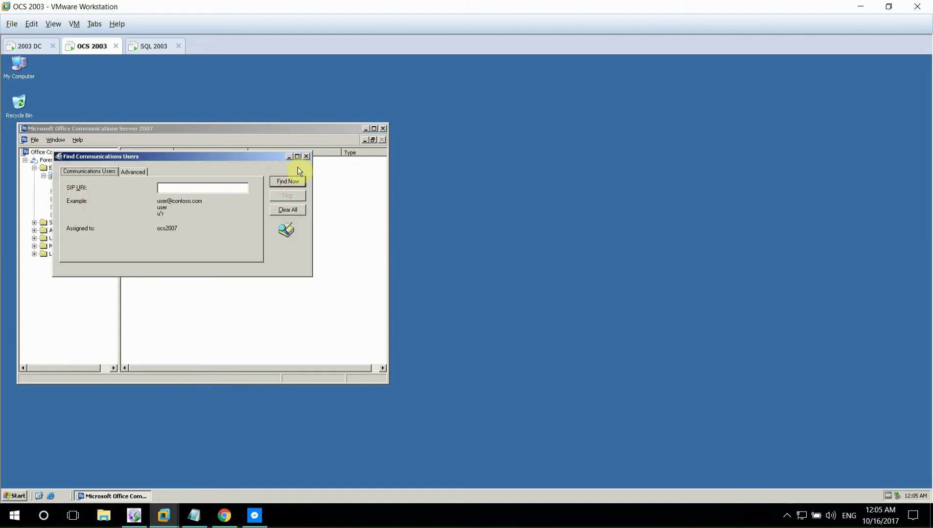
{"action": "left_click", "coordinate": [385, 196]}
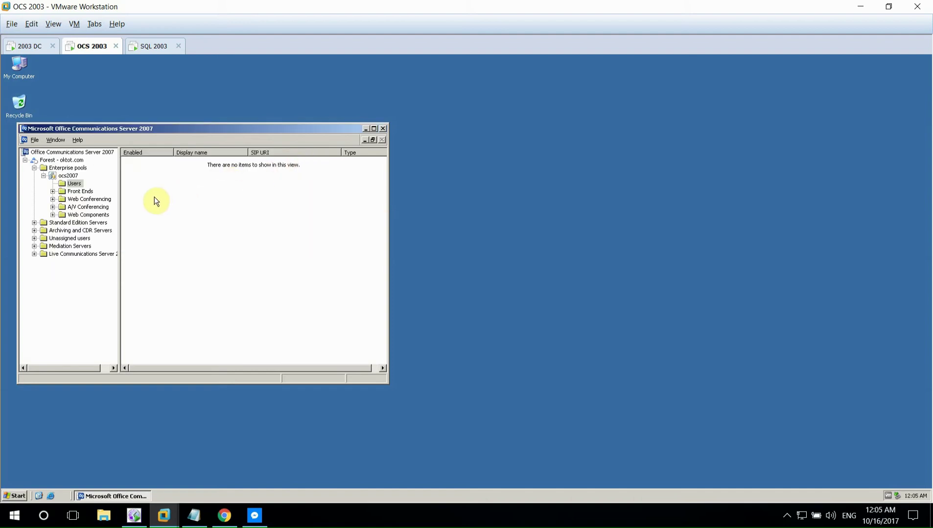
{"action": "left_click", "coordinate": [80, 176]}
{"action": "right_click", "coordinate": [74, 176]}
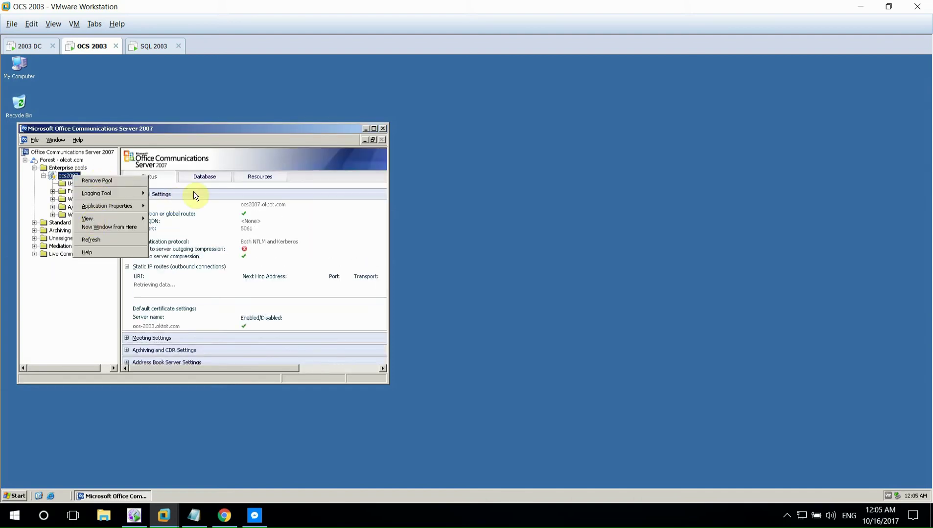
{"action": "left_click", "coordinate": [341, 160]}
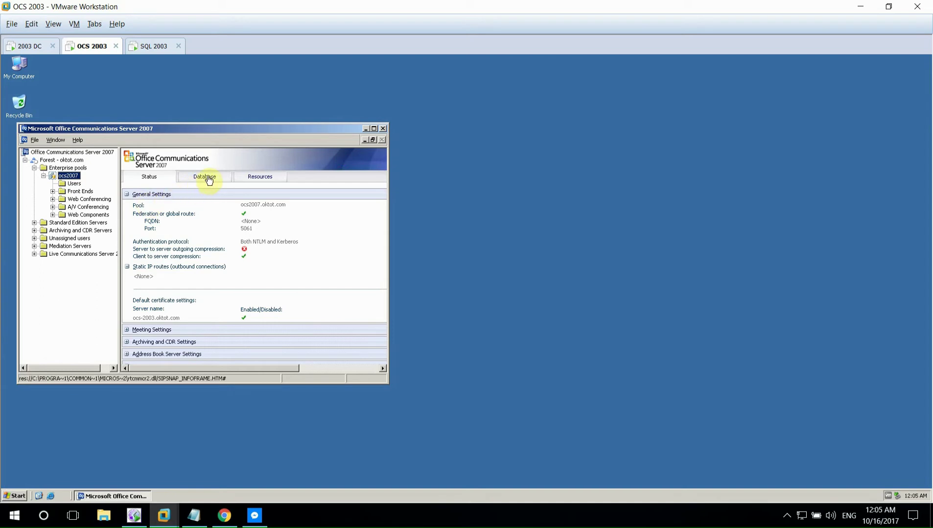
{"action": "left_click", "coordinate": [205, 177]}
{"action": "left_click", "coordinate": [152, 177]}
{"action": "left_click", "coordinate": [72, 184]}
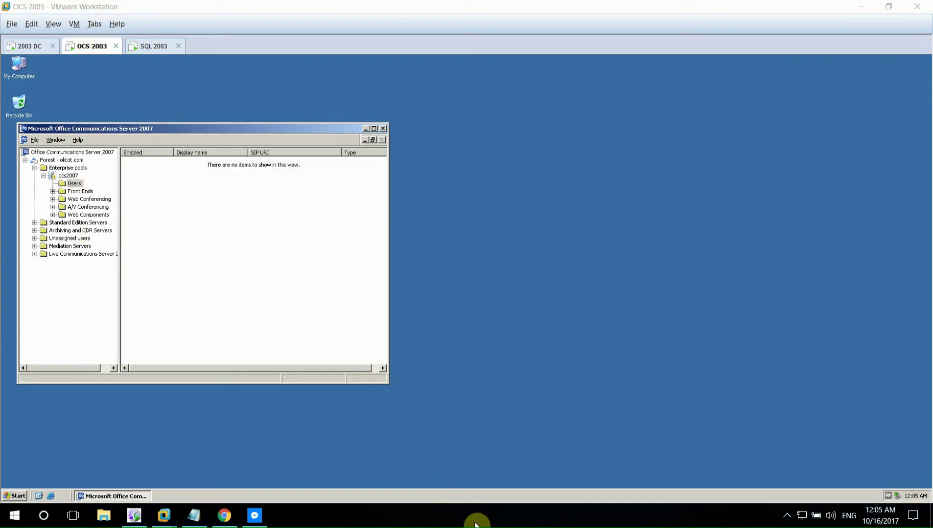
{"action": "left_click", "coordinate": [787, 515]}
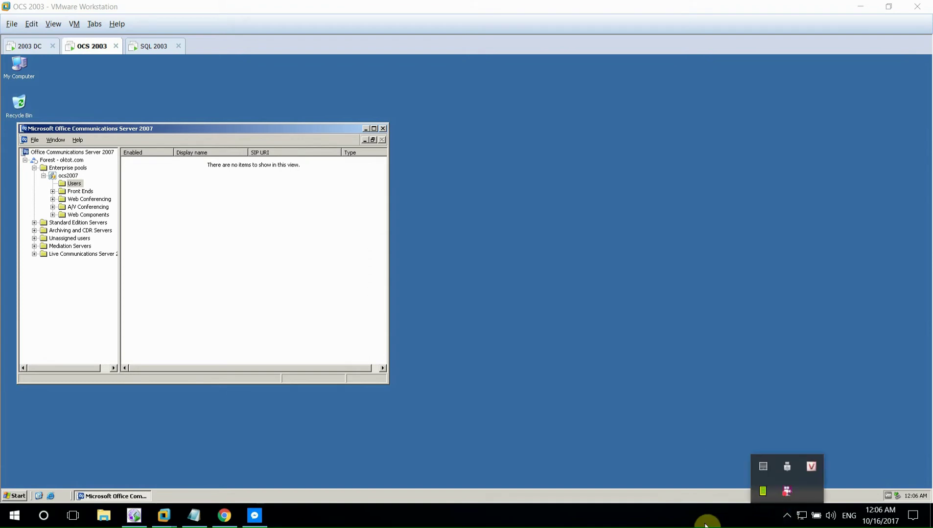
{"action": "left_click", "coordinate": [29, 46]}
- Select both NV users and enable their accounts
{"action": "left_click", "coordinate": [186, 167], "text": "shift"}
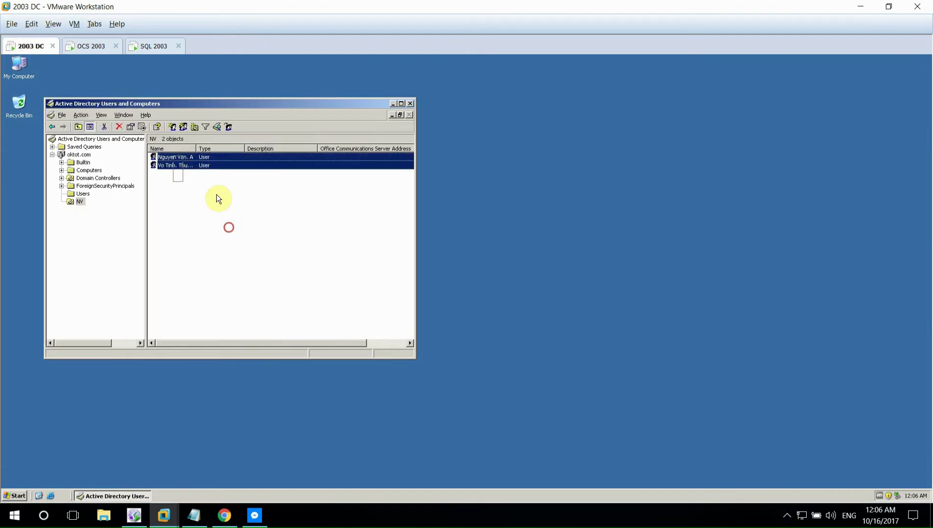
{"action": "key", "text": "shift+F10"}
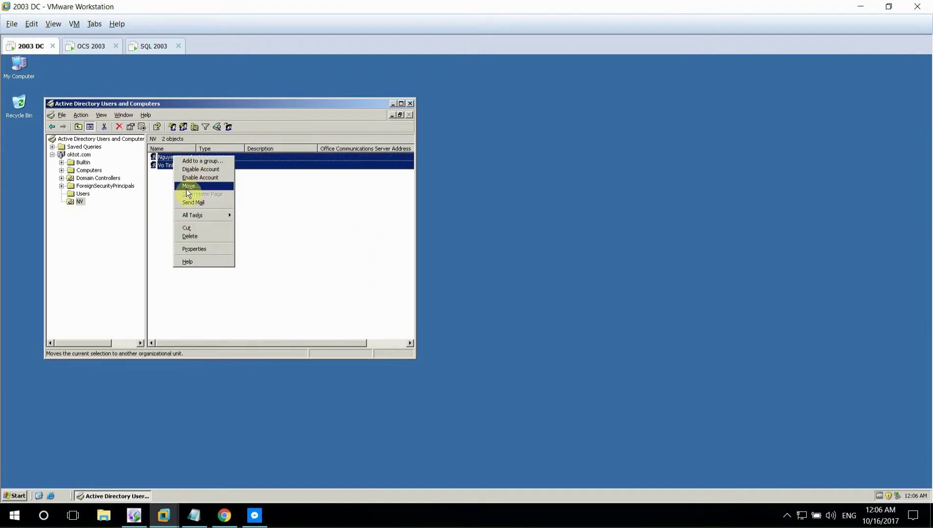
{"action": "left_click", "coordinate": [202, 205]}
{"action": "right_click", "coordinate": [162, 168]}
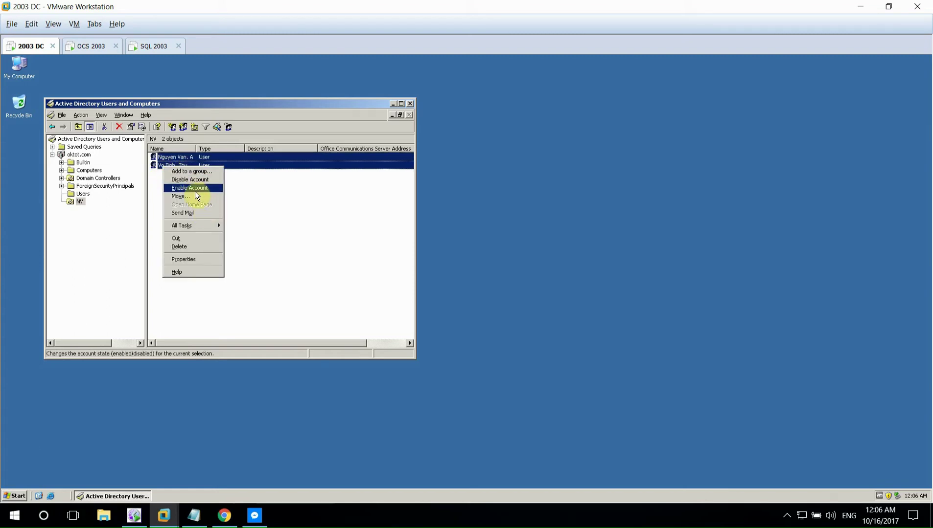
{"action": "left_click", "coordinate": [194, 188]}
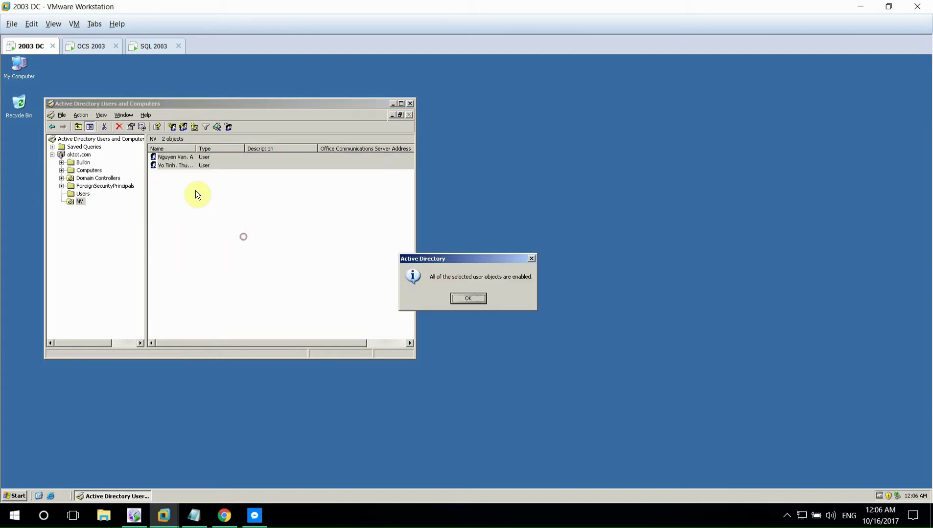
{"action": "key", "text": "Return"}
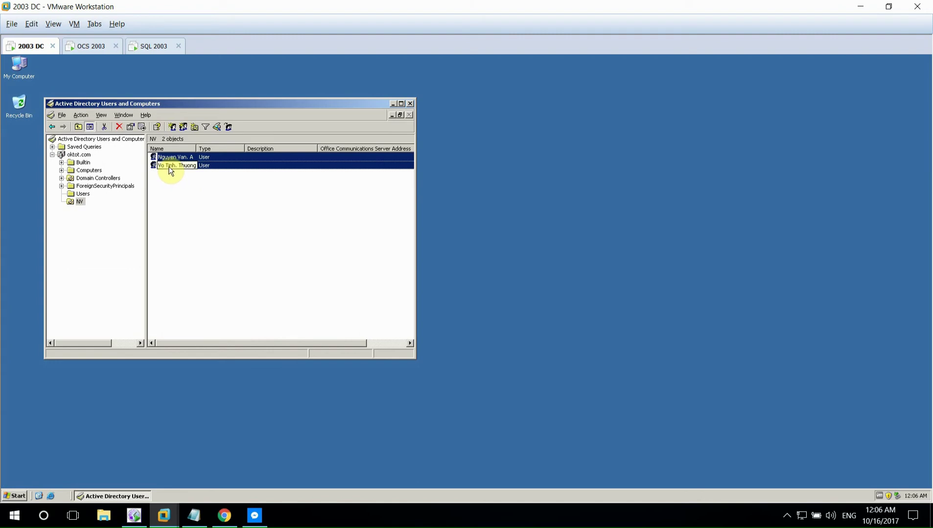
- Review the two users' Account, Address, Profile and Organization properties, then cancel
{"action": "right_click", "coordinate": [169, 167]}
{"action": "mouse_move", "coordinate": [206, 226]}
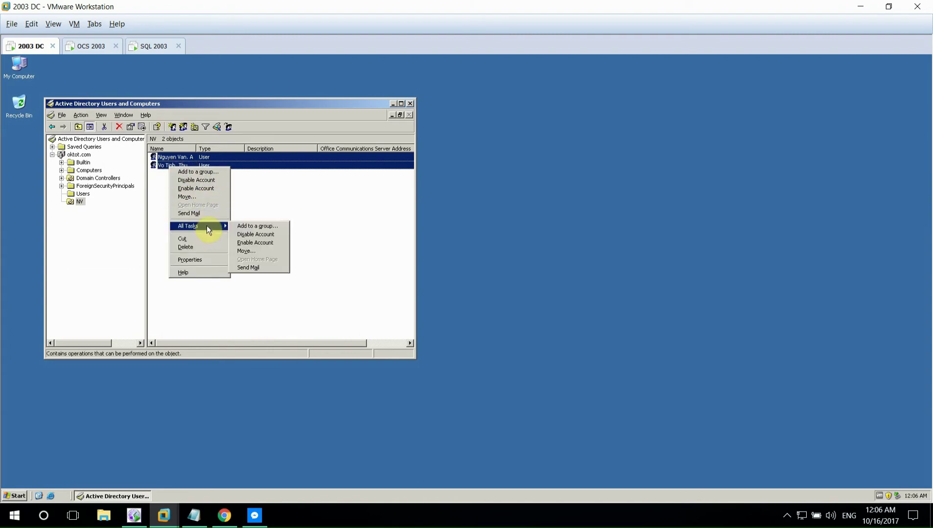
{"action": "left_click", "coordinate": [191, 260]}
{"action": "left_click", "coordinate": [173, 139]}
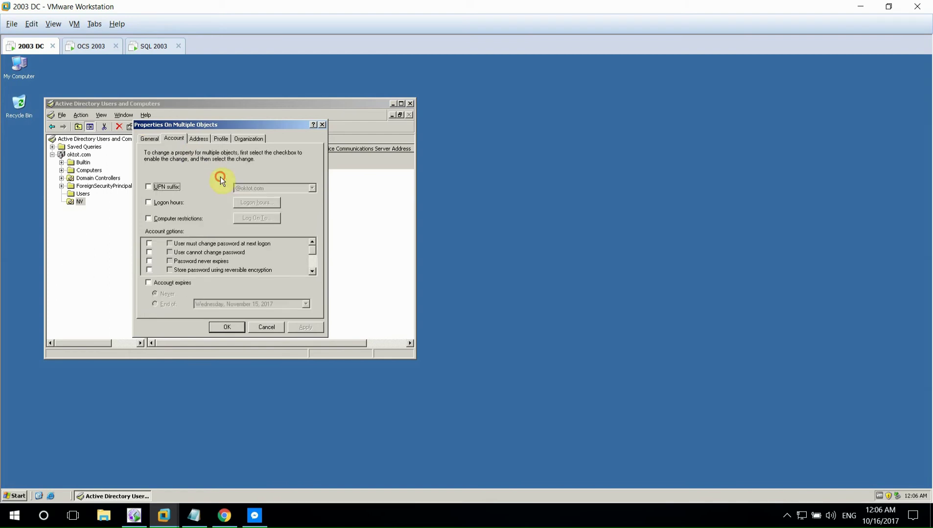
{"action": "left_click", "coordinate": [198, 139]}
{"action": "left_click", "coordinate": [174, 139]}
{"action": "left_click", "coordinate": [228, 140]}
{"action": "left_click", "coordinate": [246, 139]}
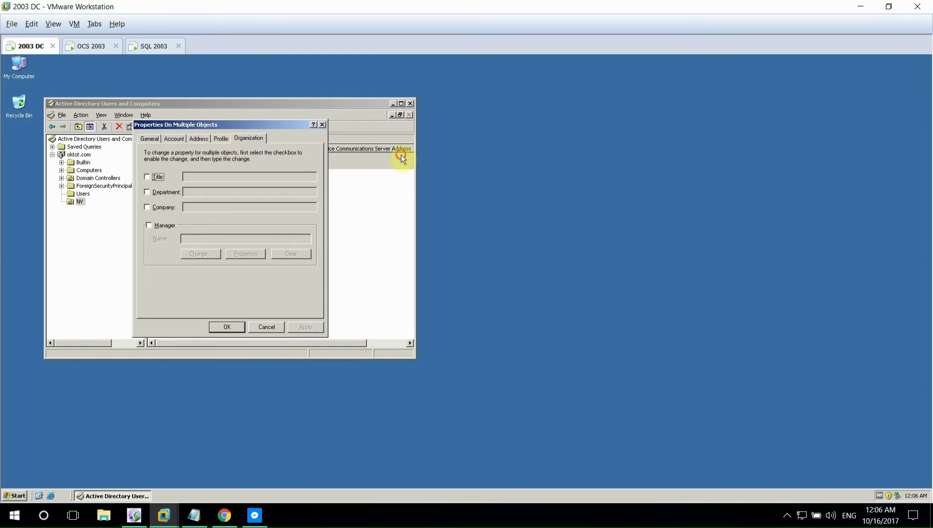
{"action": "key", "text": "Escape"}
- Open and dismiss the NV unit's context menu, then move focus out of the VM
{"action": "right_click", "coordinate": [80, 202]}
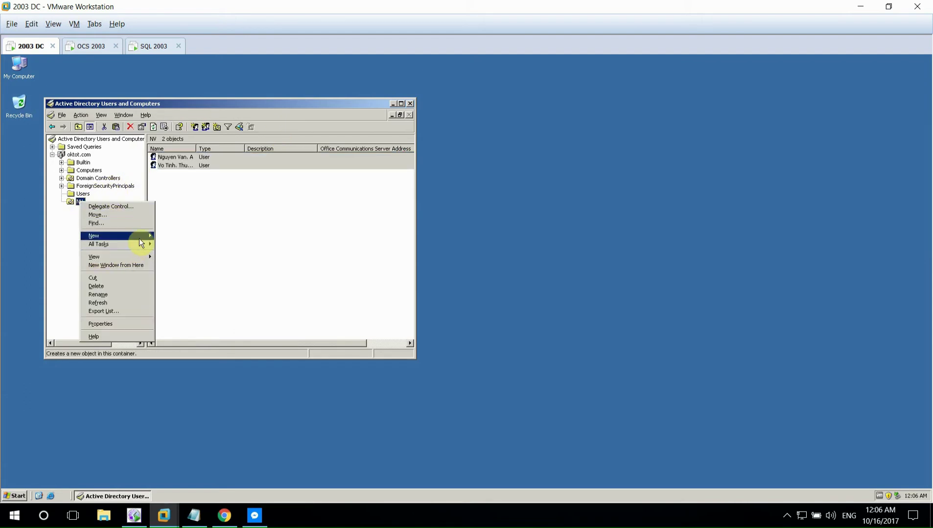
{"action": "mouse_move", "coordinate": [144, 241]}
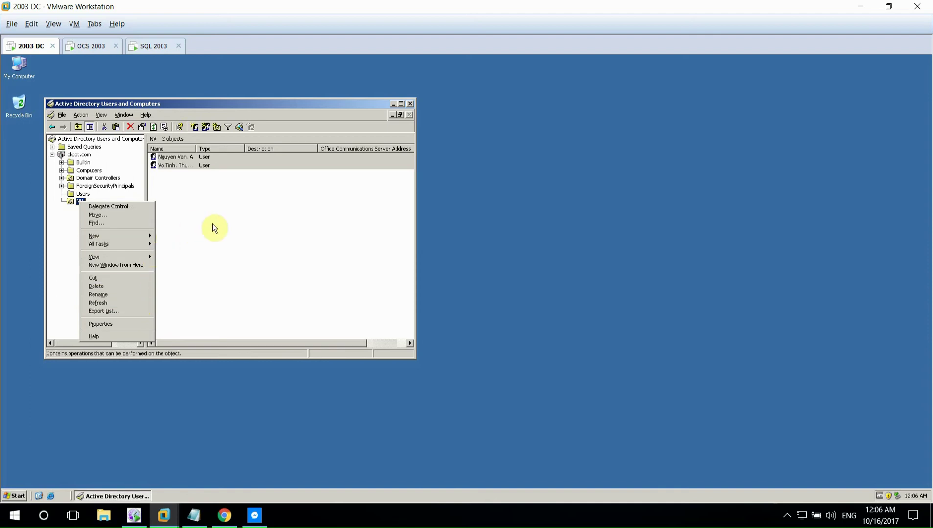
{"action": "left_click", "coordinate": [208, 206]}
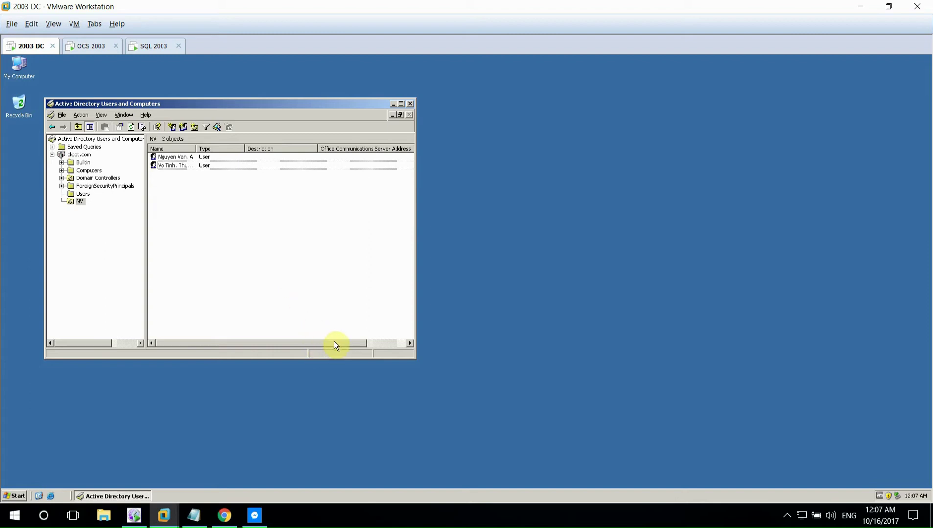
{"action": "left_click", "coordinate": [520, 515]}
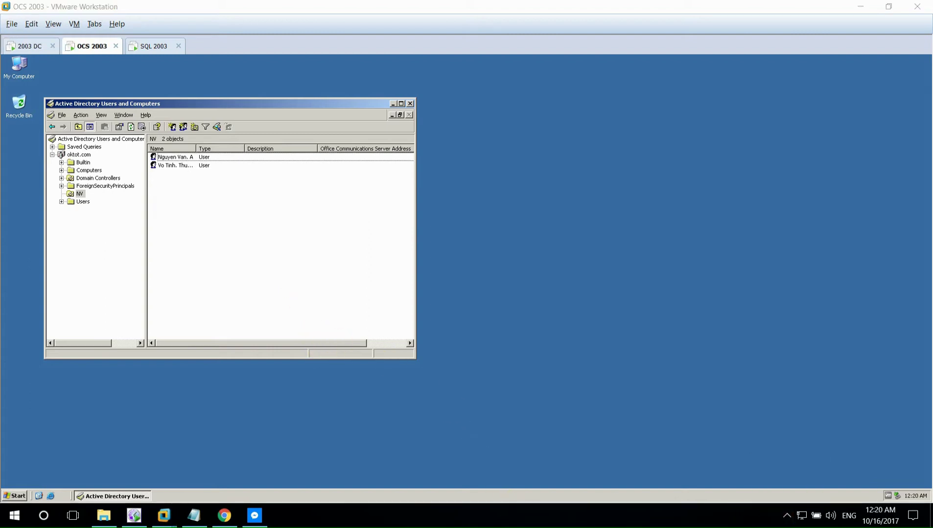
- Enable both NV users for Communications Server with sign-in names based on user principal names
{"action": "left_click_drag", "start_coordinate": [233, 231], "coordinate": [179, 159]}
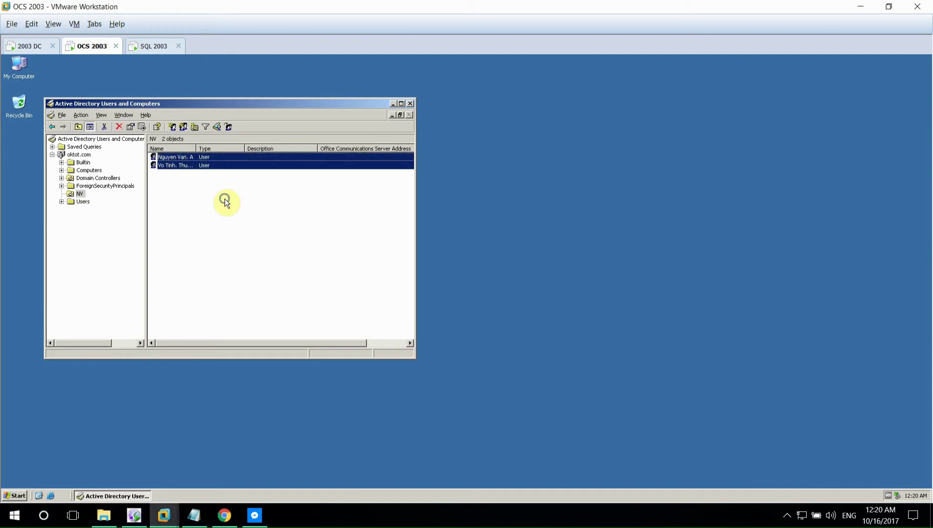
{"action": "right_click", "coordinate": [181, 160]}
{"action": "left_click", "coordinate": [228, 199]}
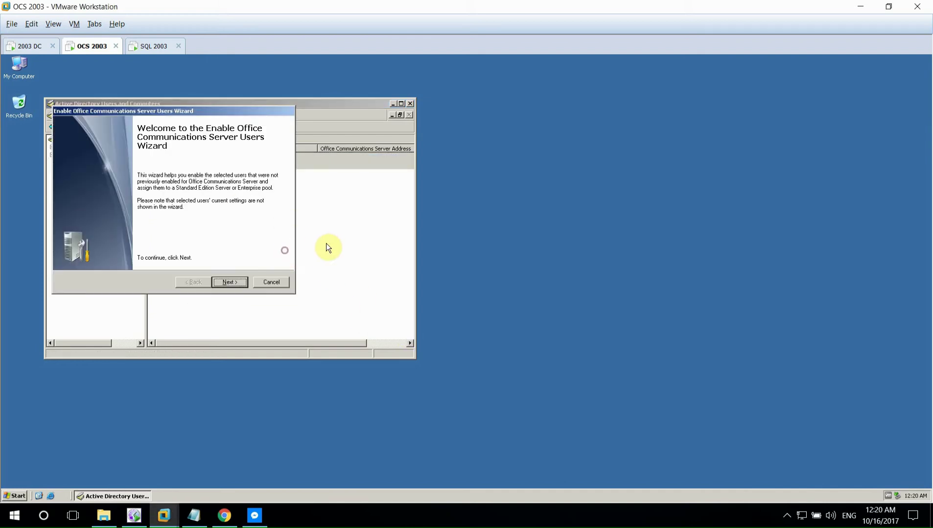
{"action": "left_click", "coordinate": [243, 283]}
{"action": "left_click", "coordinate": [240, 283]}
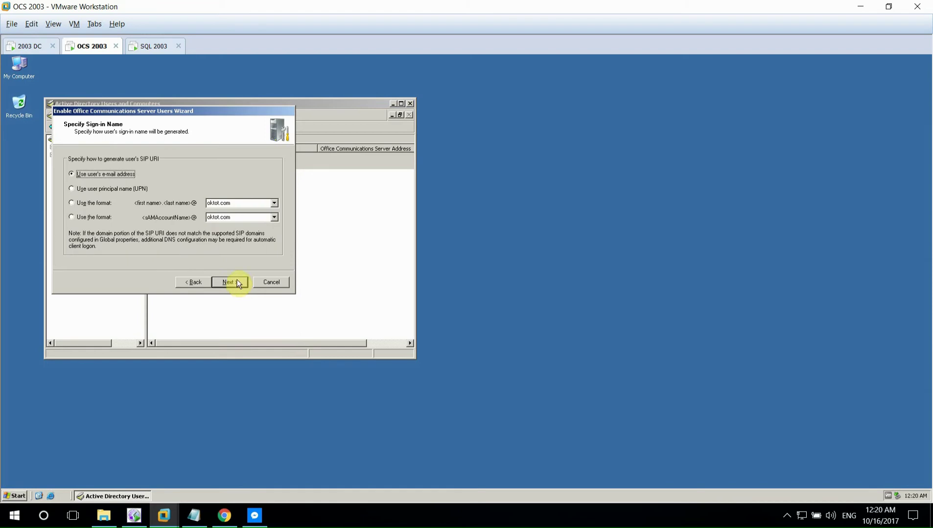
{"action": "left_click", "coordinate": [123, 192]}
{"action": "left_click", "coordinate": [229, 282]}
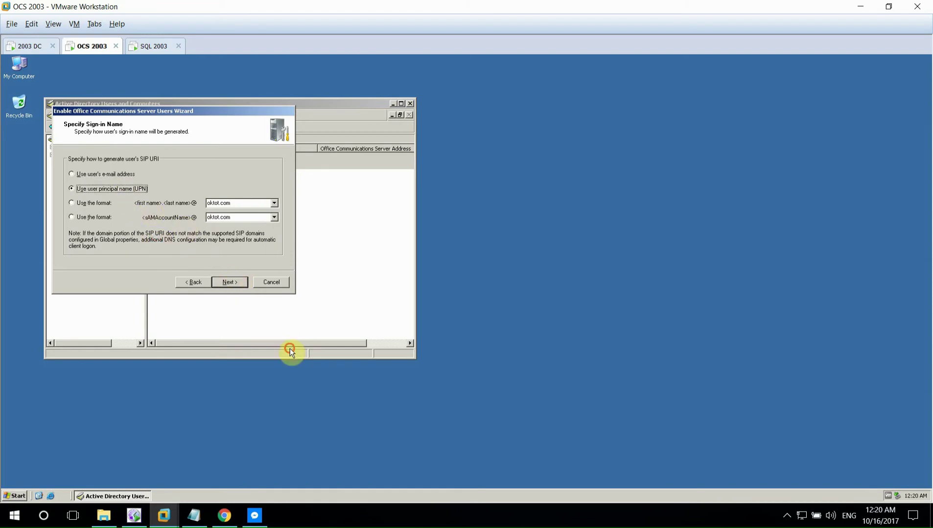
{"action": "left_click", "coordinate": [227, 279]}
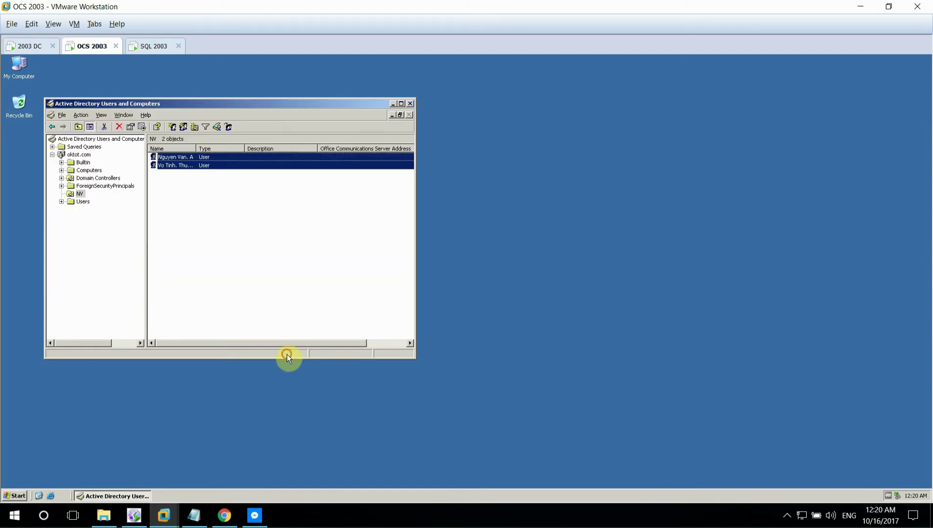
{"action": "left_click", "coordinate": [235, 267]}
- Launch the Office Communications Server 2007 console from the Start menu
{"action": "left_click", "coordinate": [16, 496]}
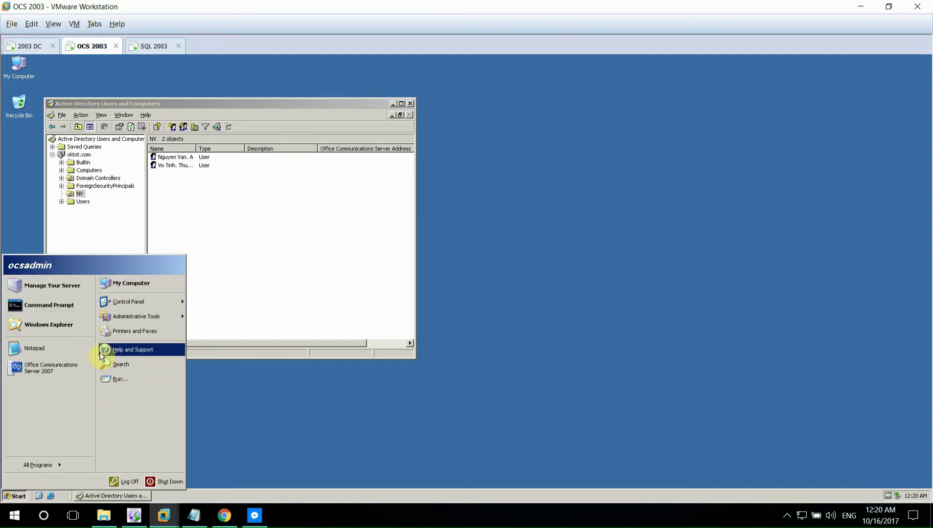
{"action": "mouse_move", "coordinate": [141, 317]}
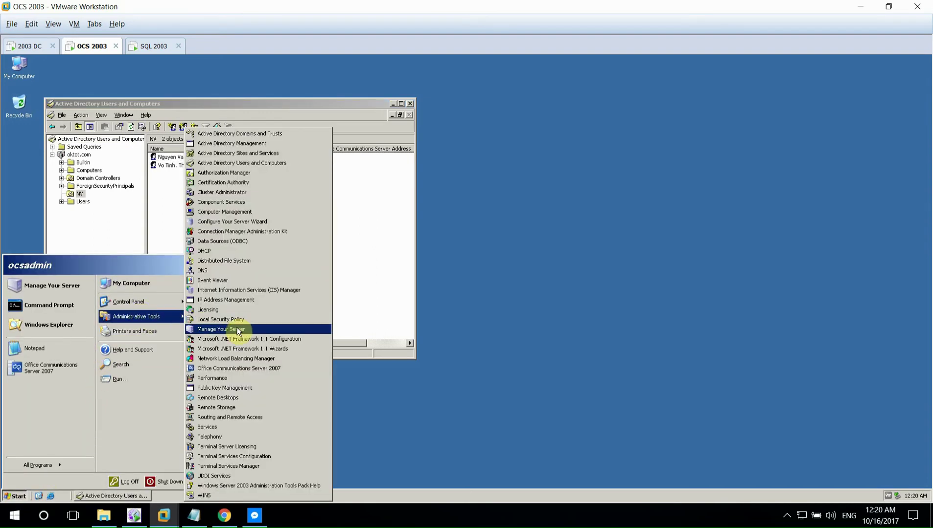
{"action": "left_click", "coordinate": [241, 368]}
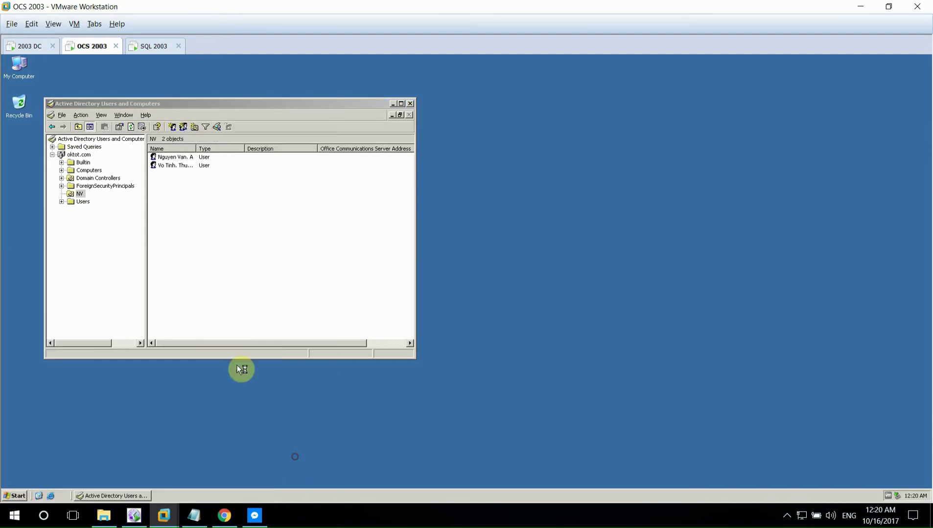
- Enable federation, public IM, remote access and enhanced presence for both ocs2007 pool users
{"action": "left_click", "coordinate": [43, 176]}
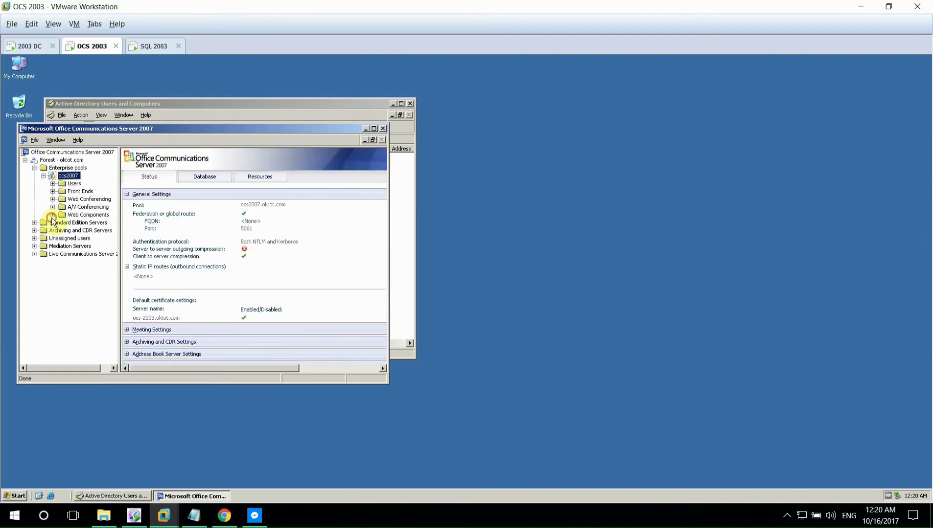
{"action": "left_click", "coordinate": [73, 183]}
{"action": "key", "text": "ctrl+a"}
{"action": "key", "text": "shift+F10"}
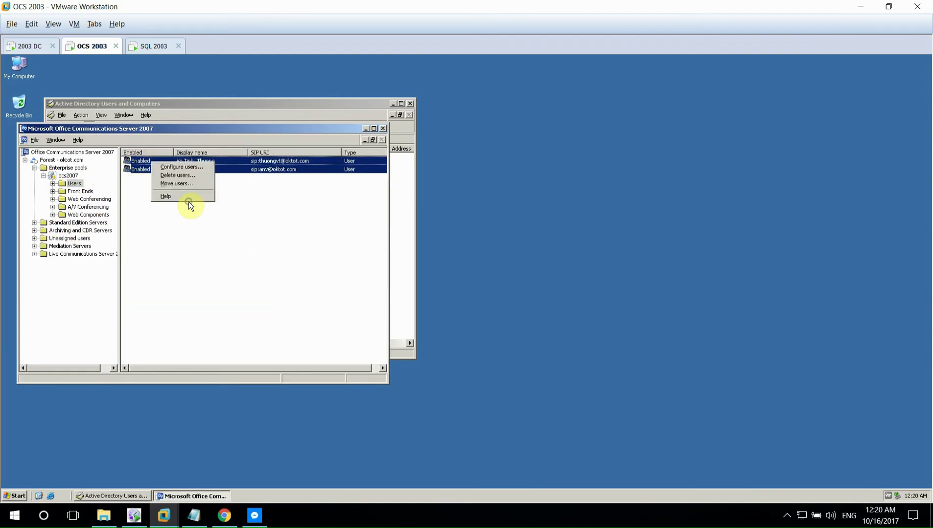
{"action": "left_click", "coordinate": [169, 165]}
{"action": "left_click", "coordinate": [196, 307]}
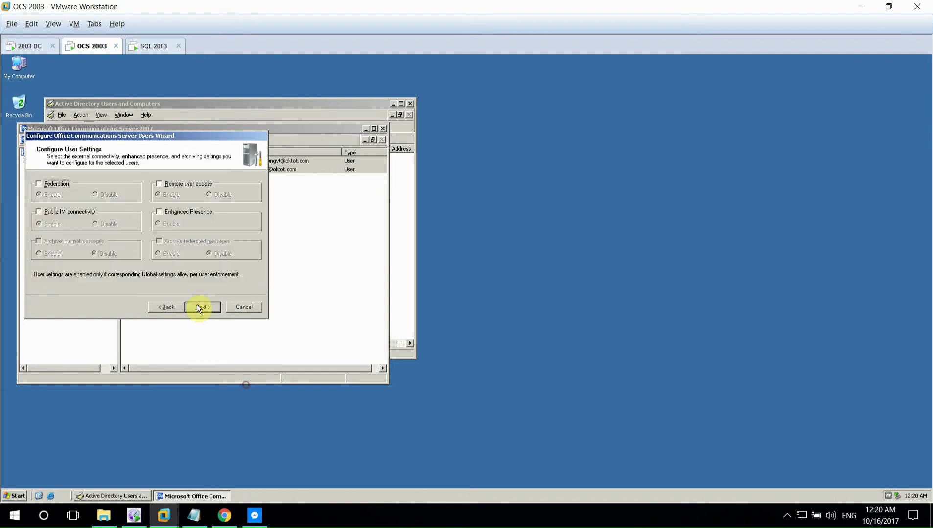
{"action": "left_click", "coordinate": [51, 184]}
{"action": "left_click", "coordinate": [39, 212]}
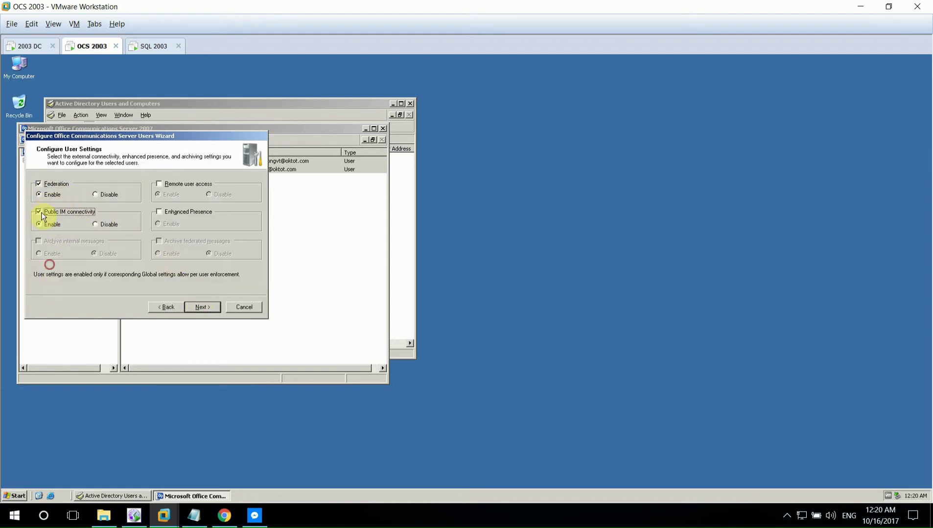
{"action": "left_click", "coordinate": [159, 184]}
{"action": "left_click", "coordinate": [159, 212]}
{"action": "left_click", "coordinate": [202, 307]}
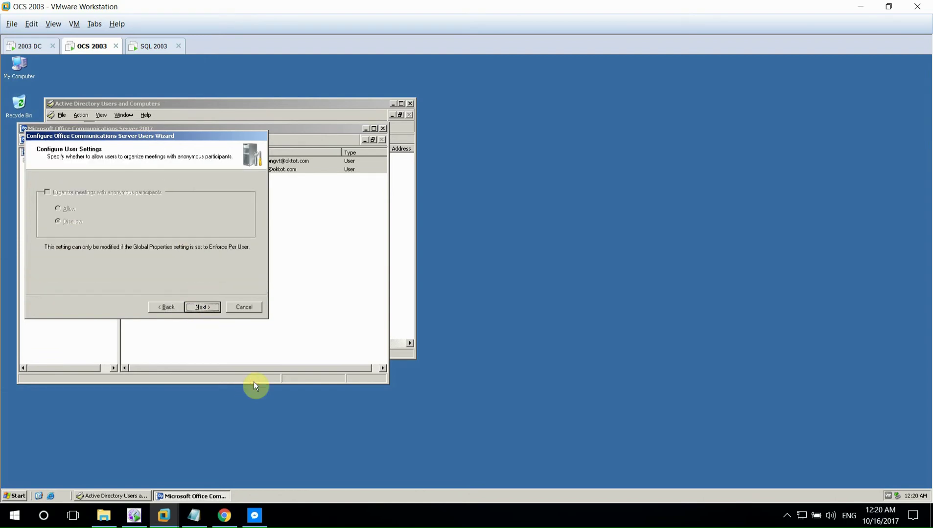
- Enable voice for both users and finish the configuration
{"action": "key", "text": "Return"}
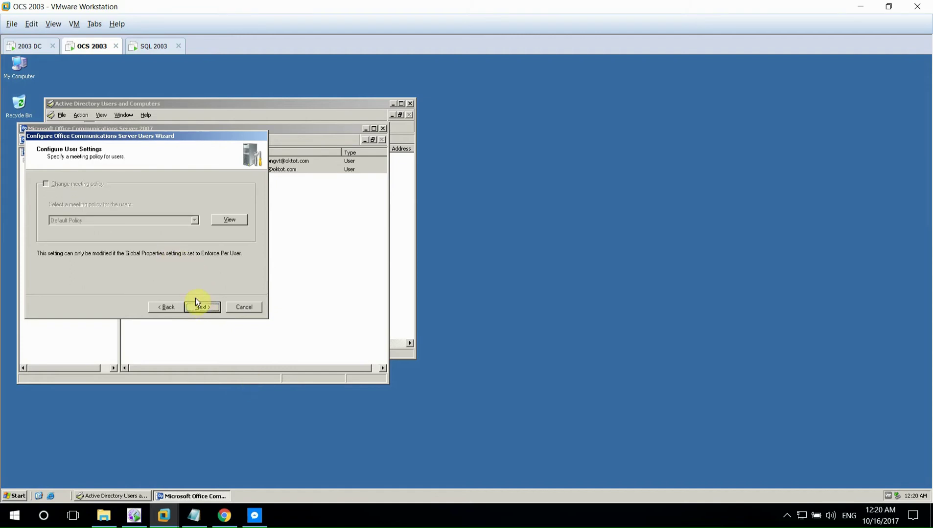
{"action": "left_click", "coordinate": [78, 185]}
{"action": "left_click", "coordinate": [71, 196]}
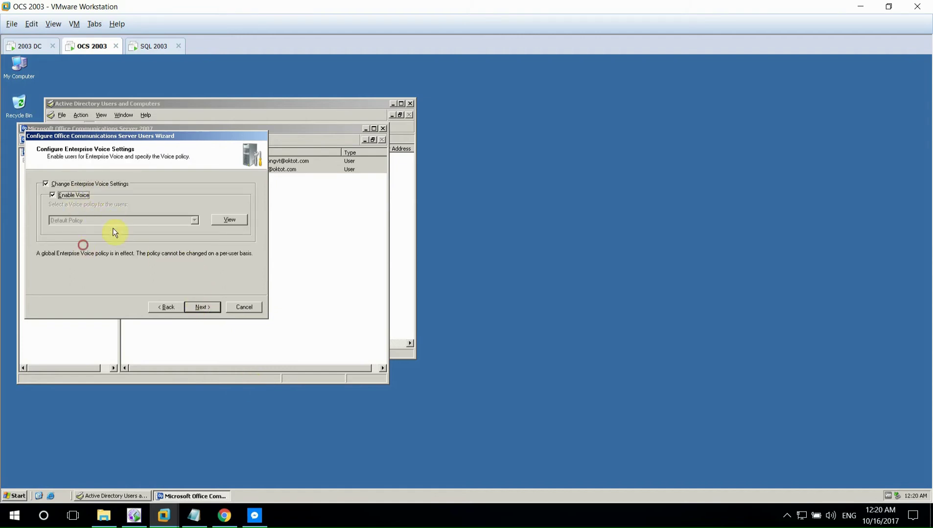
{"action": "left_click", "coordinate": [202, 307]}
{"action": "left_click", "coordinate": [202, 306]}
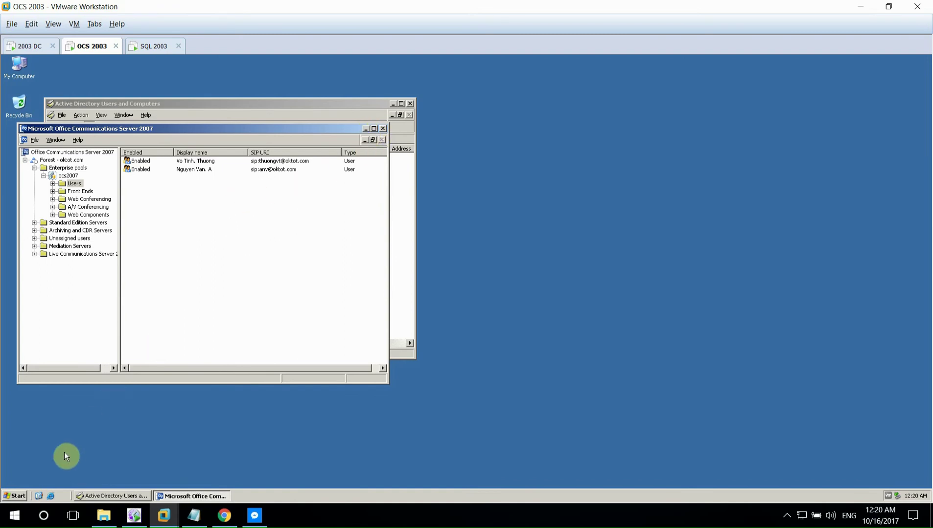
- Switch to the SQL 2003 machine, unlock it, and show its desktop
{"action": "left_click", "coordinate": [147, 49]}
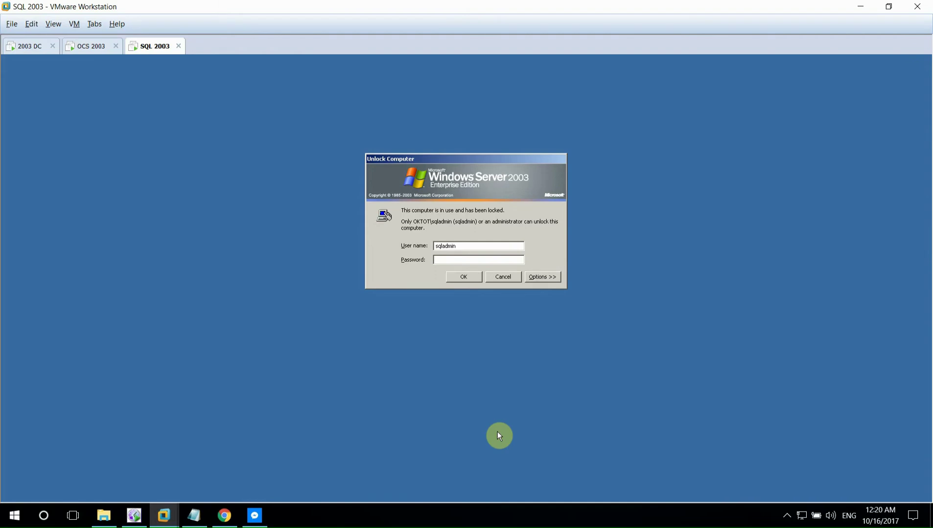
{"action": "type", "text": "****"}
{"action": "key", "text": "Return"}
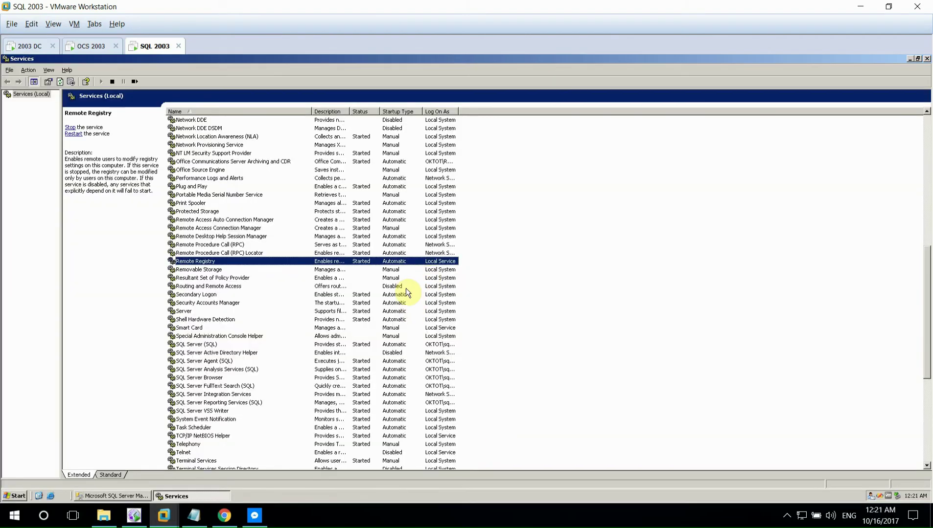
{"action": "key", "text": "super+d"}
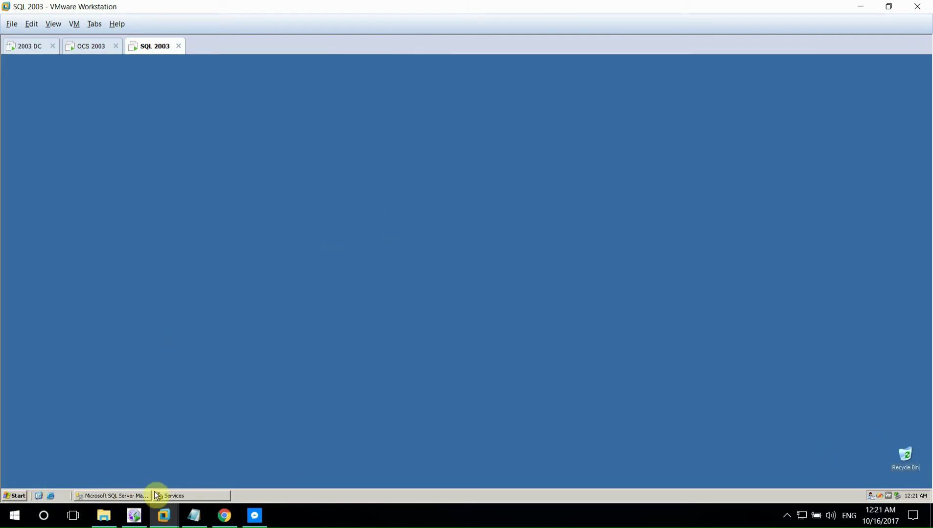
- On the SQL 2003 VM, browse to E:\SQL2005\ocs2k7\OCS Clients
{"action": "key", "text": "super+e"}
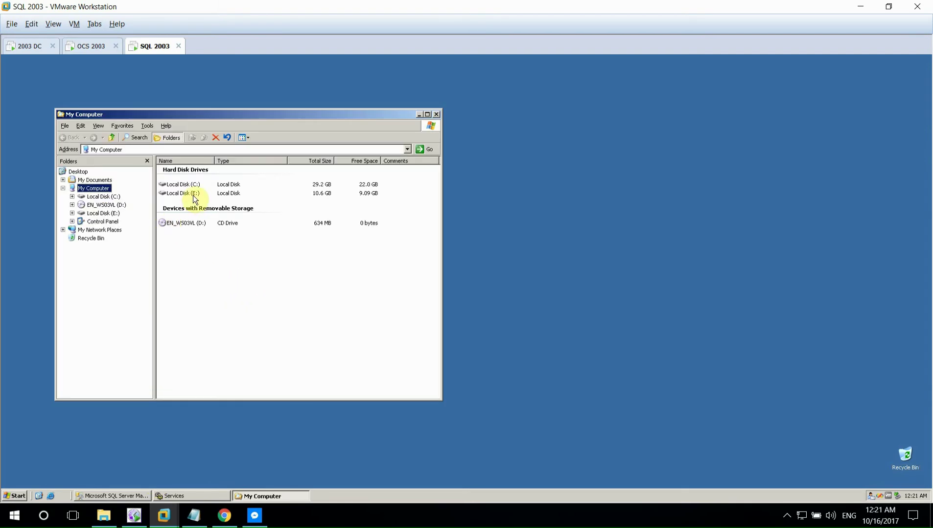
{"action": "double_click", "coordinate": [192, 192]}
{"action": "left_click", "coordinate": [177, 203]}
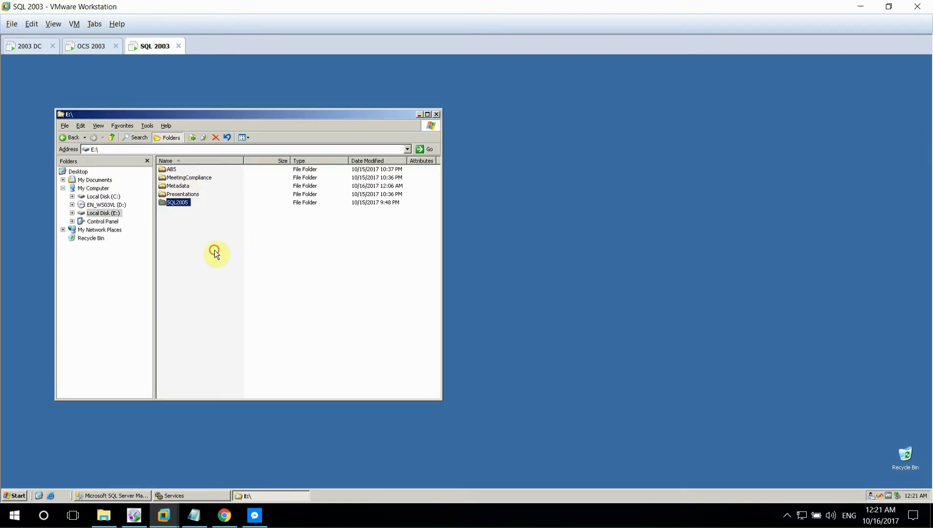
{"action": "double_click", "coordinate": [176, 203]}
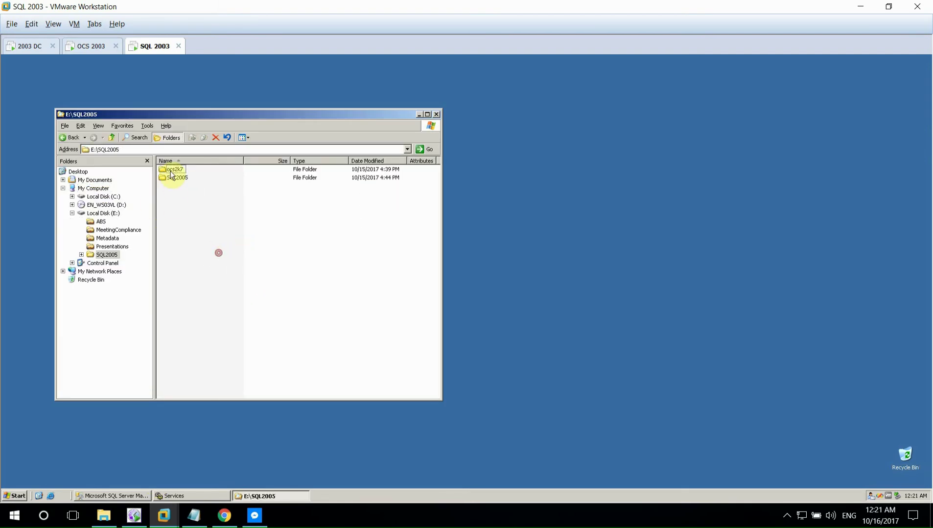
{"action": "double_click", "coordinate": [171, 169]}
{"action": "double_click", "coordinate": [174, 170]}
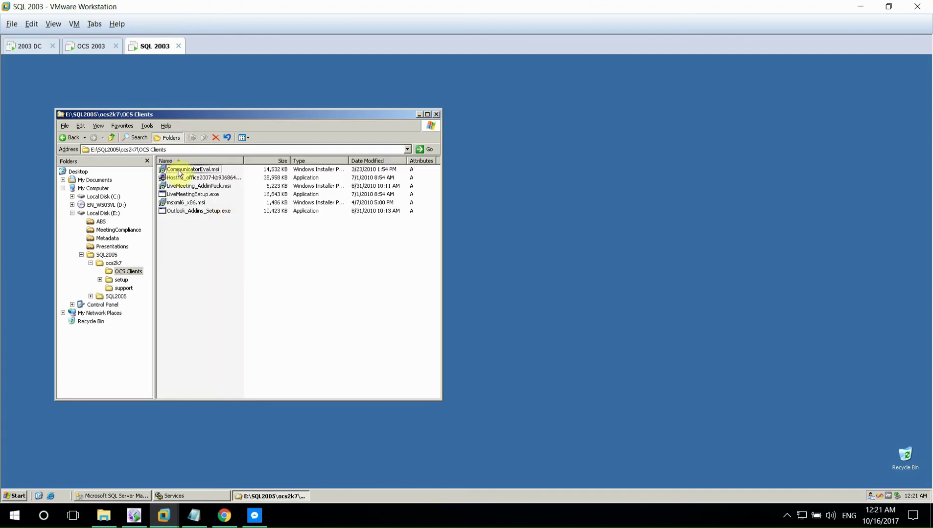
- Start msxml6_x86.msi, then cancel and close the MSXML setup
{"action": "double_click", "coordinate": [186, 203]}
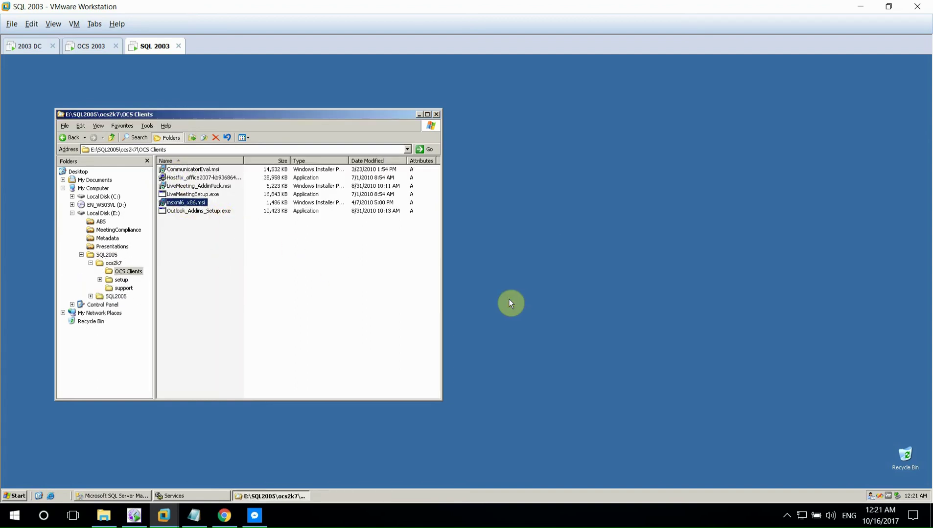
{"action": "left_click", "coordinate": [512, 351]}
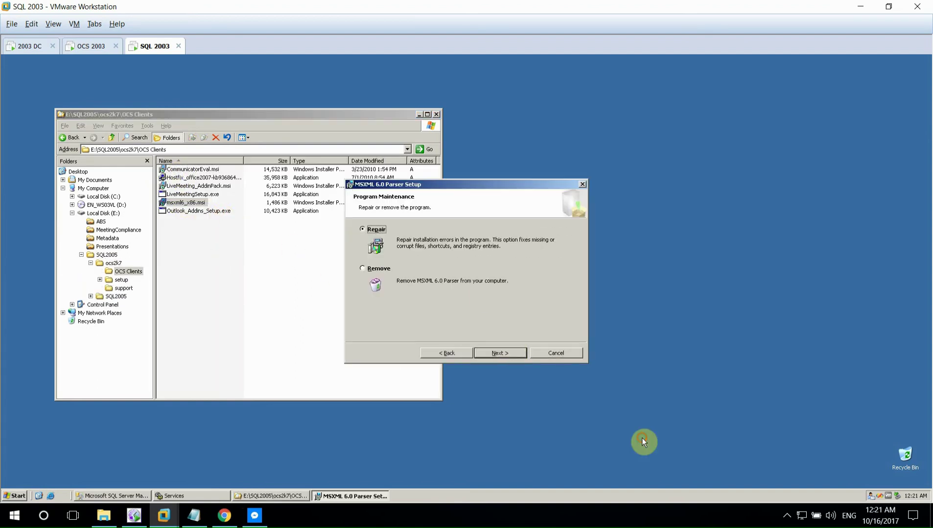
{"action": "left_click", "coordinate": [521, 352]}
{"action": "left_click", "coordinate": [438, 299]}
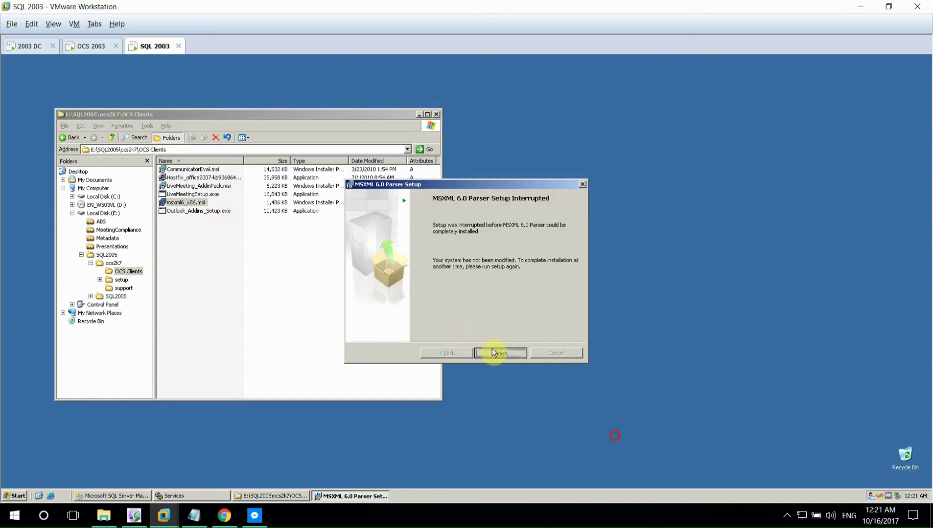
{"action": "left_click", "coordinate": [495, 352]}
- Run CommunicatorEval.msi, accept the license and start the install, then move to the OCS 2003 VM
{"action": "key", "text": "Home"}
{"action": "key", "text": "Return"}
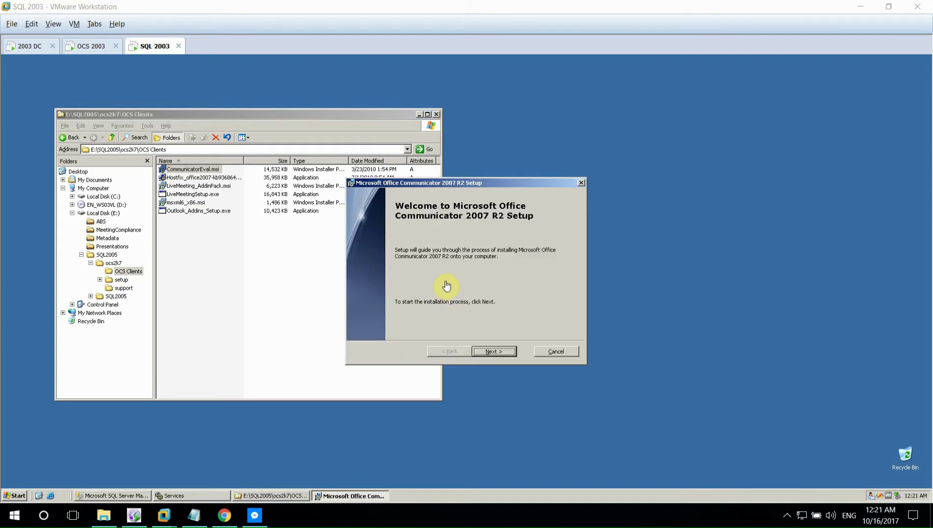
{"action": "left_click", "coordinate": [492, 351]}
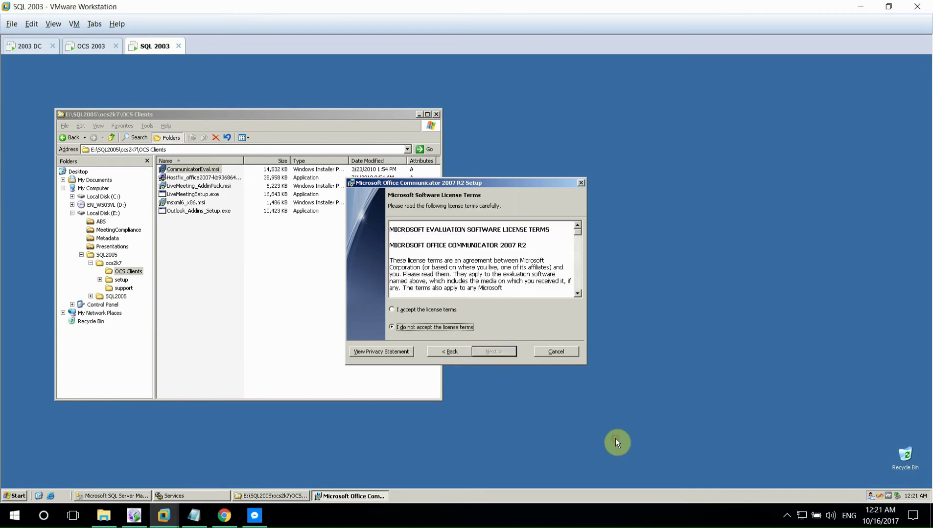
{"action": "left_click", "coordinate": [435, 310]}
{"action": "left_click", "coordinate": [495, 351]}
{"action": "left_click", "coordinate": [499, 350]}
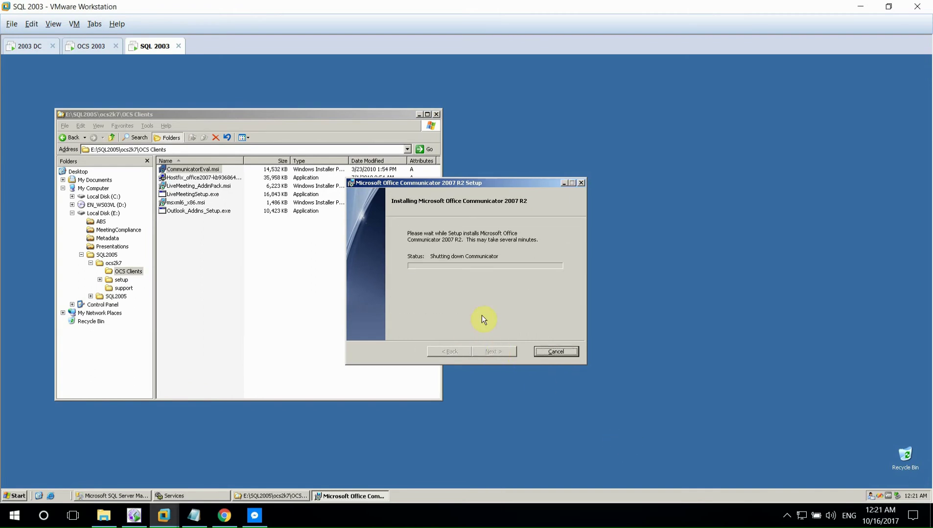
{"action": "left_click", "coordinate": [80, 49]}
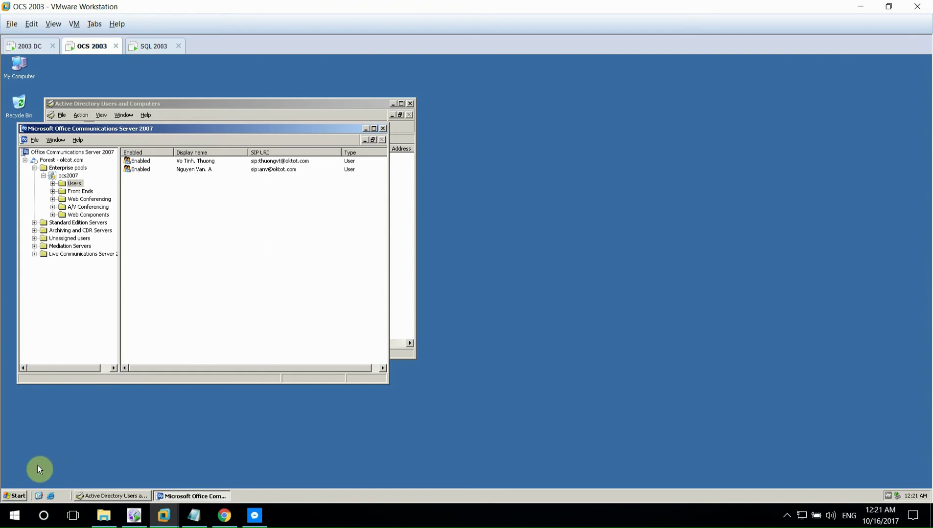
- On the OCS 2003 VM, run CommunicatorEval.msi from E:\ocs2k7\OCS Clients
{"action": "left_click", "coordinate": [16, 496]}
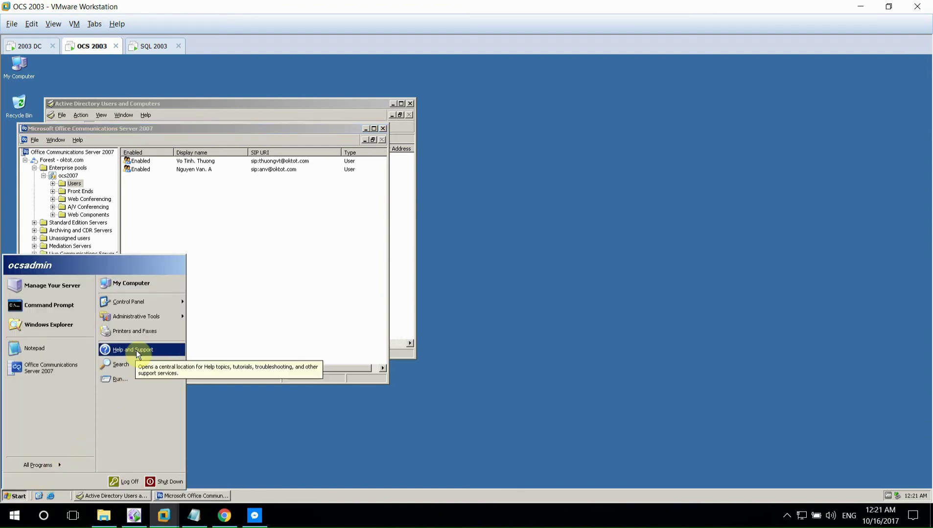
{"action": "left_click", "coordinate": [42, 465]}
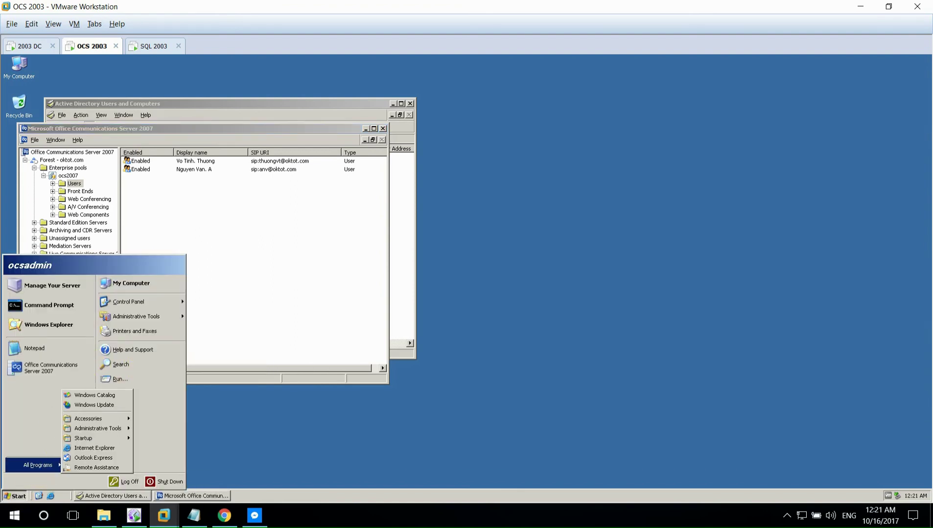
{"action": "mouse_move", "coordinate": [120, 420]}
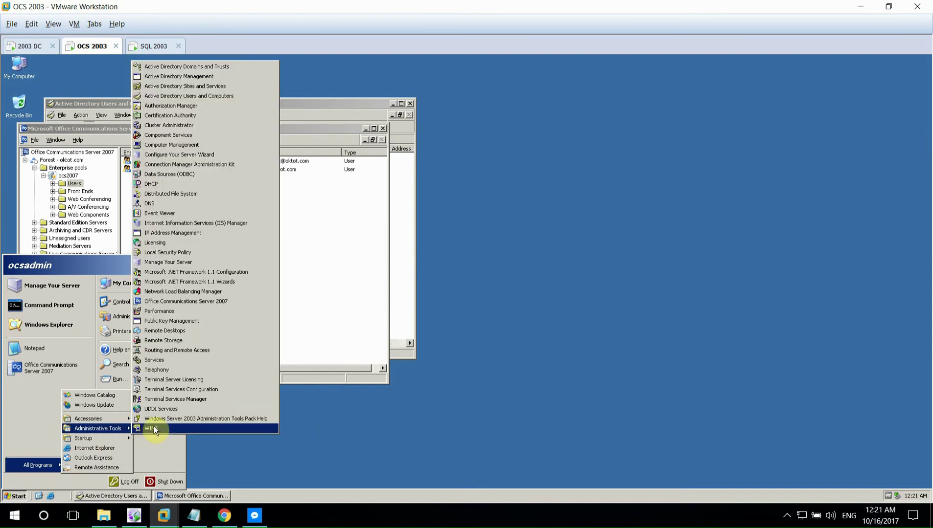
{"action": "left_click", "coordinate": [205, 430]}
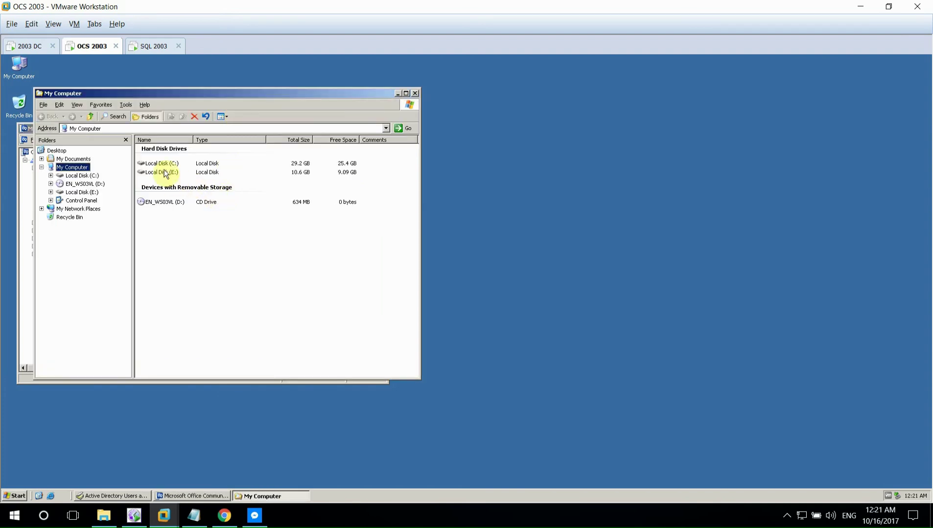
{"action": "double_click", "coordinate": [163, 172]}
{"action": "double_click", "coordinate": [153, 147]}
{"action": "double_click", "coordinate": [154, 147]}
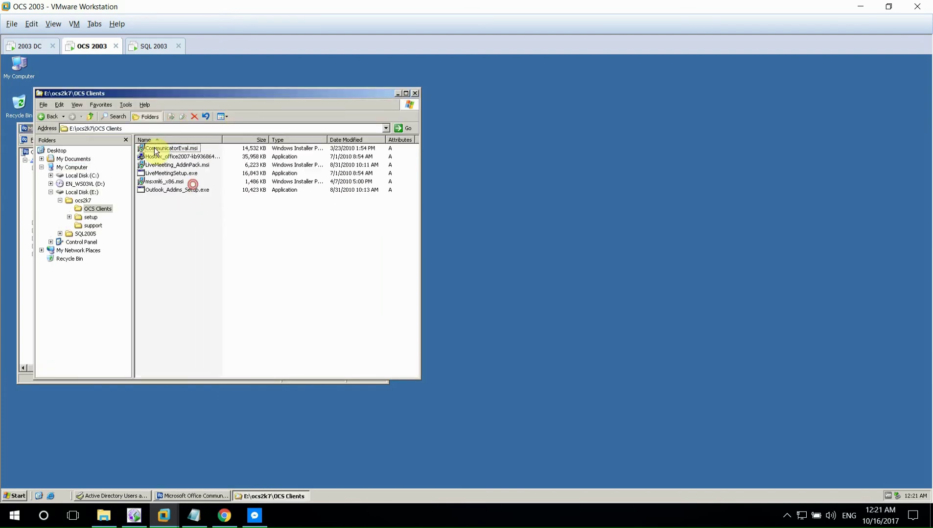
{"action": "double_click", "coordinate": [154, 148]}
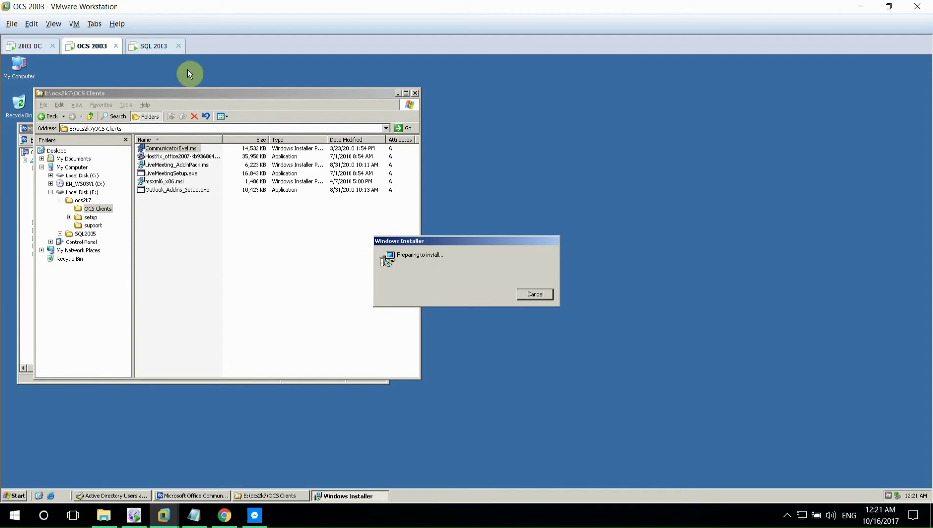
- On SQL 2003, finish setup and launch Microsoft Office Communicator 2007 R2 from All Programs
{"action": "key", "text": "ctrl+Tab"}
{"action": "left_click", "coordinate": [493, 351]}
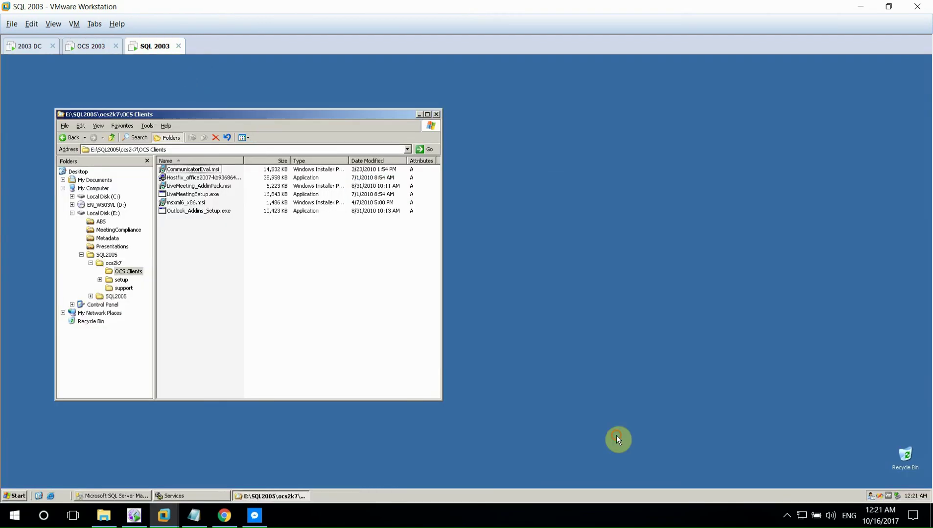
{"action": "left_click", "coordinate": [20, 497]}
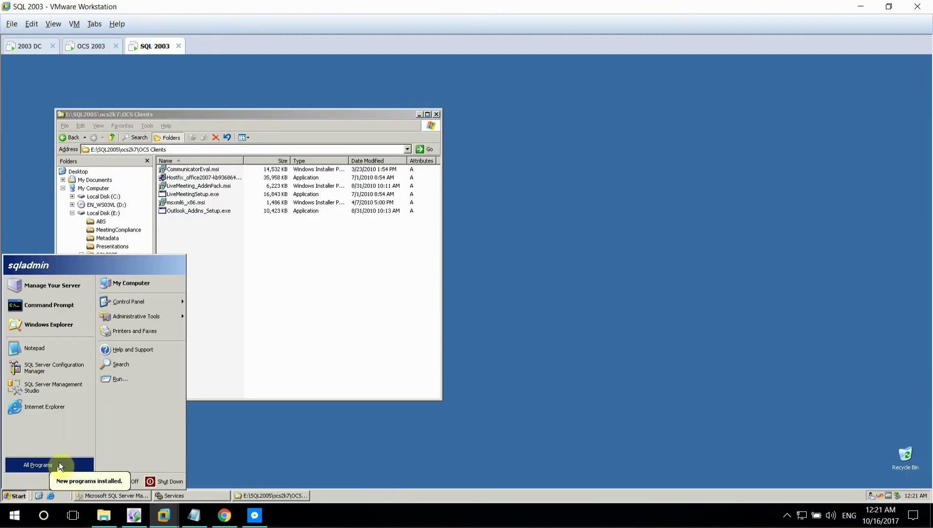
{"action": "mouse_move", "coordinate": [59, 468]}
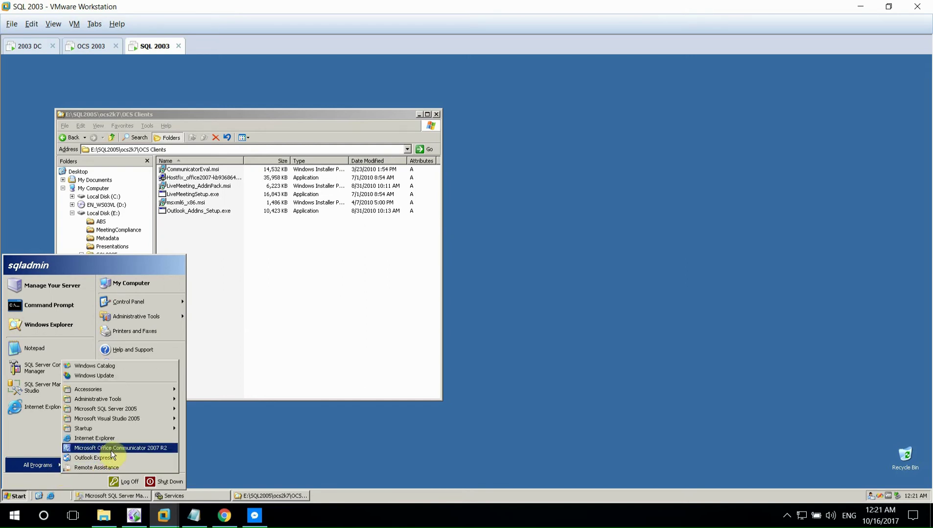
{"action": "left_click", "coordinate": [111, 451]}
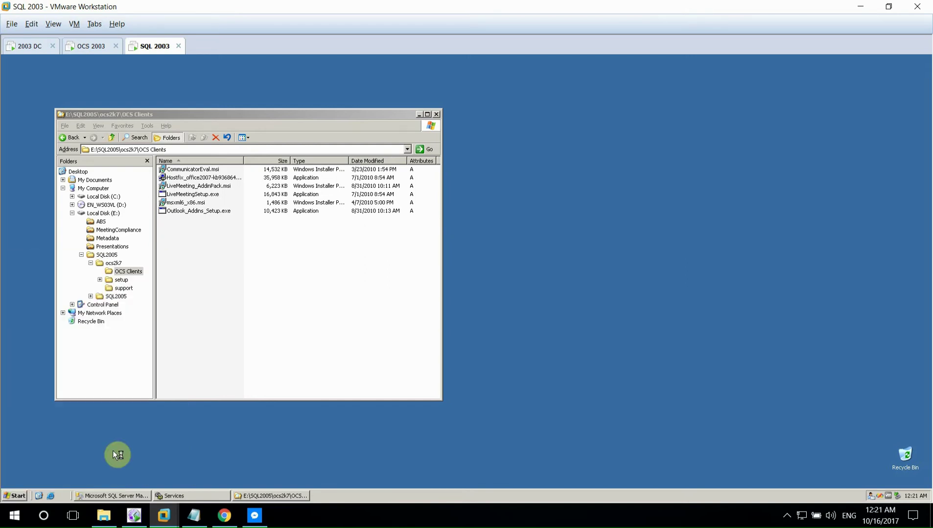
- On OCS 2003, accept the license and install Communicator into the default folder
{"action": "left_click", "coordinate": [87, 49]}
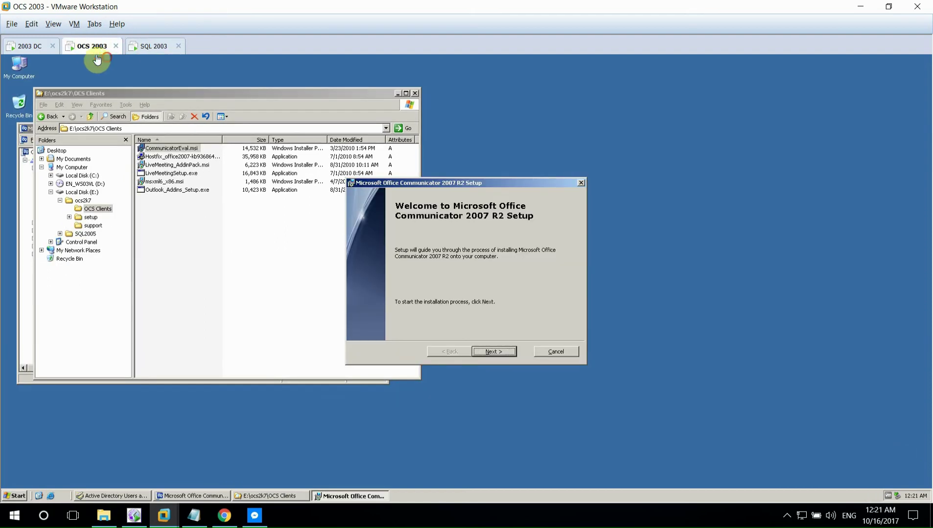
{"action": "left_click", "coordinate": [495, 352]}
{"action": "left_click", "coordinate": [430, 311]}
{"action": "left_click", "coordinate": [493, 352]}
{"action": "left_click", "coordinate": [487, 353]}
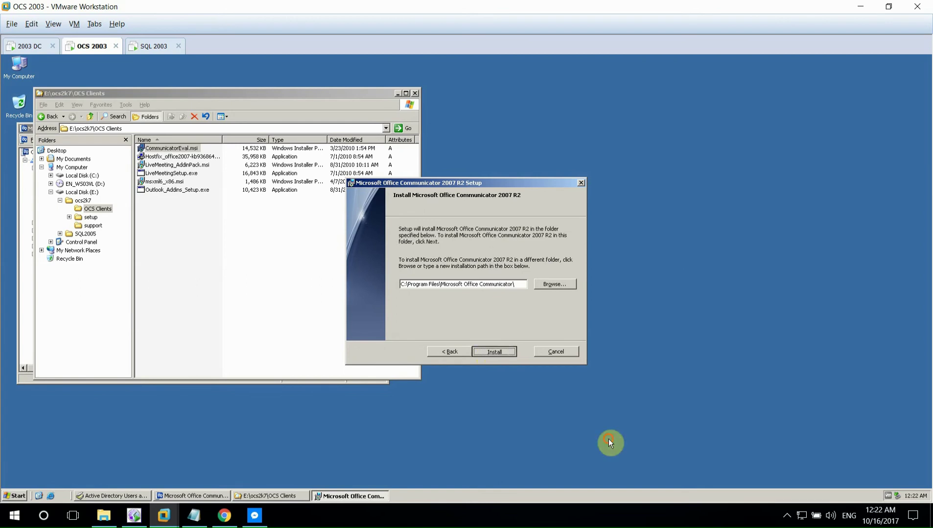
{"action": "left_click", "coordinate": [153, 46]}
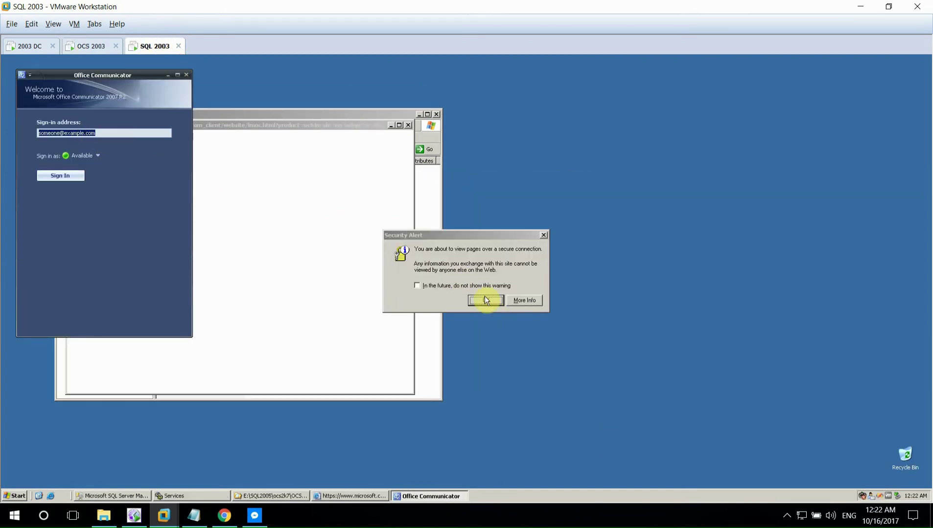
- Dismiss the security alert and sign in with the first pool user's address, user name and password
{"action": "left_click", "coordinate": [482, 289]}
{"action": "left_click", "coordinate": [481, 300]}
{"action": "left_click", "coordinate": [45, 193]}
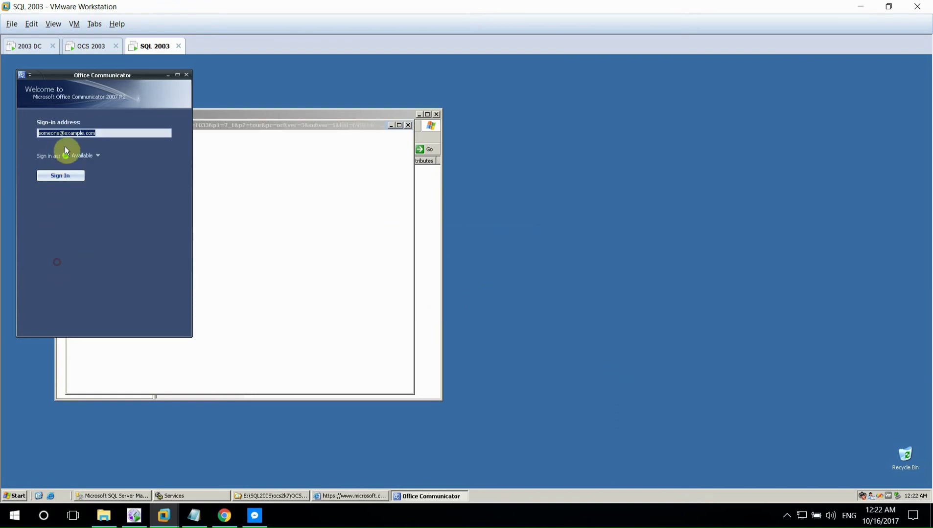
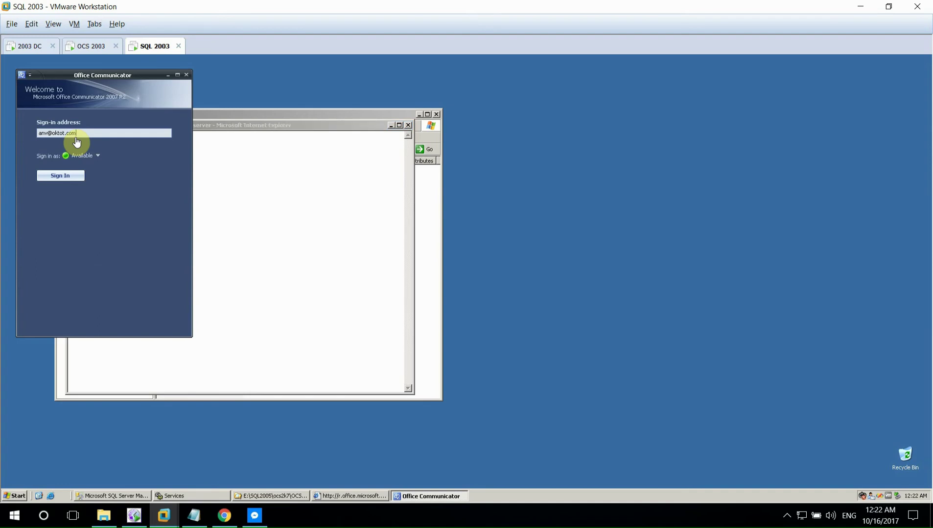
{"action": "key", "text": "Return"}
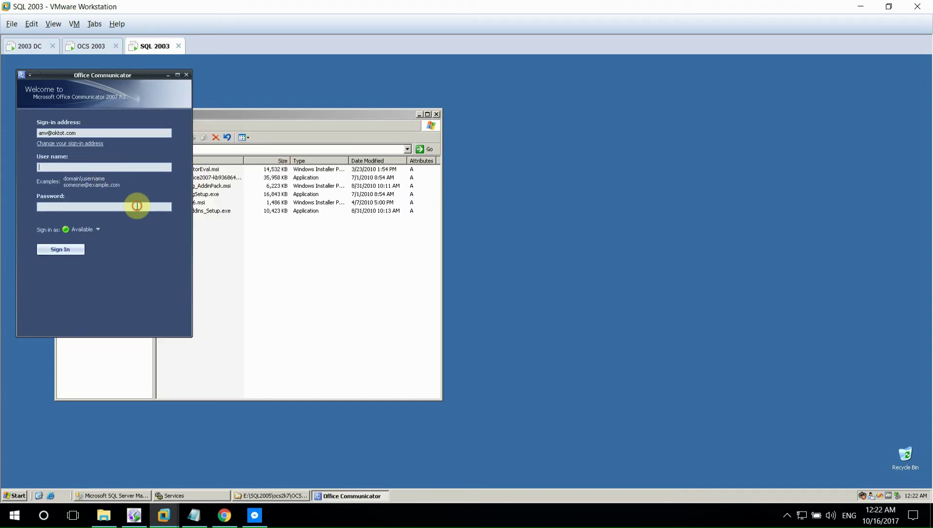
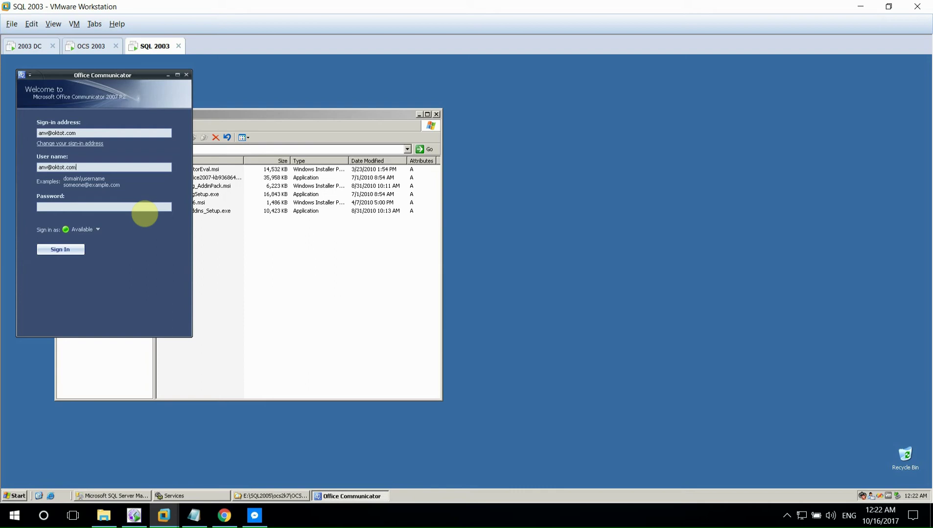
{"action": "left_click", "coordinate": [72, 206]}
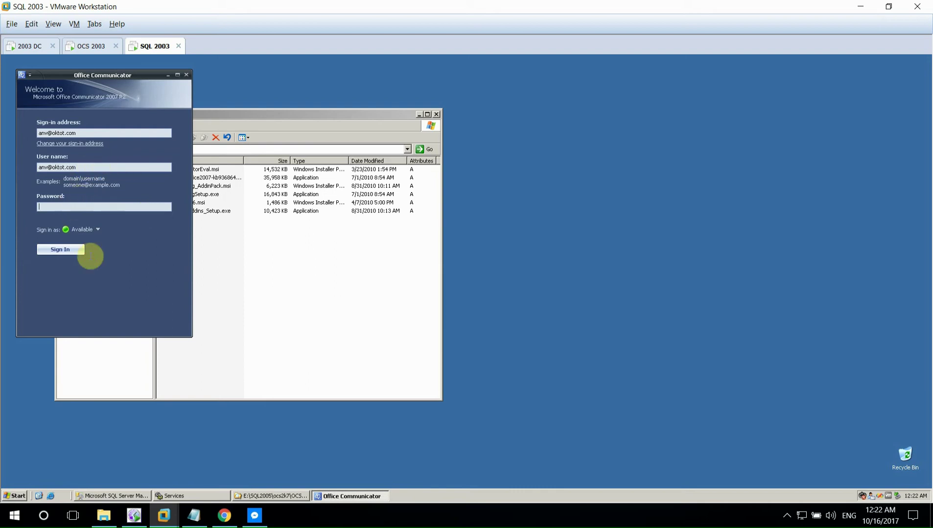
{"action": "type", "text": "***"}
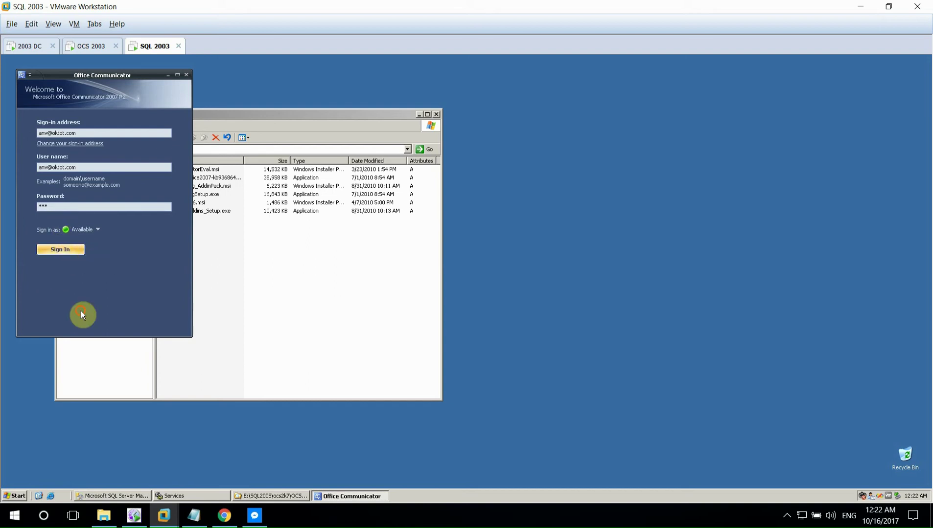
{"action": "key", "text": "Return"}
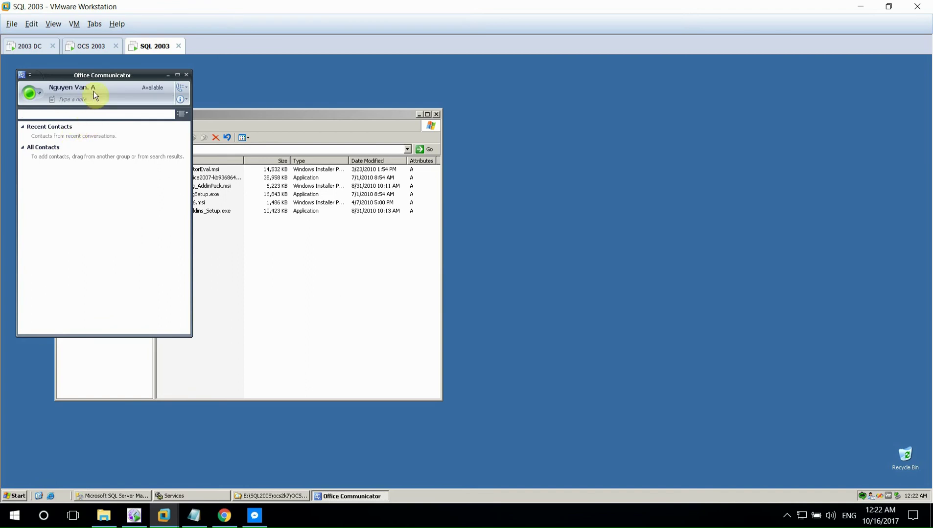
- Centre the Communicator window on screen and close the file browser
{"action": "left_click", "coordinate": [36, 93]}
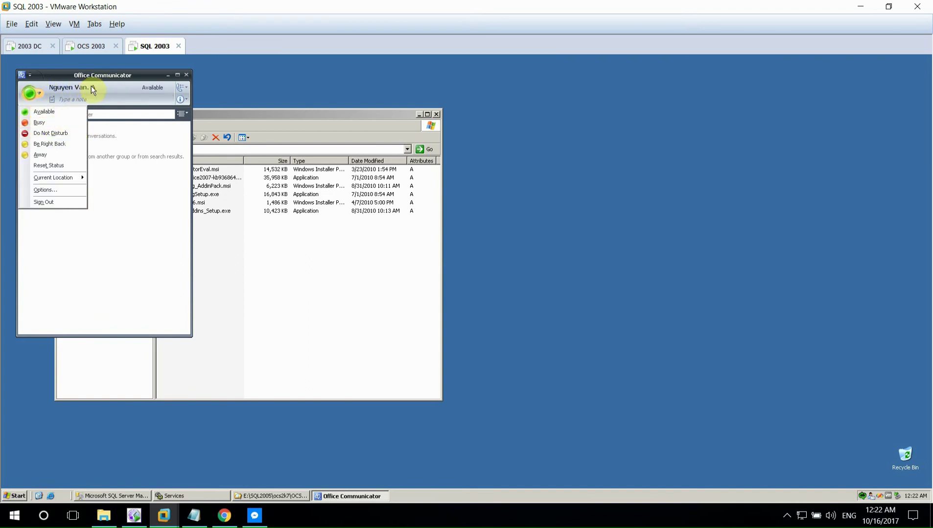
{"action": "left_click", "coordinate": [181, 99]}
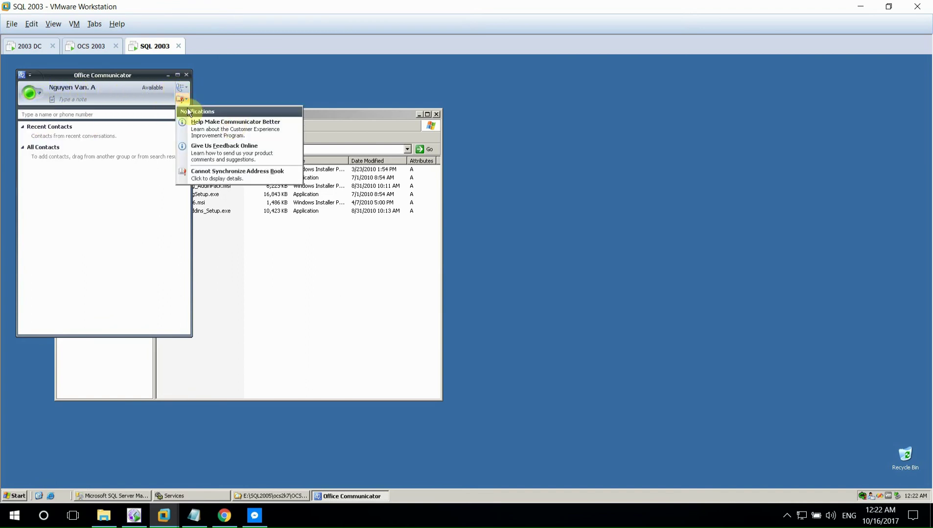
{"action": "left_click", "coordinate": [62, 99]}
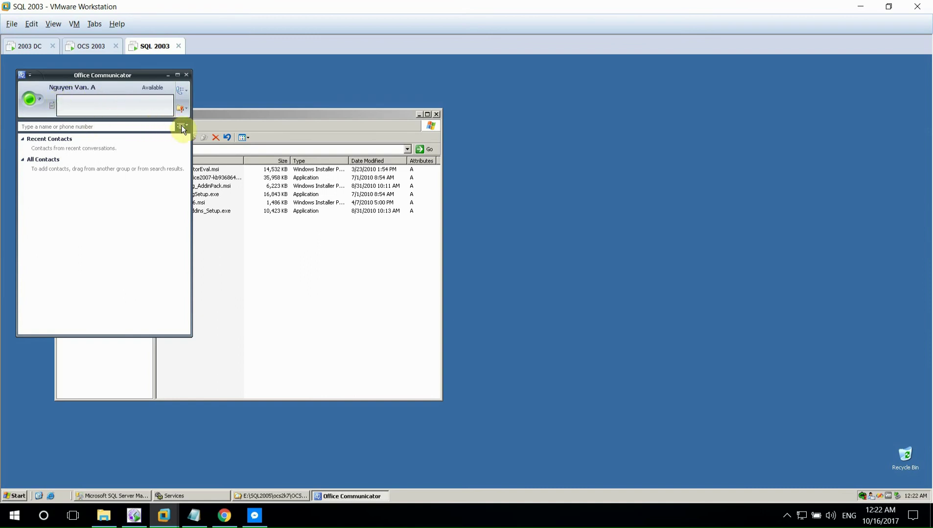
{"action": "key", "text": "Return"}
{"action": "left_click_drag", "start_coordinate": [126, 73], "coordinate": [427, 119]}
{"action": "left_click", "coordinate": [437, 114]}
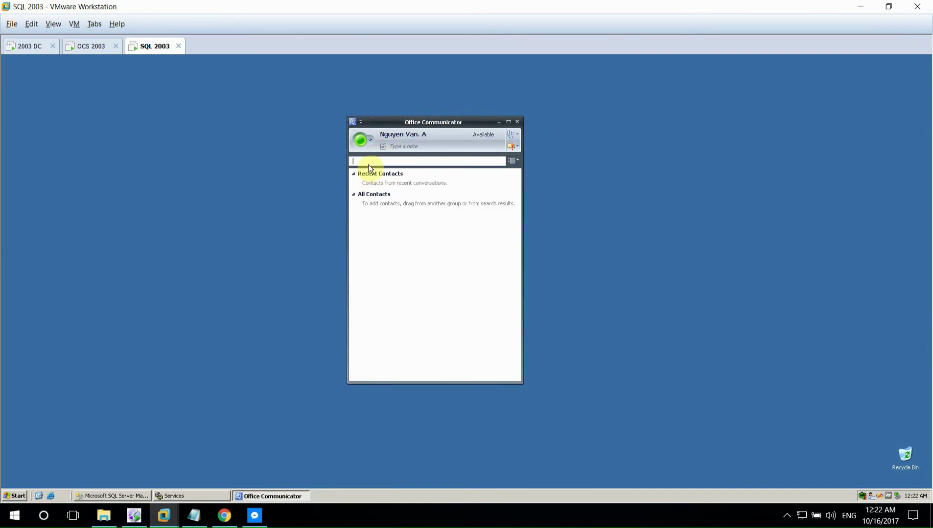
- Add the second pool user's sign-in address as a contact in the default group, then finish the OCS 2003 install
{"action": "left_click", "coordinate": [360, 122]}
{"action": "mouse_move", "coordinate": [392, 131]}
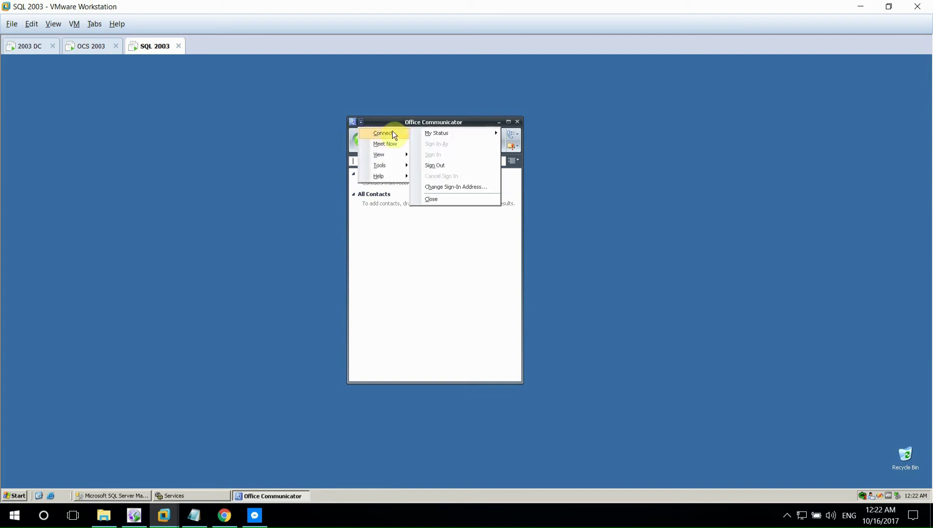
{"action": "mouse_move", "coordinate": [425, 132]}
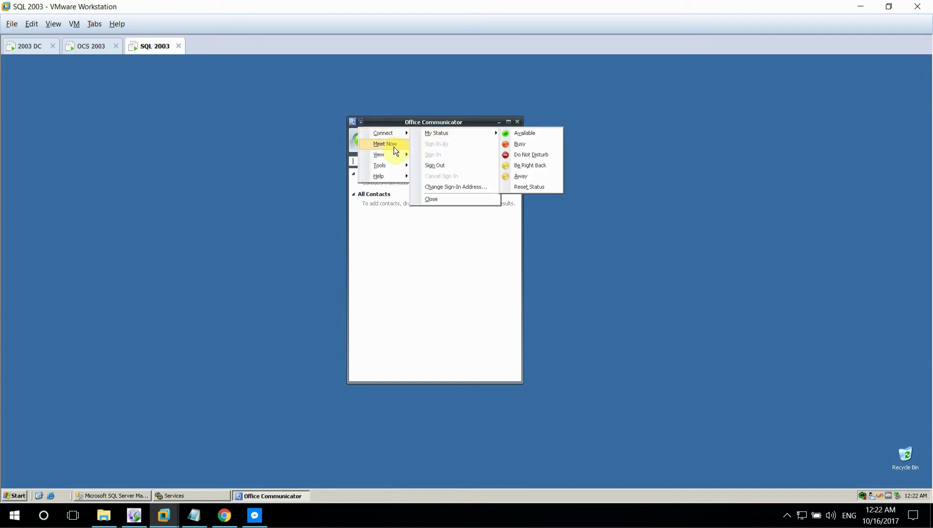
{"action": "mouse_move", "coordinate": [395, 154]}
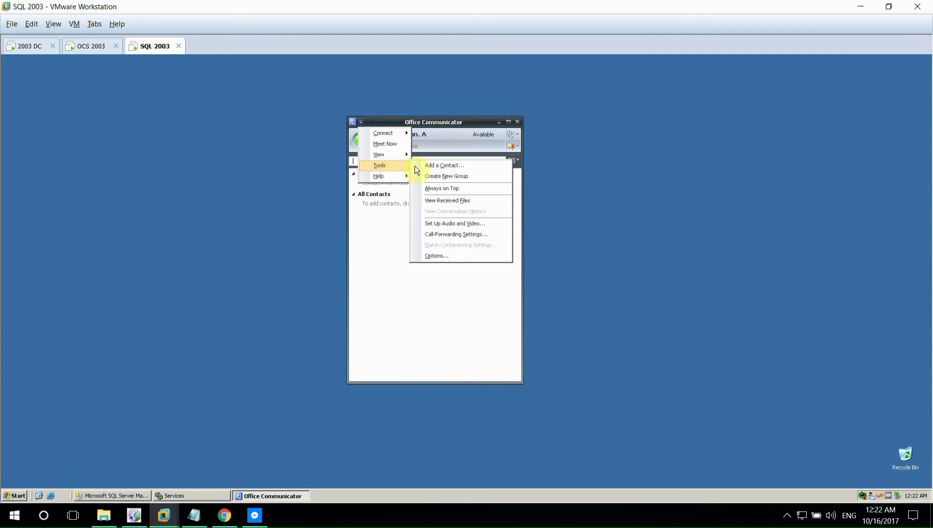
{"action": "left_click", "coordinate": [418, 167]}
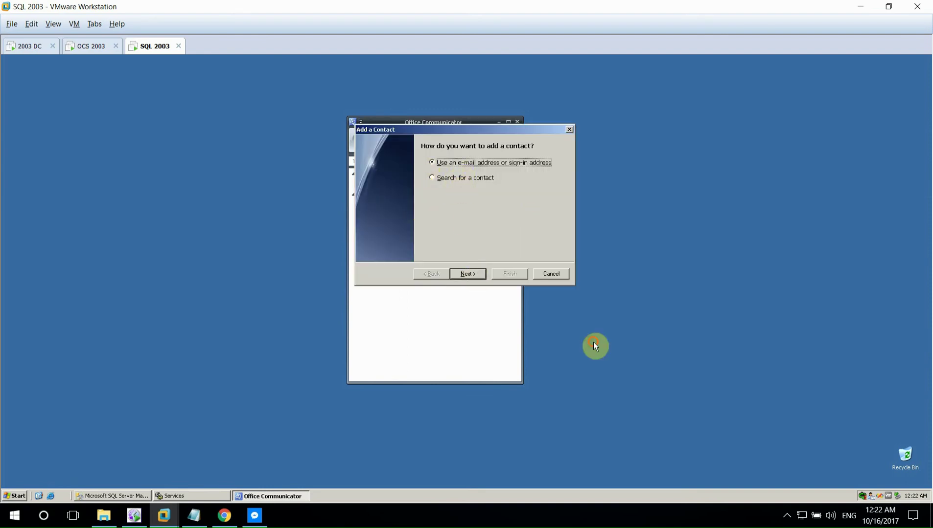
{"action": "key", "text": "Return"}
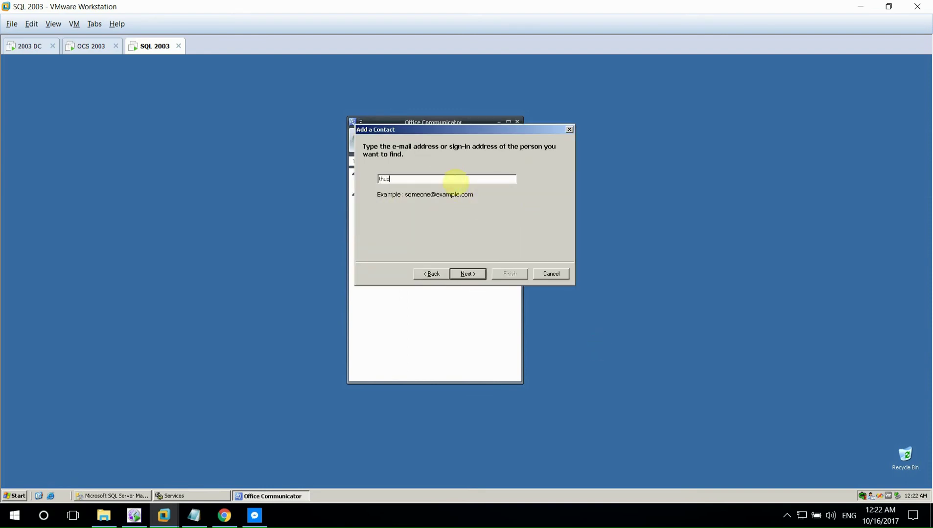
{"action": "left_click", "coordinate": [468, 272]}
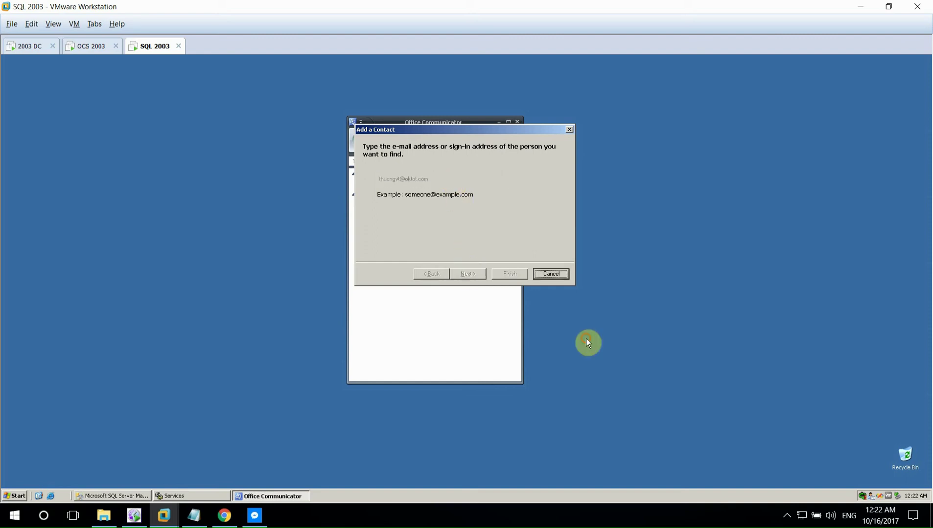
{"action": "key", "text": "Return"}
{"action": "key", "text": "Return"}
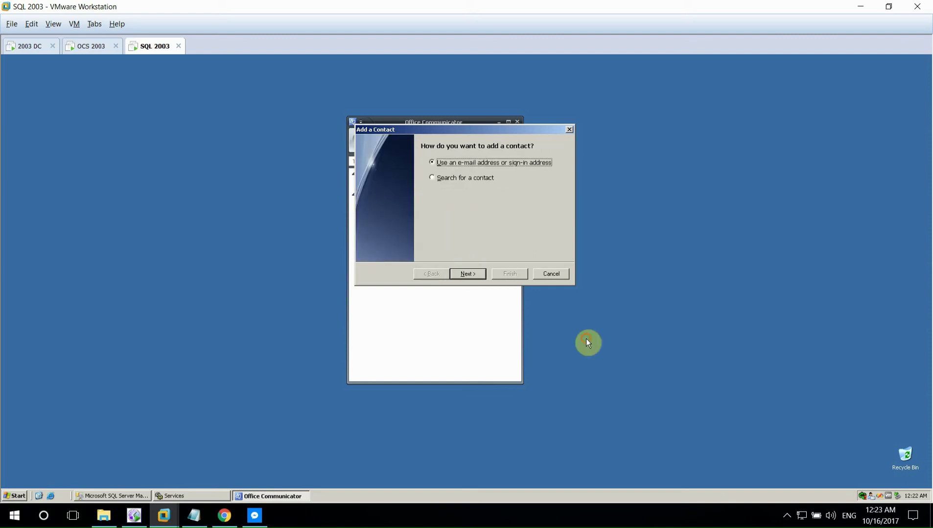
{"action": "key", "text": "Return"}
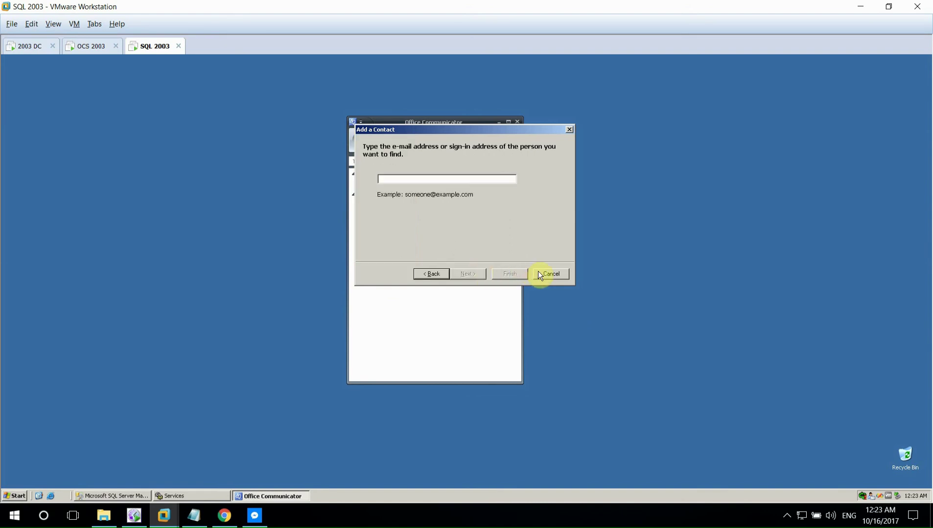
{"action": "left_click", "coordinate": [538, 274]}
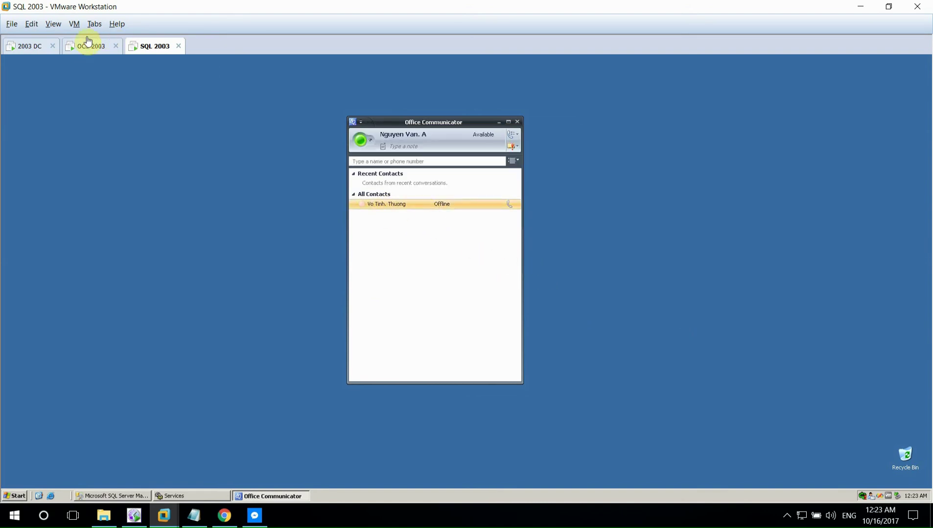
{"action": "left_click", "coordinate": [88, 43]}
{"action": "left_click", "coordinate": [484, 350]}
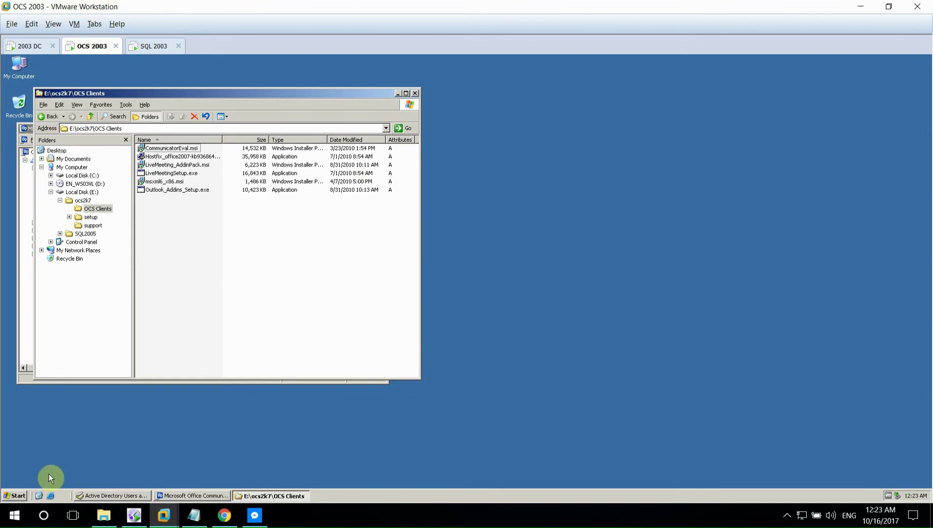
- Launch Office Communicator 2007 R2, dismiss the security alert and failed web page, and centre the window
{"action": "left_click", "coordinate": [39, 496]}
{"action": "left_click", "coordinate": [20, 494]}
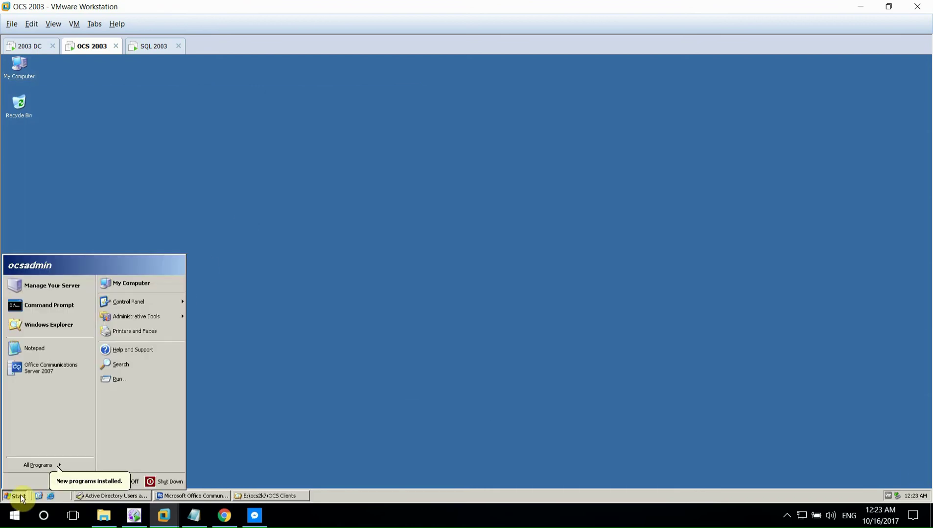
{"action": "mouse_move", "coordinate": [49, 465]}
{"action": "left_click", "coordinate": [122, 448]}
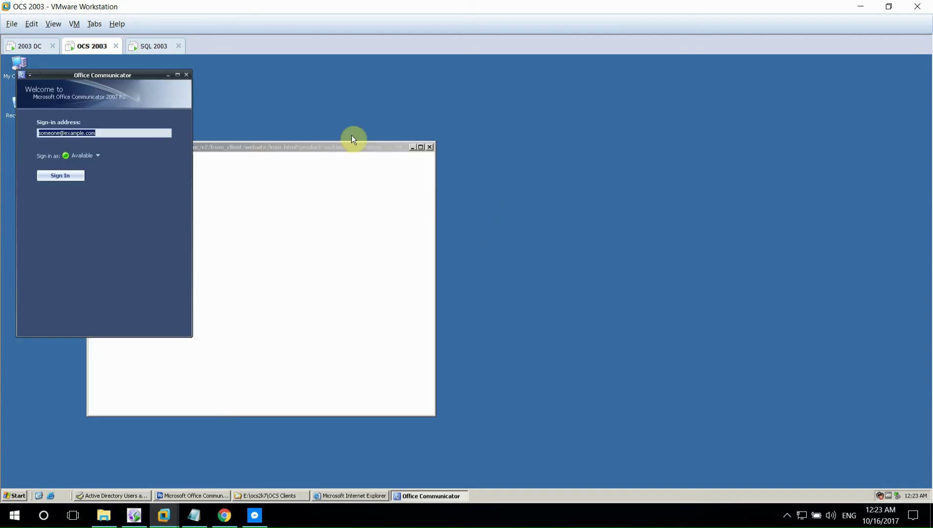
{"action": "left_click", "coordinate": [486, 300]}
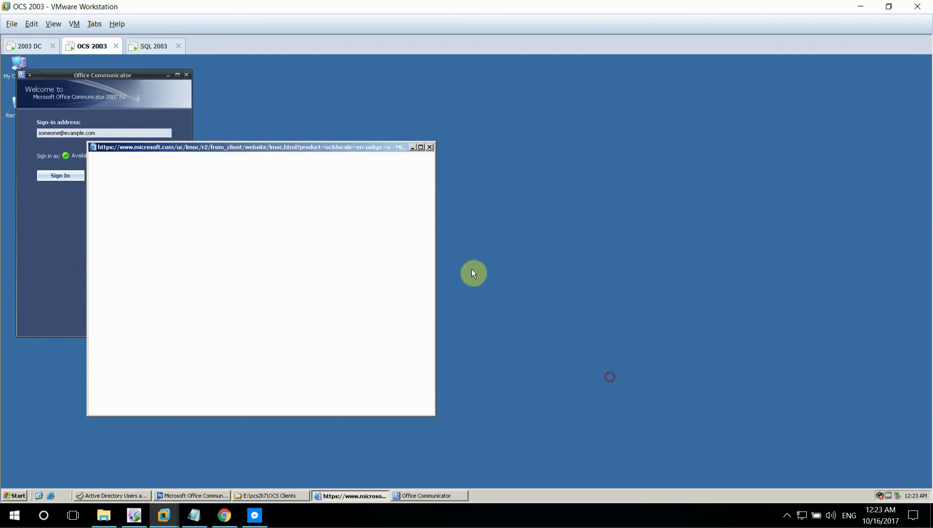
{"action": "left_click", "coordinate": [429, 148]}
{"action": "left_click_drag", "start_coordinate": [131, 75], "coordinate": [496, 158]}
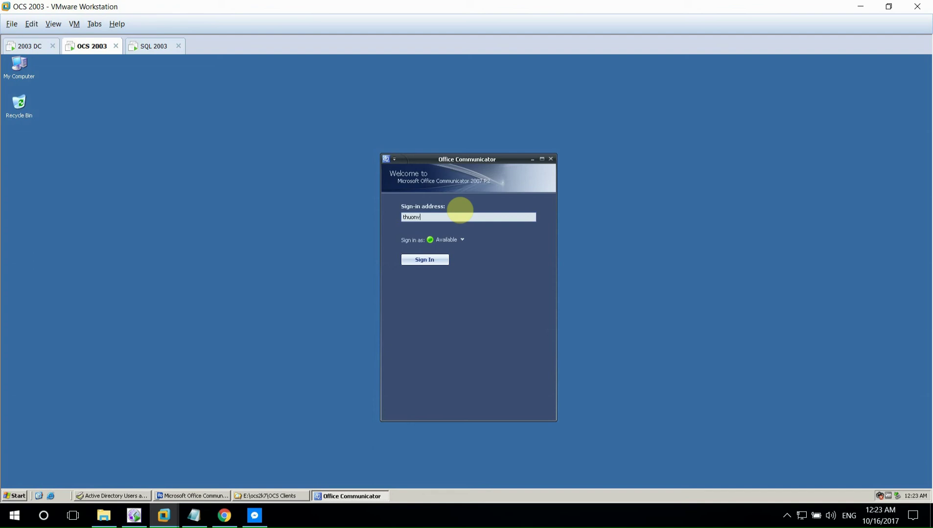
- Sign in with the second pool user's address, user name and password
{"action": "key", "text": "Return"}
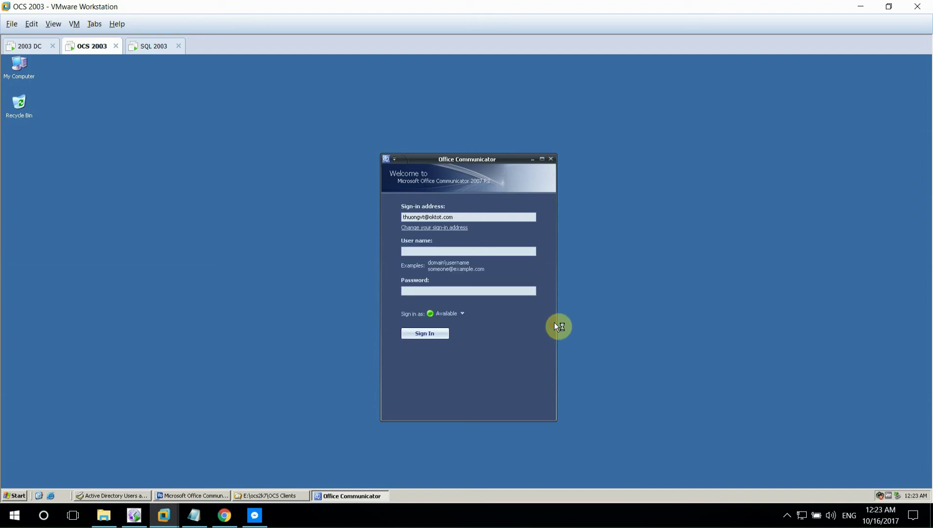
{"action": "key", "text": "Tab"}
{"action": "type", "text": "**"}
{"action": "key", "text": "Return"}
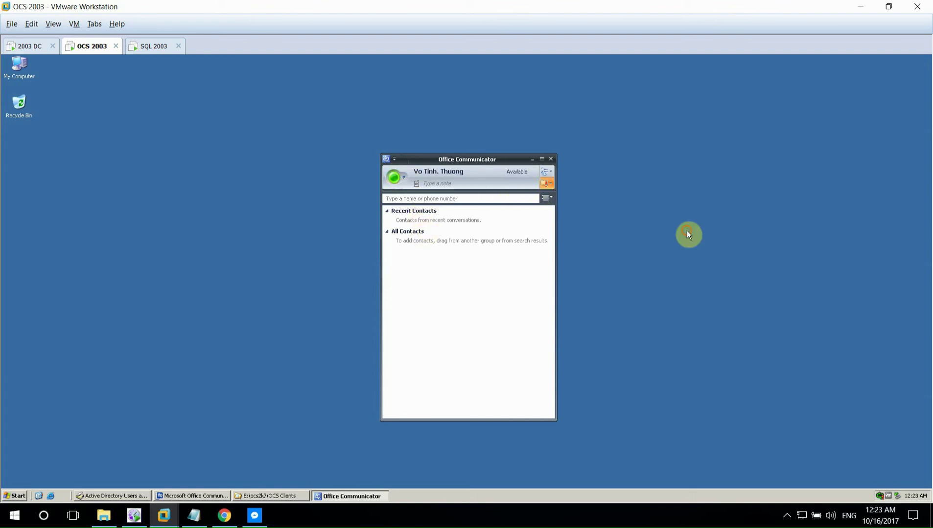
- Accept the first pool user's contact request, adding them back, and open a chat with them
{"action": "left_click", "coordinate": [544, 184]}
{"action": "left_click", "coordinate": [468, 217]}
{"action": "left_click", "coordinate": [394, 159]}
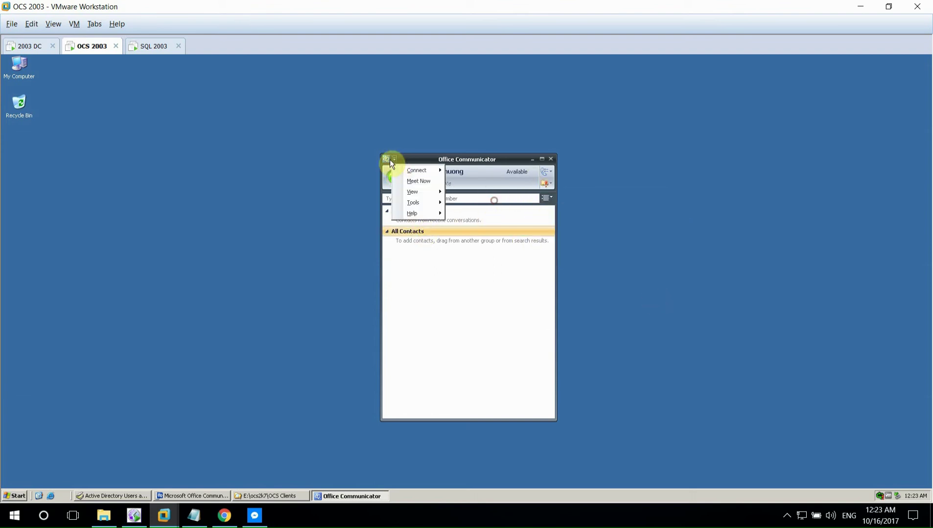
{"action": "left_click", "coordinate": [484, 199]}
{"action": "left_click", "coordinate": [394, 160]}
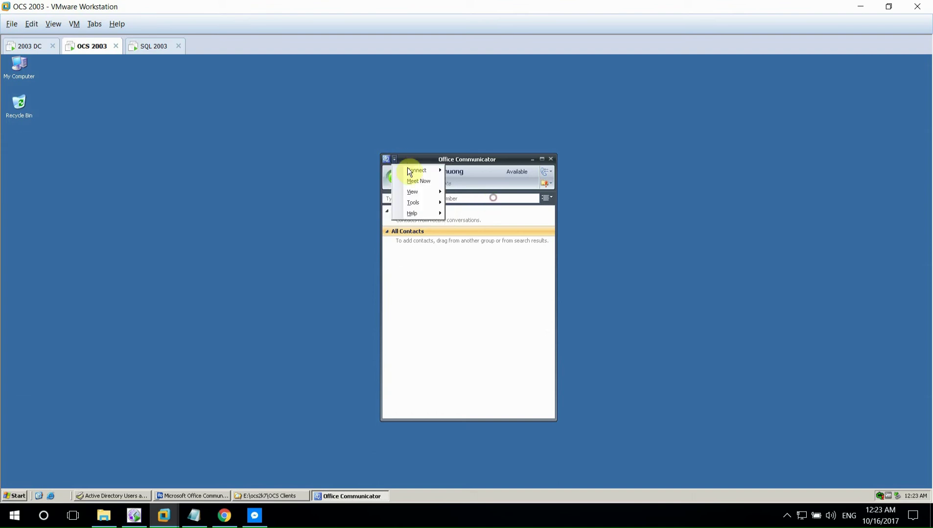
{"action": "mouse_move", "coordinate": [423, 172]}
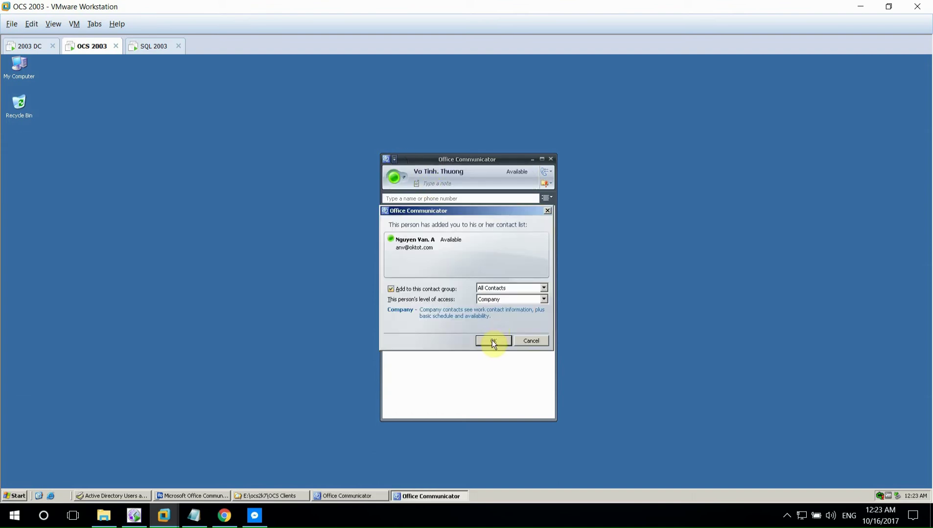
{"action": "left_click", "coordinate": [468, 241]}
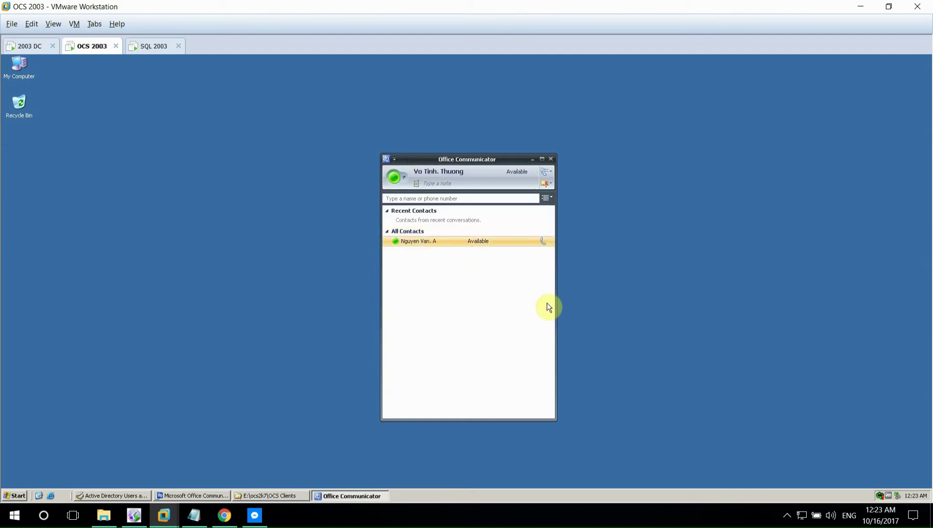
{"action": "double_click", "coordinate": [500, 242]}
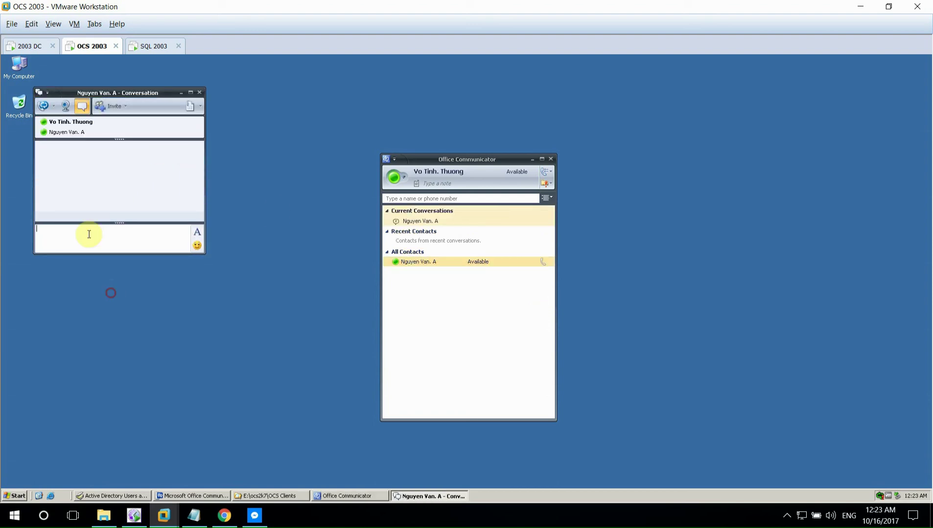
- Exchange greetings between the OCS 2003 and SQL 2003 Communicators
{"action": "type", "text": "hi An"}
{"action": "key", "text": "Return"}
{"action": "left_click", "coordinate": [149, 46]}
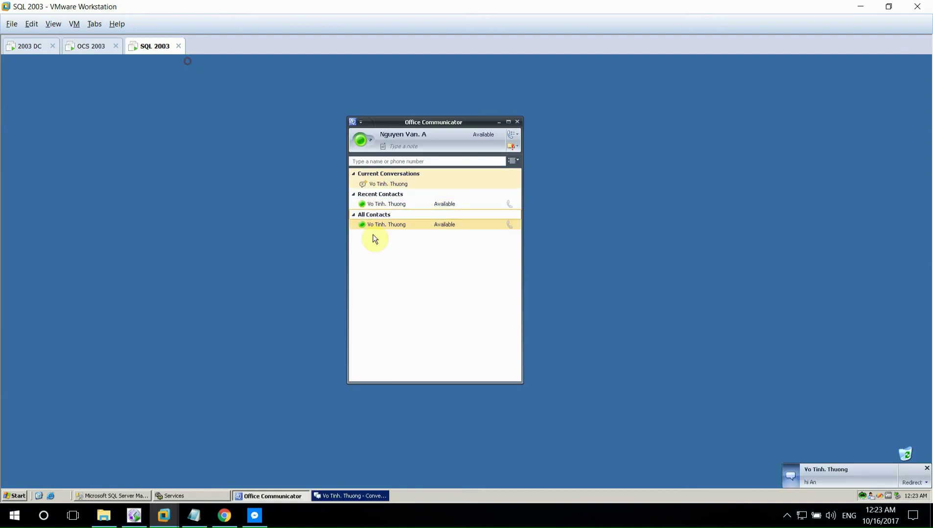
{"action": "left_click", "coordinate": [831, 476]}
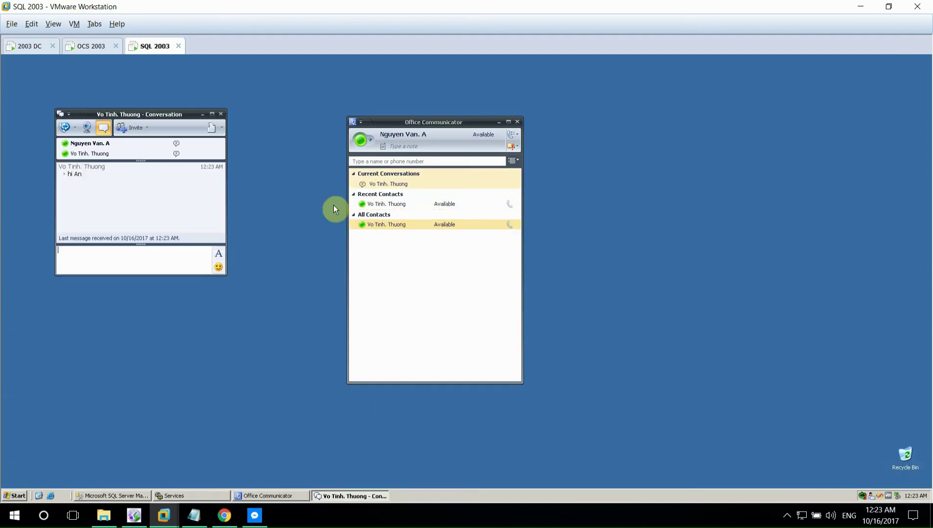
{"action": "left_click", "coordinate": [130, 247]}
{"action": "type", "text": "hi Thuo"}
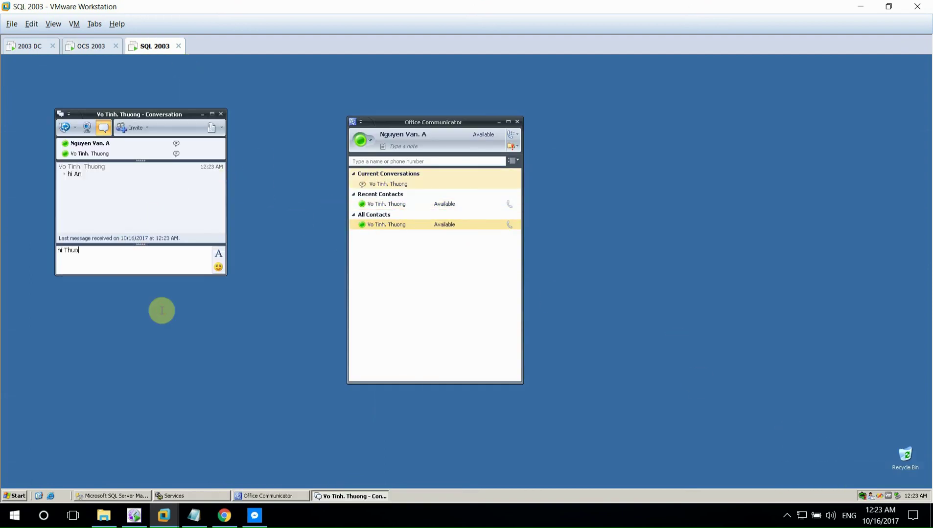
{"action": "type", "text": "ng"}
{"action": "key", "text": "Return"}
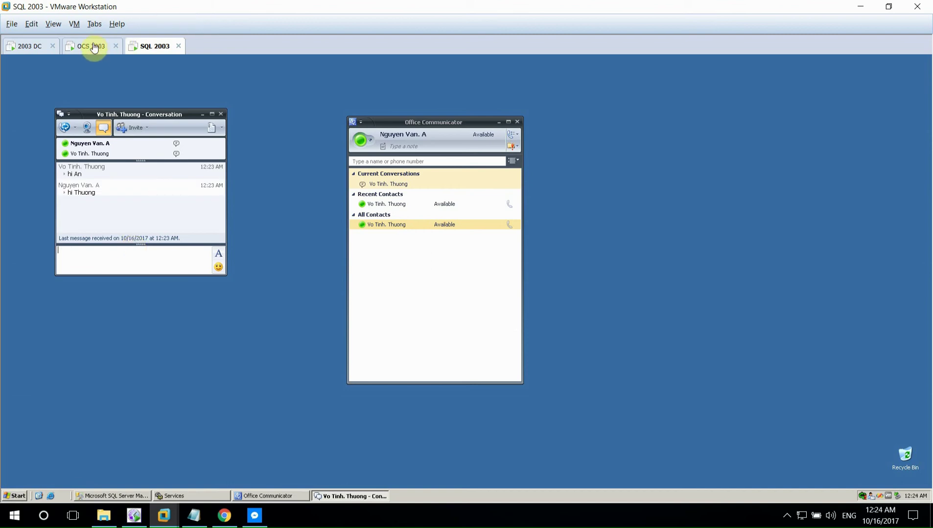
- Send 'Thiet lap OCS Chat Meeting thanh cong!' from OCS 2003 and reply 'Yes, I see!' from SQL 2003
{"action": "left_click", "coordinate": [93, 46]}
{"action": "type", "text": "Thiet lap"}
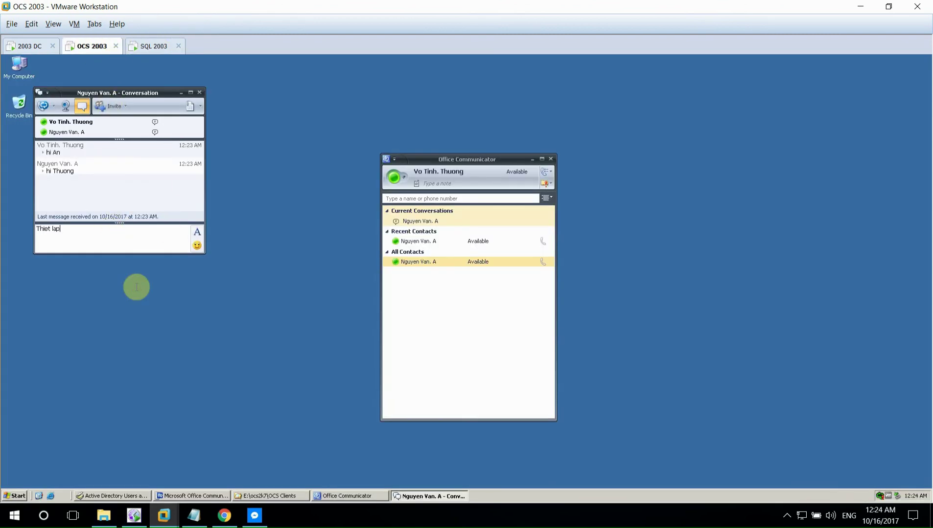
{"action": "type", "text": " OCS Chat Meeting thanh go"}
{"action": "key", "text": "BackSpace"}
{"action": "key", "text": "BackSpace"}
{"action": "type", "text": "cong!"}
{"action": "key", "text": "Return"}
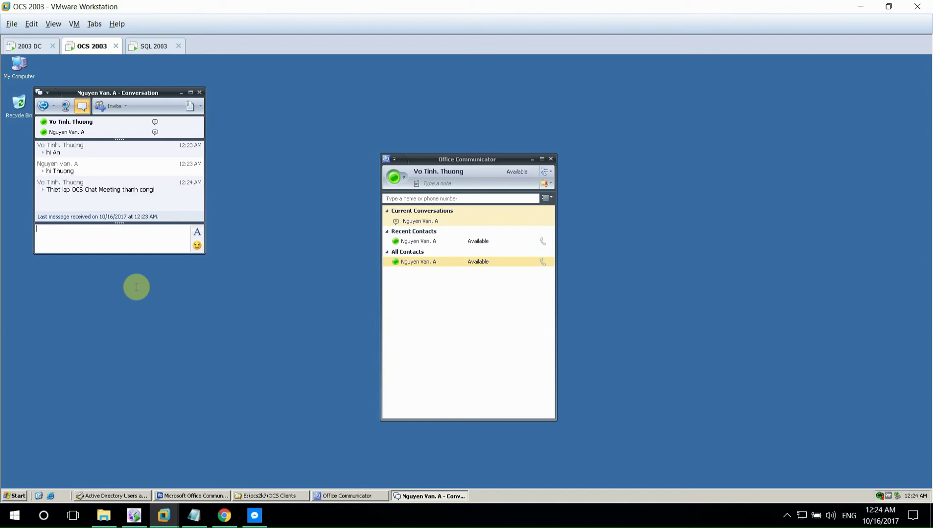
{"action": "left_click", "coordinate": [178, 50]}
{"action": "left_click", "coordinate": [171, 249]}
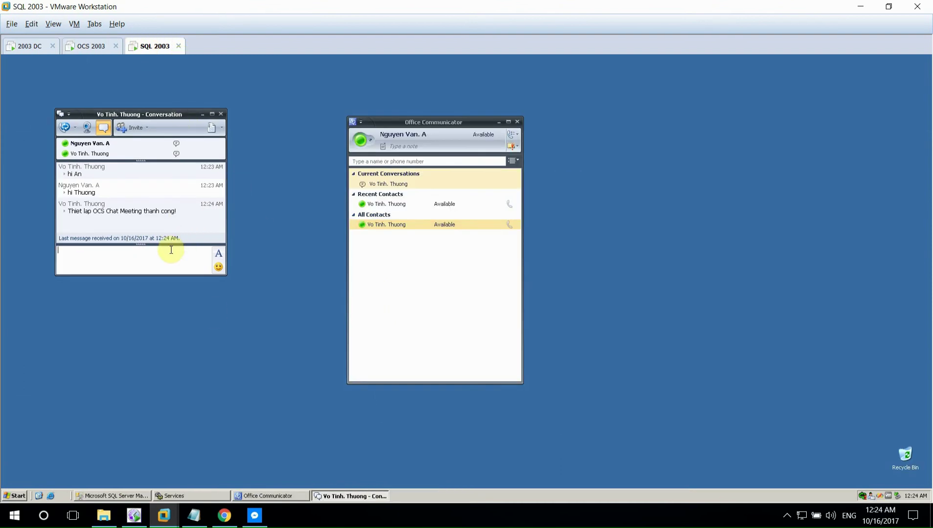
{"action": "type", "text": "Yes,"}
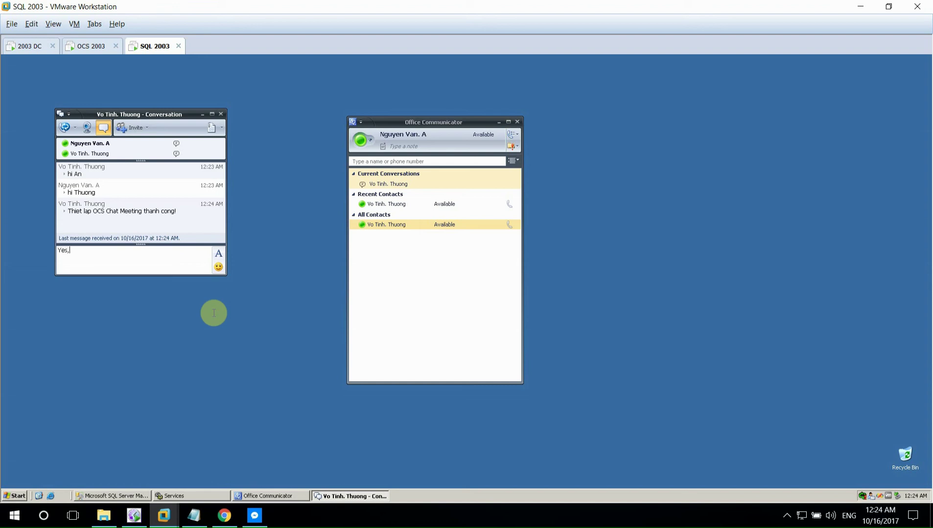
{"action": "type", "text": "see!"}
{"action": "key", "text": "Return"}
- From OCS 2003, send 'With thanks and kind regards' followed by a name sign-off
{"action": "left_click", "coordinate": [92, 46]}
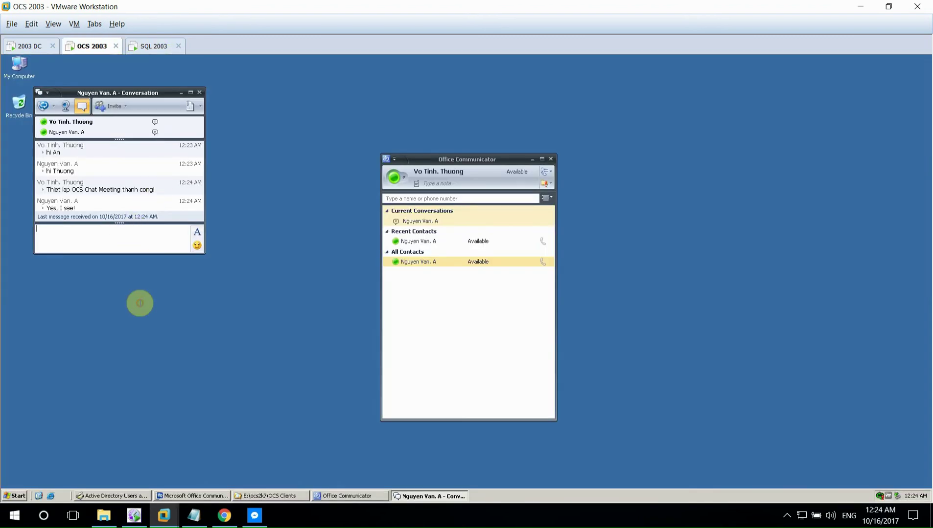
{"action": "type", "text": "With thanks and kind"}
{"action": "key", "text": "BackSpace"}
{"action": "key", "text": "BackSpace"}
{"action": "type", "text": "regards"}
{"action": "key", "text": "Return"}
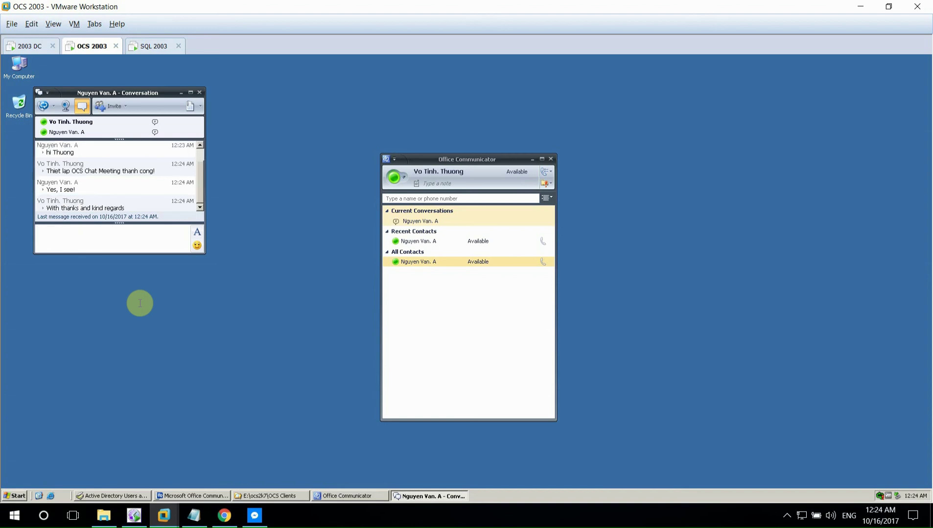
{"action": "type", "text": "Thuong"}
{"action": "key", "text": "Return"}
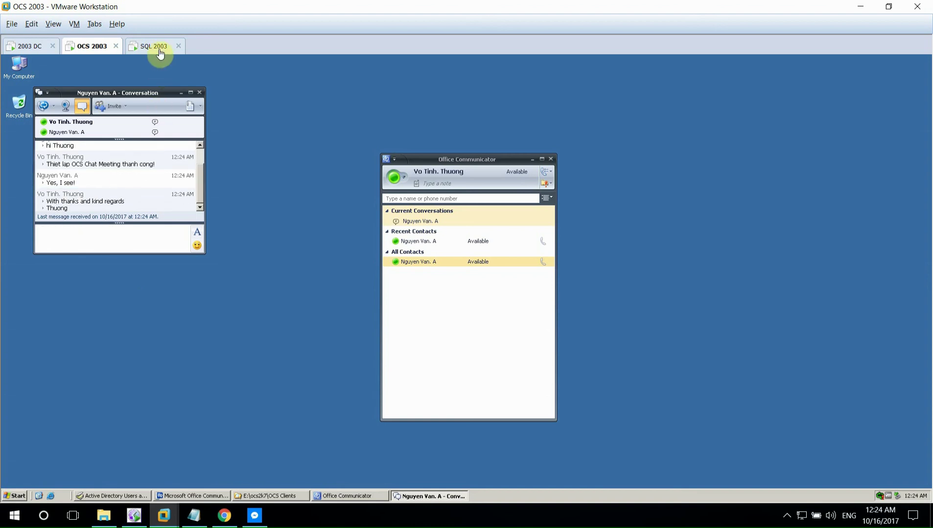
- From SQL 2003, reply 'From love with heart' followed by a name sign-off
{"action": "left_click", "coordinate": [160, 49]}
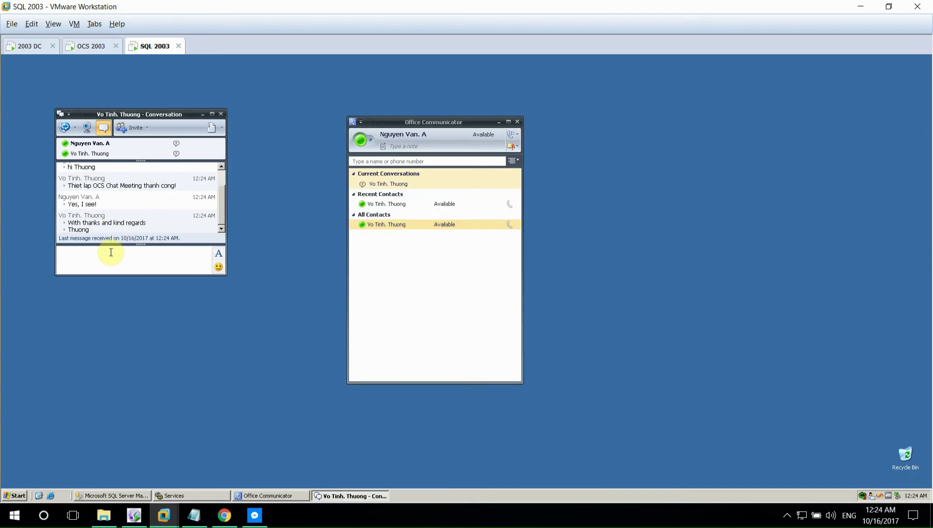
{"action": "type", "text": "Fomrlove with He"}
{"action": "key", "text": "BackSpace"}
{"action": "key", "text": "BackSpace"}
{"action": "key", "text": "BackSpace"}
{"action": "type", "text": "heart"}
{"action": "key", "text": "Return"}
{"action": "type", "text": "An"}
{"action": "key", "text": "Return"}
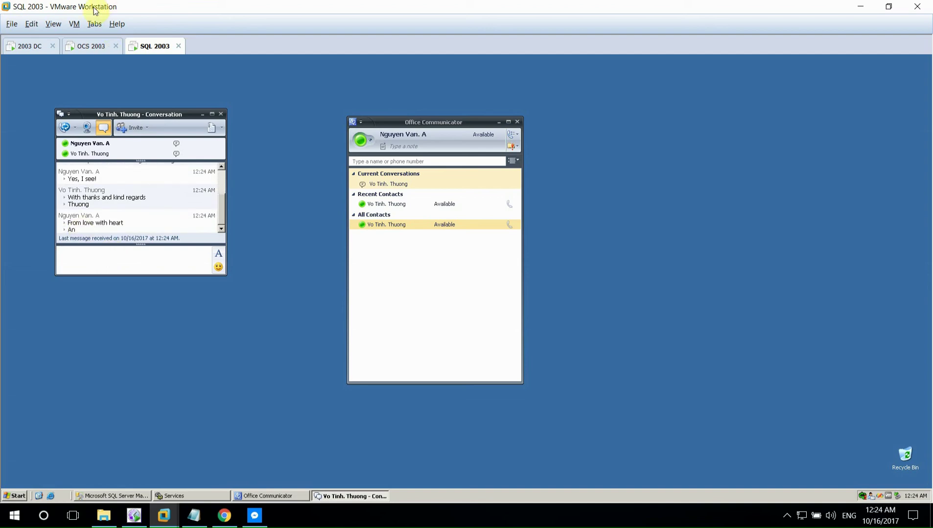
{"action": "left_click", "coordinate": [91, 47]}
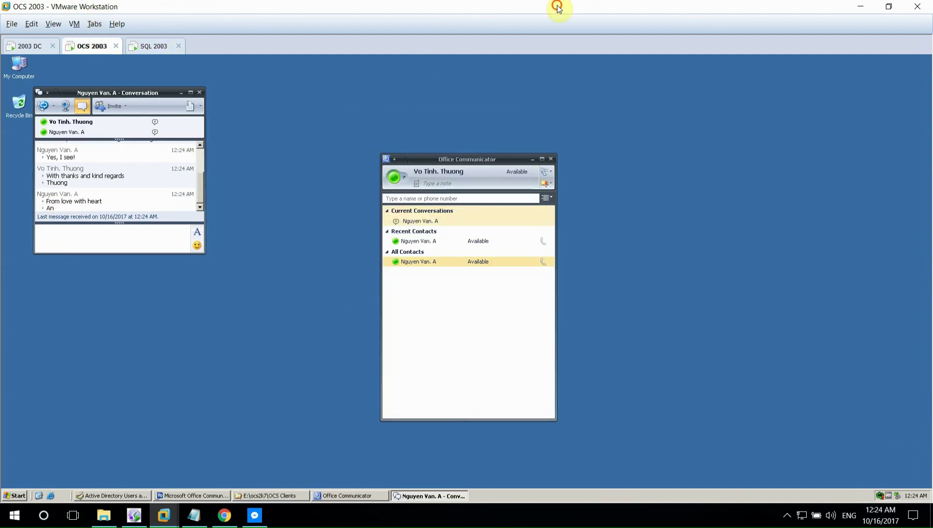
- Add a tab-indented THÀNH CÔNG line just above -----Kết thúc---- in the Lab-OCS notes
{"action": "left_click", "coordinate": [194, 516]}
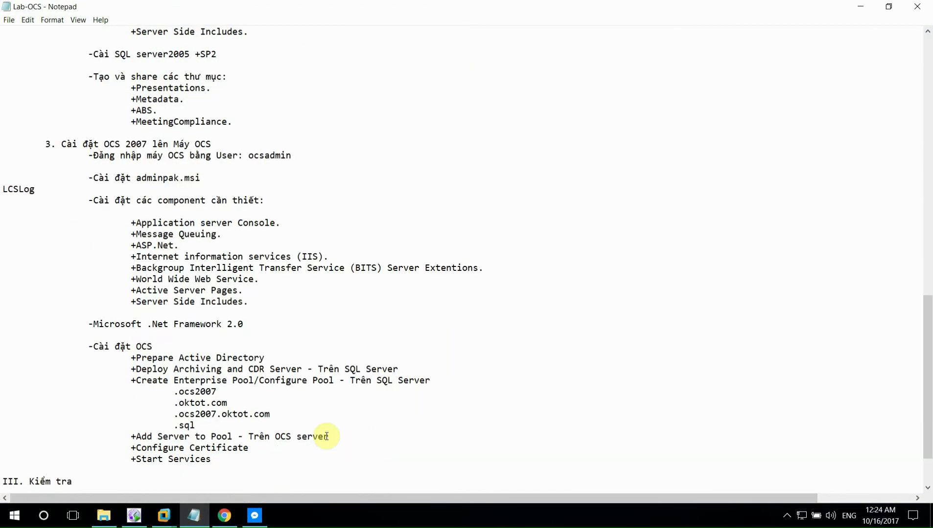
{"action": "scroll", "coordinate": [326, 437], "scroll_direction": "down", "scroll_amount": 2}
{"action": "left_click_drag", "start_coordinate": [386, 481], "coordinate": [482, 479]}
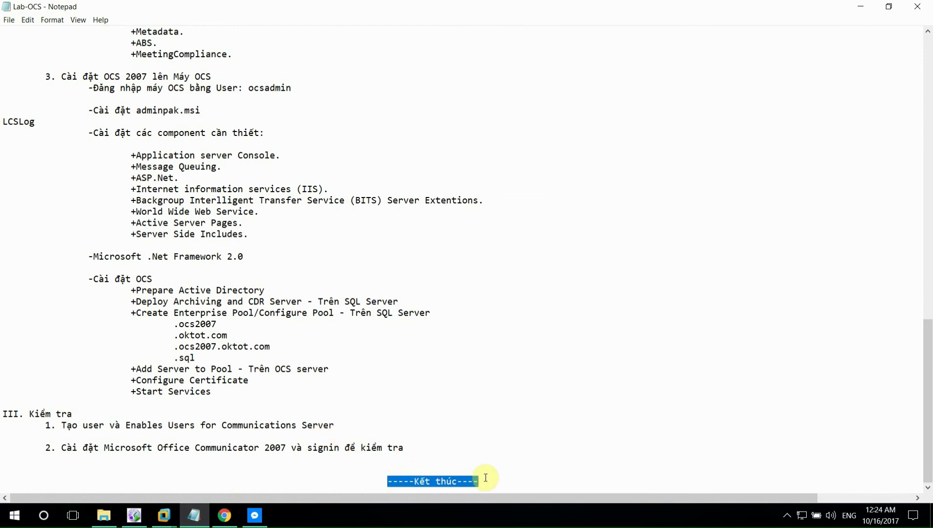
{"action": "left_click", "coordinate": [437, 464]}
{"action": "type", "text": "THANH"}
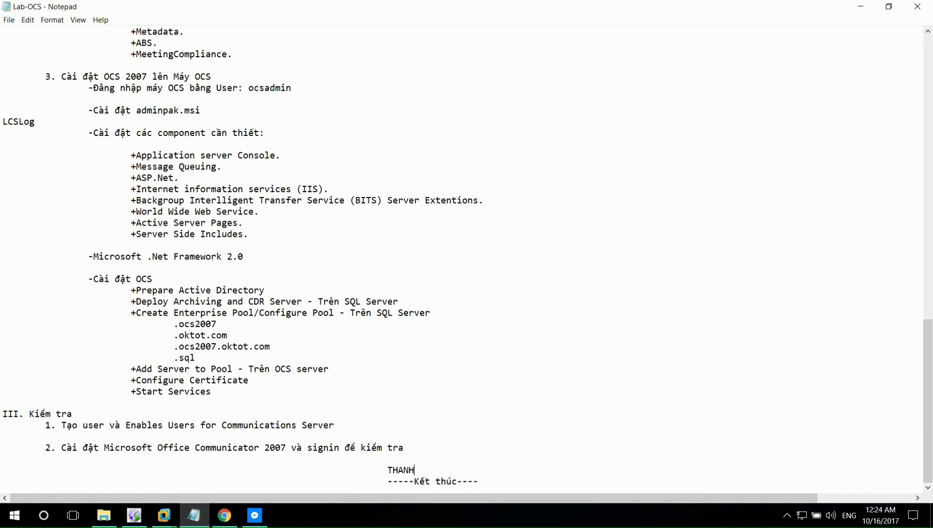
{"action": "type", "text": "F COONG"}
{"action": "left_click", "coordinate": [387, 481]}
{"action": "key", "text": "Return"}
{"action": "left_click", "coordinate": [389, 459]}
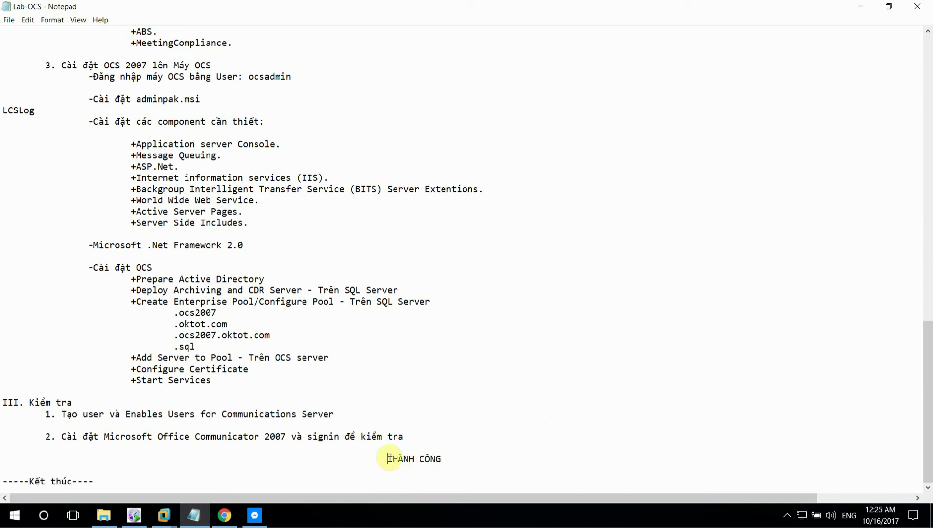
{"action": "key", "text": "Tab"}
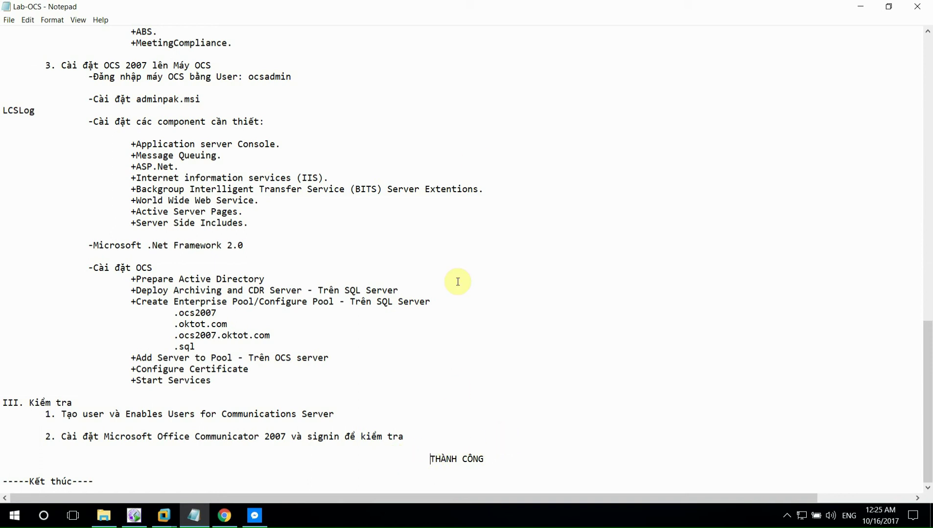
- Below THÀNH CÔNG, start an author line with the author's name and e-mail address
{"action": "left_click", "coordinate": [492, 456]}
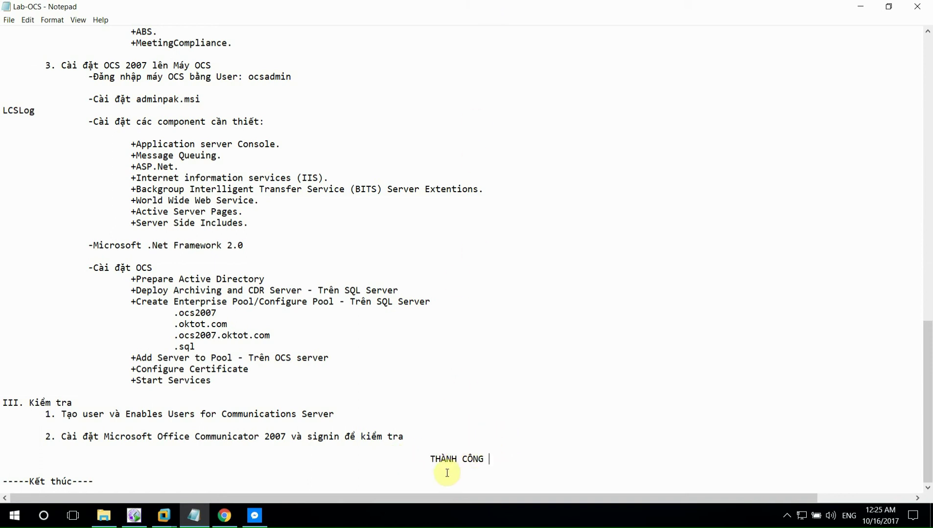
{"action": "key", "text": "ctrl+End"}
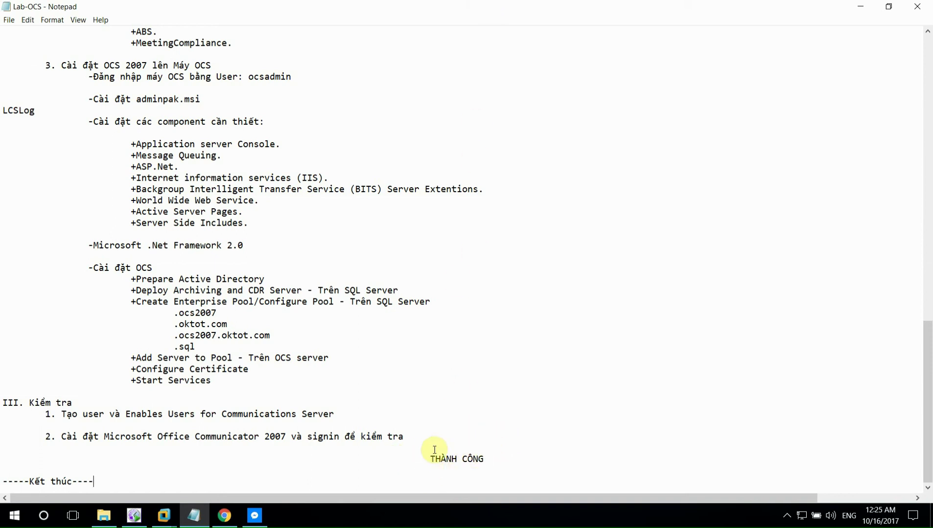
{"action": "left_click", "coordinate": [499, 456]}
{"action": "key", "text": "Down"}
{"action": "key", "text": "ctrl+shift+End"}
{"action": "key", "text": "Delete"}
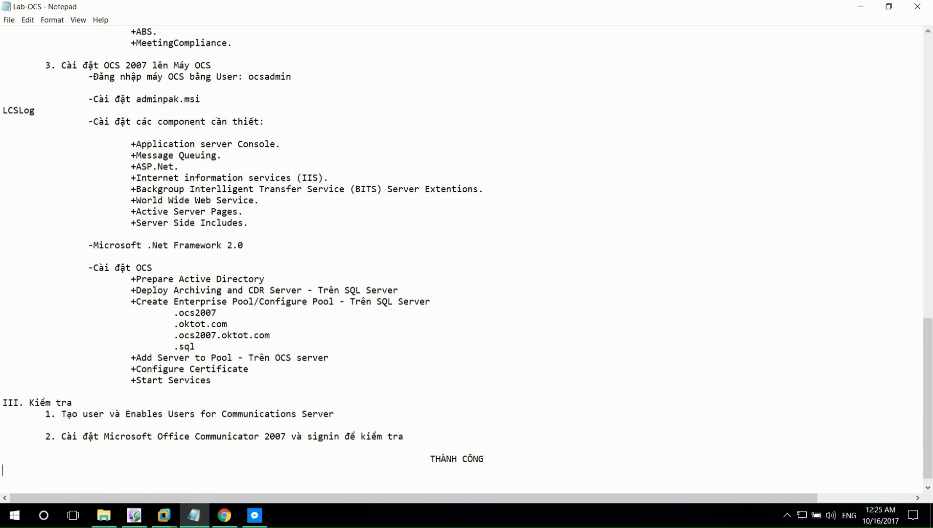
{"action": "key", "text": "ctrl+z"}
{"action": "left_click", "coordinate": [430, 460]}
{"action": "key", "text": "Return"}
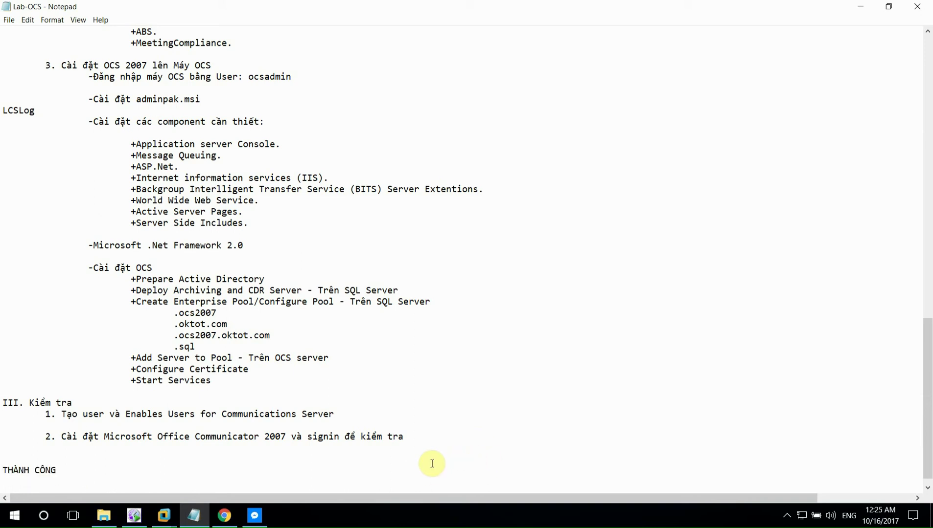
{"action": "key", "text": "ctrl+z"}
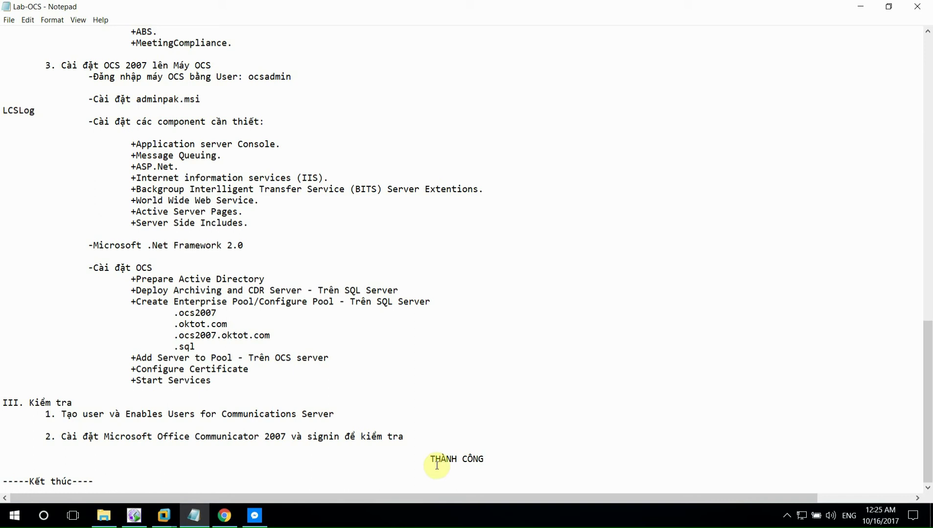
{"action": "type", "text": "VÕ TÌNH T"}
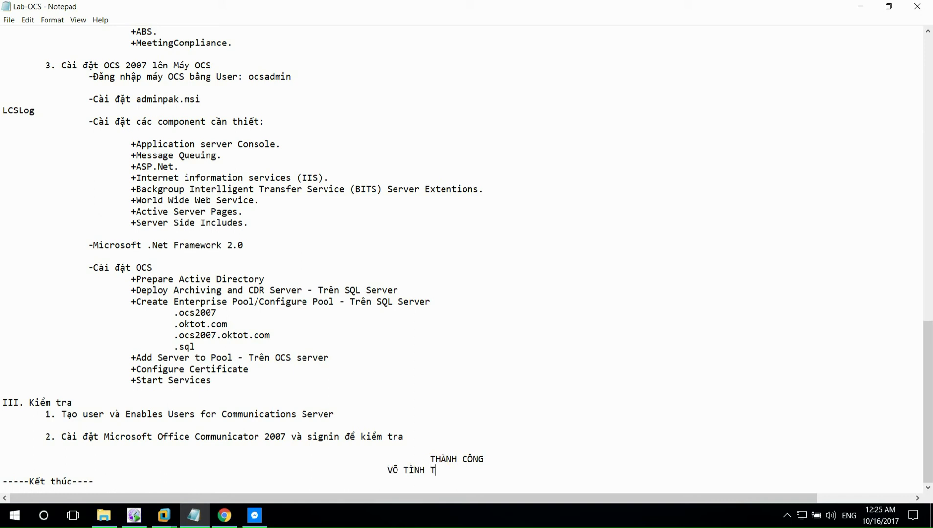
{"action": "type", "text": "HUOWNG"}
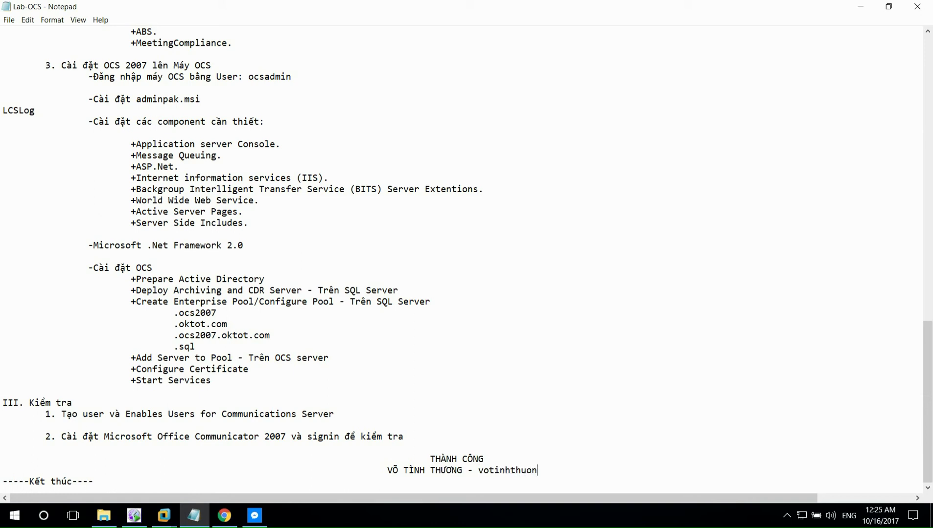
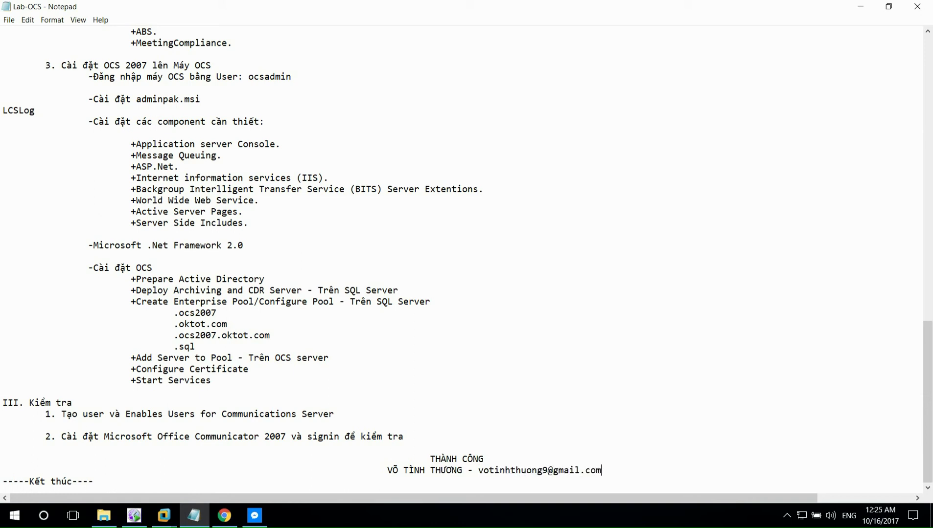